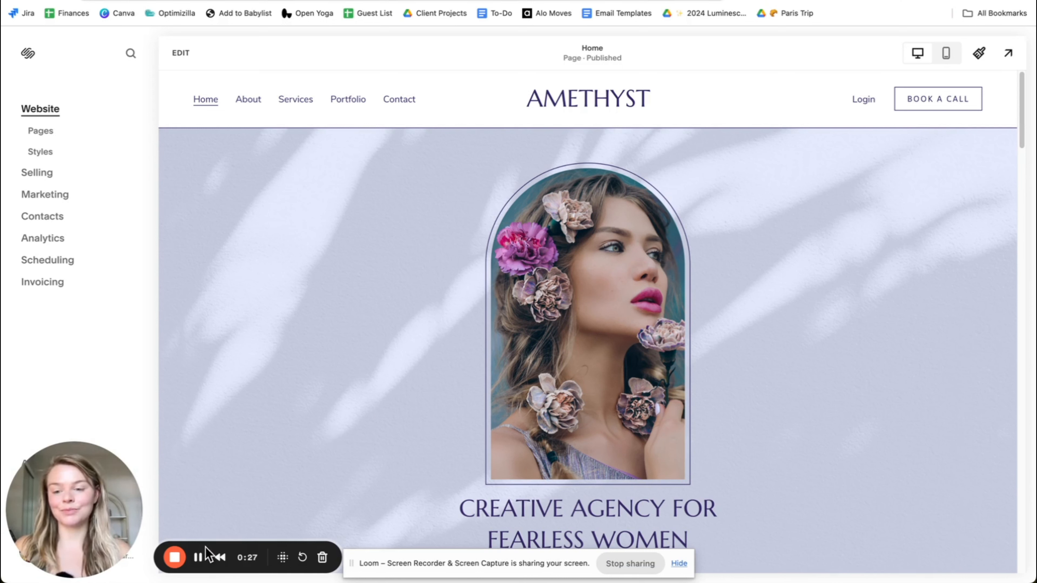
# Step: Add a blog page with the two-column grid layout to the Main Navigation, keeping the name Blog
pyautogui.click(34, 138)
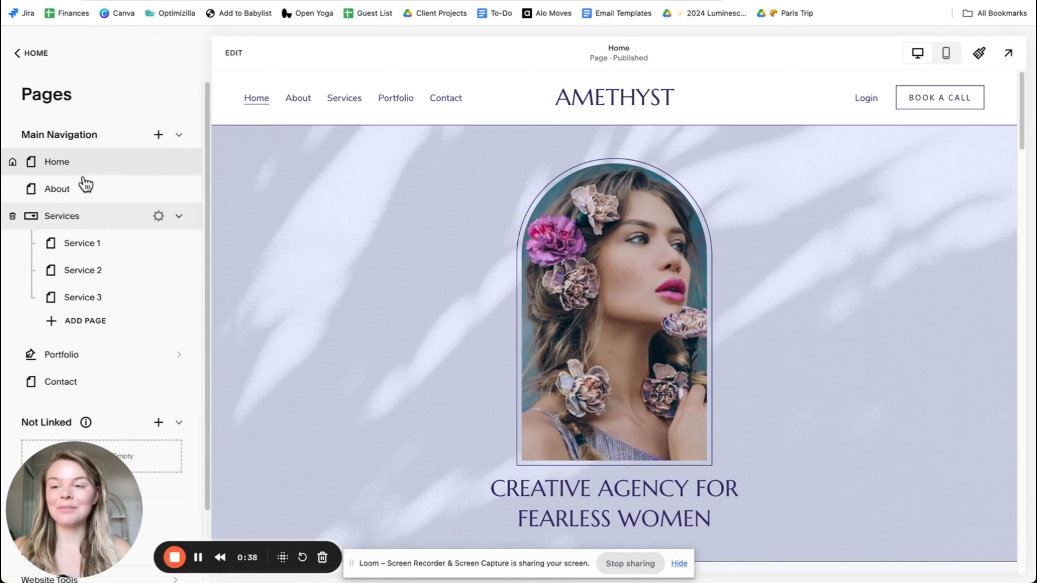
pyautogui.click(159, 135)
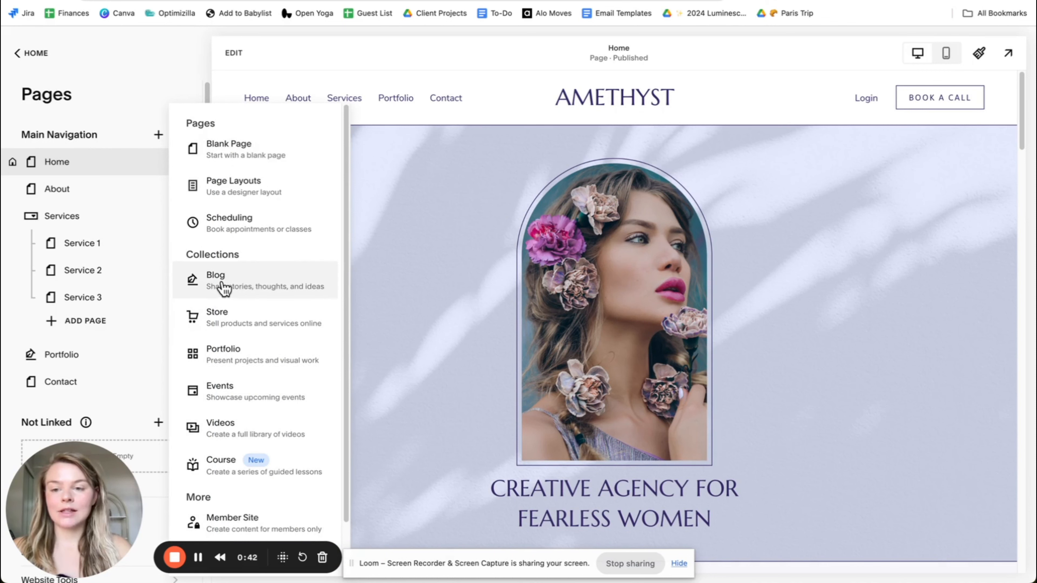
pyautogui.click(234, 287)
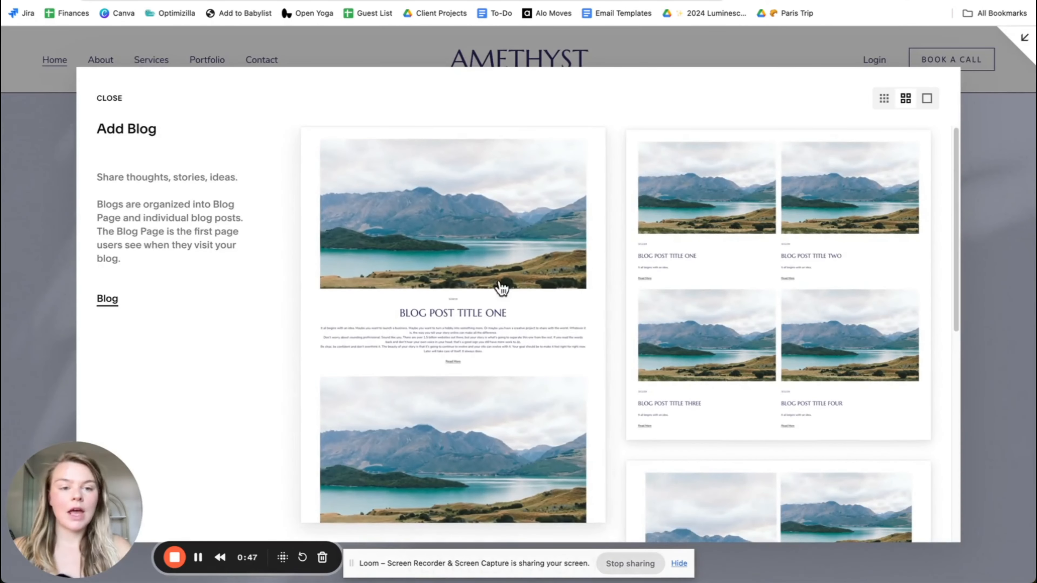
pyautogui.scroll(-3, 562, 320)
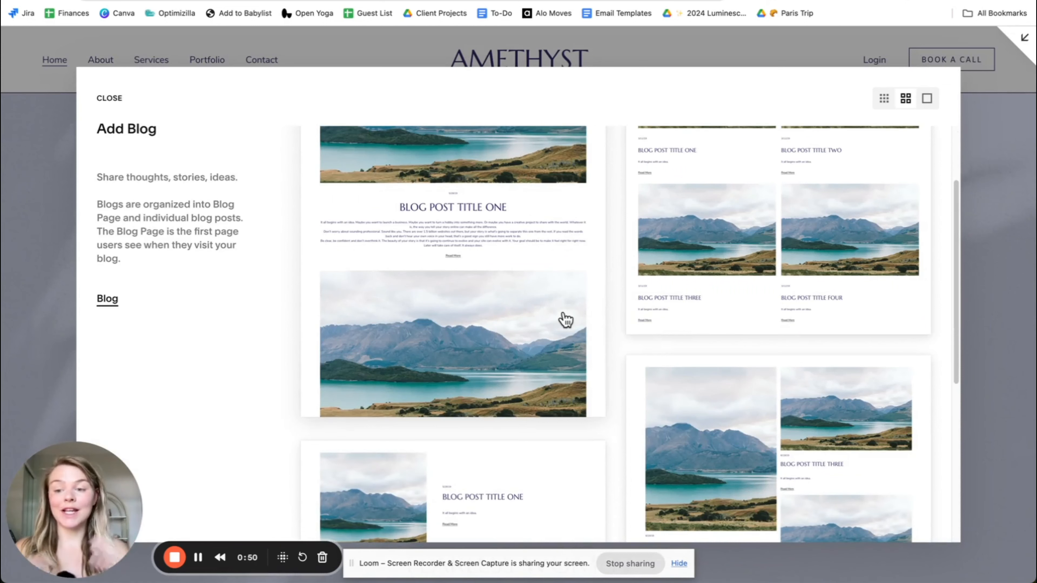
pyautogui.scroll(-9, 565, 319)
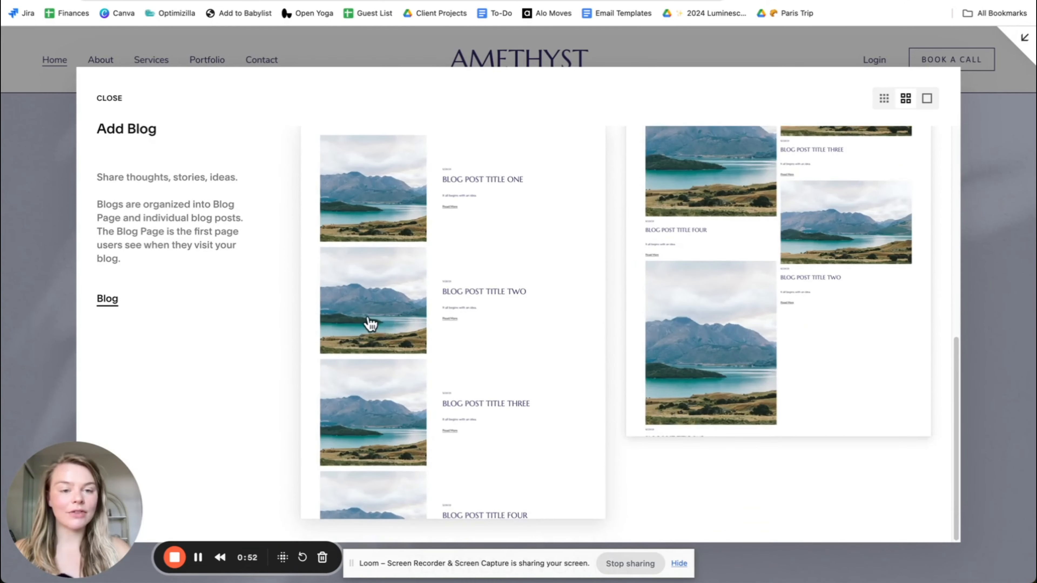
pyautogui.scroll(12, 519, 321)
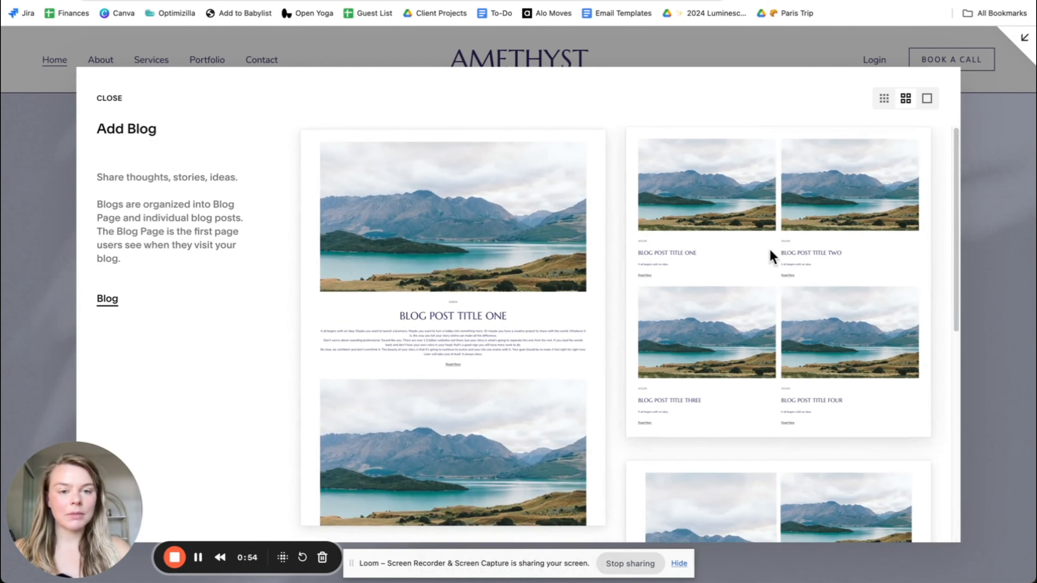
pyautogui.click(770, 250)
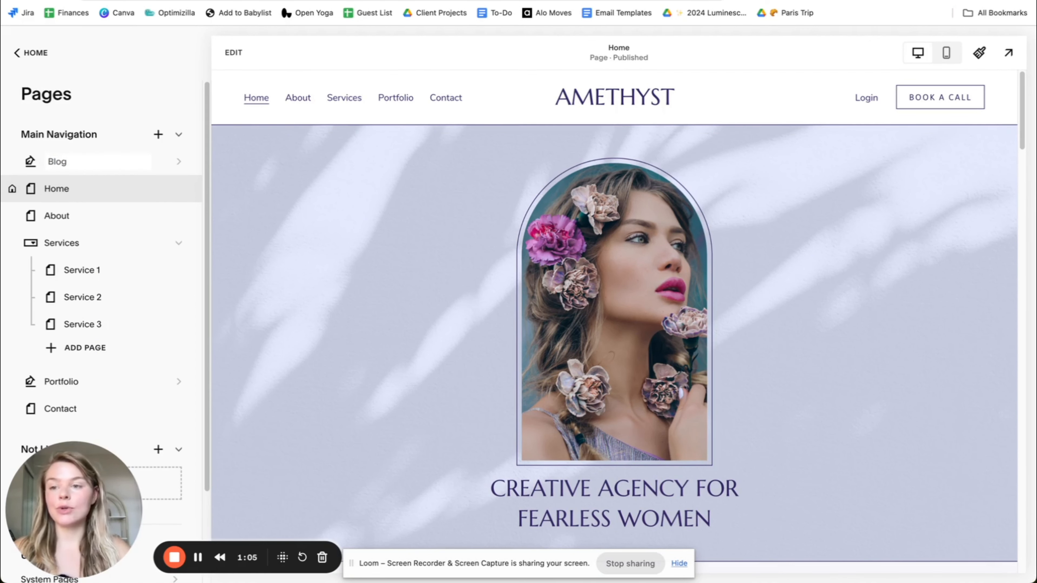
pyautogui.press('Return')
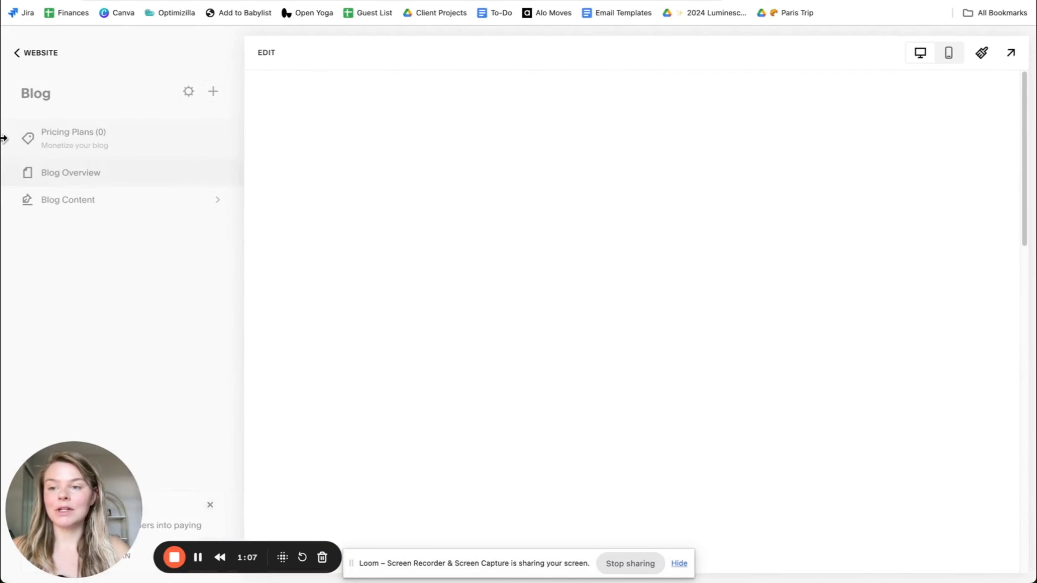
# Step: Review the page title, navigation title and URL slug in the Blog page's general settings
pyautogui.click(188, 92)
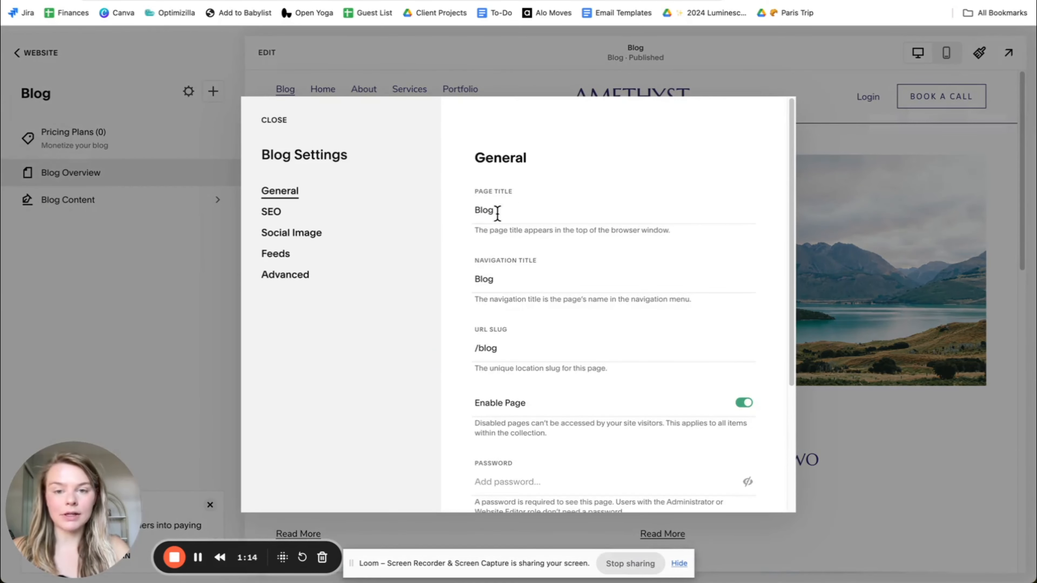
pyautogui.moveTo(498, 213); pyautogui.dragTo(475, 217)
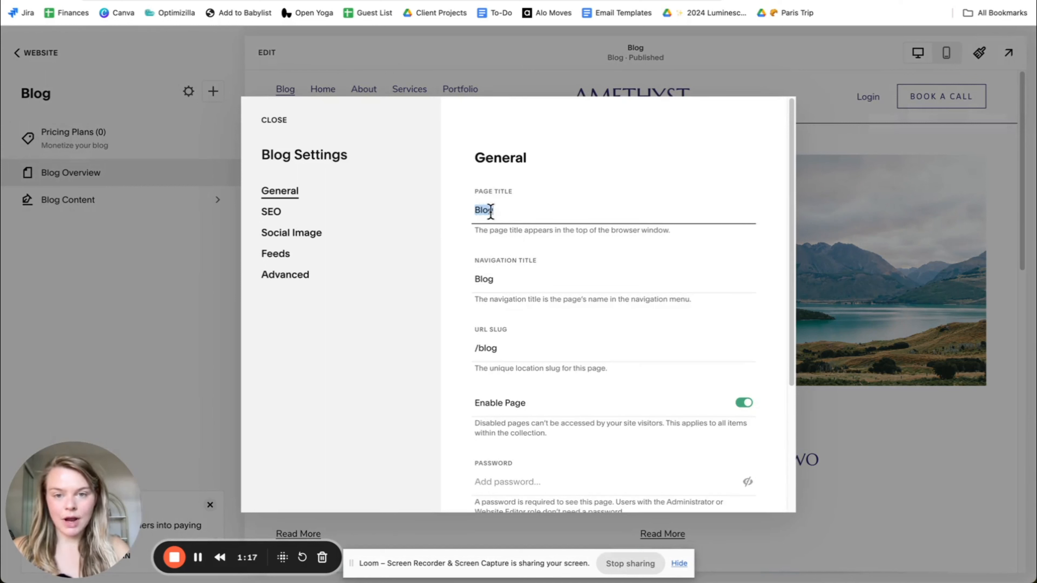
pyautogui.moveTo(513, 276); pyautogui.dragTo(457, 286)
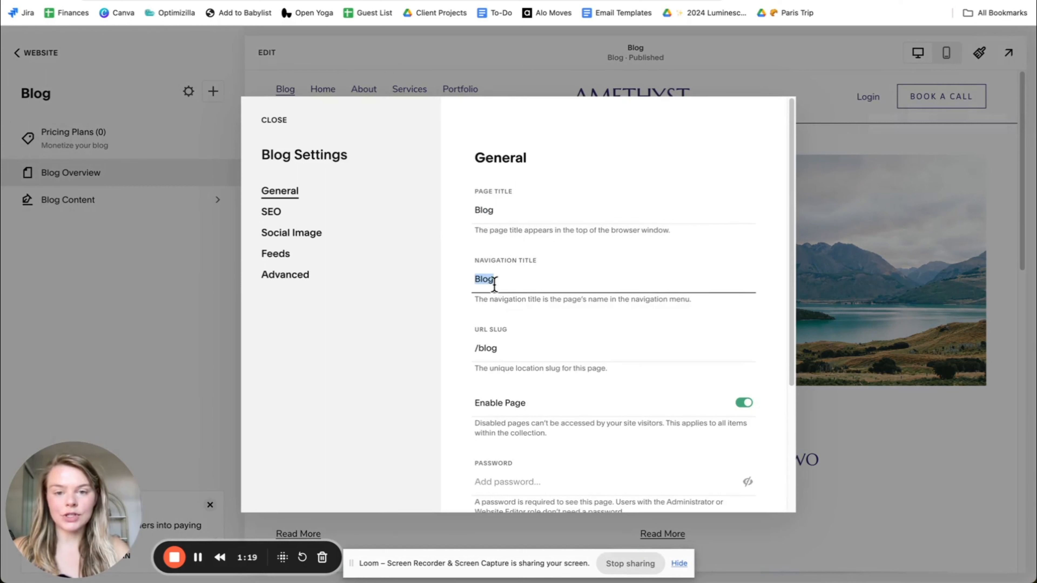
pyautogui.doubleClick(495, 346)
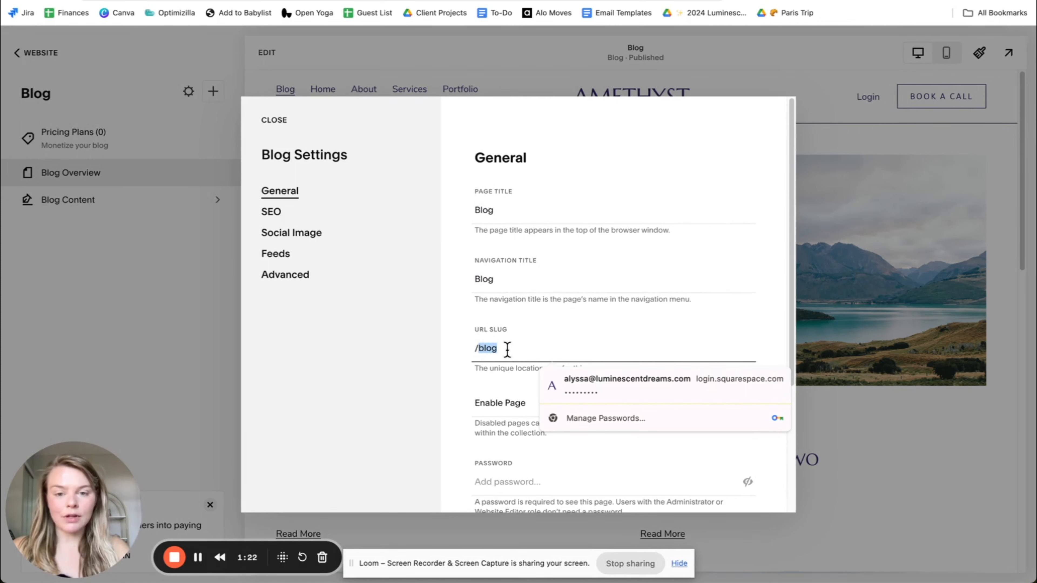
pyautogui.click(441, 368)
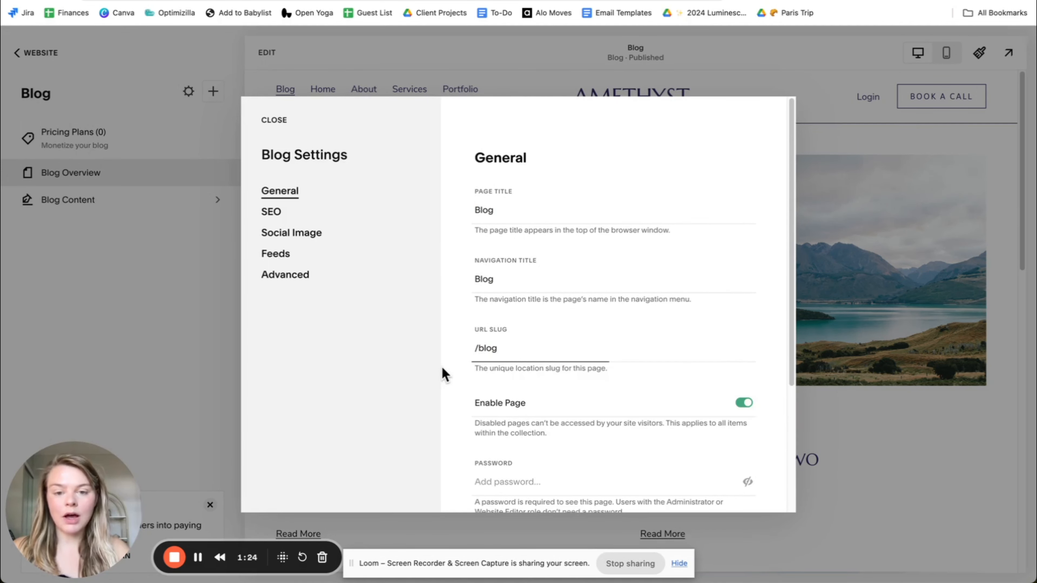
# Step: Set the Blog page's SEO title to "Blog"
pyautogui.click(281, 213)
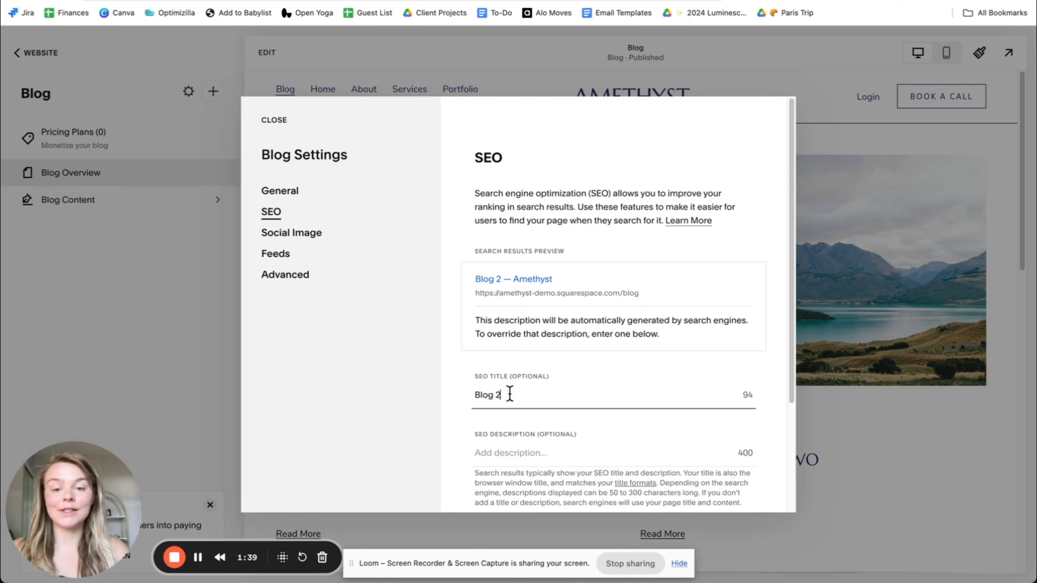
pyautogui.press('BackSpace')
pyautogui.press('BackSpace')
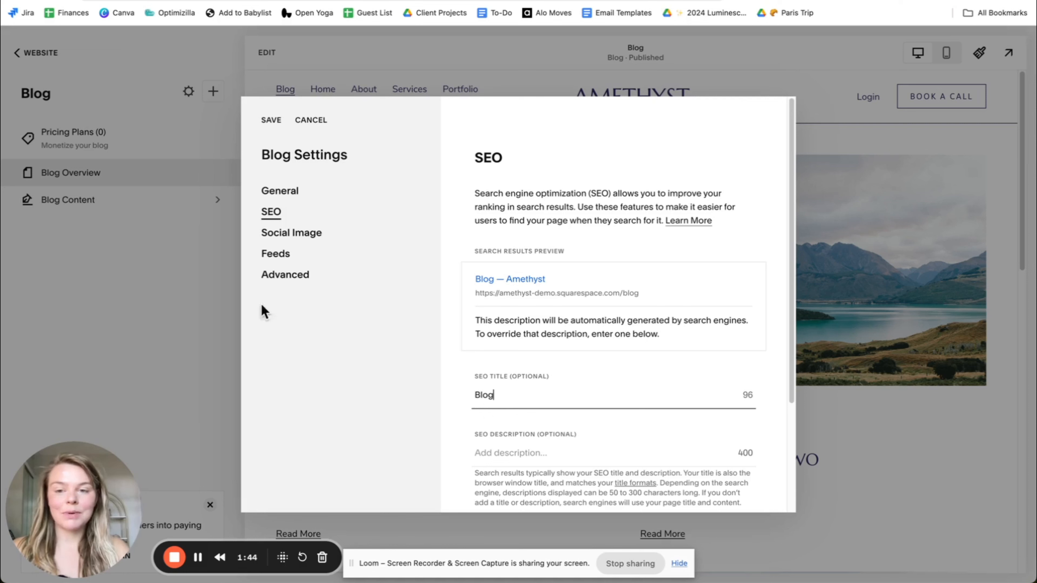
# Step: Go through the Social Image, Feeds and Advanced settings of the Blog page and save the blog settings
pyautogui.click(296, 235)
pyautogui.scroll(-1, 525, 374)
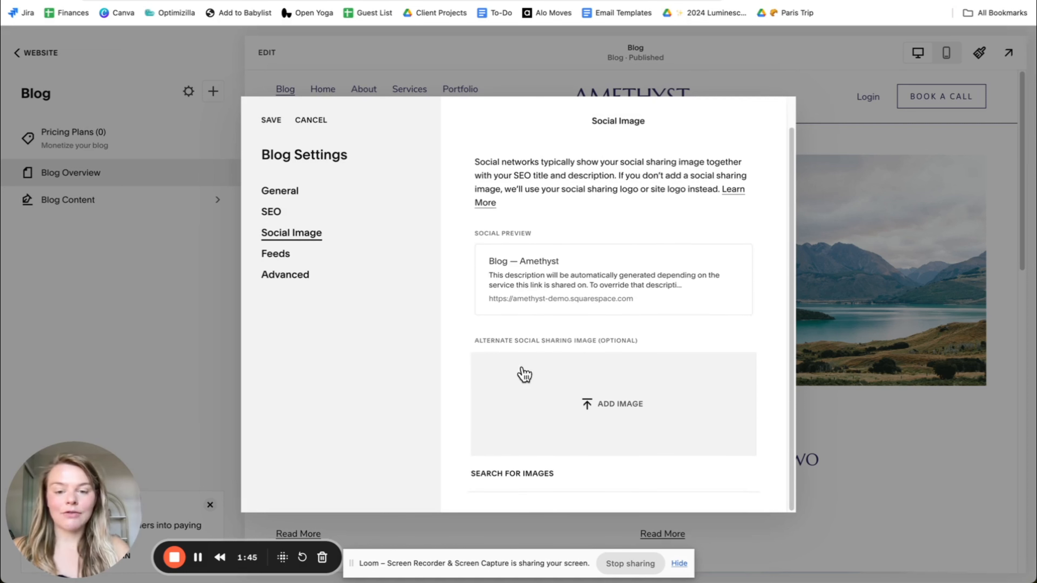
pyautogui.click(284, 263)
pyautogui.click(287, 286)
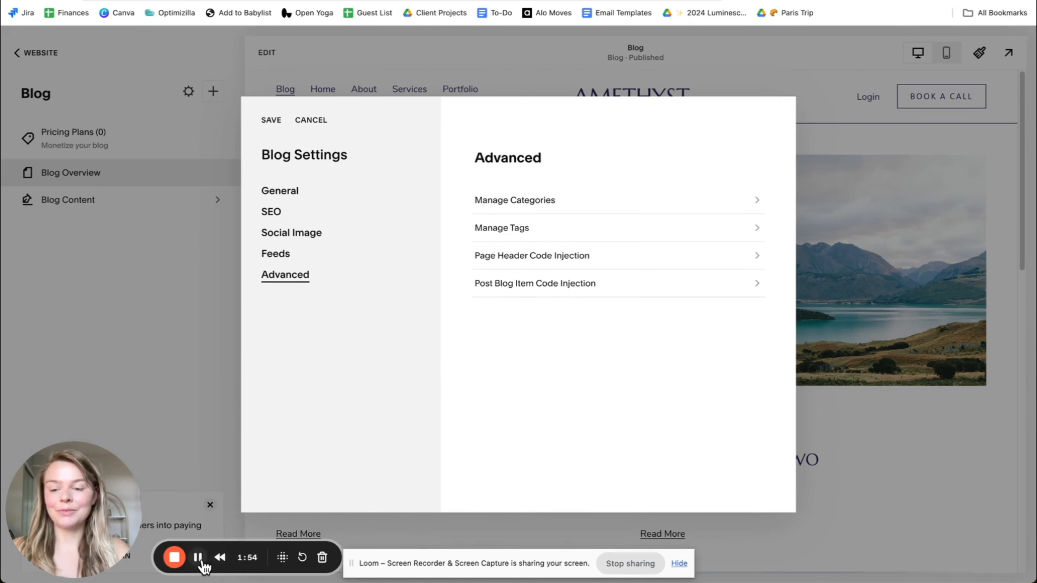
pyautogui.click(271, 124)
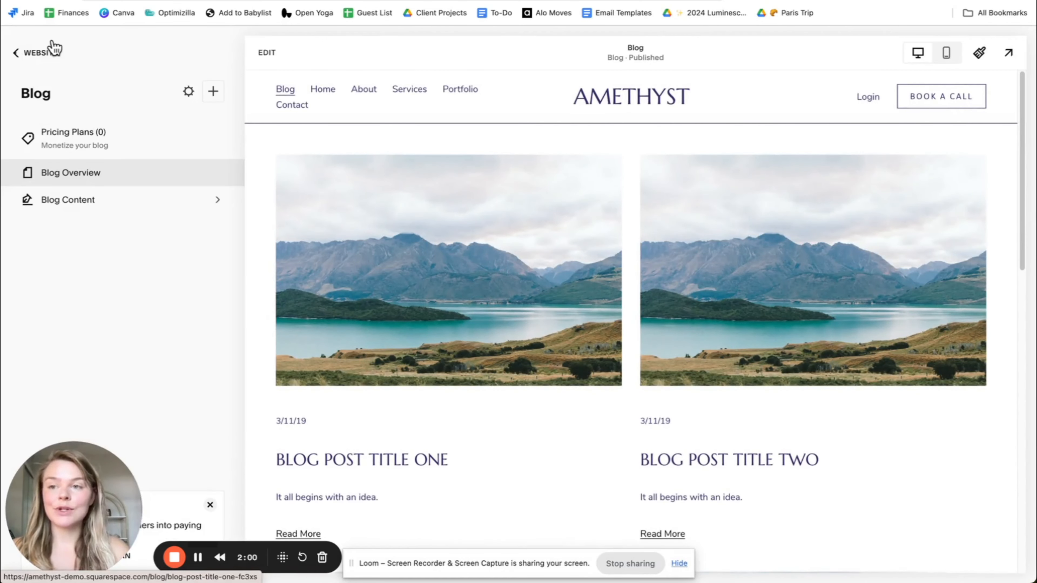
# Step: Move the Blog page between Services and Portfolio in the Main Navigation
pyautogui.click(45, 52)
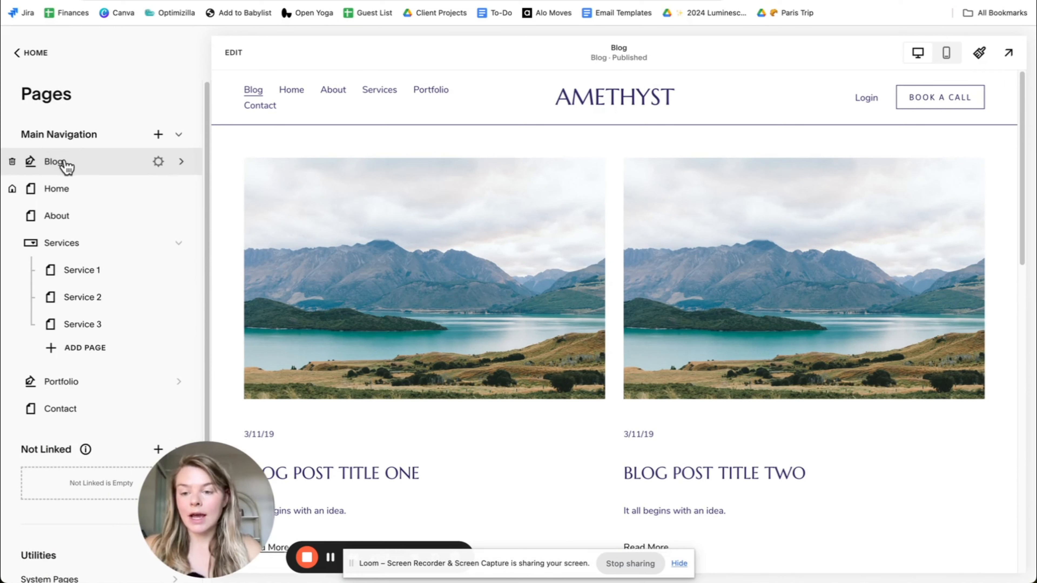
pyautogui.moveTo(64, 164); pyautogui.dragTo(50, 369)
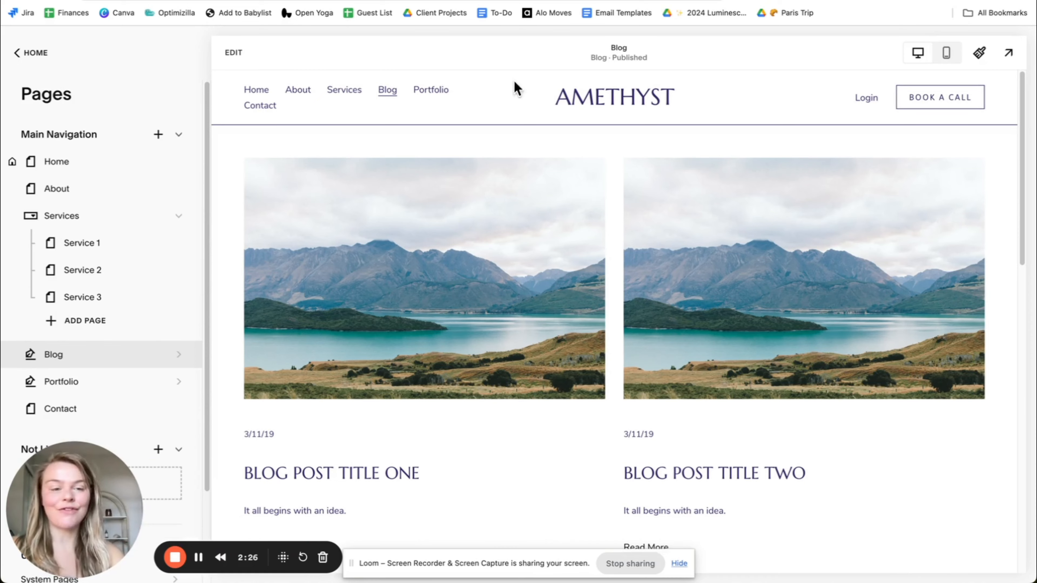
pyautogui.scroll(-5, 509, 245)
pyautogui.scroll(5, 509, 245)
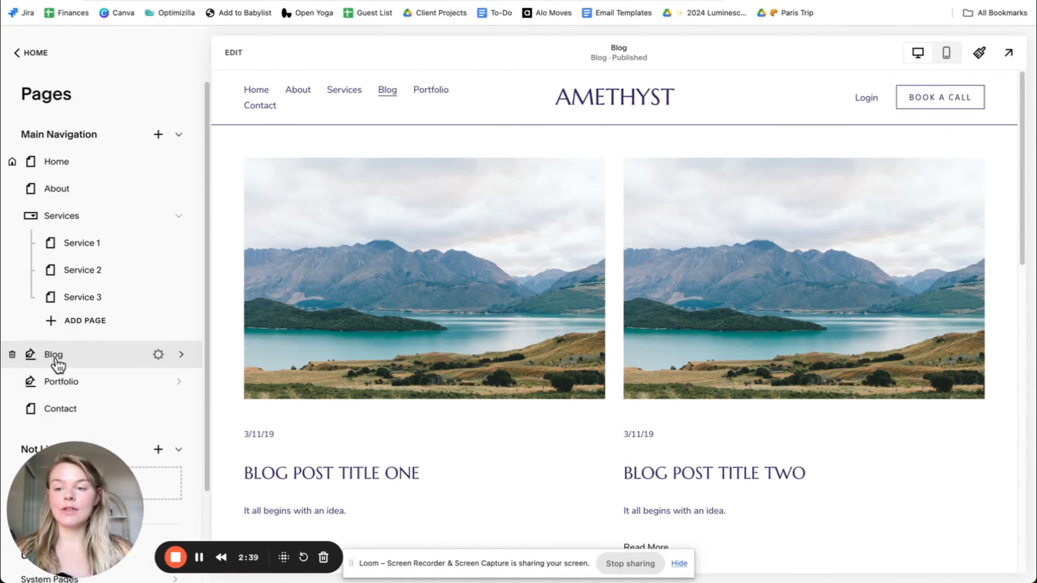
# Step: Examine the blog overview and its list of posts, view Blog Post Title One, and return to the overview
pyautogui.click(51, 355)
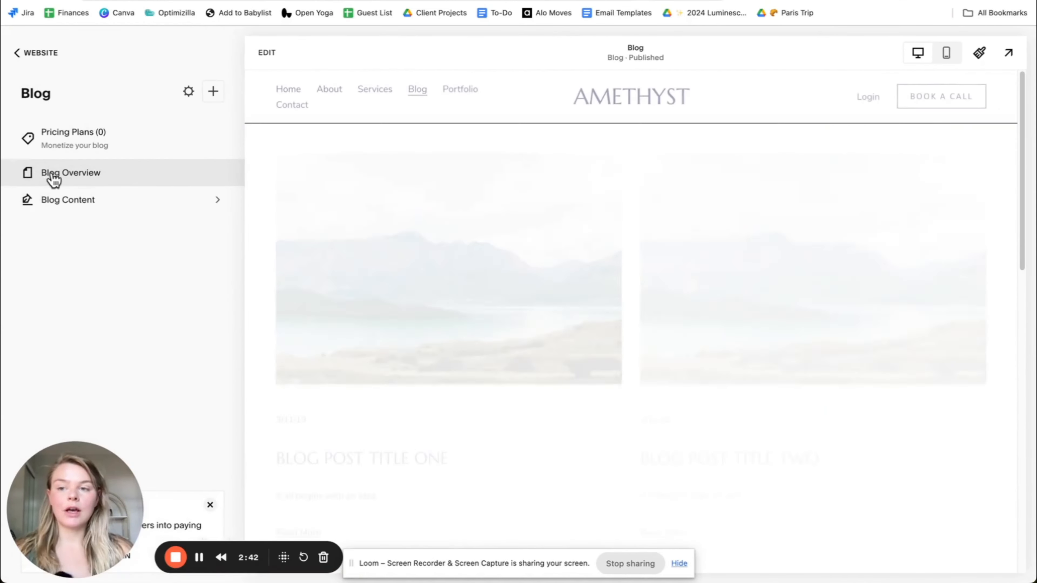
pyautogui.scroll(-3, 595, 277)
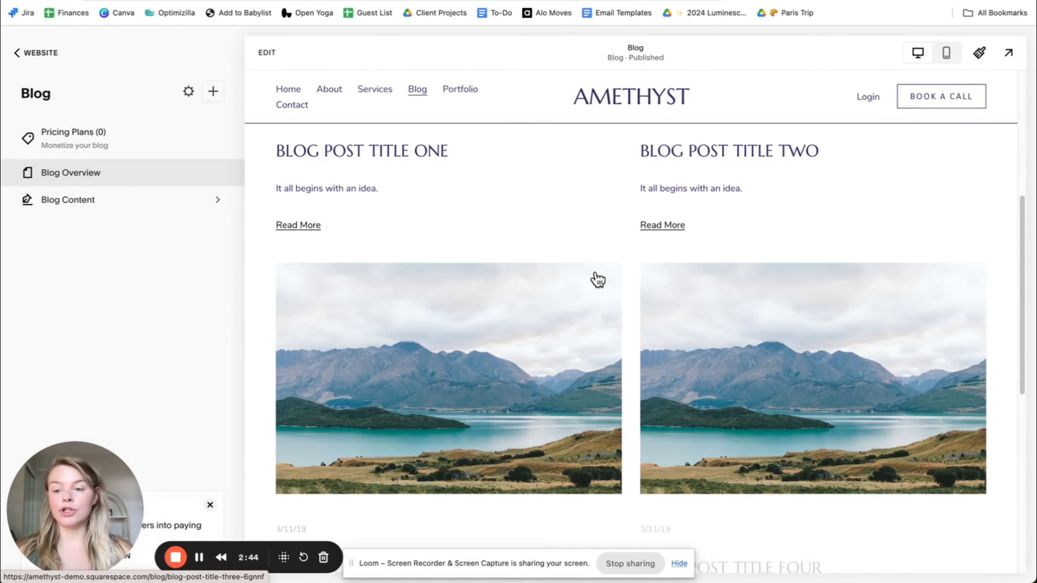
pyautogui.scroll(-10, 596, 274)
pyautogui.scroll(17, 600, 274)
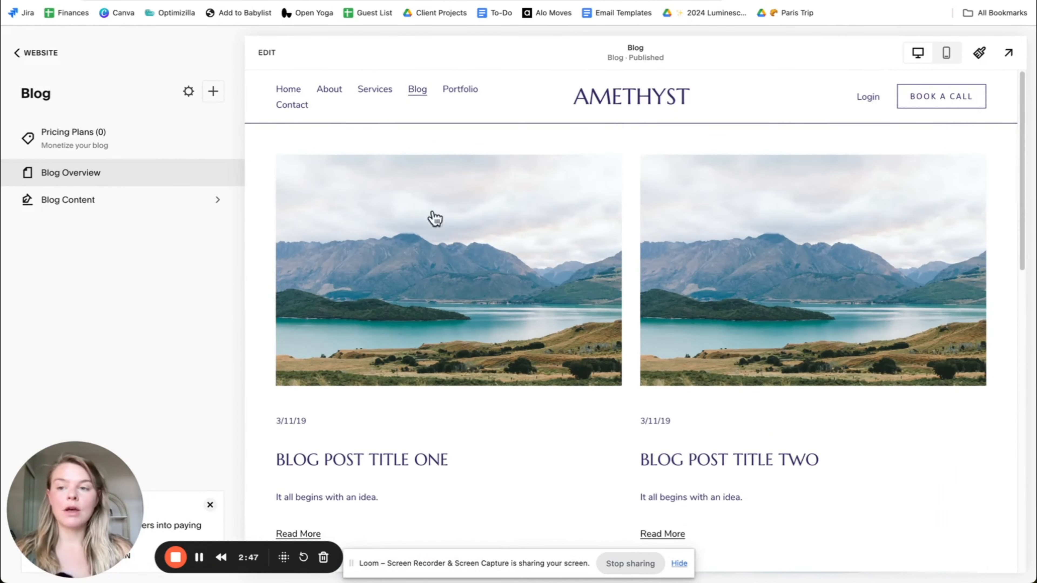
pyautogui.click(65, 204)
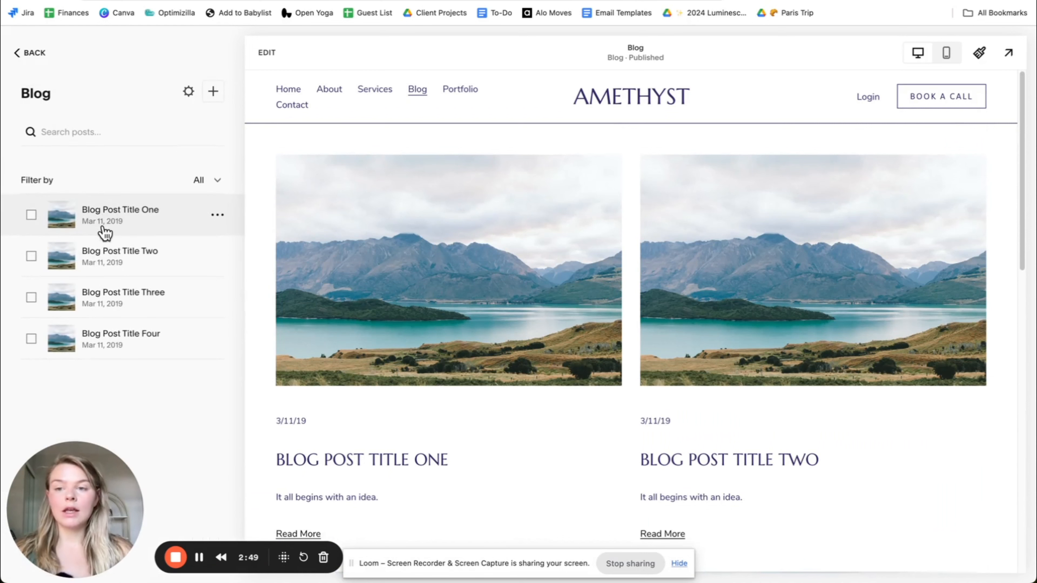
pyautogui.click(112, 221)
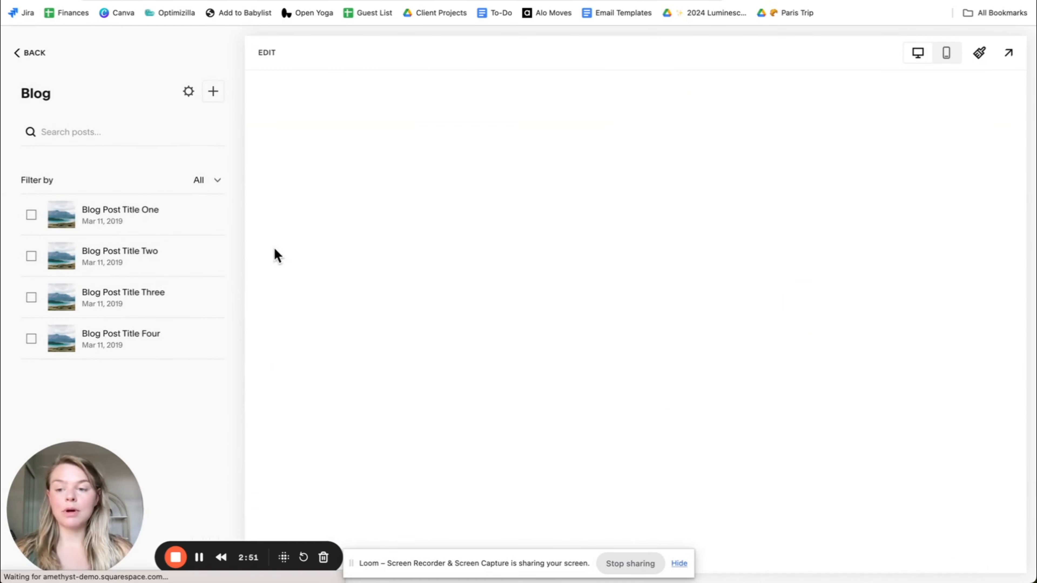
pyautogui.click(200, 557)
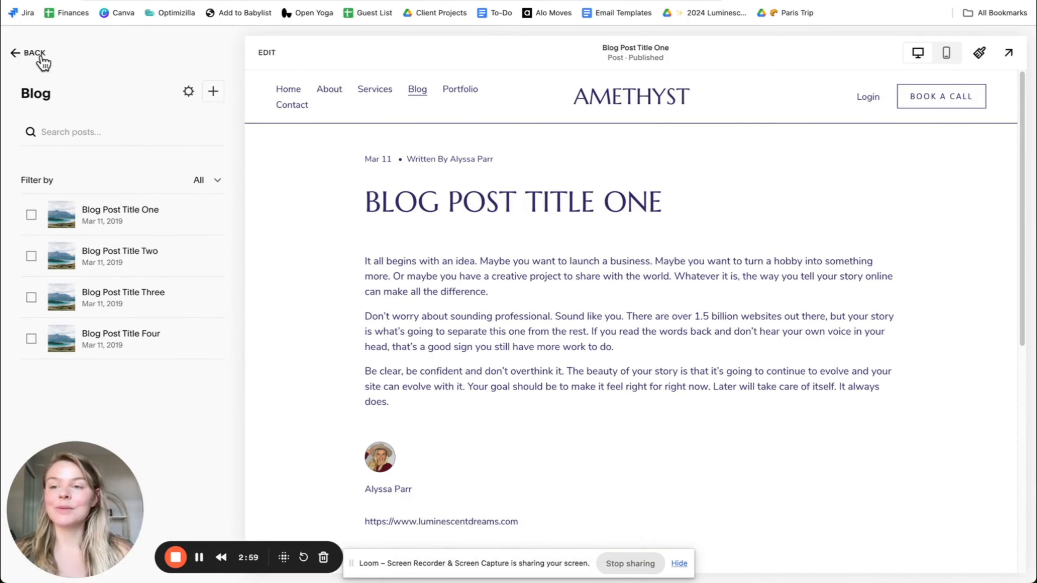
pyautogui.click(34, 54)
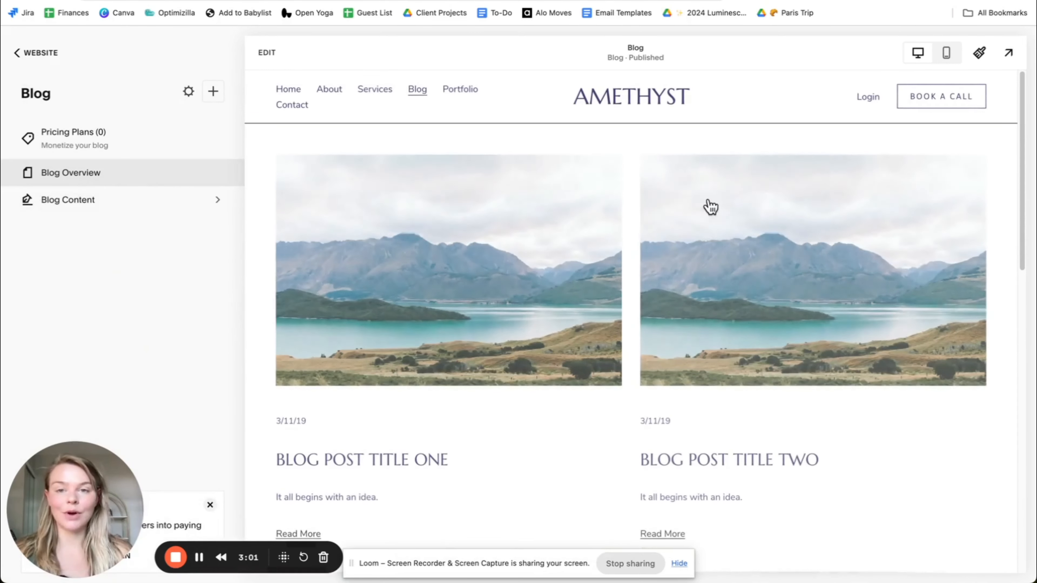
# Step: Edit the blog section, trying the Side By Side and Single Column layouts before choosing Basic Grid Blog
pyautogui.click(265, 55)
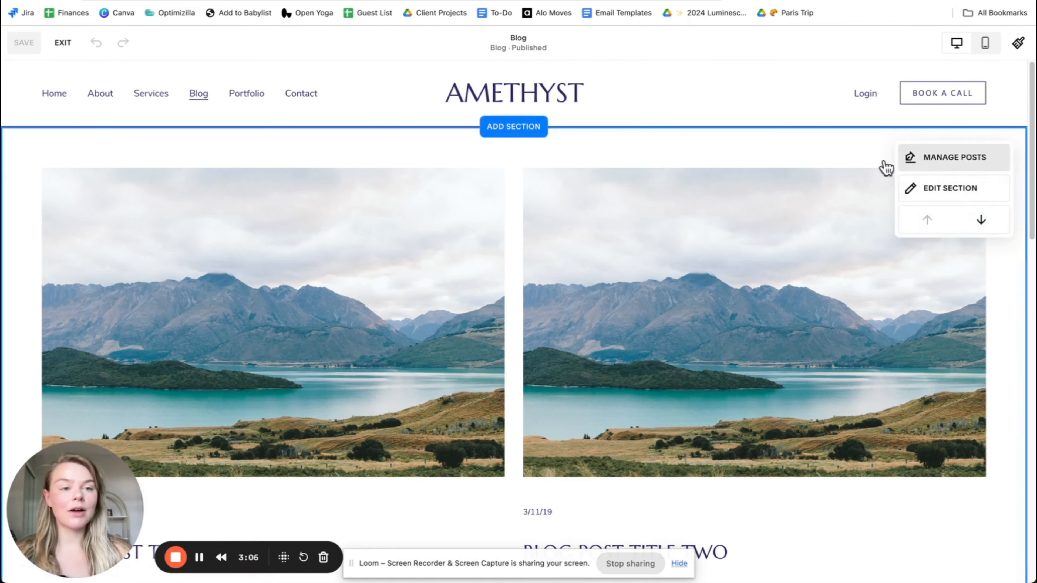
pyautogui.click(927, 195)
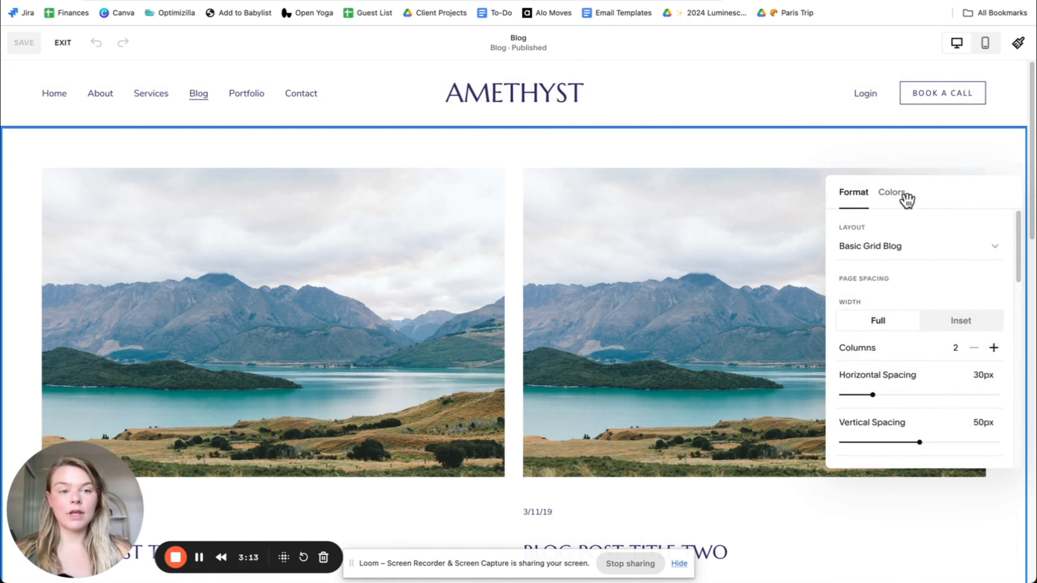
pyautogui.click(909, 250)
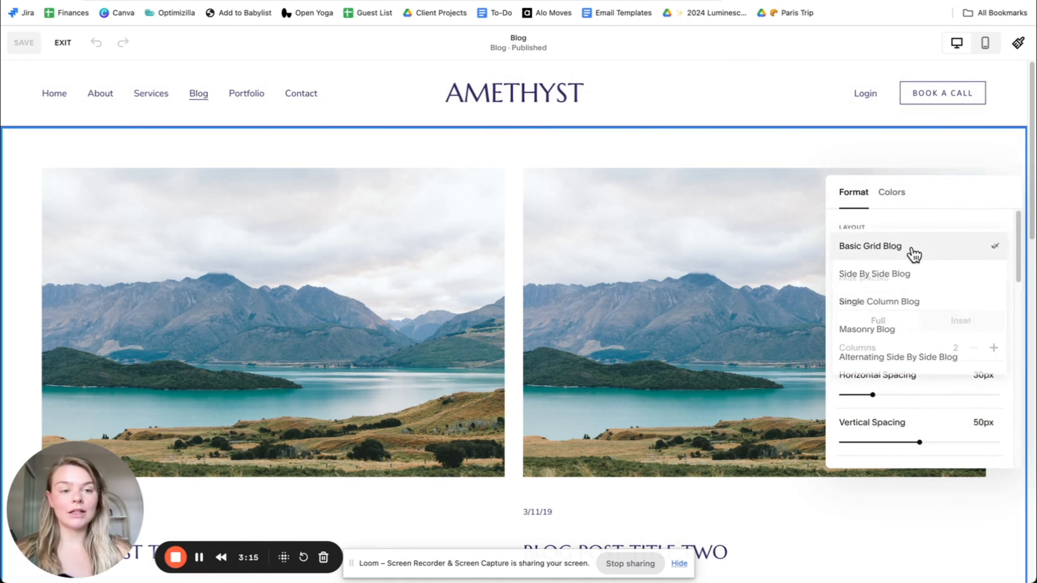
pyautogui.click(899, 273)
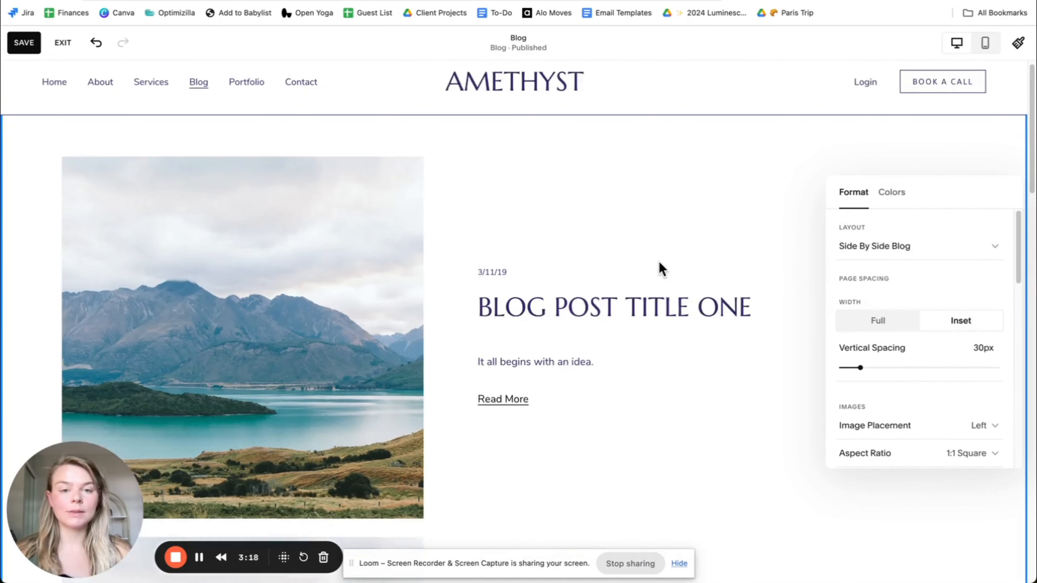
pyautogui.click(910, 253)
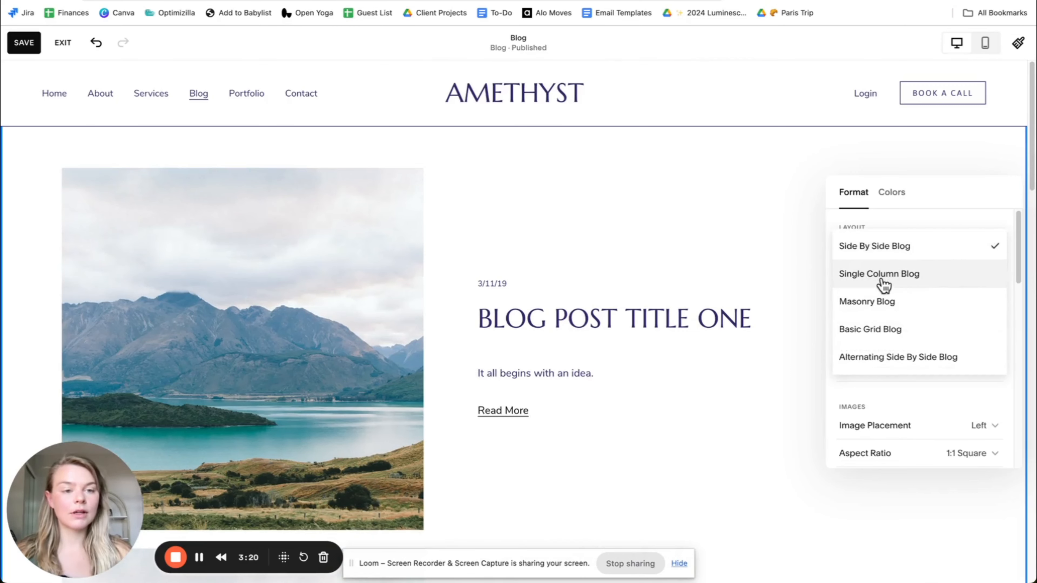
pyautogui.click(880, 274)
pyautogui.click(881, 247)
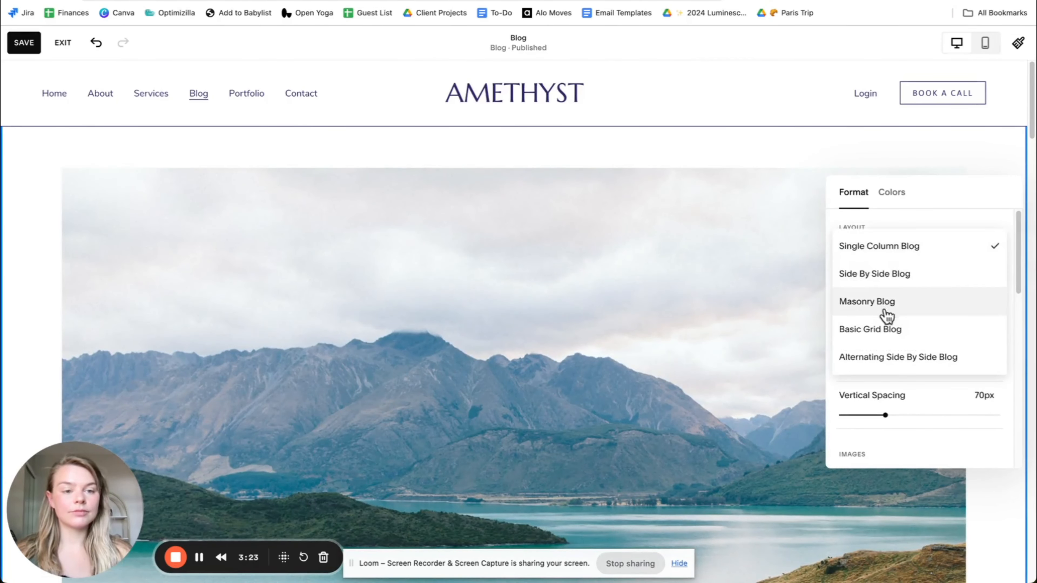
pyautogui.click(882, 329)
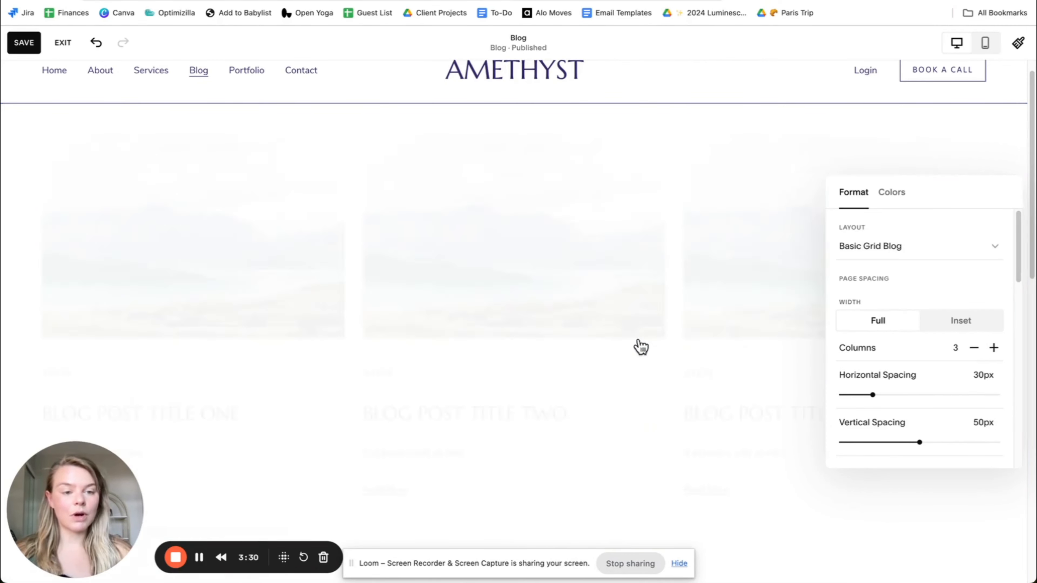
# Step: Set the blog grid's horizontal spacing to 48px and its vertical spacing to 43px
pyautogui.scroll(-5, 535, 309)
pyautogui.scroll(6, 529, 308)
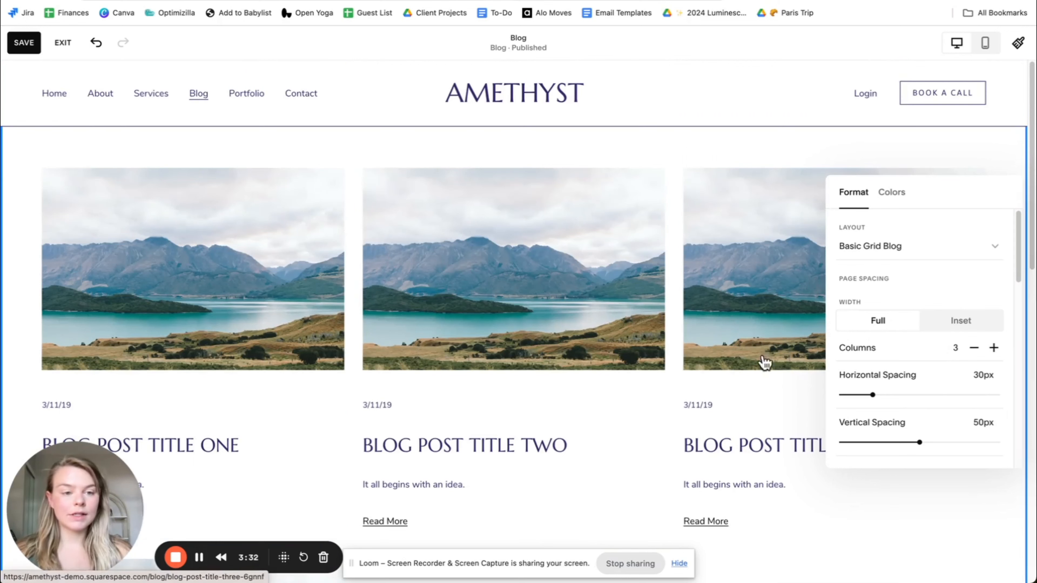
pyautogui.moveTo(865, 395); pyautogui.dragTo(891, 396)
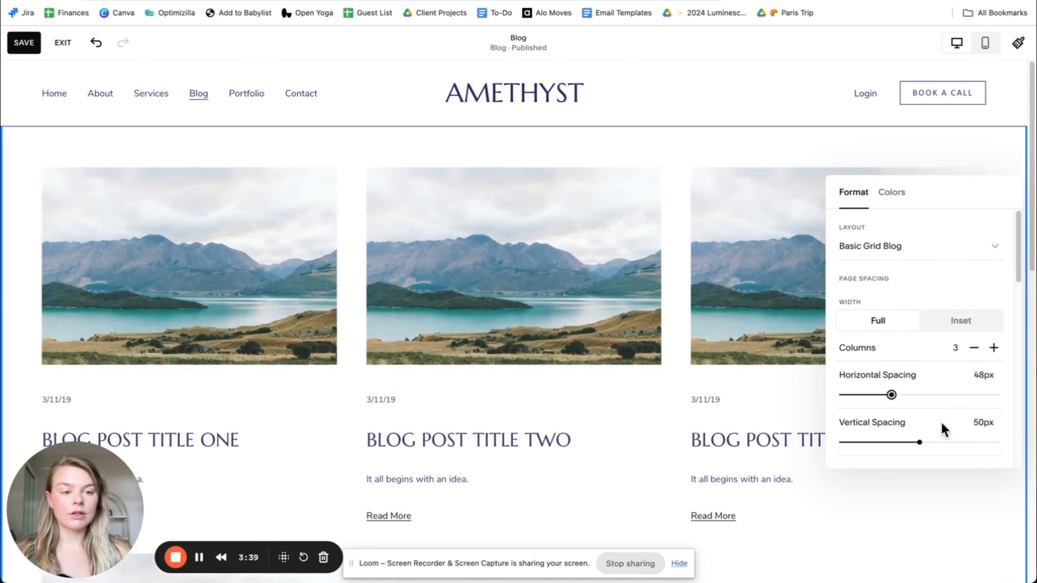
pyautogui.moveTo(903, 441); pyautogui.dragTo(909, 442)
pyautogui.scroll(6, 695, 224)
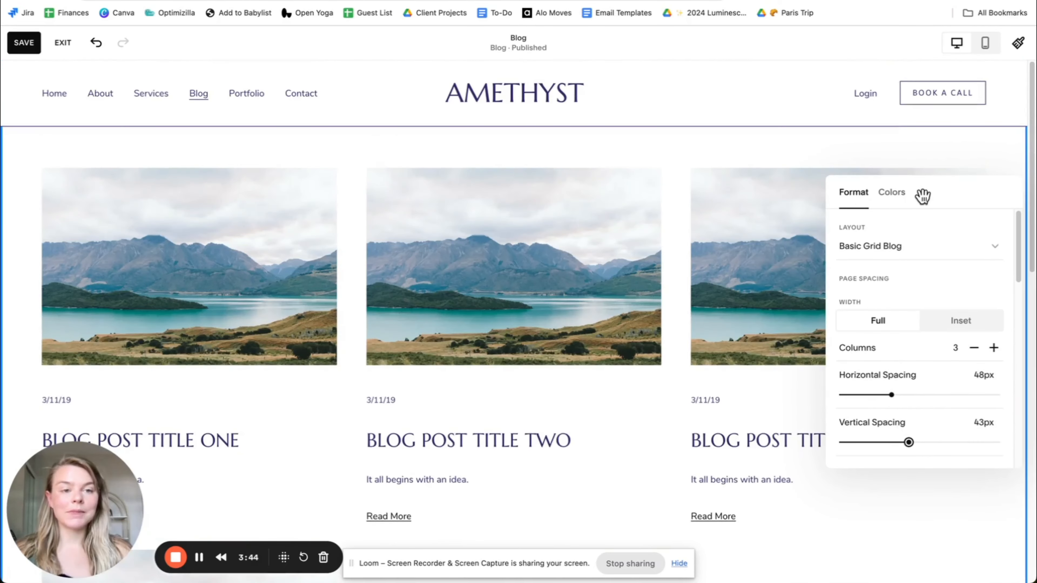
# Step: Try the Light 1 and Bright 2 color themes on the blog section, then choose Lightest 1
pyautogui.click(898, 194)
pyautogui.click(921, 344)
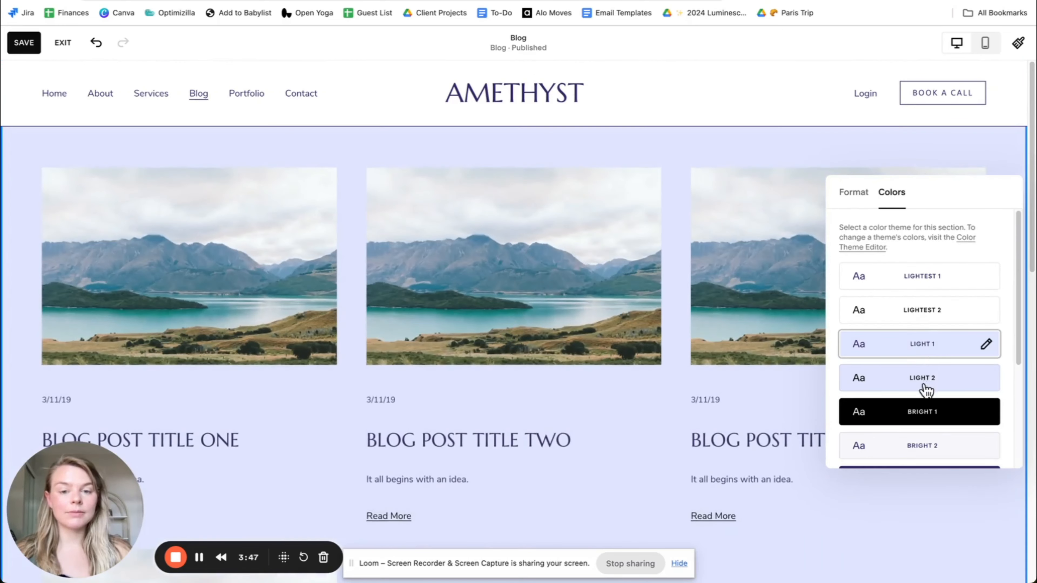
pyautogui.click(914, 449)
pyautogui.click(944, 279)
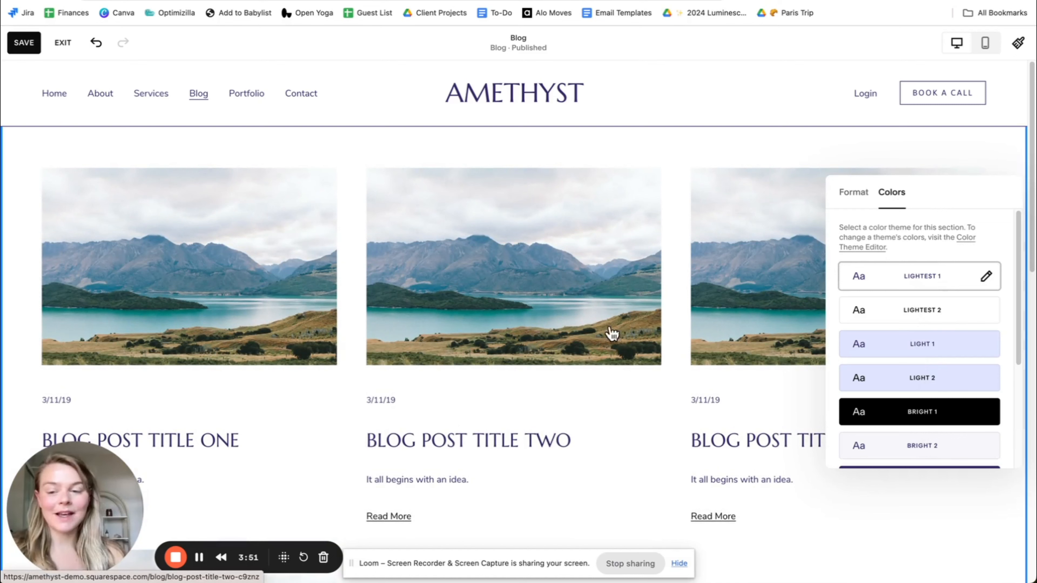
# Step: Close the blog section's settings, save the page and exit editing
pyautogui.click(812, 356)
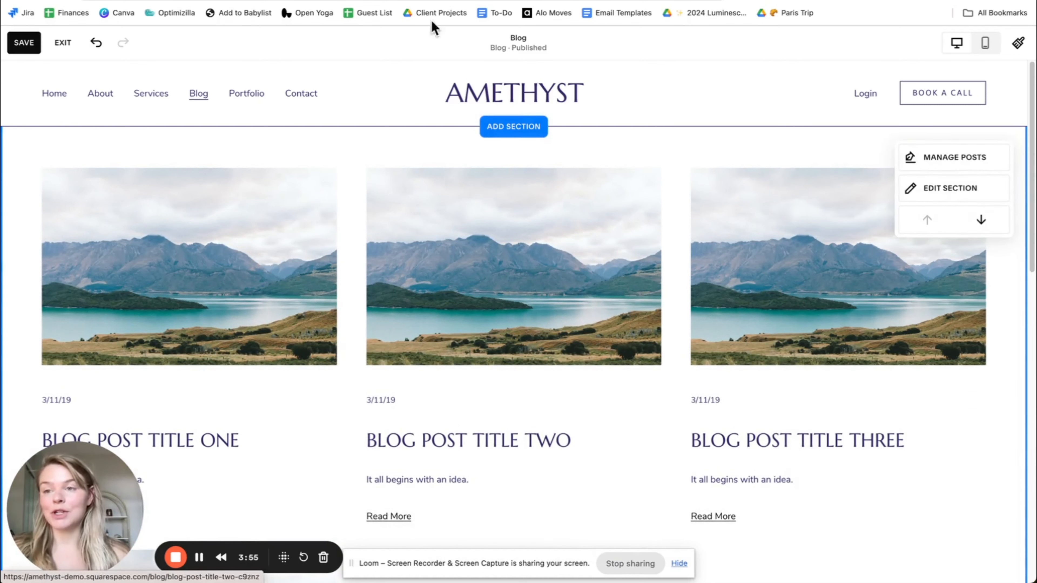
pyautogui.click(21, 44)
pyautogui.click(61, 42)
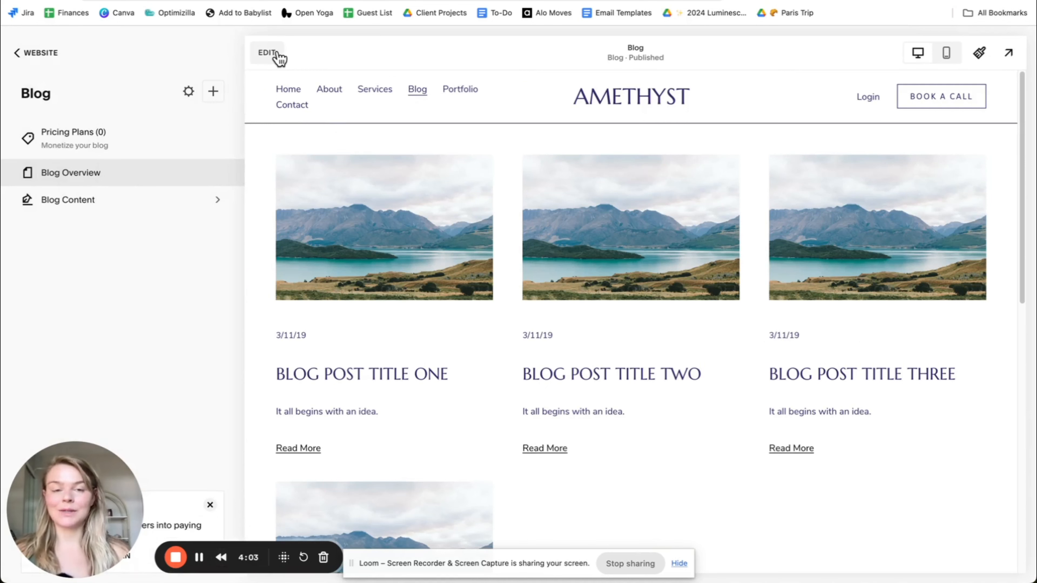
# Step: Reopen the Blog page for editing and add a blank section above the blog posts
pyautogui.click(278, 53)
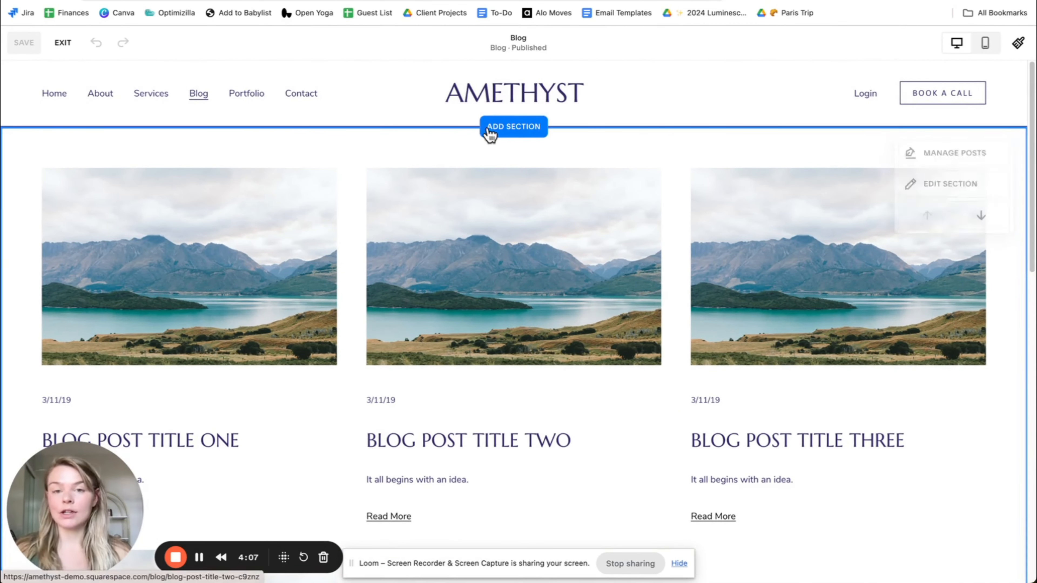
pyautogui.scroll(-10, 351, 301)
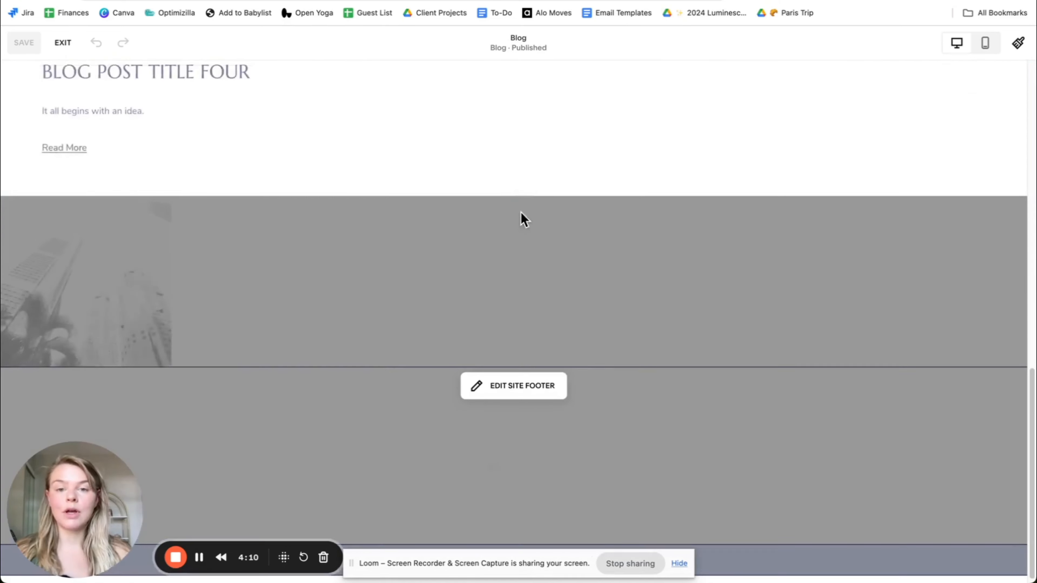
pyautogui.scroll(10, 521, 220)
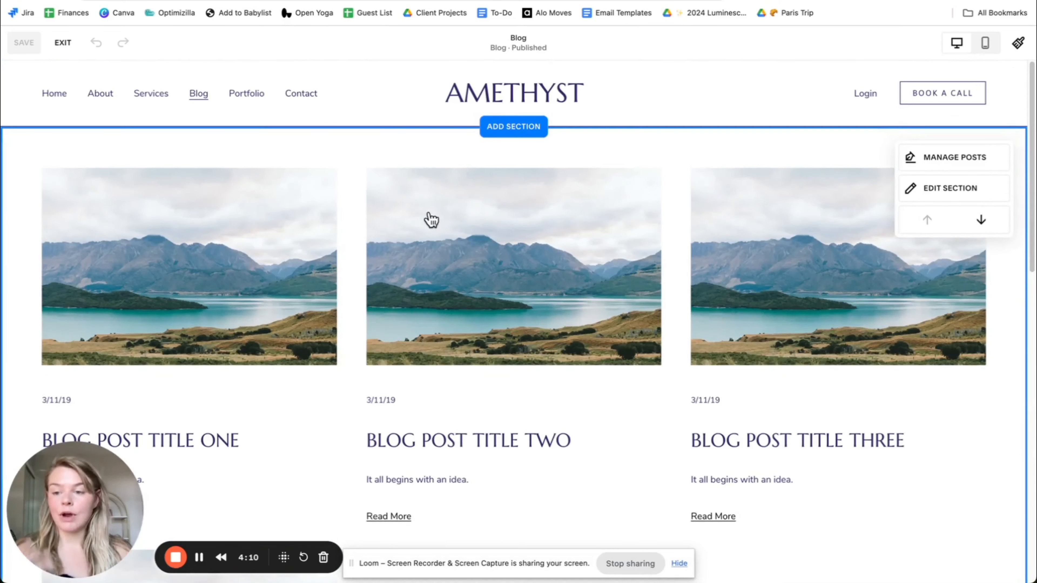
pyautogui.click(498, 132)
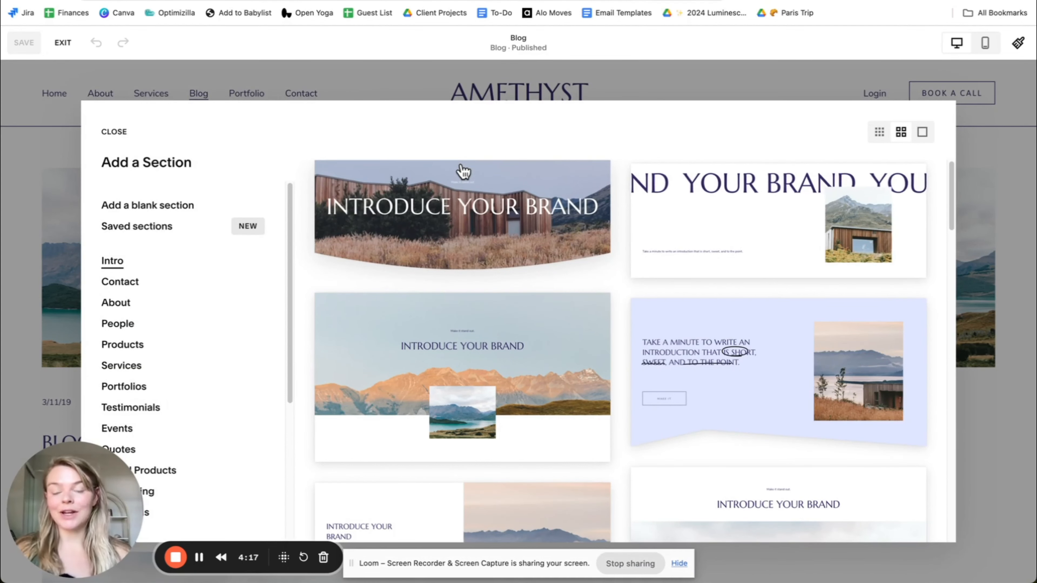
pyautogui.scroll(-2, 390, 301)
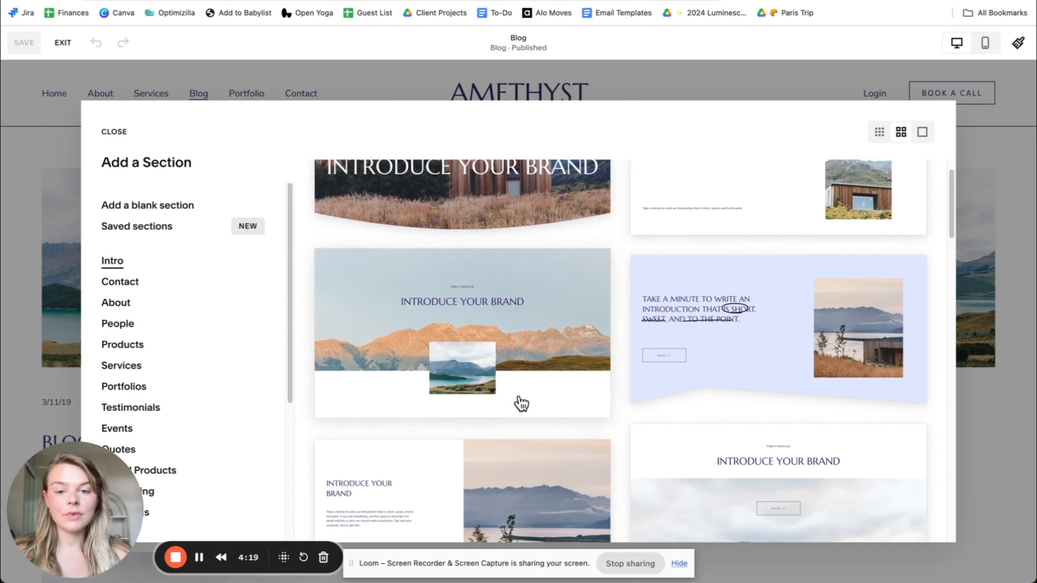
pyautogui.scroll(-5, 364, 324)
pyautogui.scroll(6, 364, 322)
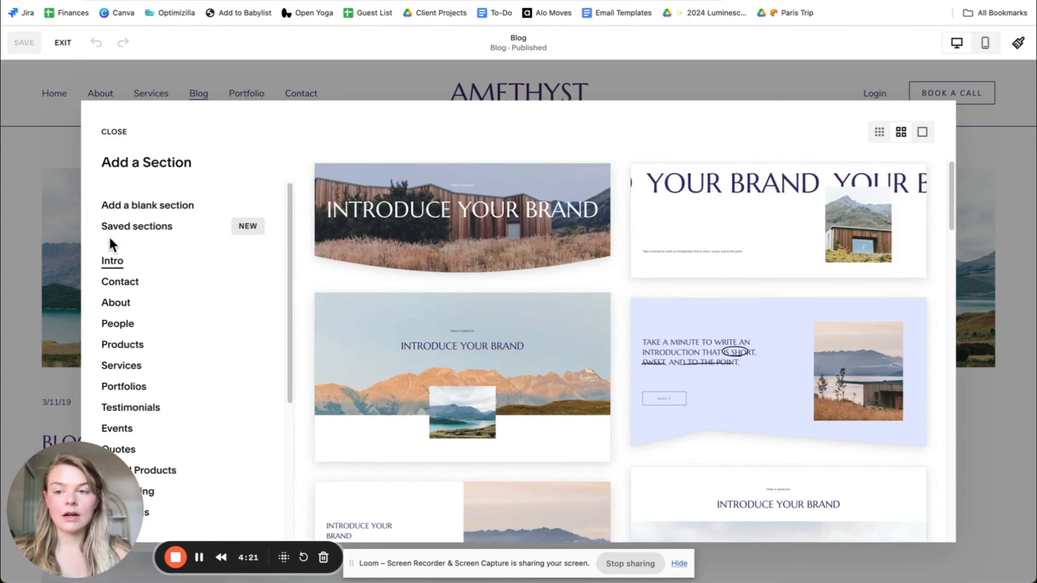
pyautogui.click(141, 207)
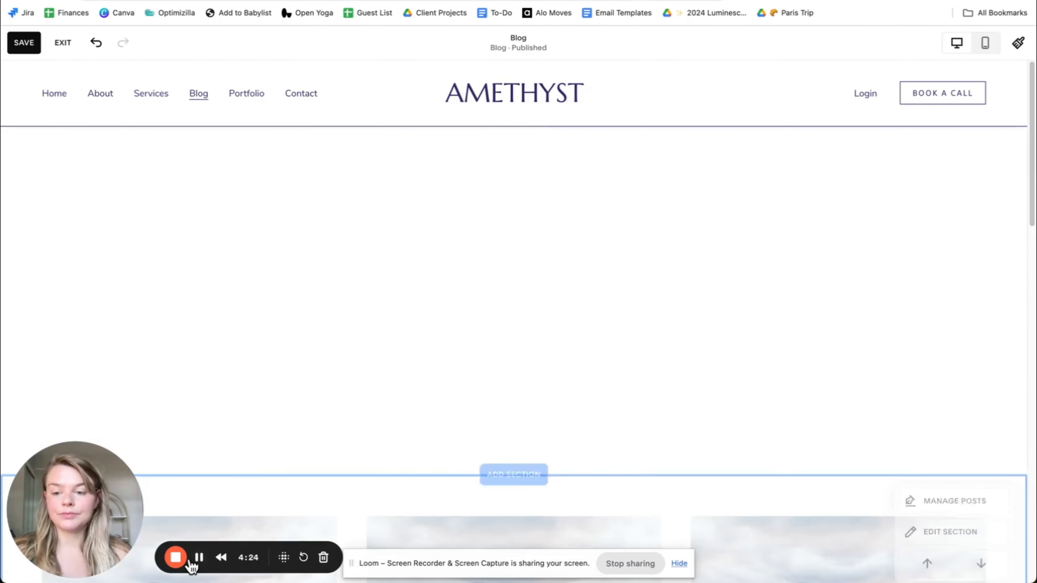
# Step: Add a text block reading "The Amethyst Blog" to the blank section and format it as Heading 1
pyautogui.click(53, 155)
pyautogui.click(75, 230)
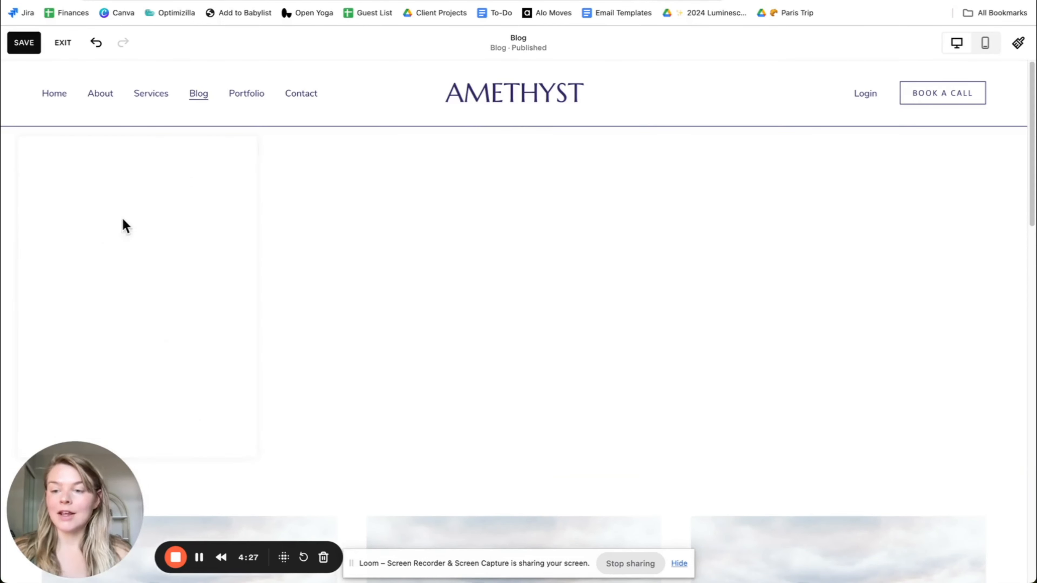
pyautogui.click(97, 204)
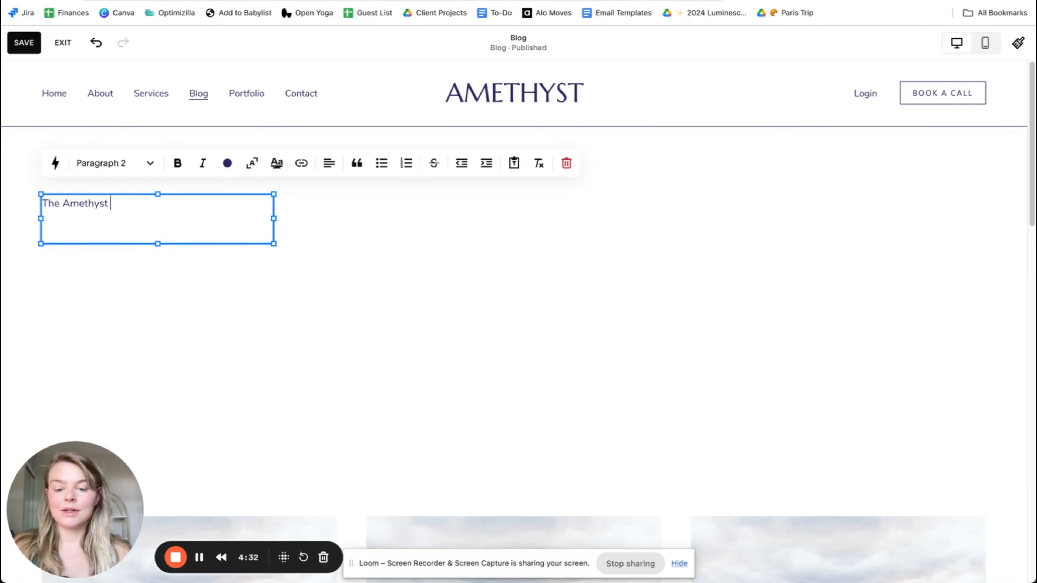
pyautogui.tripleClick(96, 204)
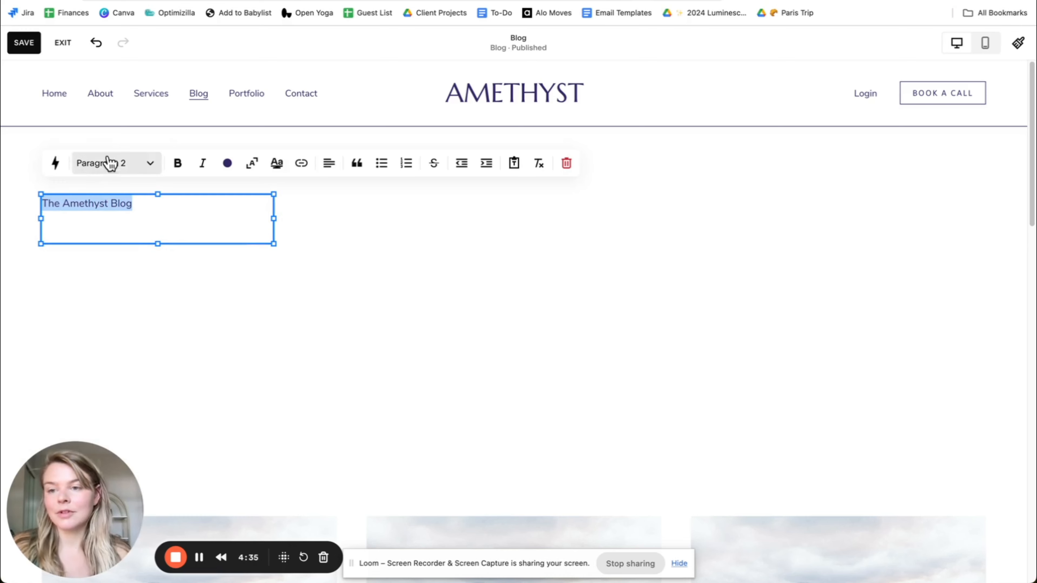
pyautogui.click(108, 163)
pyautogui.click(116, 195)
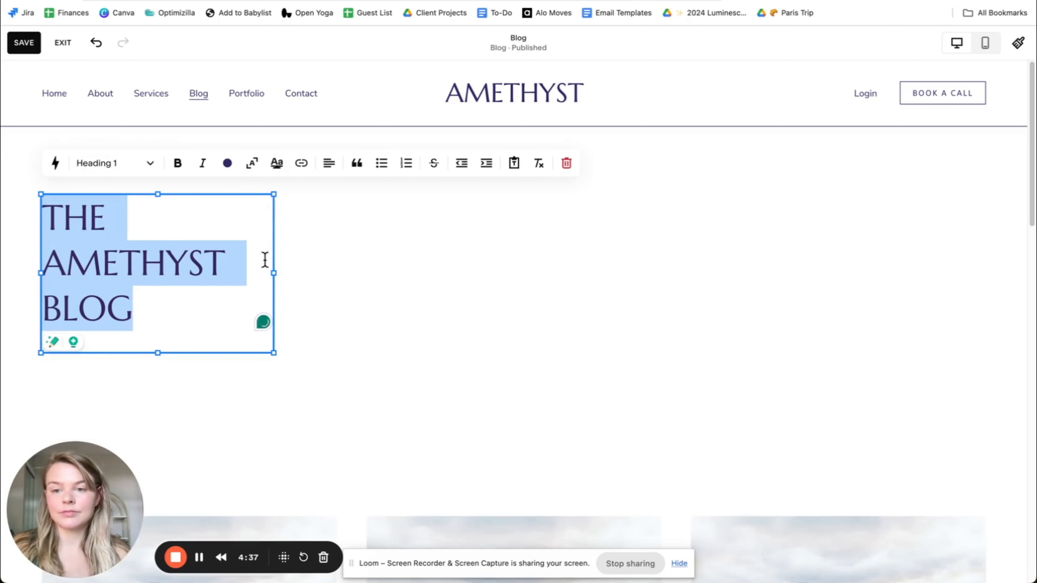
# Step: Widen the heading's text block across the full content width and center the heading
pyautogui.moveTo(274, 264); pyautogui.dragTo(1000, 304)
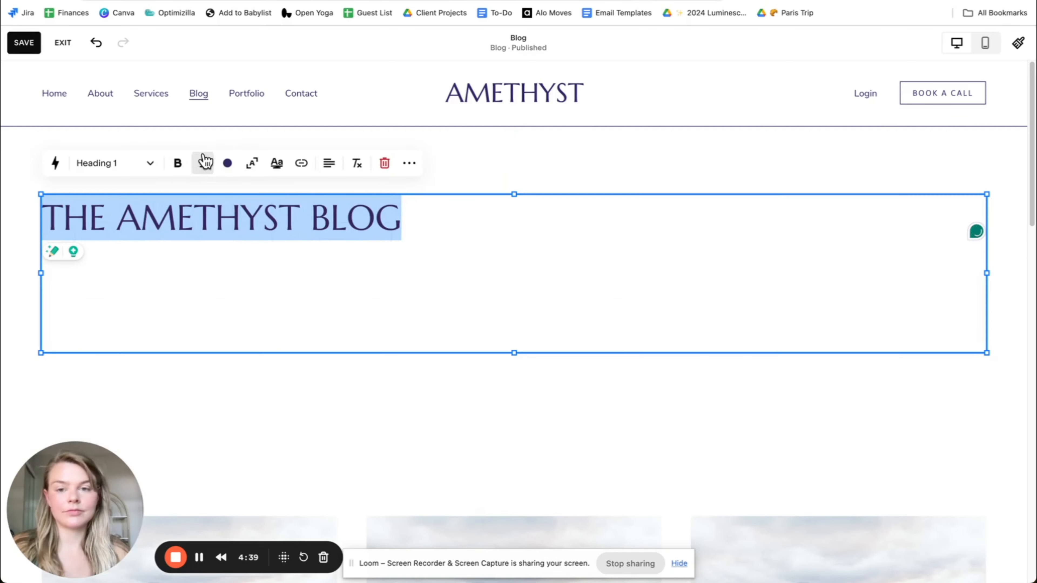
pyautogui.click(329, 164)
pyautogui.click(314, 195)
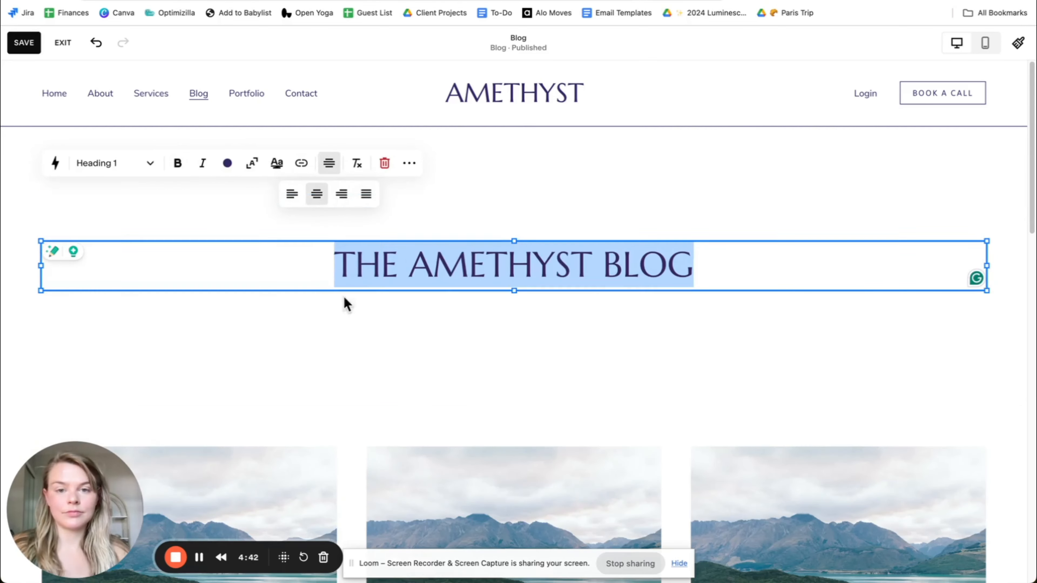
pyautogui.click(359, 336)
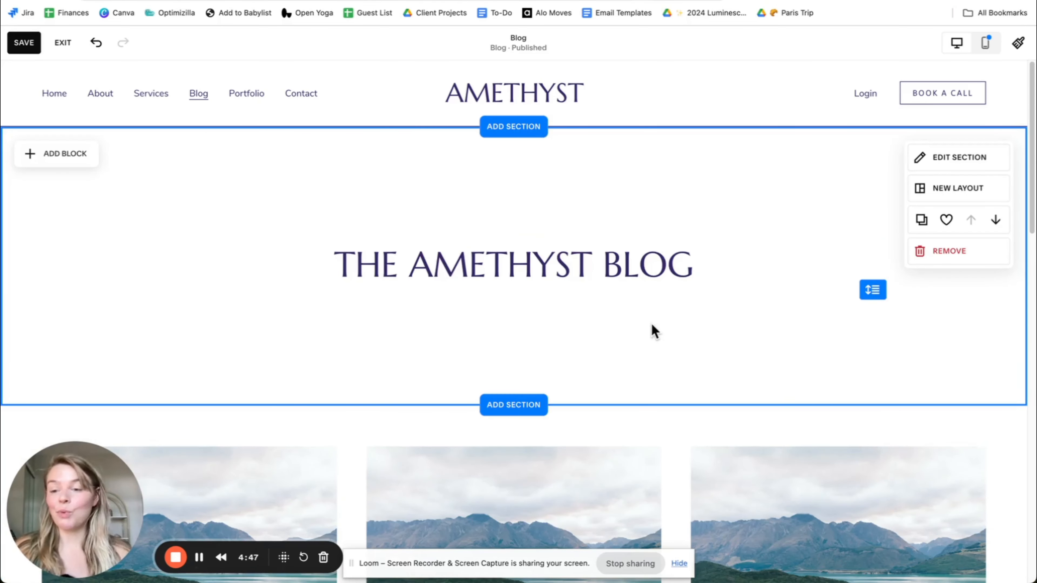
# Step: Add the centered line "All the tips and tricks you need to have a flawless wedding experience!" below the heading
pyautogui.click(696, 264)
pyautogui.click(696, 264)
pyautogui.press('Return')
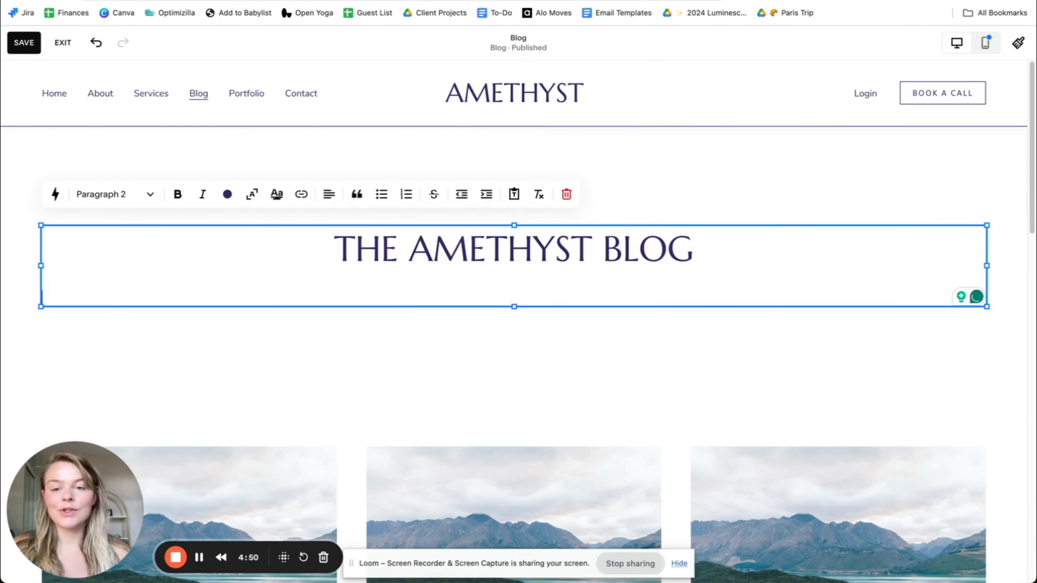
pyautogui.write('All the tips and tricks you need to have a flawless wedding experience!')
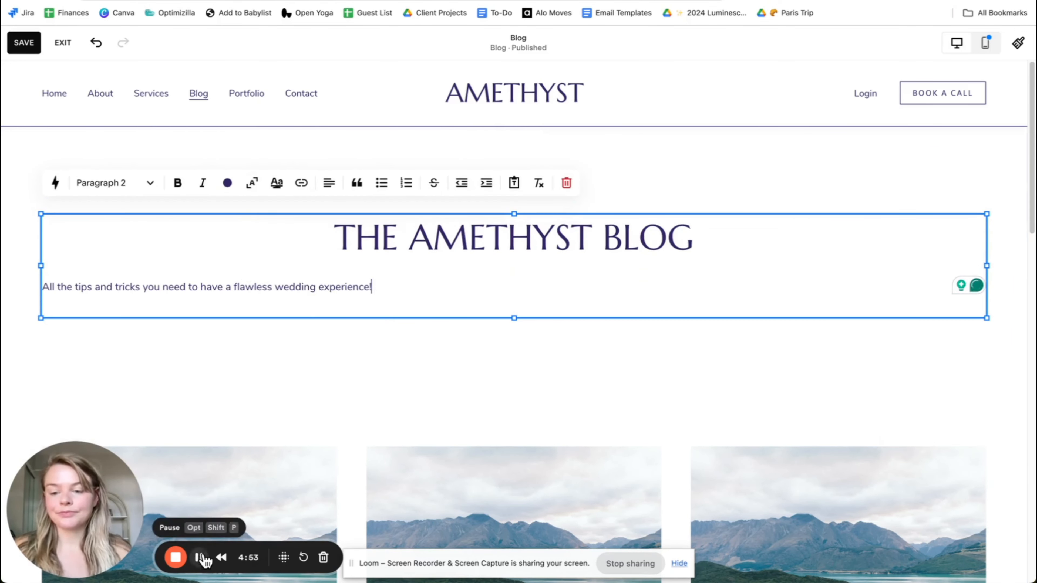
pyautogui.tripleClick(241, 287)
pyautogui.click(325, 183)
pyautogui.click(317, 213)
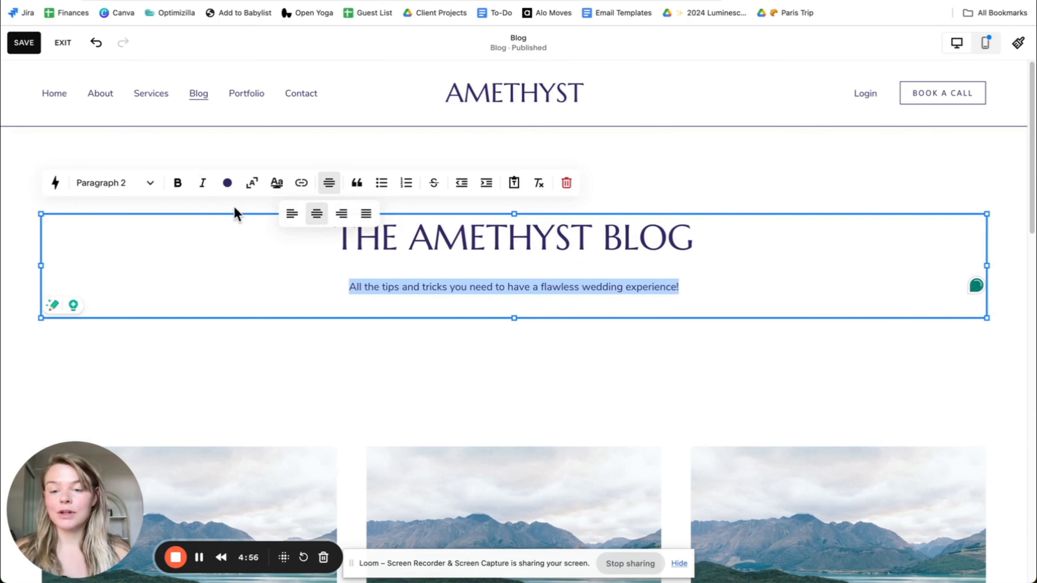
pyautogui.click(451, 347)
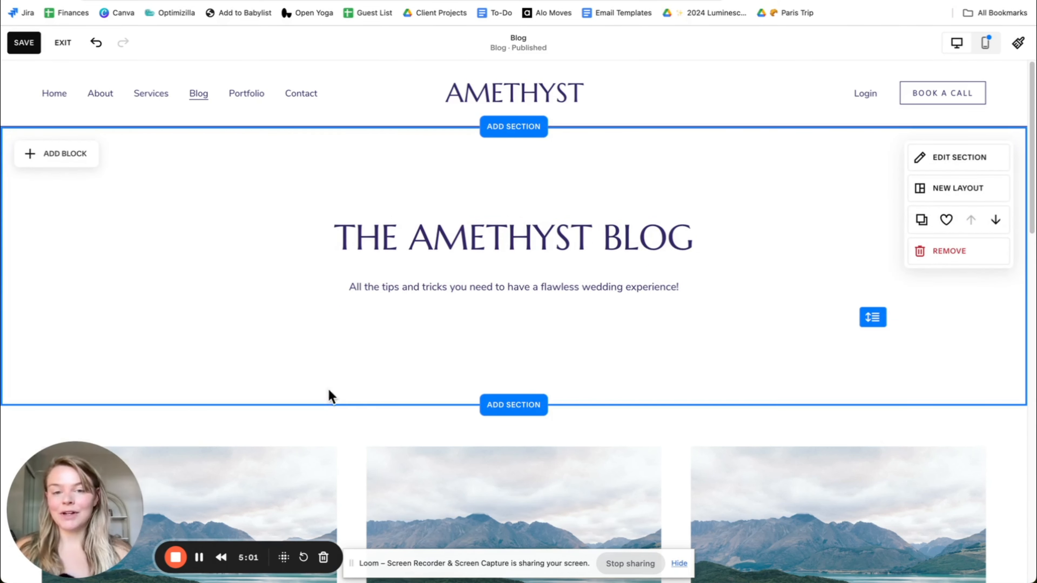
# Step: Search the free stock images for "wedding" and add the photo of rings on pink and purple flowers as the header section's background
pyautogui.click(914, 157)
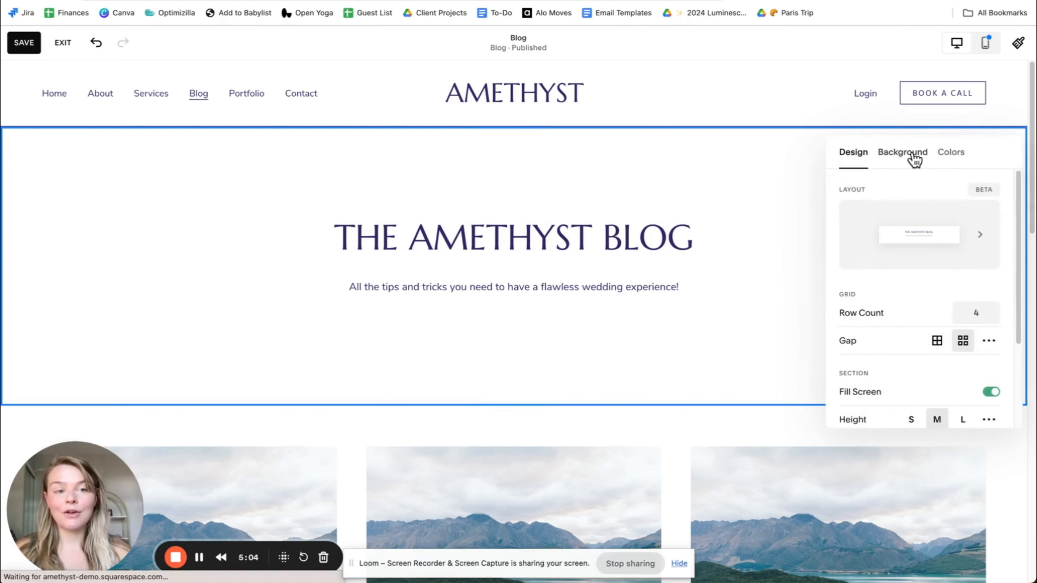
pyautogui.click(903, 157)
pyautogui.click(924, 237)
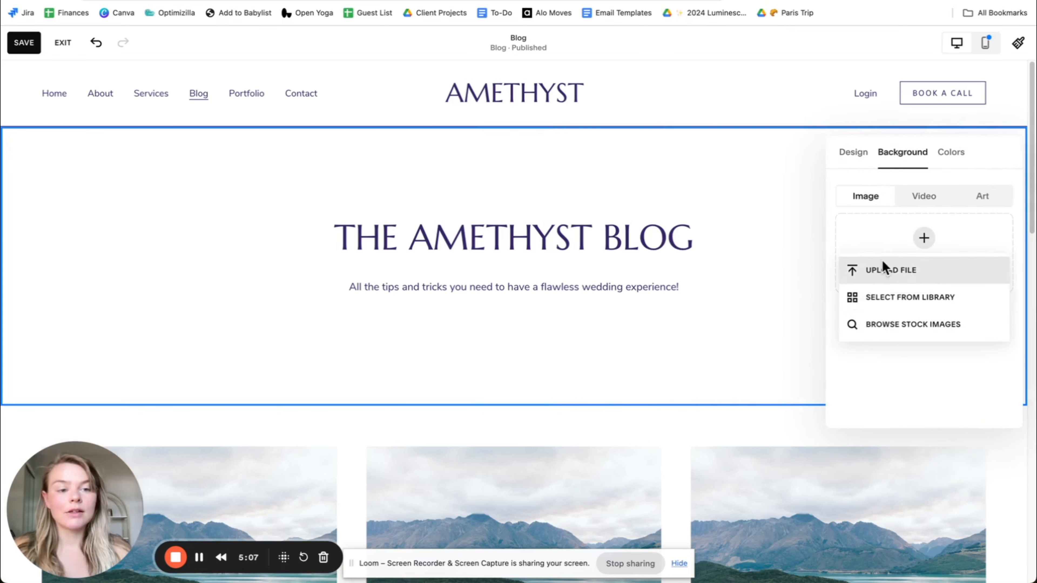
pyautogui.click(895, 325)
pyautogui.click(326, 173)
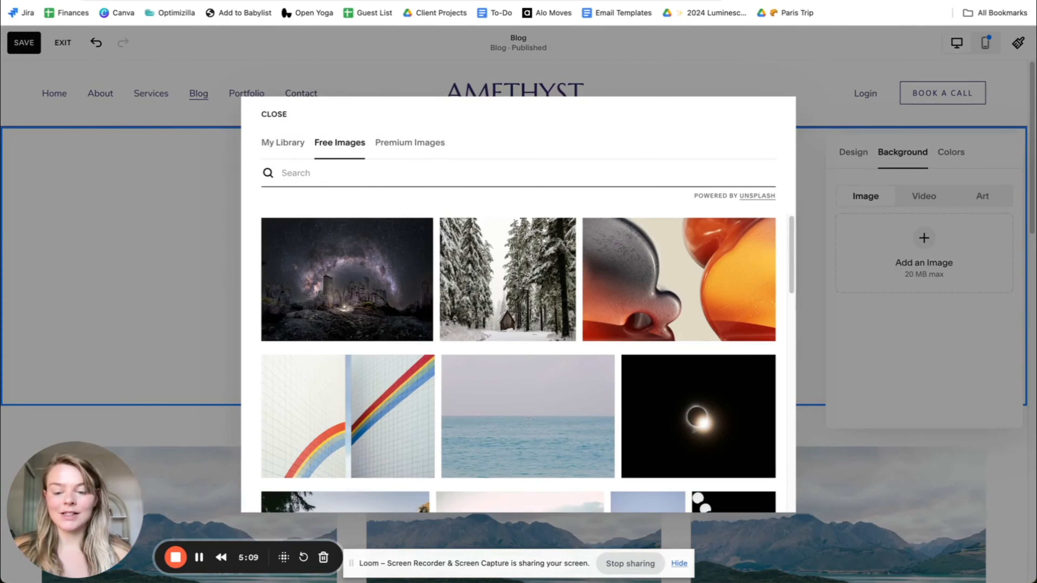
pyautogui.write('wedding')
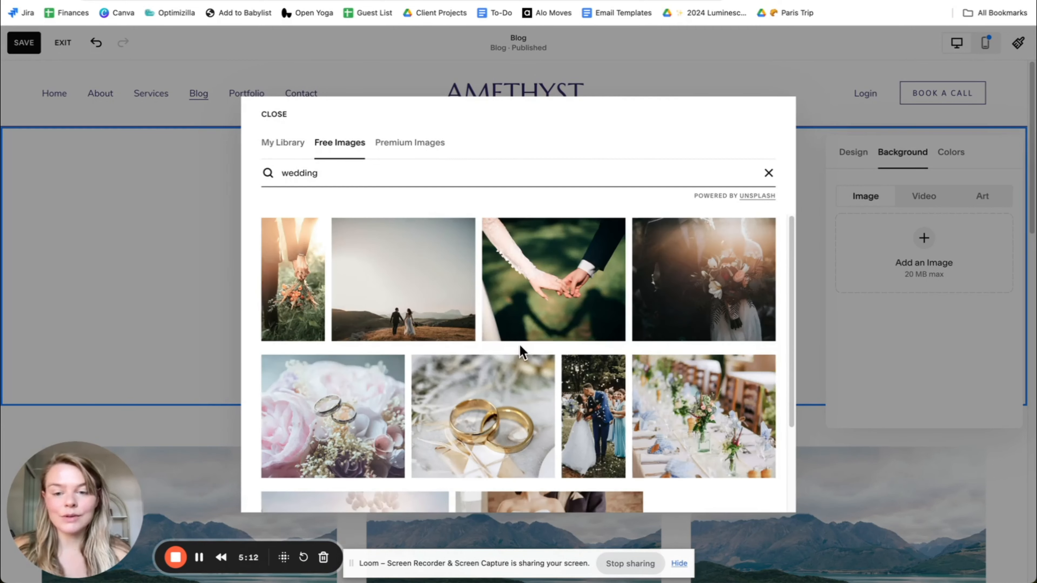
pyautogui.scroll(-7, 278, 384)
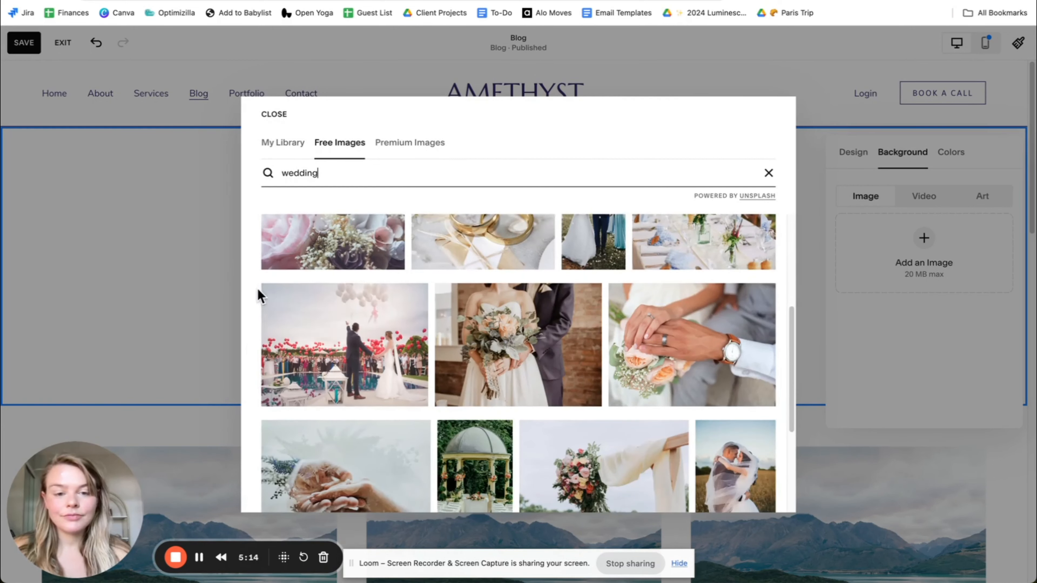
pyautogui.scroll(-5, 275, 291)
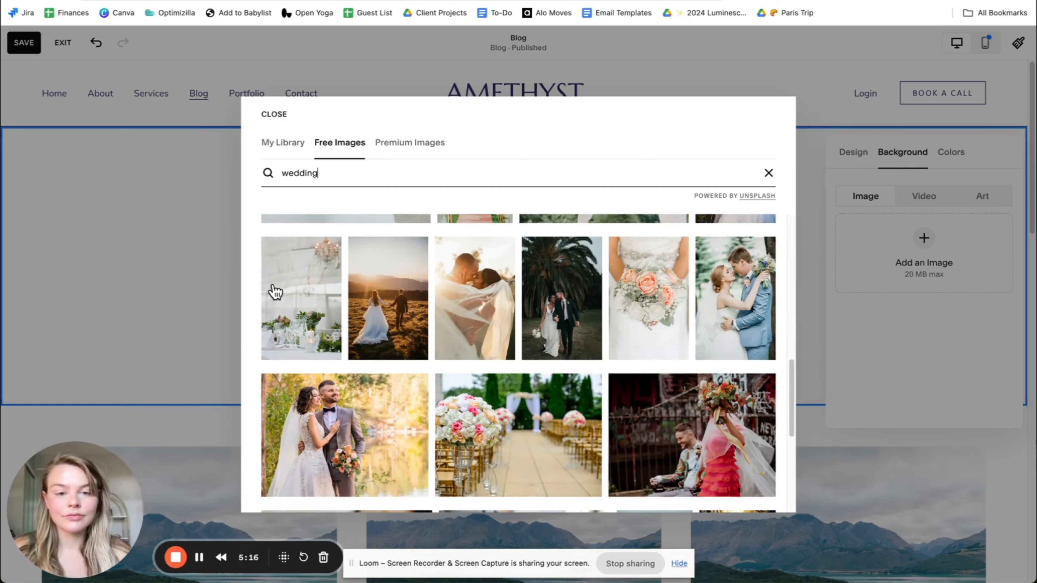
pyautogui.scroll(10, 275, 291)
pyautogui.click(332, 334)
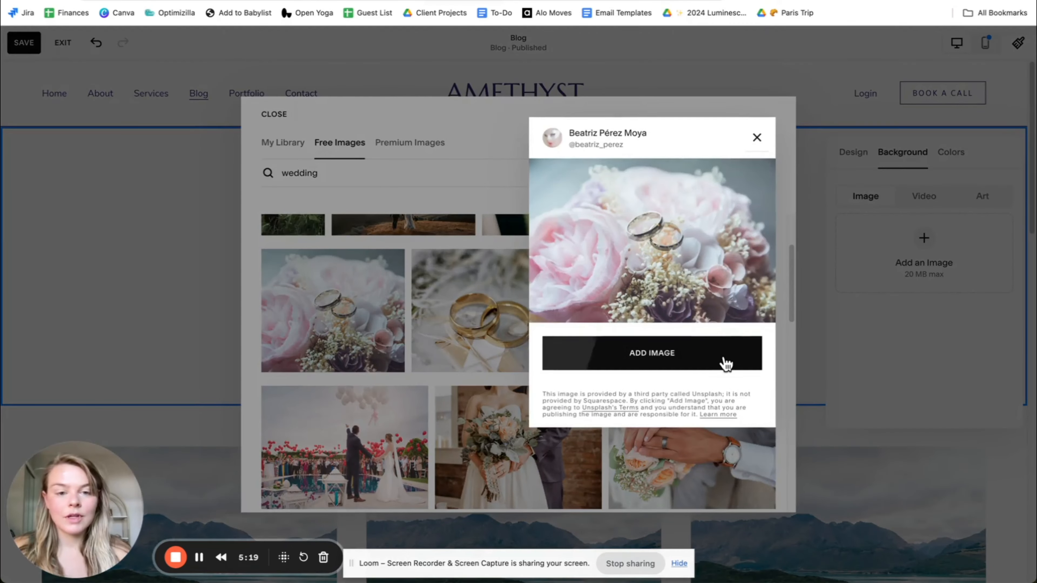
pyautogui.click(725, 364)
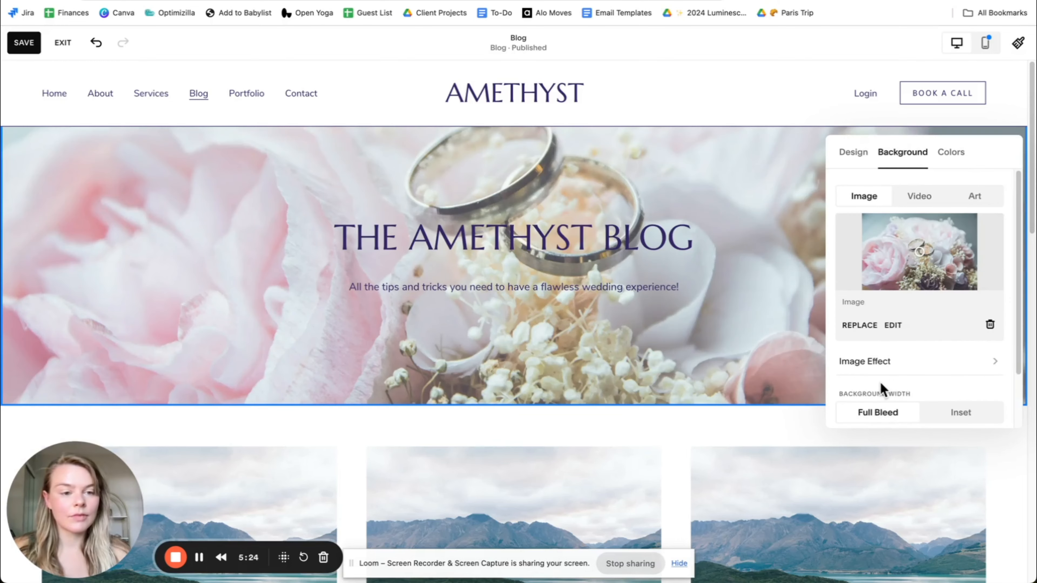
# Step: Set the background image's overlay opacity to 66% and close the section settings
pyautogui.scroll(-3, 882, 388)
pyautogui.moveTo(866, 399); pyautogui.dragTo(956, 404)
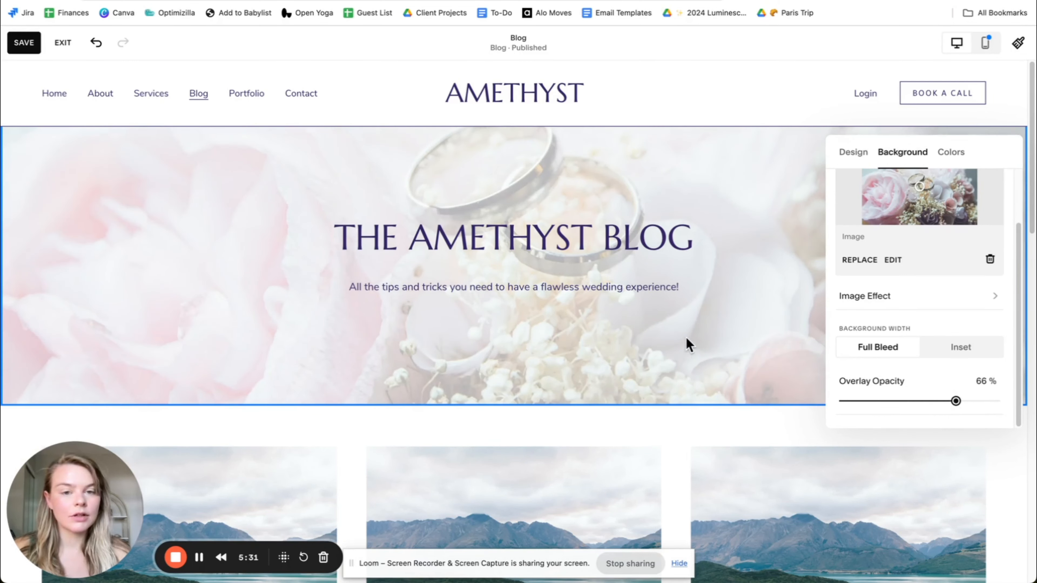
pyautogui.click(712, 342)
# Step: Align the header text vertically to the middle of its text block
pyautogui.click(463, 232)
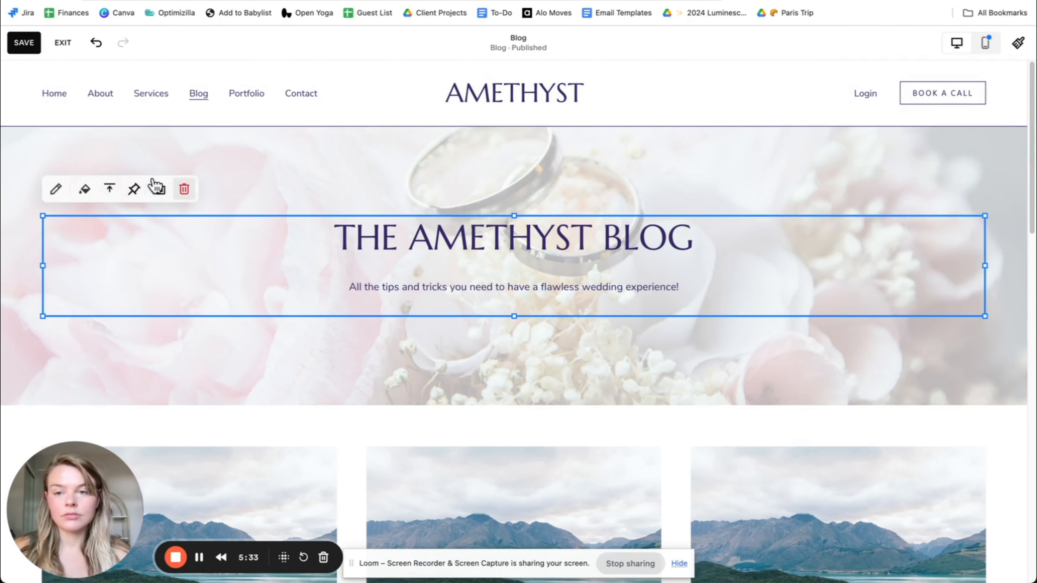
pyautogui.click(103, 192)
pyautogui.click(109, 218)
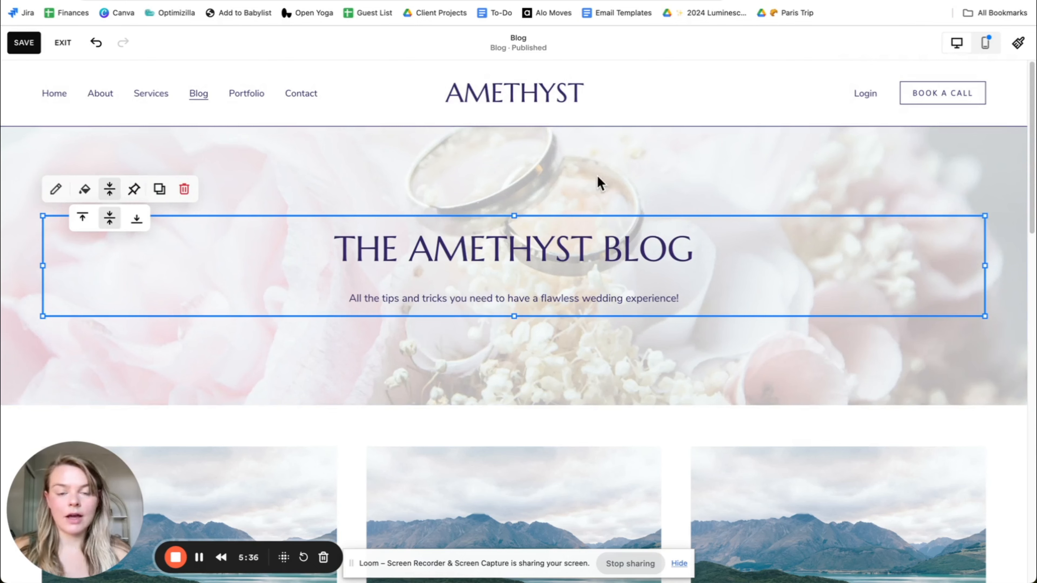
# Step: Make the header section taller and move the text block down toward the section's vertical middle
pyautogui.moveTo(870, 315); pyautogui.dragTo(872, 412)
pyautogui.click(556, 308)
pyautogui.click(839, 402)
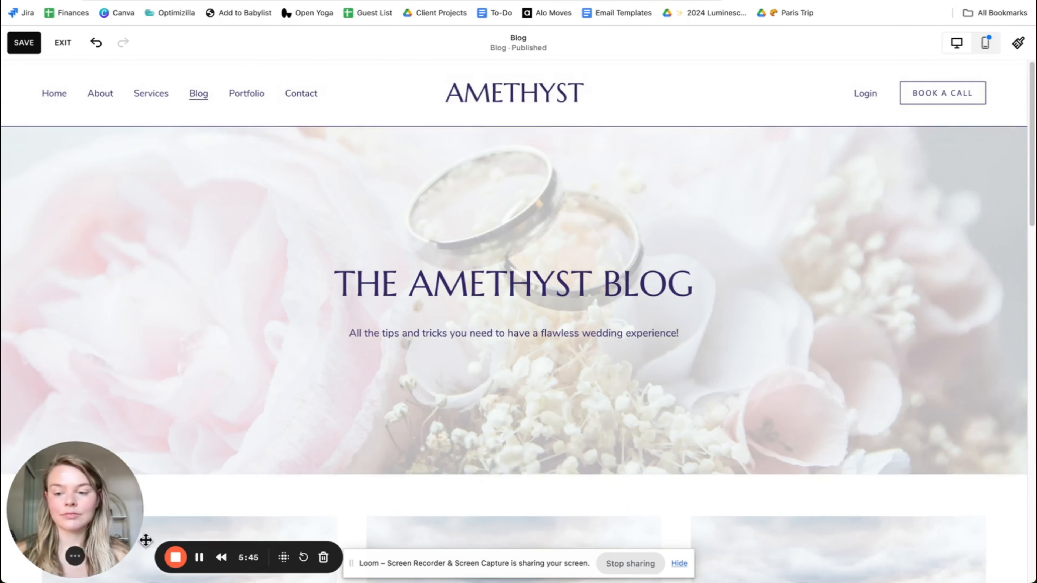
pyautogui.click(198, 558)
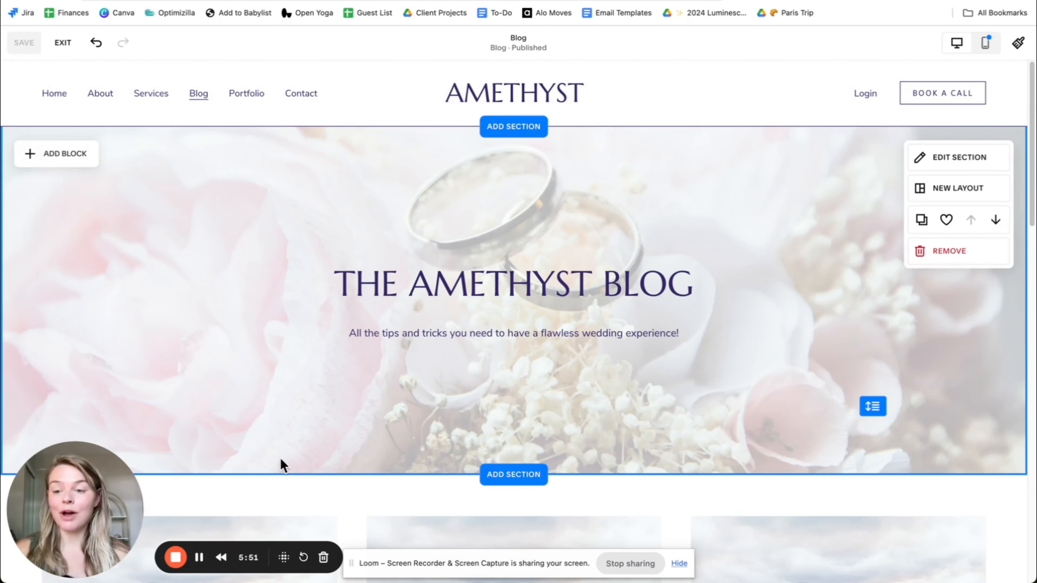
pyautogui.click(199, 557)
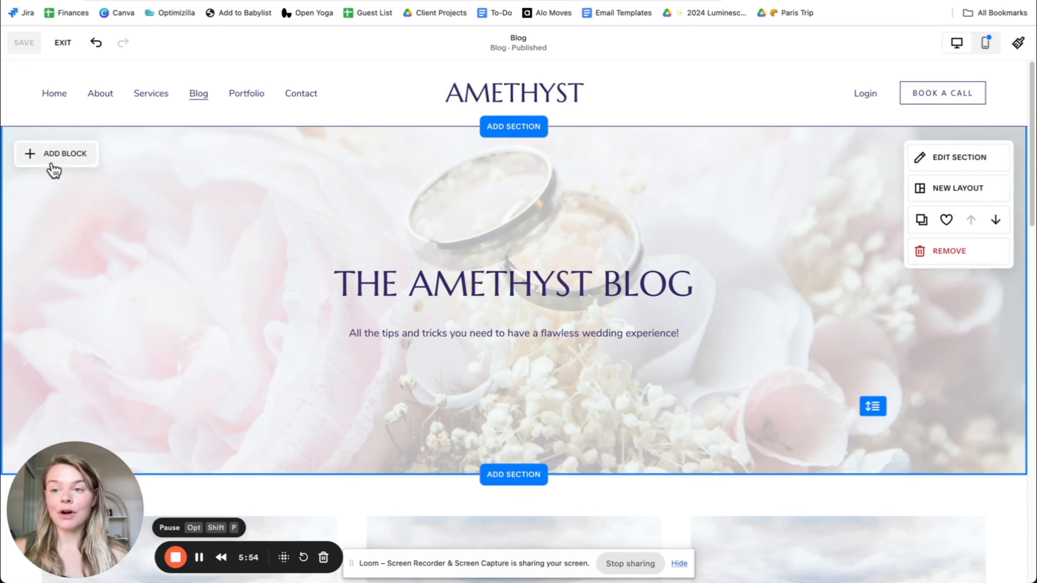
# Step: Add a Search block centered directly below the tagline in the header section and extend the section's height beneath it
pyautogui.click(59, 155)
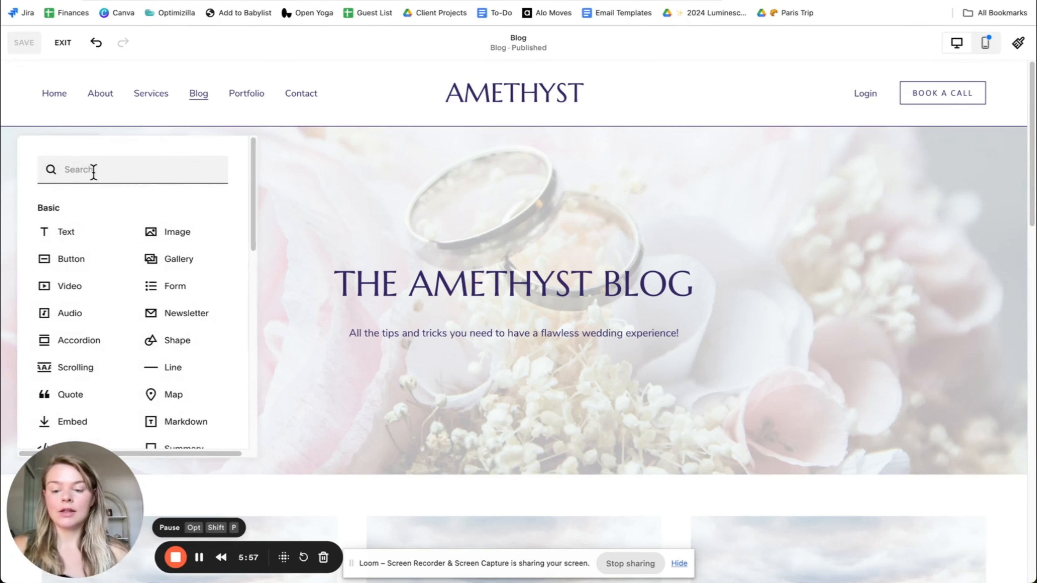
pyautogui.write('sea')
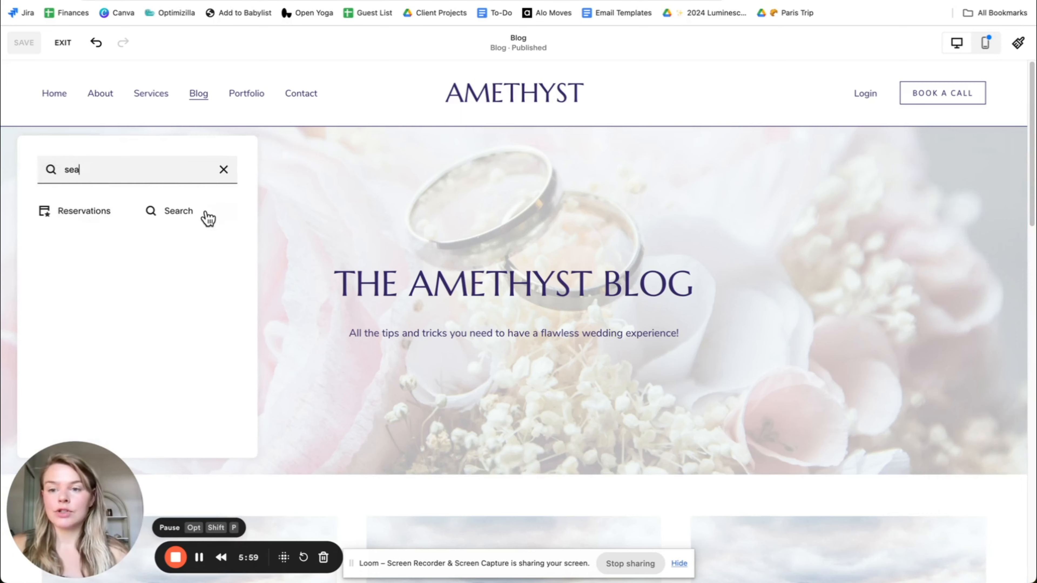
pyautogui.click(175, 213)
pyautogui.moveTo(136, 236); pyautogui.dragTo(490, 412)
pyautogui.moveTo(514, 485); pyautogui.dragTo(749, 418)
pyautogui.moveTo(868, 492); pyautogui.dragTo(868, 462)
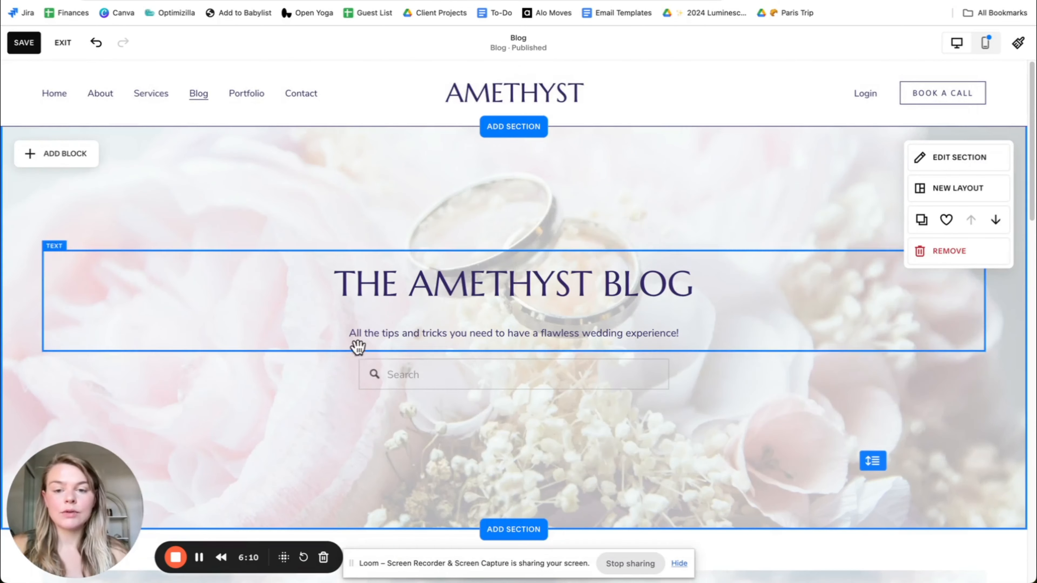
# Step: Turn on Search Specific Page for the search block and limit its results to the Blog page
pyautogui.click(385, 394)
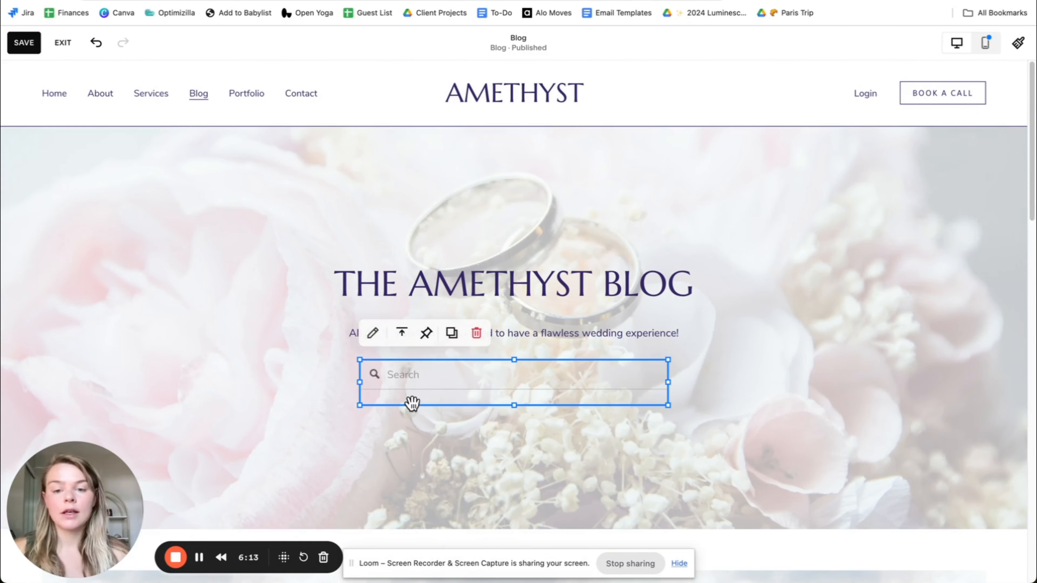
pyautogui.click(373, 338)
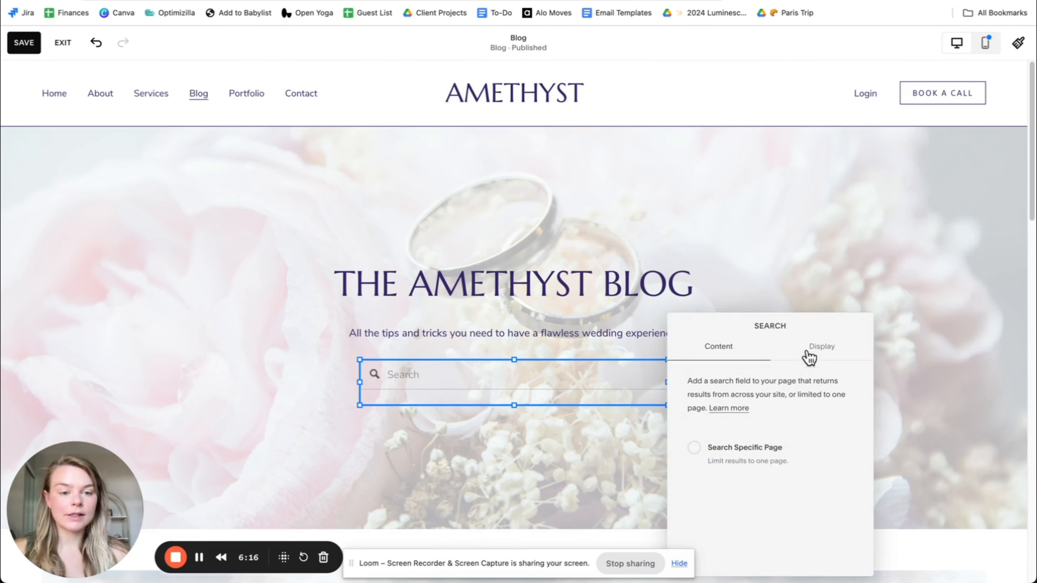
pyautogui.click(693, 450)
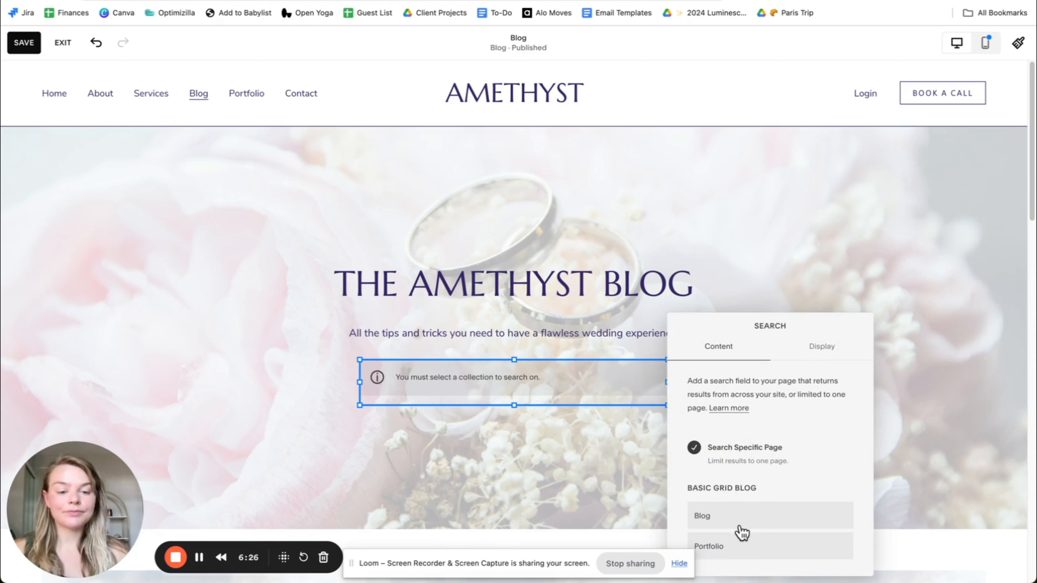
pyautogui.click(694, 450)
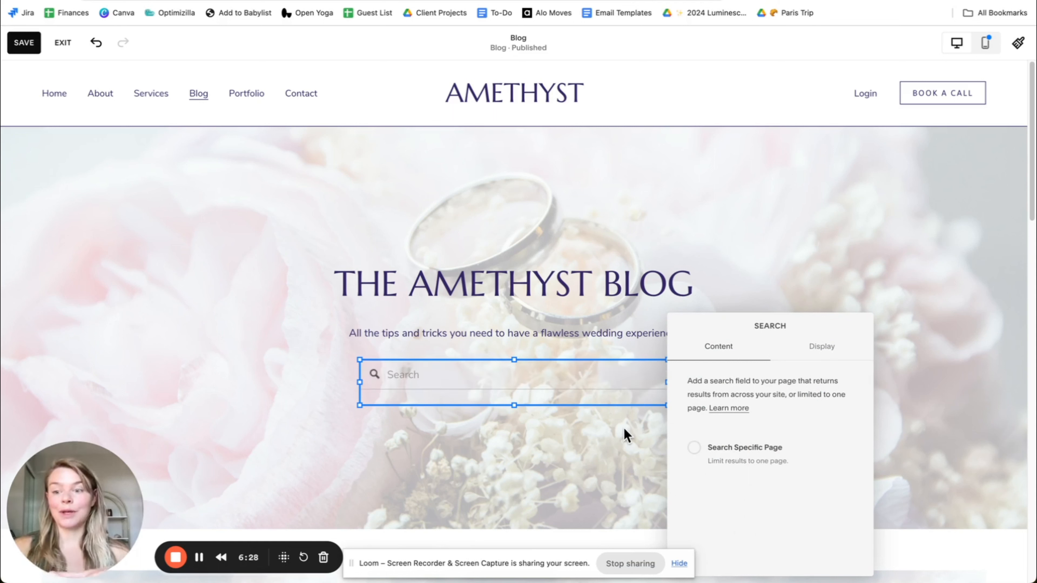
pyautogui.click(712, 456)
pyautogui.click(710, 520)
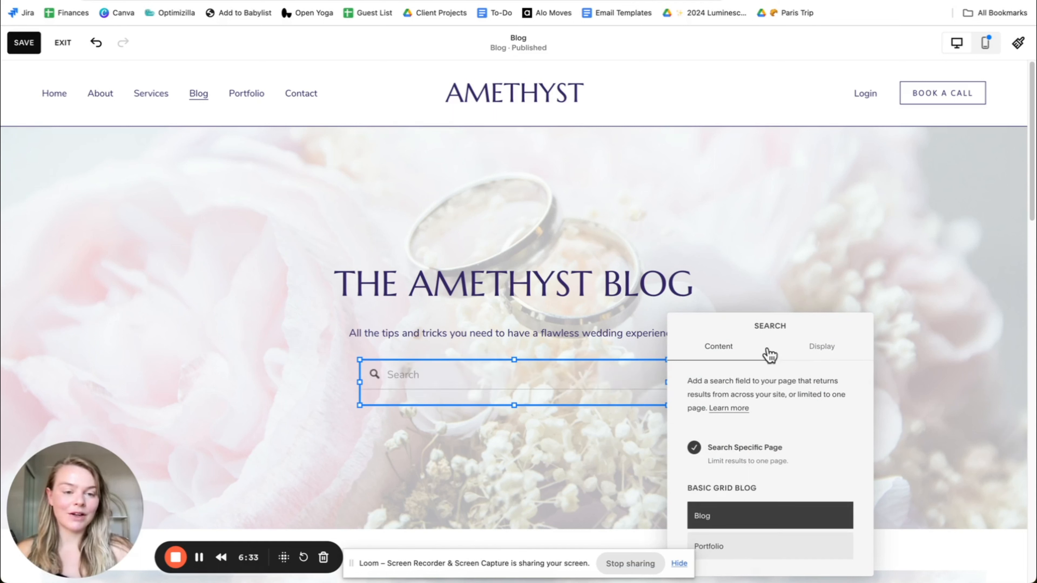
# Step: Try the Light theme on the search block, return it to Dark, and review the Quick Preview display option
pyautogui.click(817, 347)
pyautogui.click(740, 455)
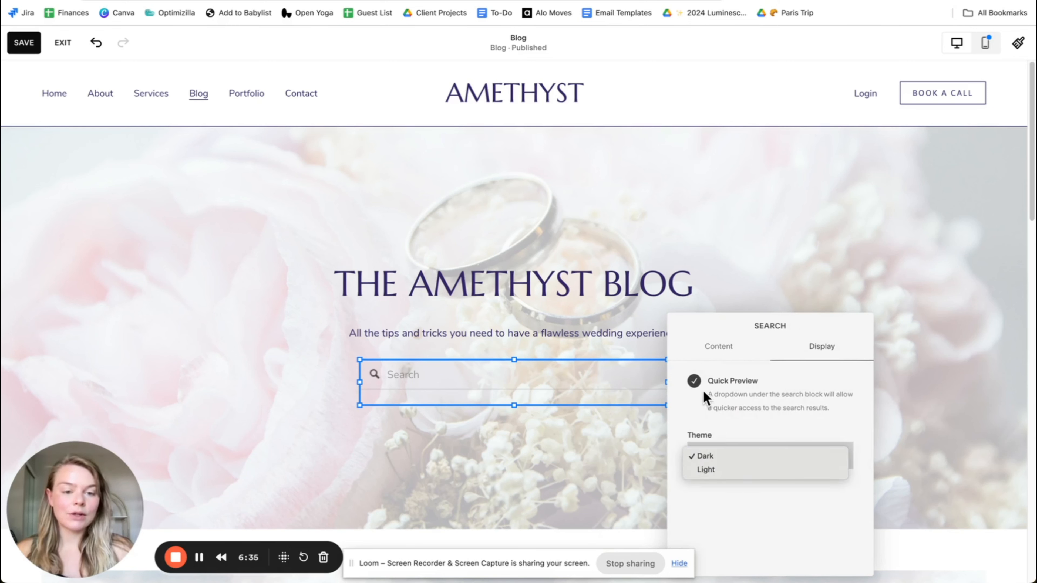
pyautogui.click(711, 471)
pyautogui.click(760, 465)
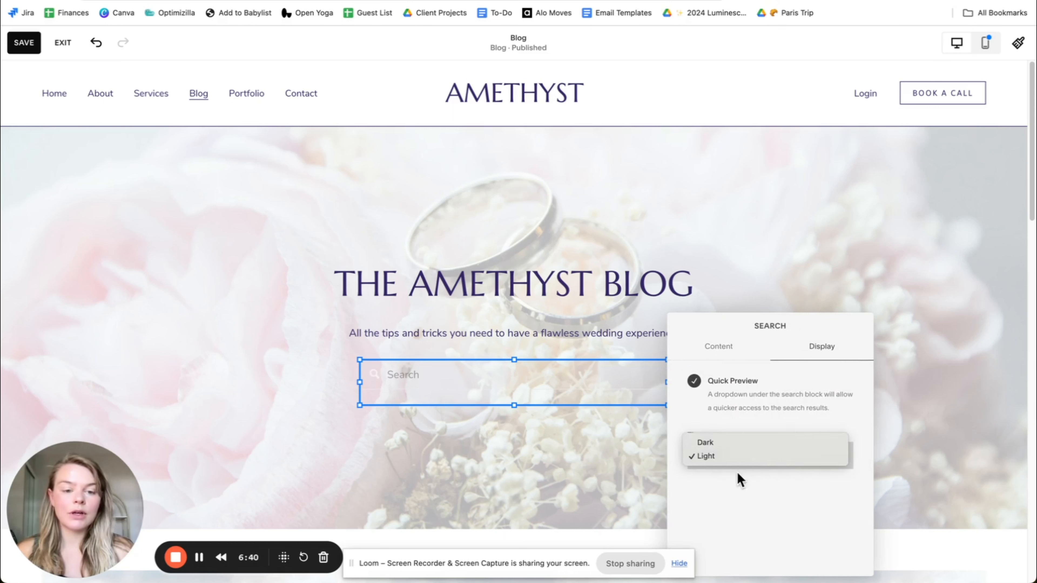
pyautogui.click(772, 443)
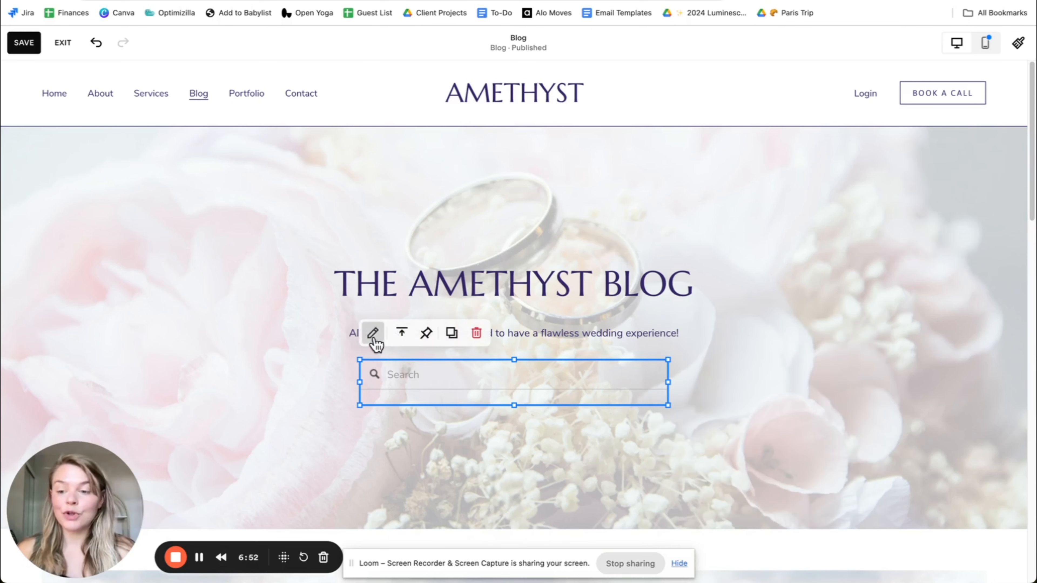
pyautogui.click(375, 343)
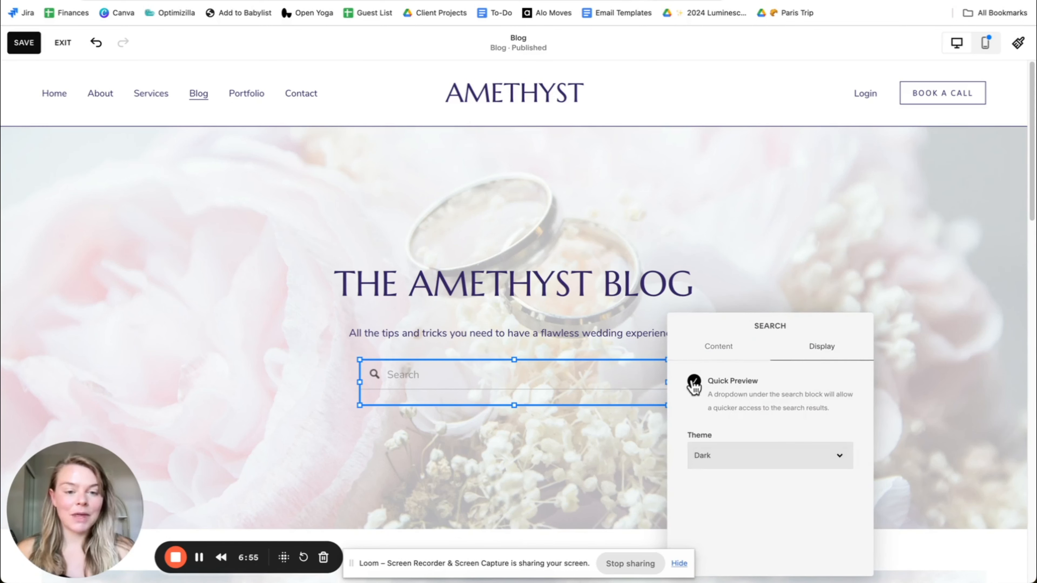
pyautogui.click(236, 275)
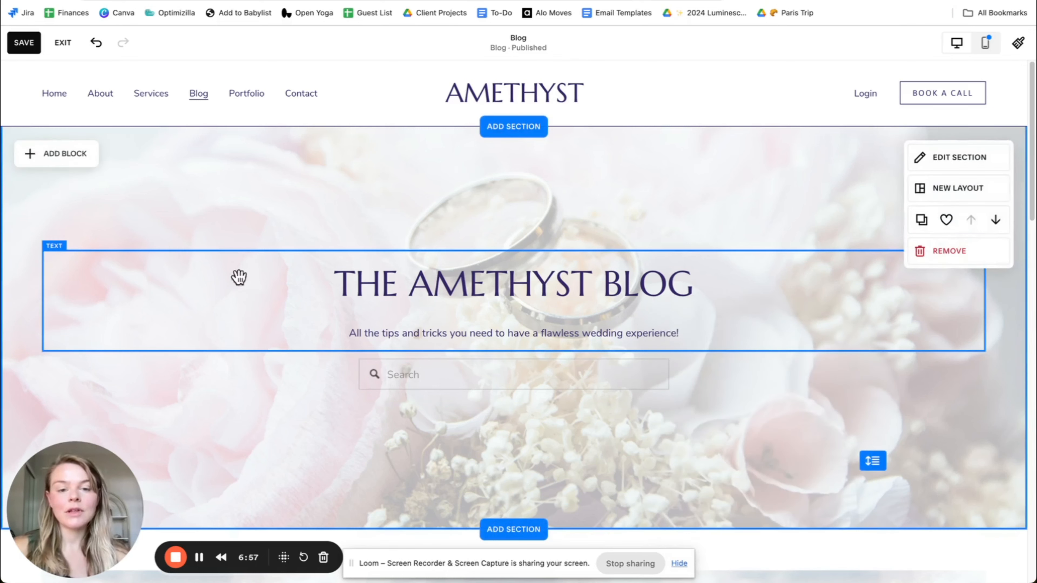
pyautogui.scroll(-3, 306, 215)
pyautogui.scroll(3, 305, 210)
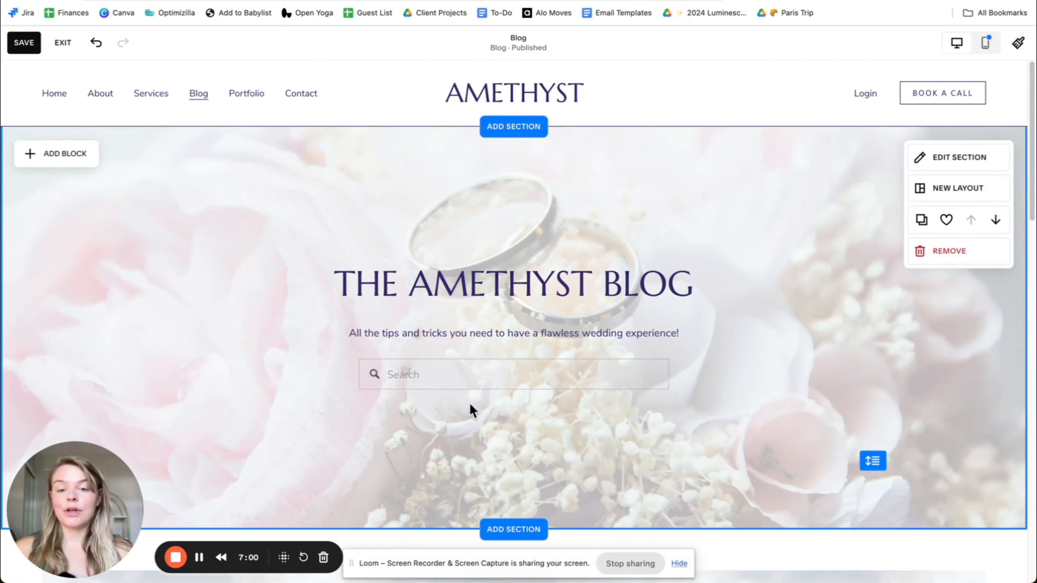
pyautogui.click(691, 331)
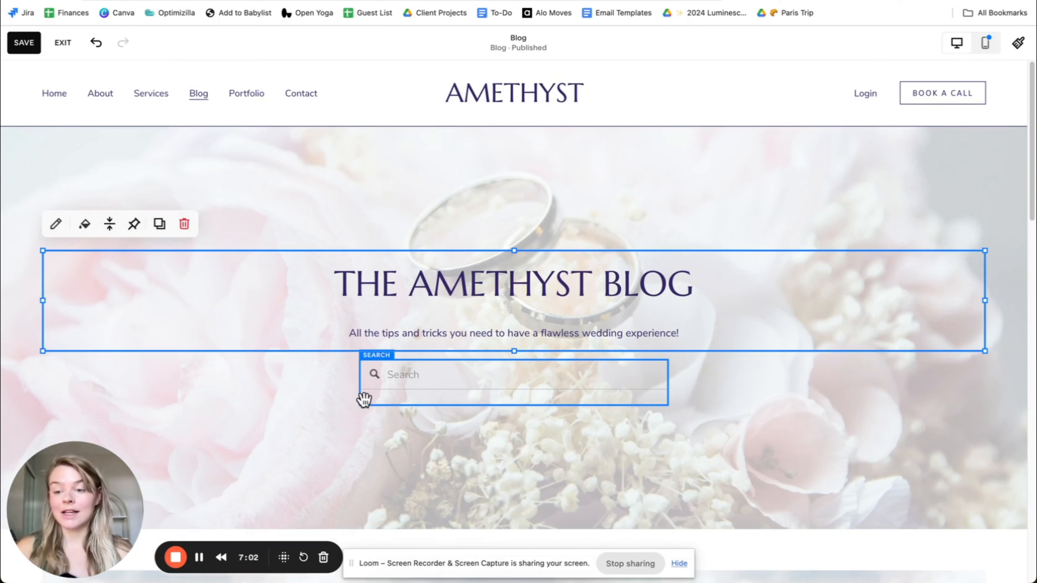
pyautogui.click(679, 336)
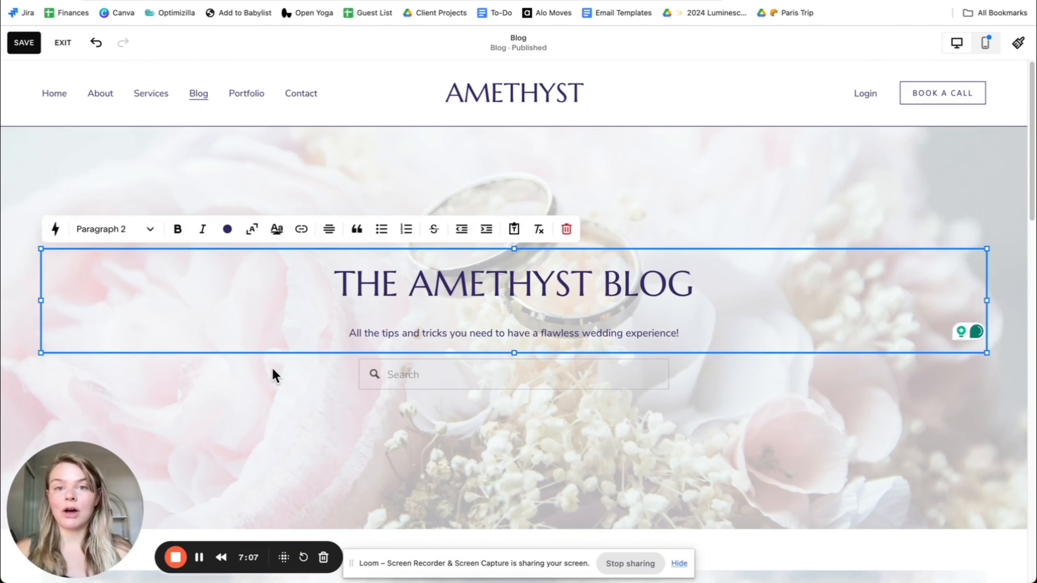
pyautogui.click(199, 558)
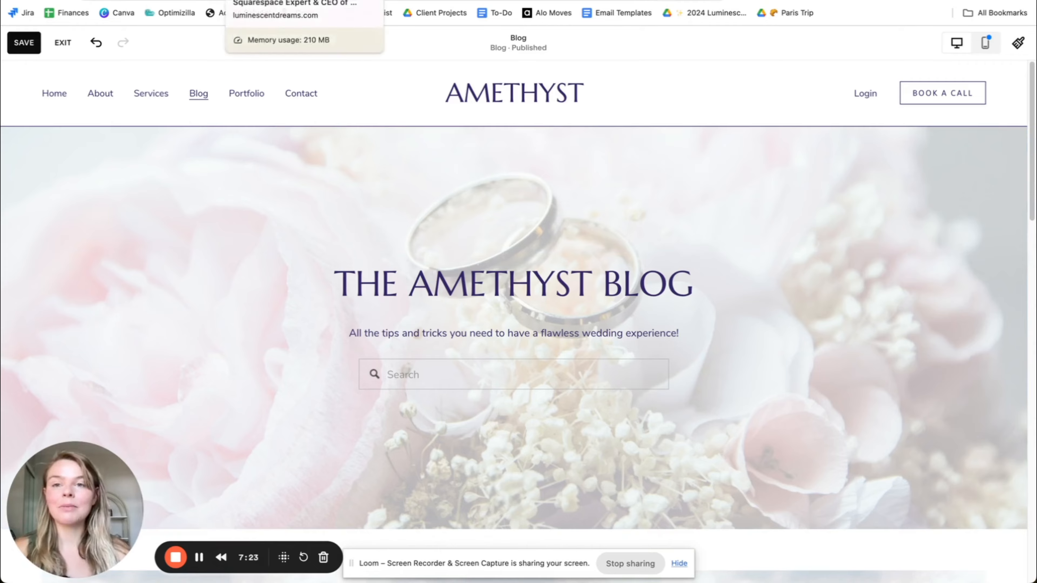
# Step: Switch to the Luminescent Dreams website and examine the layout of its Tutorials page as a blog example
pyautogui.click(263, 1)
pyautogui.moveTo(866, 44)
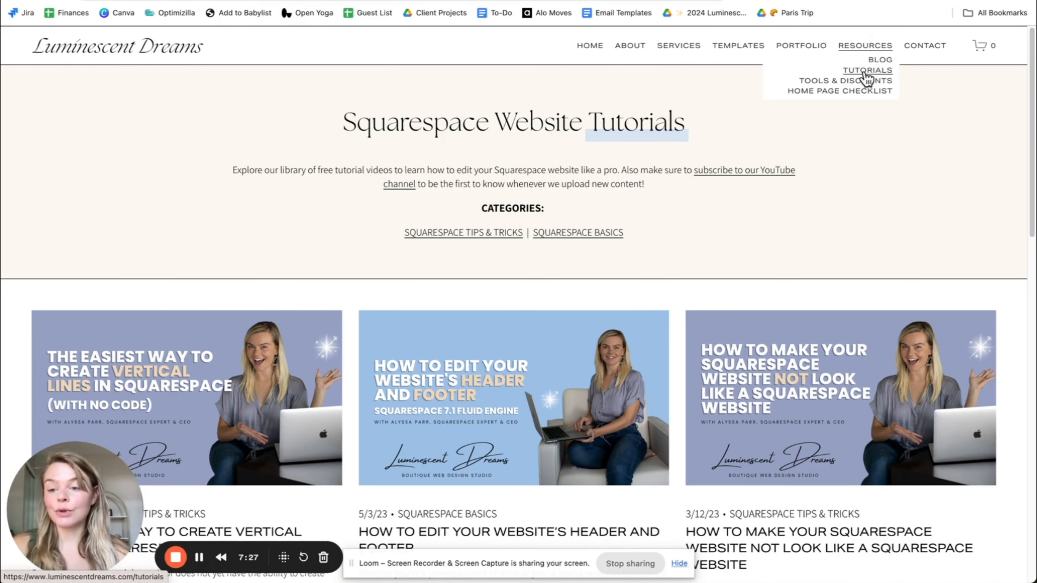
pyautogui.scroll(-10, 214, 215)
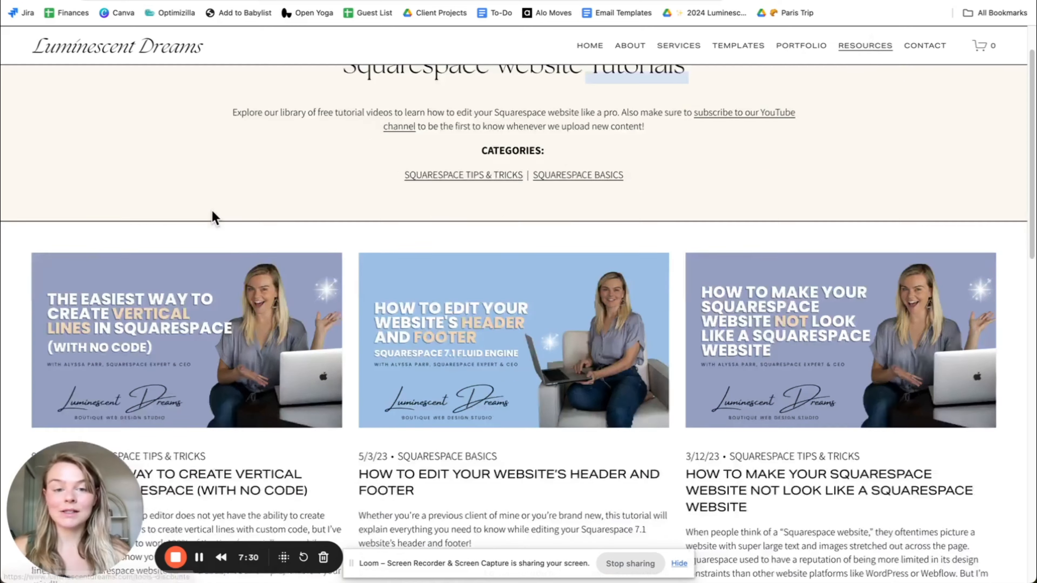
pyautogui.scroll(10, 215, 204)
pyautogui.click(198, 558)
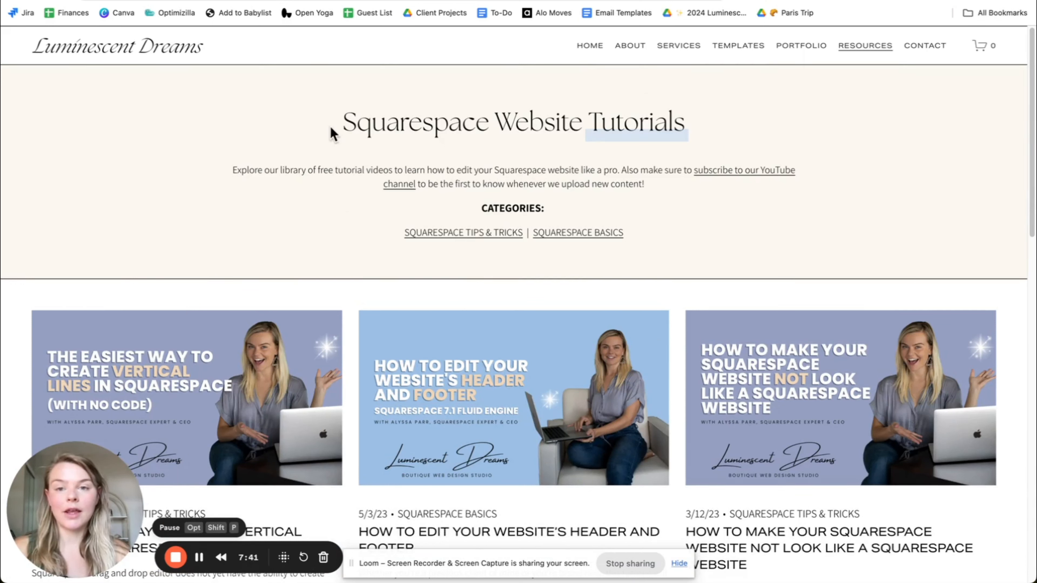
# Step: Browse the Squarespace Tips & Tricks and Squarespace Basics category links to examine how they filter the tutorial posts
pyautogui.moveTo(331, 130); pyautogui.dragTo(624, 250)
pyautogui.click(439, 237)
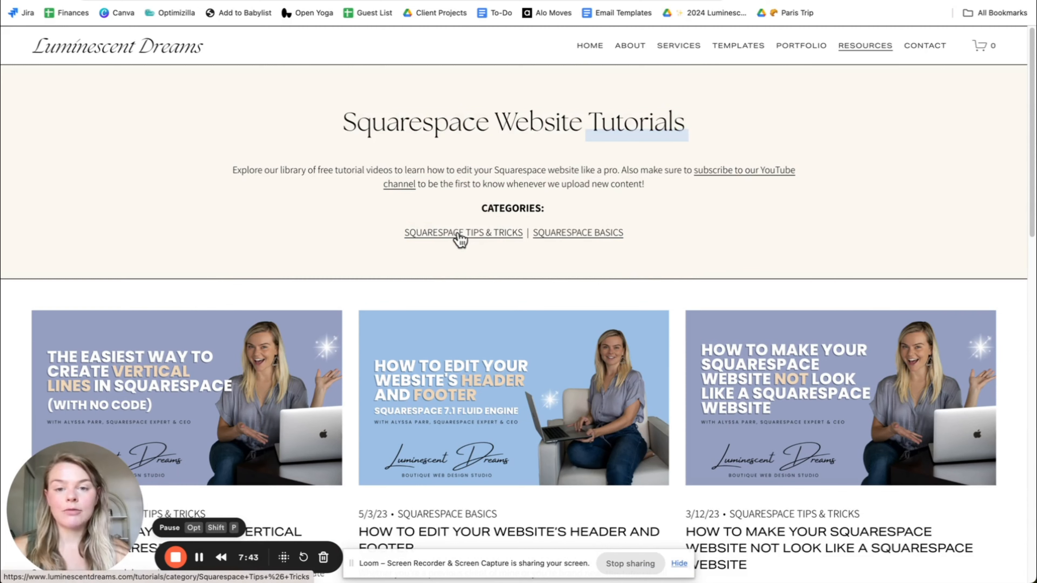
pyautogui.scroll(-3, 327, 310)
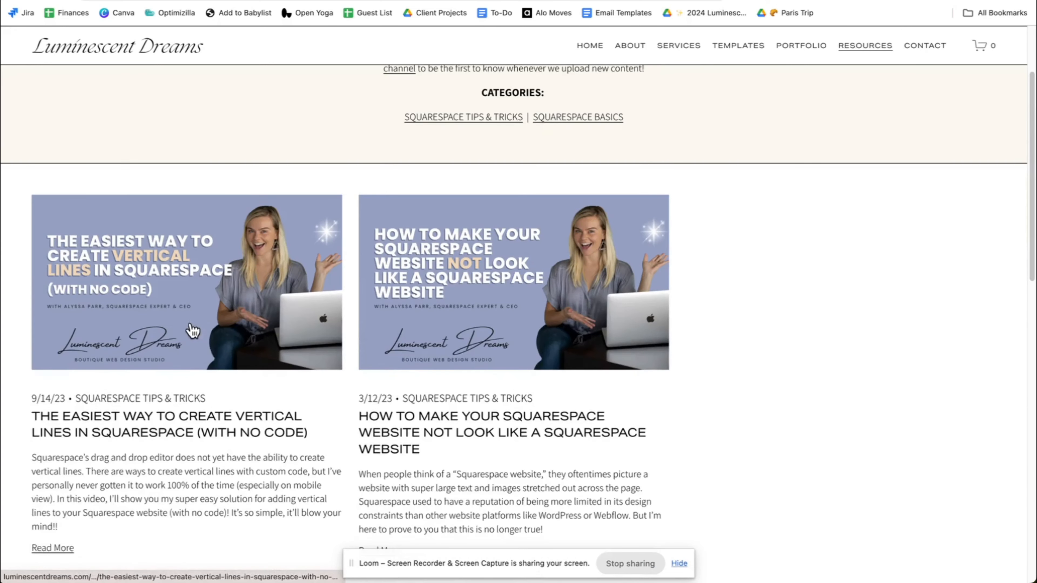
pyautogui.click(557, 118)
pyautogui.scroll(-6, 185, 271)
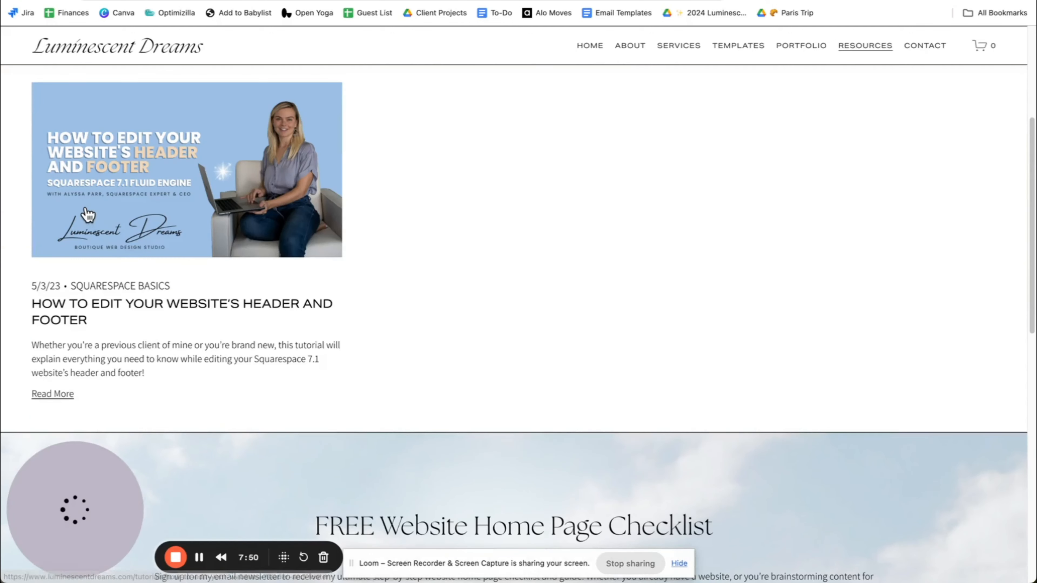
pyautogui.scroll(2, 236, 176)
pyautogui.scroll(4, 405, 247)
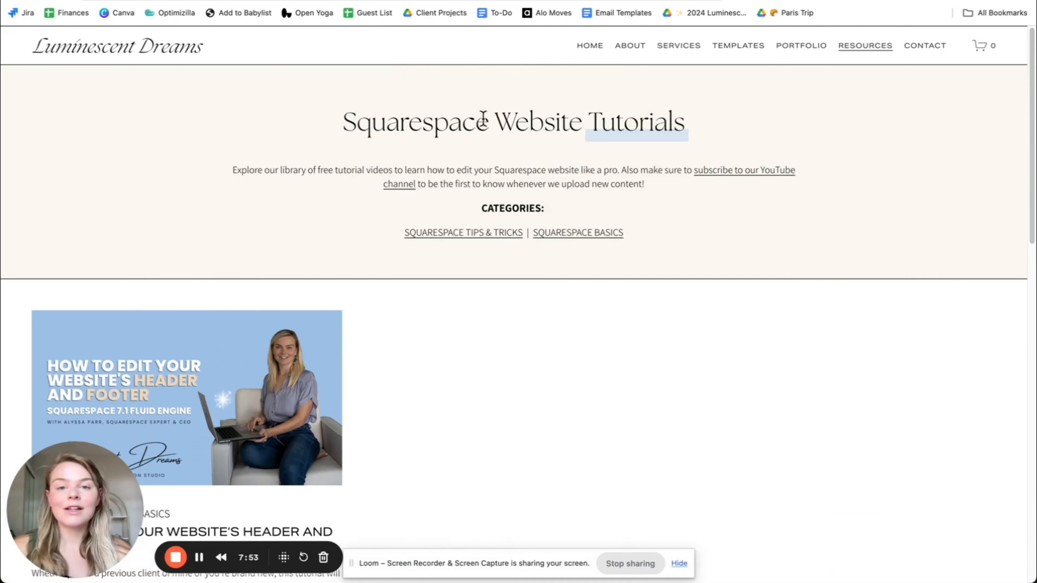
# Step: Return to the full Tutorials page and examine its header text and category links above the posts
pyautogui.moveTo(867, 46)
pyautogui.click(863, 75)
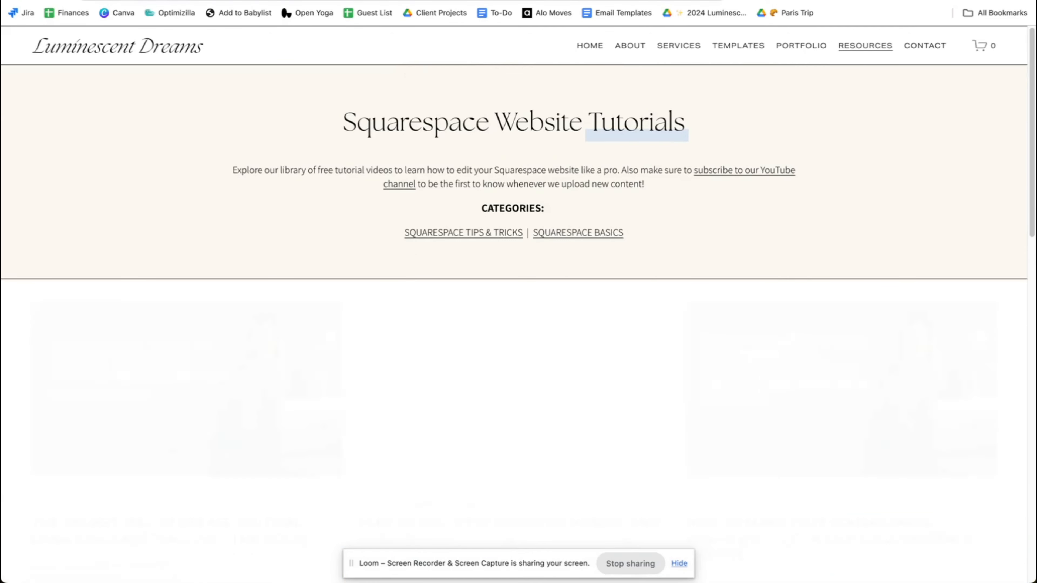
pyautogui.scroll(-6, 206, 296)
pyautogui.scroll(6, 206, 298)
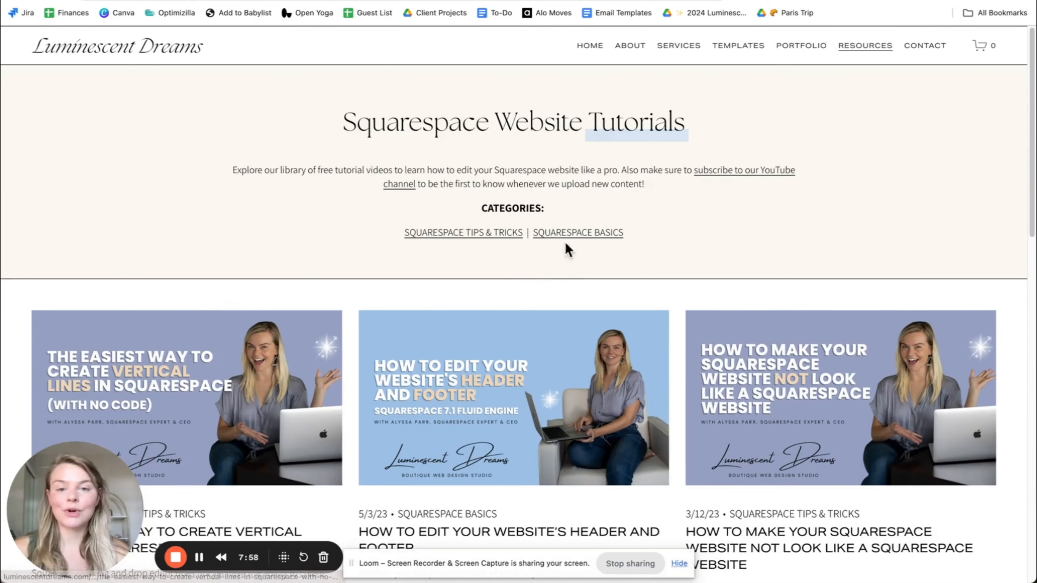
pyautogui.moveTo(505, 168); pyautogui.dragTo(666, 236)
pyautogui.click(265, 175)
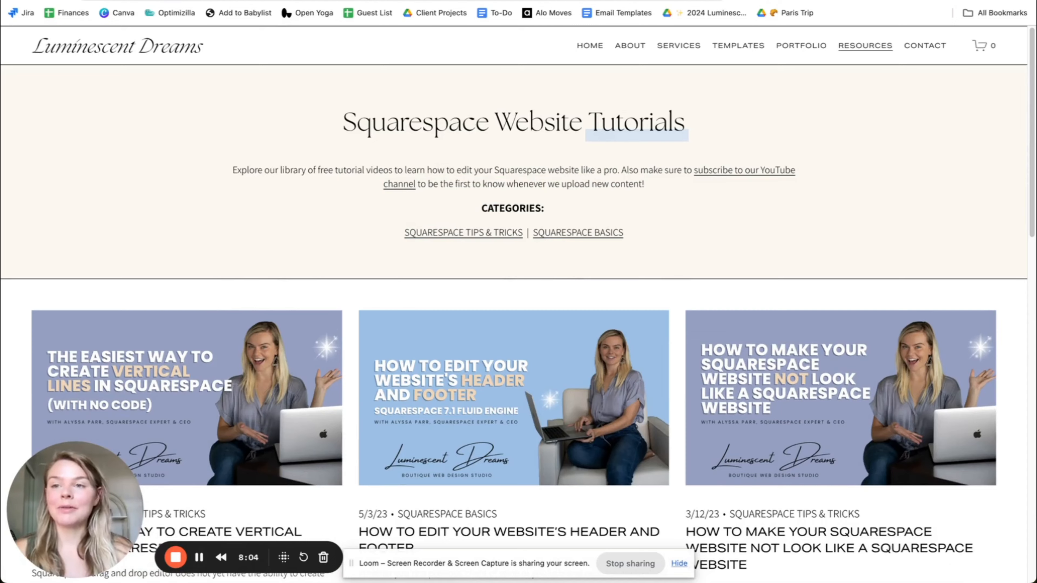
# Step: Switch back to the Squarespace editor and review the blog page's header section and the posts below it
pyautogui.click(285, 1)
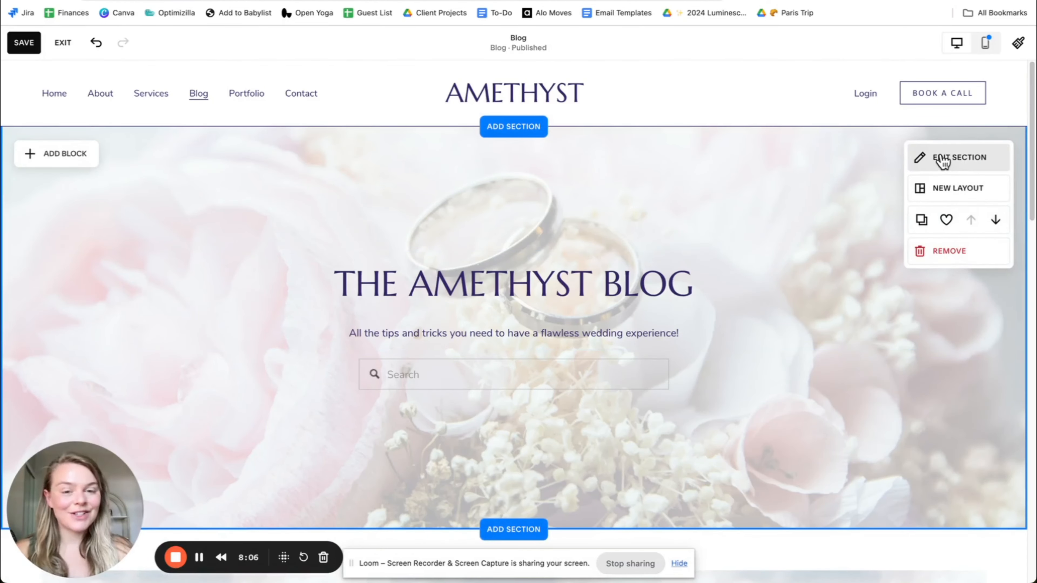
pyautogui.scroll(-5, 401, 234)
pyautogui.scroll(5, 843, 128)
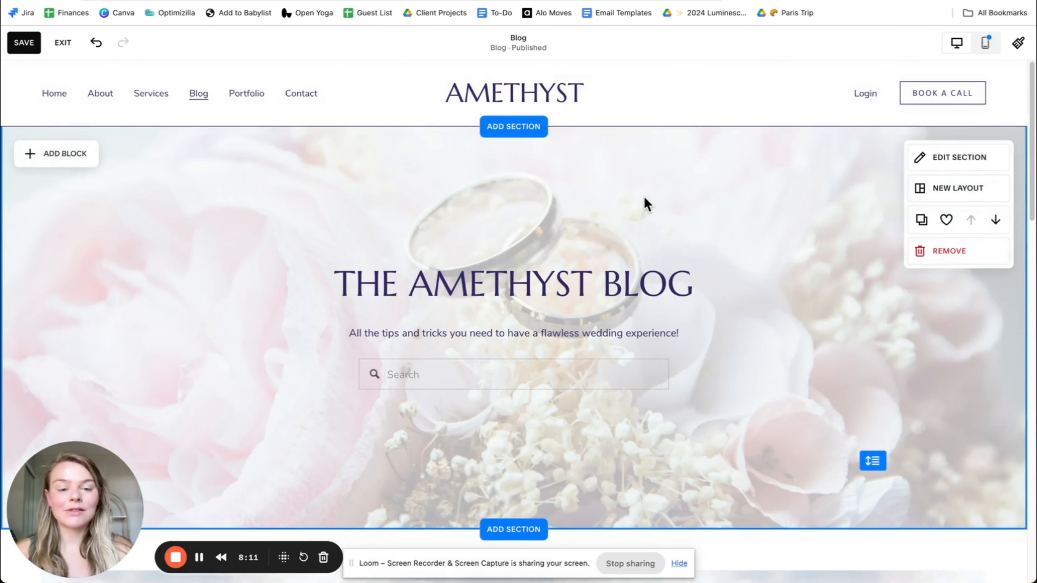
pyautogui.scroll(-6, 644, 198)
pyautogui.scroll(6, 72, 339)
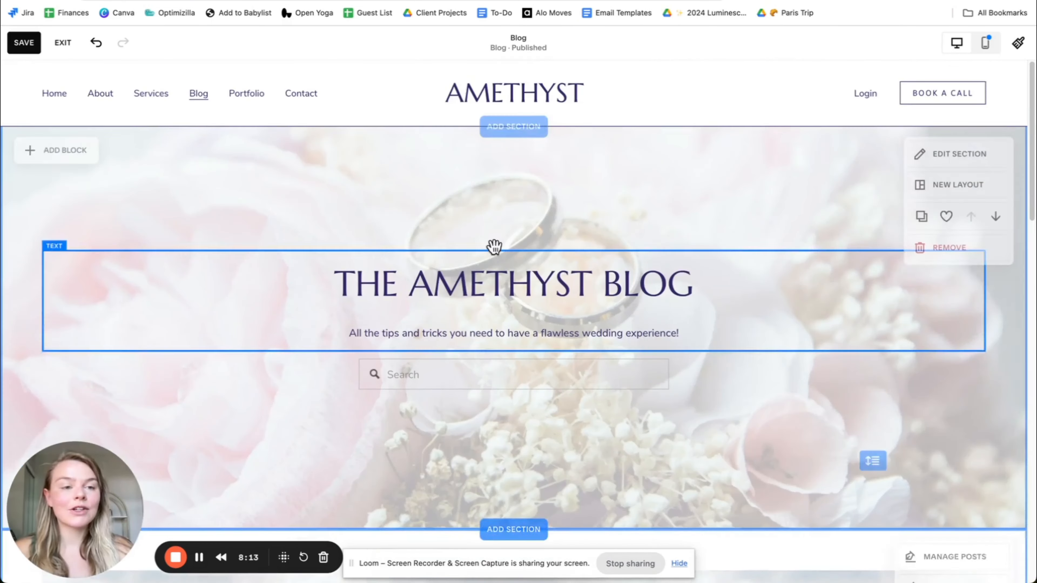
# Step: Turn on a divider for the blog header section and set its shape to the straight, flat edge
pyautogui.click(927, 158)
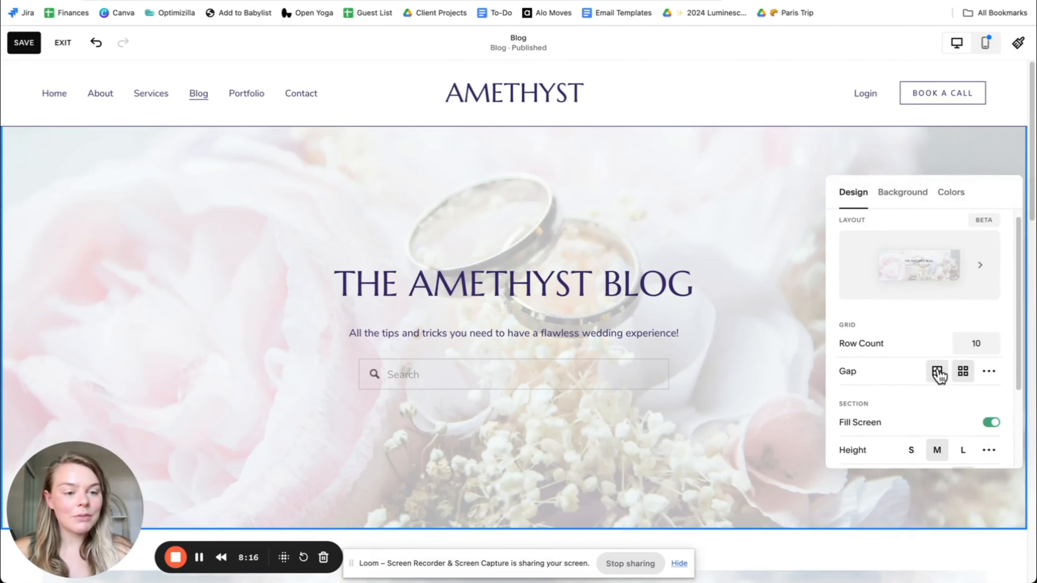
pyautogui.scroll(-3, 943, 388)
pyautogui.click(992, 440)
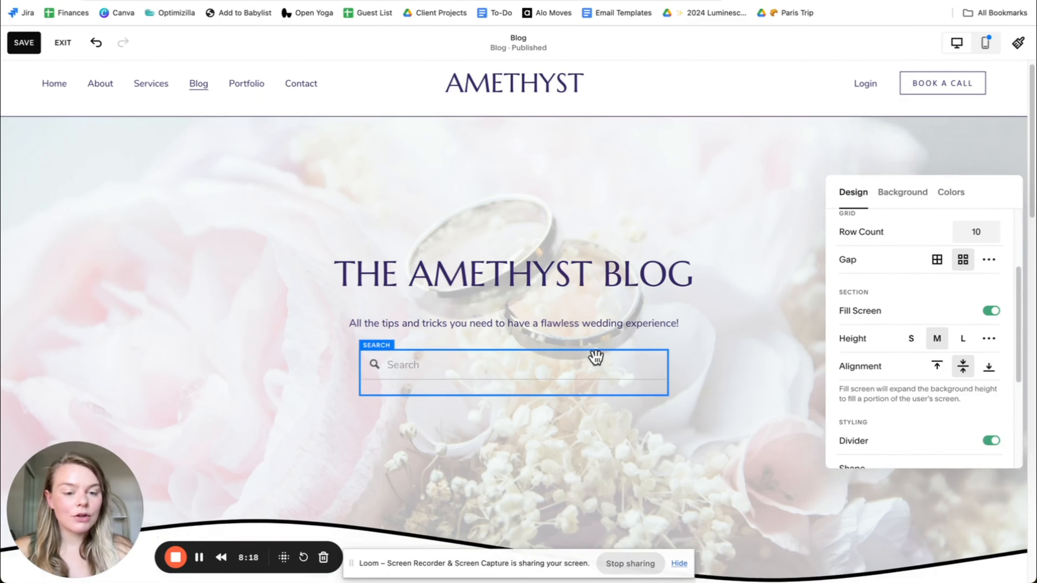
pyautogui.scroll(-5, 227, 203)
pyautogui.scroll(3, 341, 260)
pyautogui.scroll(-3, 921, 287)
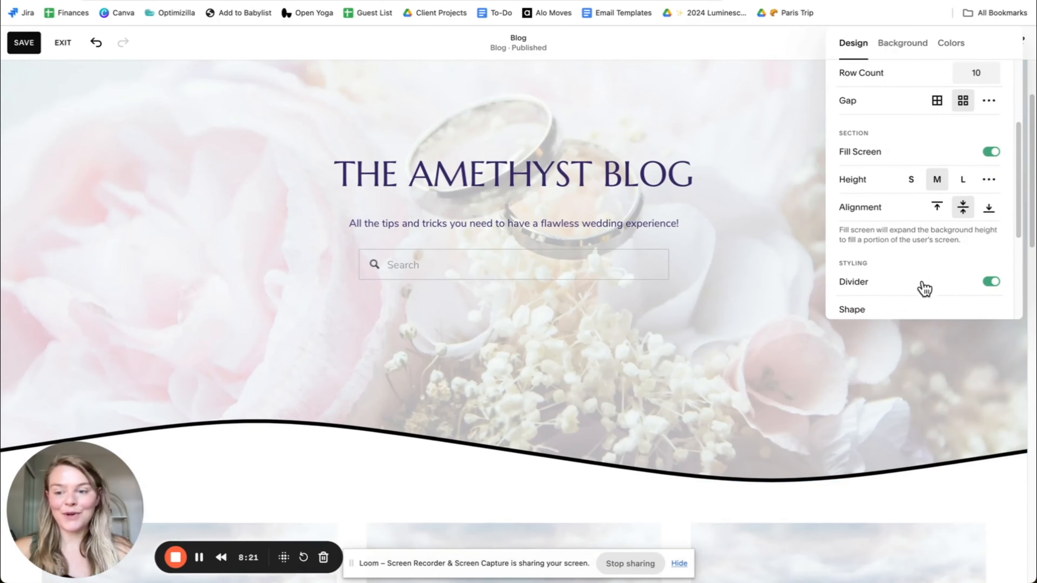
pyautogui.click(976, 286)
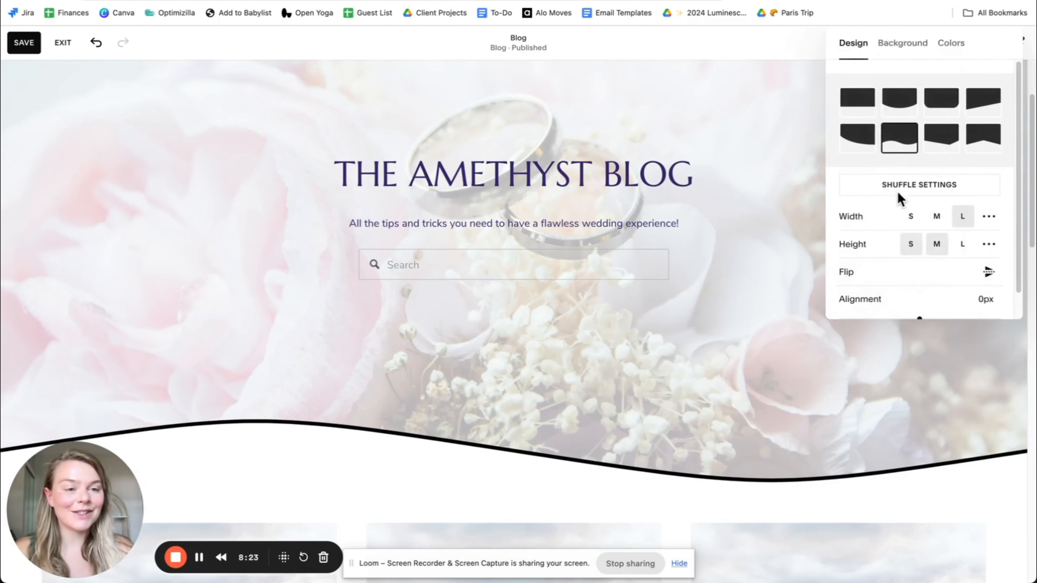
pyautogui.click(854, 101)
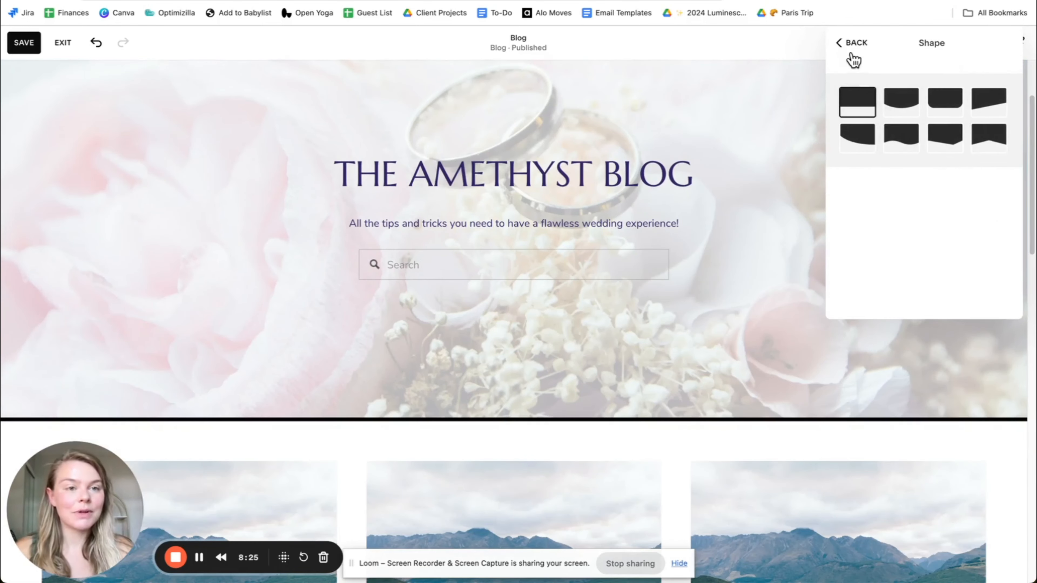
pyautogui.click(853, 42)
# Step: Set the header divider's stroke color to the last dark purple palette color, its thickness to 3px, and save the page
pyautogui.scroll(-5, 979, 245)
pyautogui.scroll(-2, 983, 239)
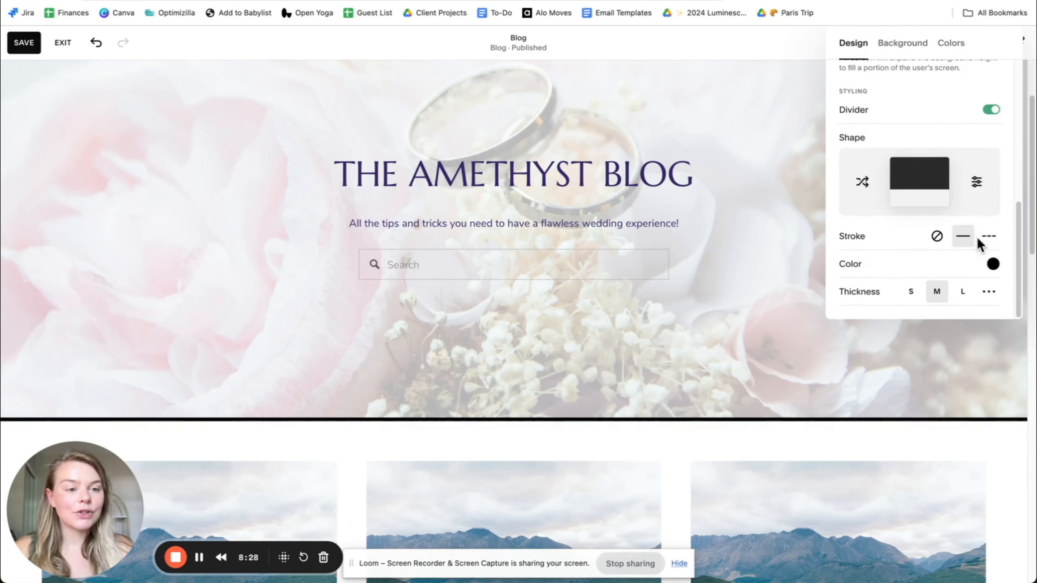
pyautogui.click(992, 264)
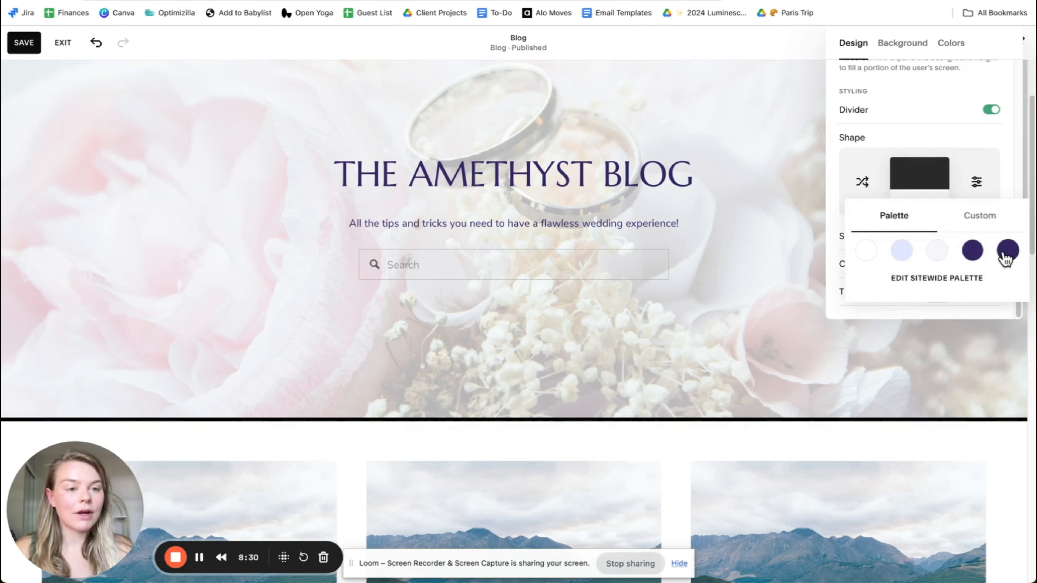
pyautogui.click(1007, 237)
pyautogui.click(838, 138)
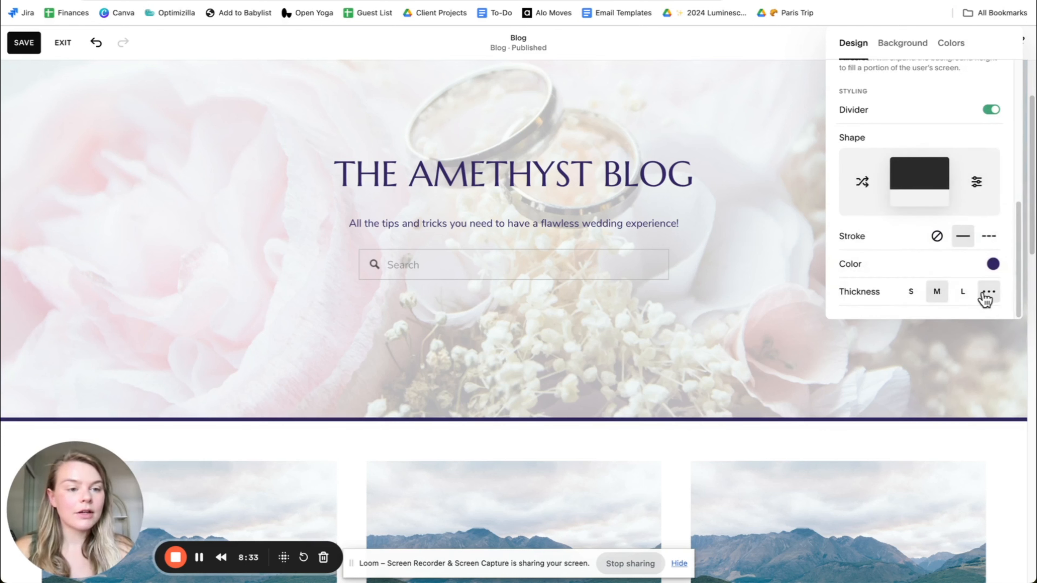
pyautogui.click(988, 291)
pyautogui.scroll(-1, 881, 252)
pyautogui.moveTo(851, 293); pyautogui.dragTo(841, 290)
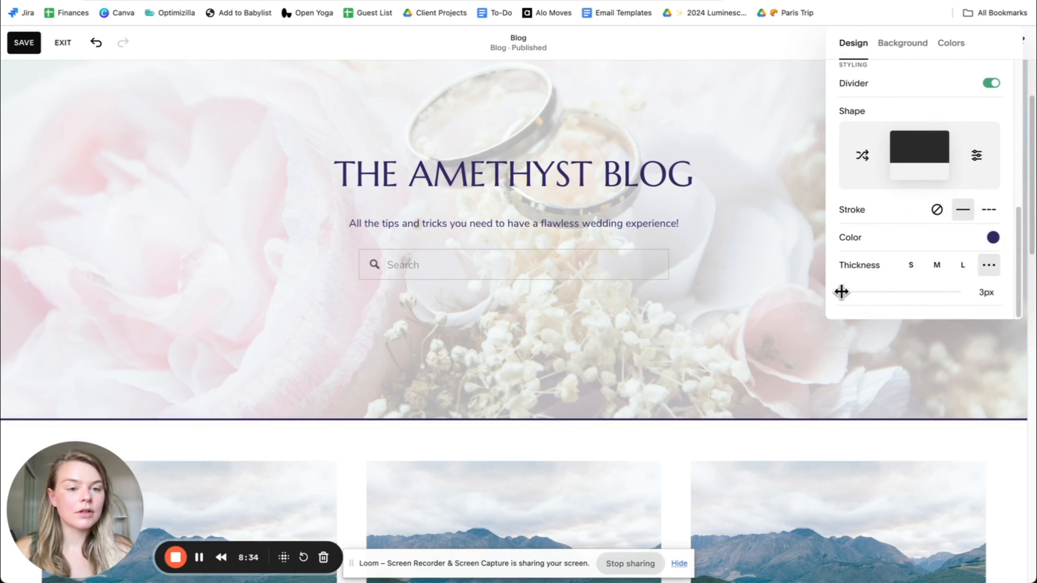
pyautogui.click(24, 43)
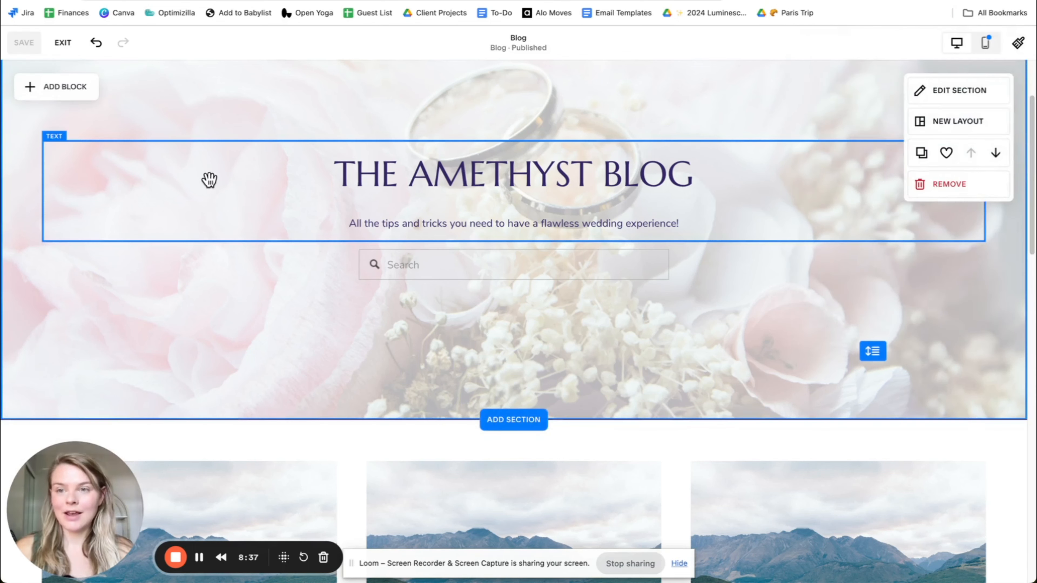
# Step: In the mobile view, shorten the search block and move it and the blog heading text lower in the header section
pyautogui.scroll(3, 571, 296)
pyautogui.click(984, 45)
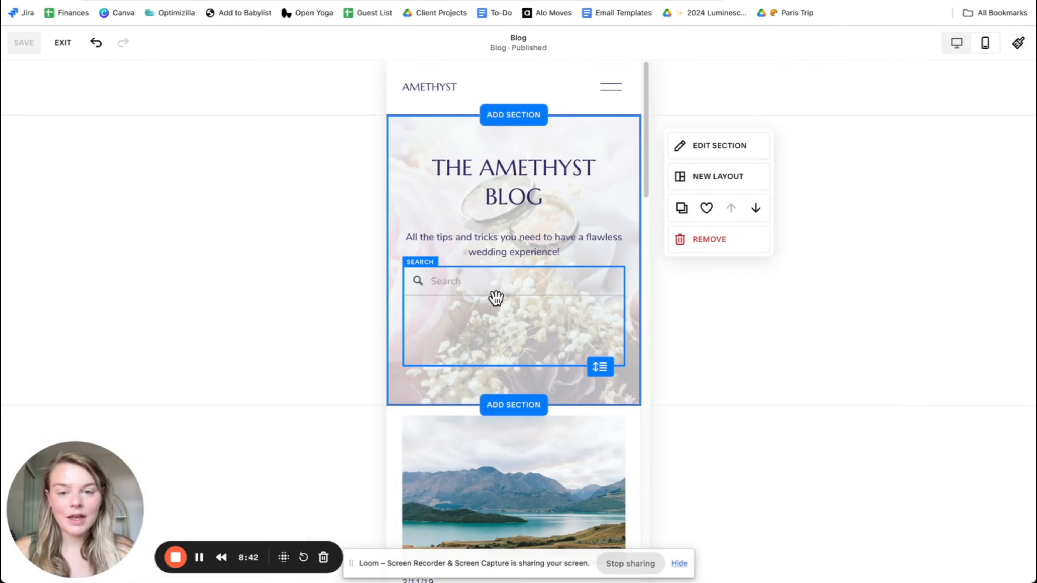
pyautogui.moveTo(511, 274); pyautogui.dragTo(511, 370)
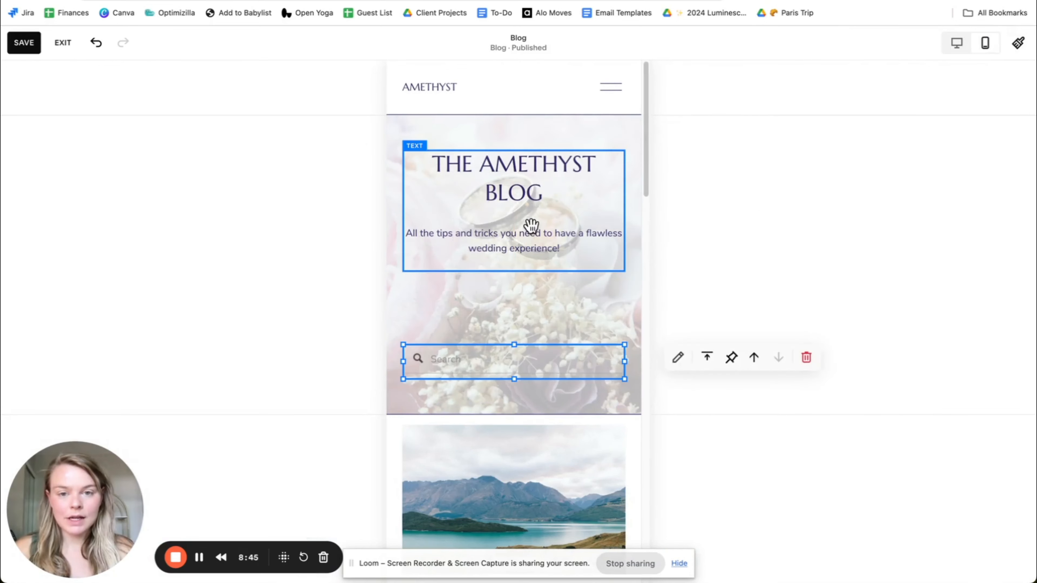
pyautogui.moveTo(530, 227); pyautogui.dragTo(524, 249)
pyautogui.moveTo(535, 377)
pyautogui.click(412, 173)
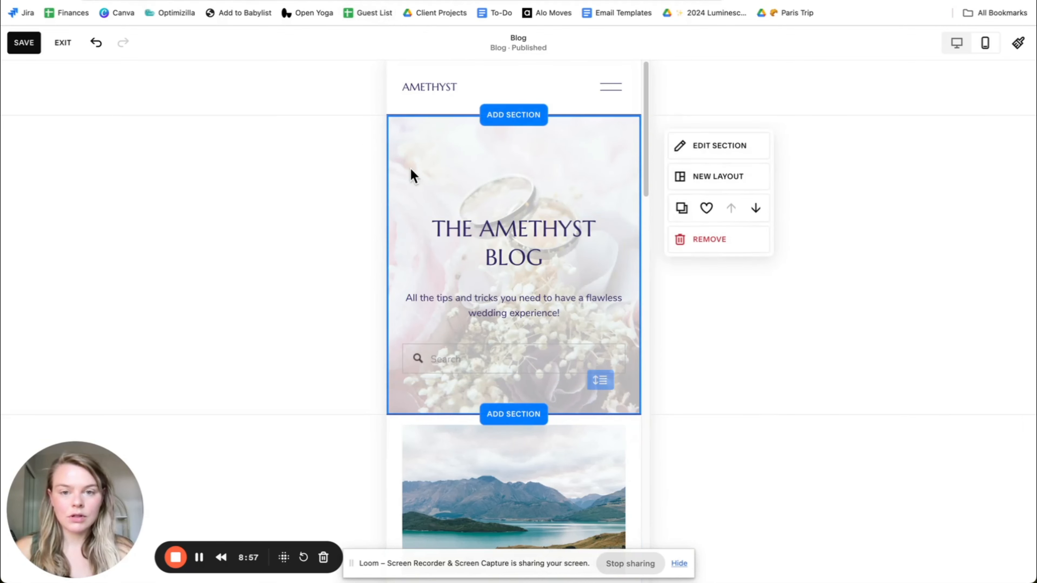
# Step: Move the mobile heading and search block up together, slightly reduce the header section's height, and save
pyautogui.moveTo(542, 324); pyautogui.dragTo(530, 246)
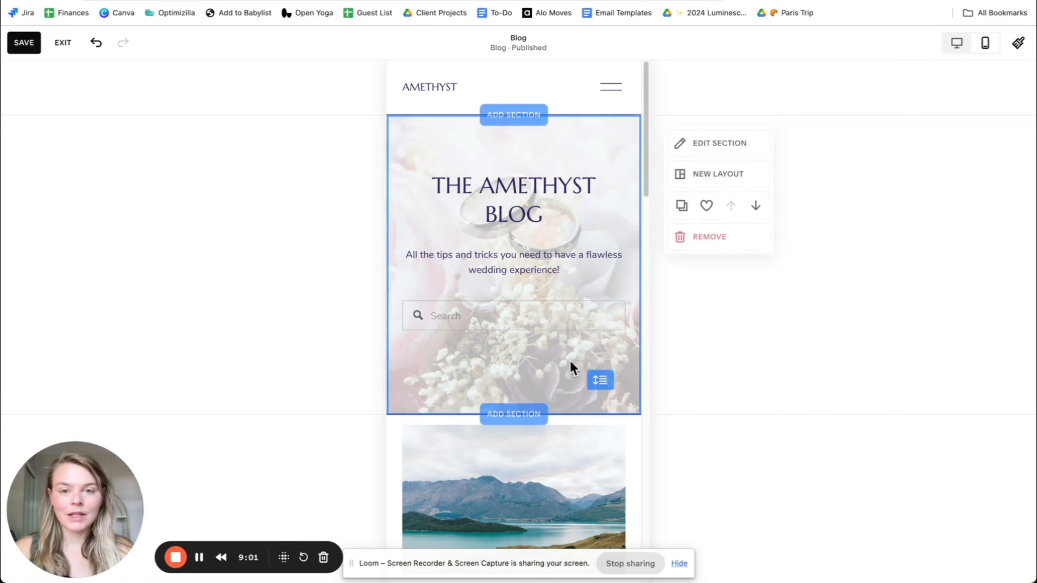
pyautogui.moveTo(600, 382); pyautogui.dragTo(312, 190)
pyautogui.click(11, 47)
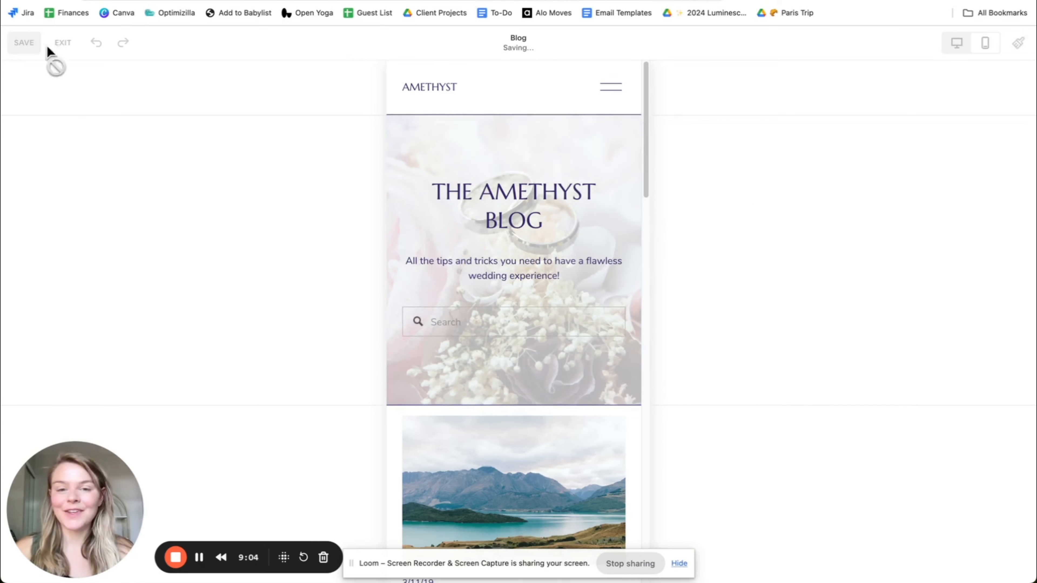
# Step: Review the header and stacked blog posts in the mobile layout and return to the desktop view
pyautogui.scroll(-5, 535, 257)
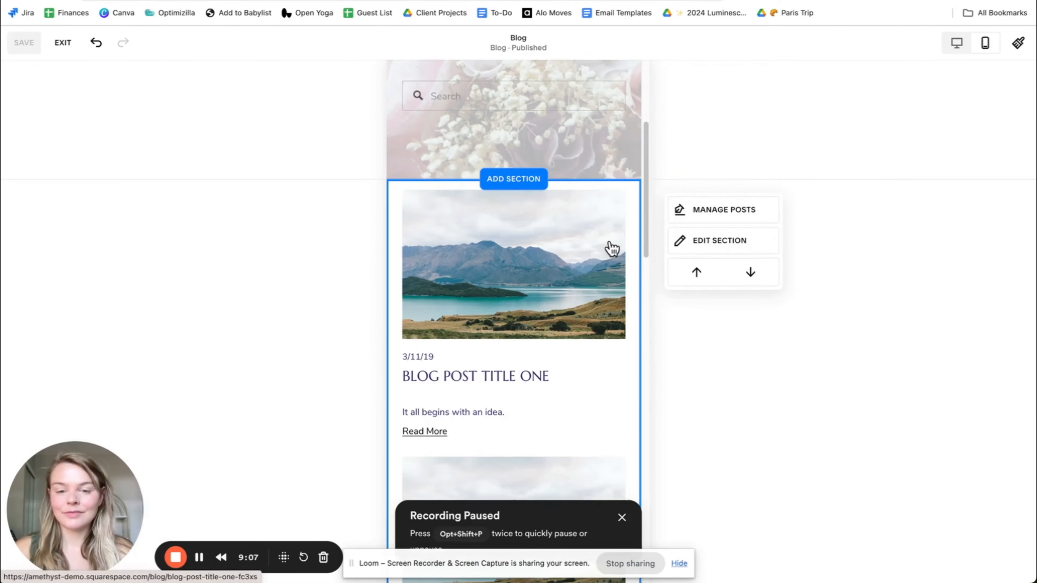
pyautogui.scroll(5, 572, 245)
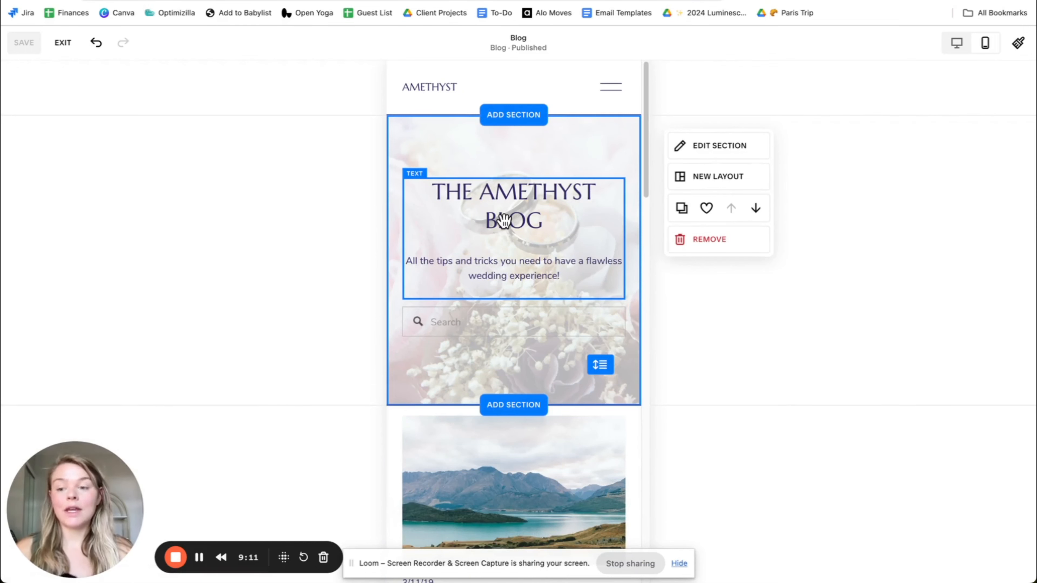
pyautogui.scroll(-5, 506, 223)
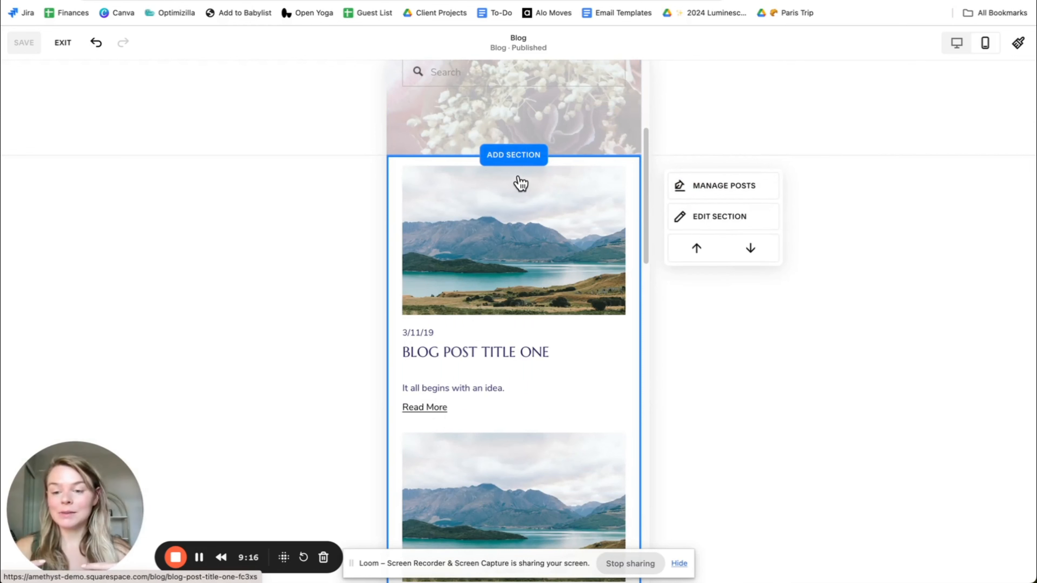
pyautogui.scroll(-11, 519, 184)
pyautogui.scroll(2, 516, 278)
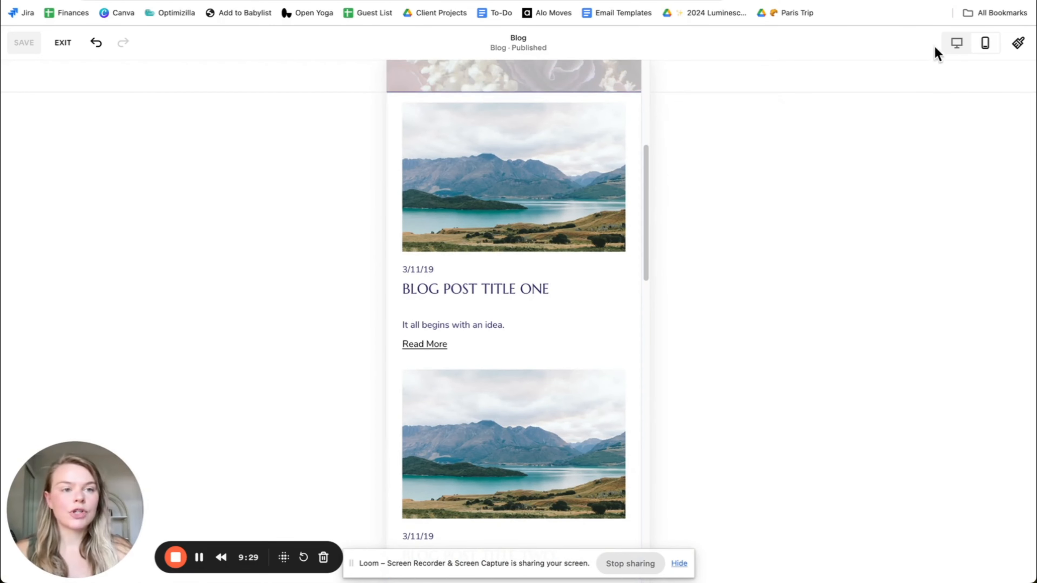
pyautogui.click(950, 48)
pyautogui.scroll(5, 377, 250)
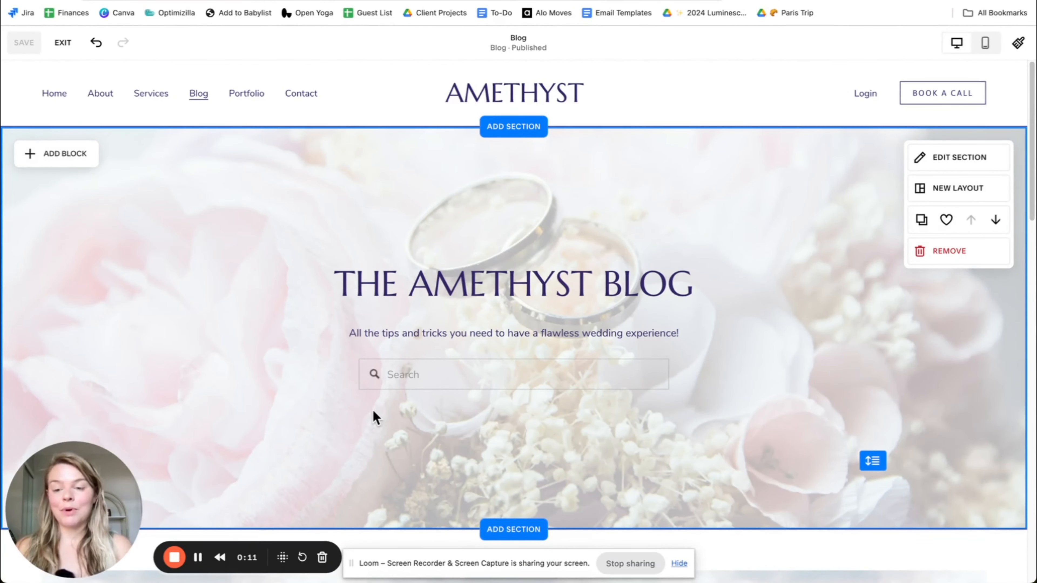
# Step: Exit page editing and delete Blog Post Title Two, Three and Four from the blog's content
pyautogui.click(62, 44)
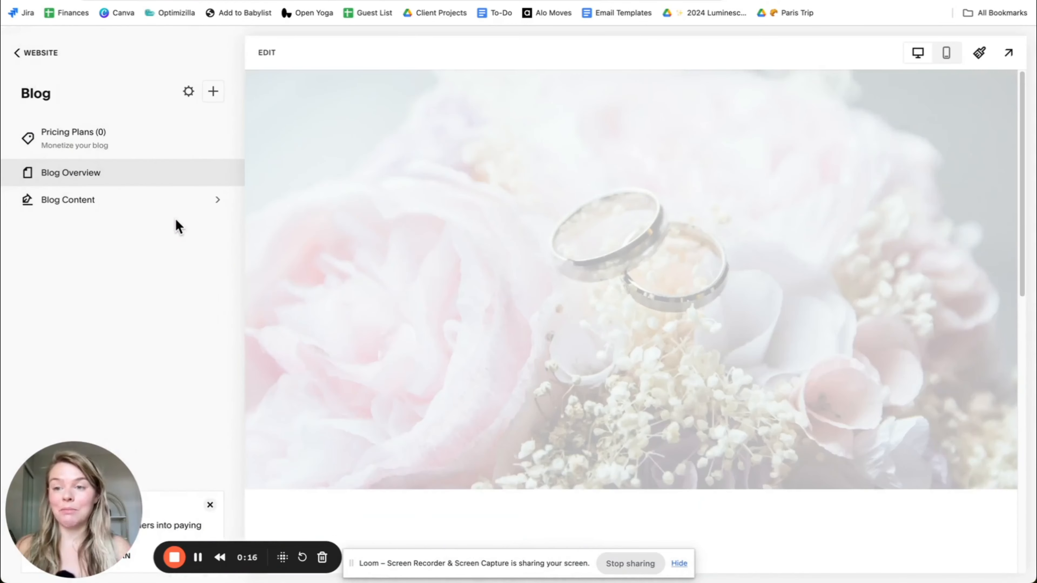
pyautogui.click(68, 202)
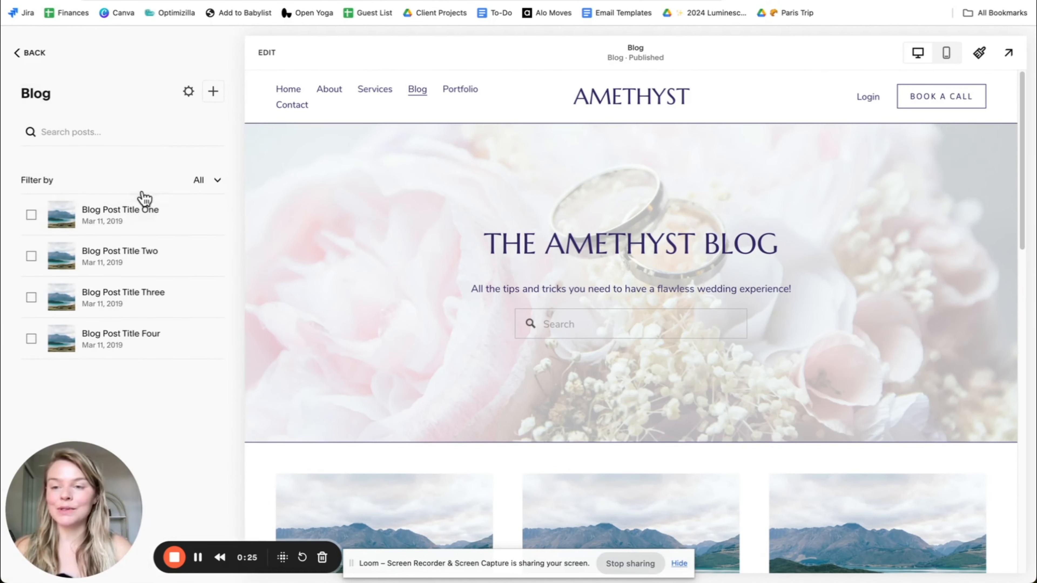
pyautogui.scroll(-10, 403, 338)
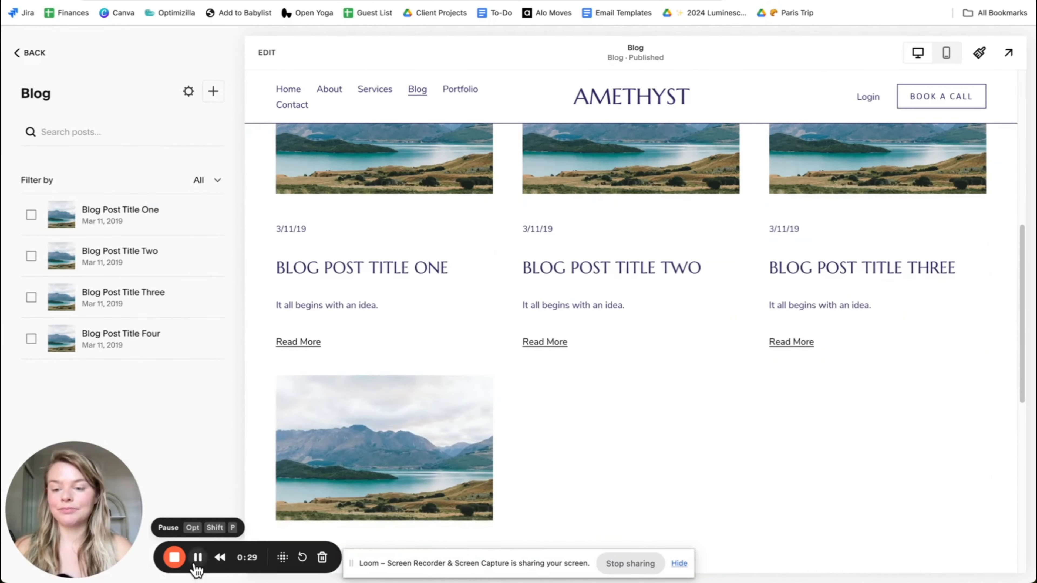
pyautogui.click(31, 256)
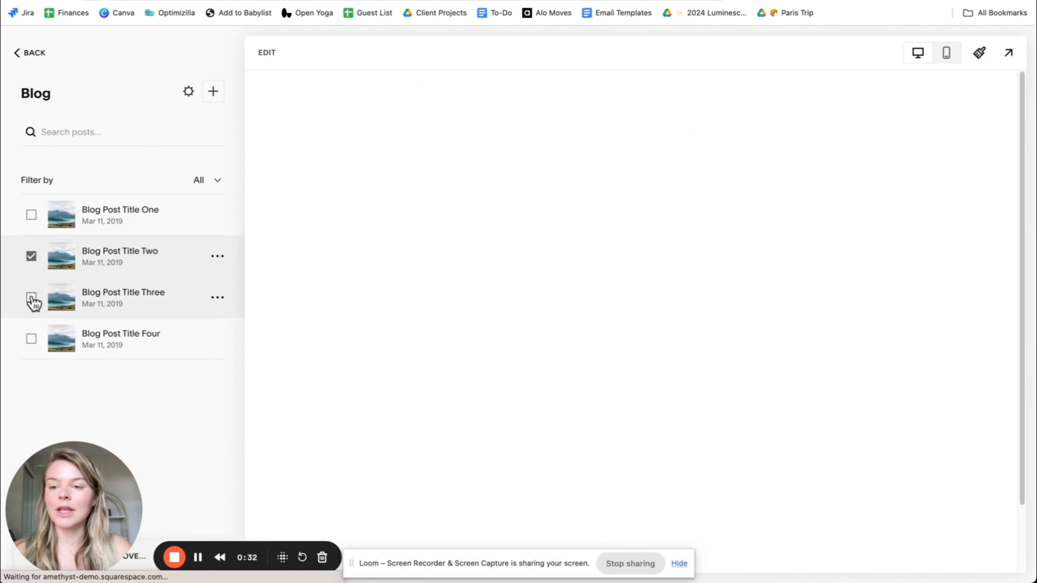
pyautogui.click(31, 297)
pyautogui.click(31, 339)
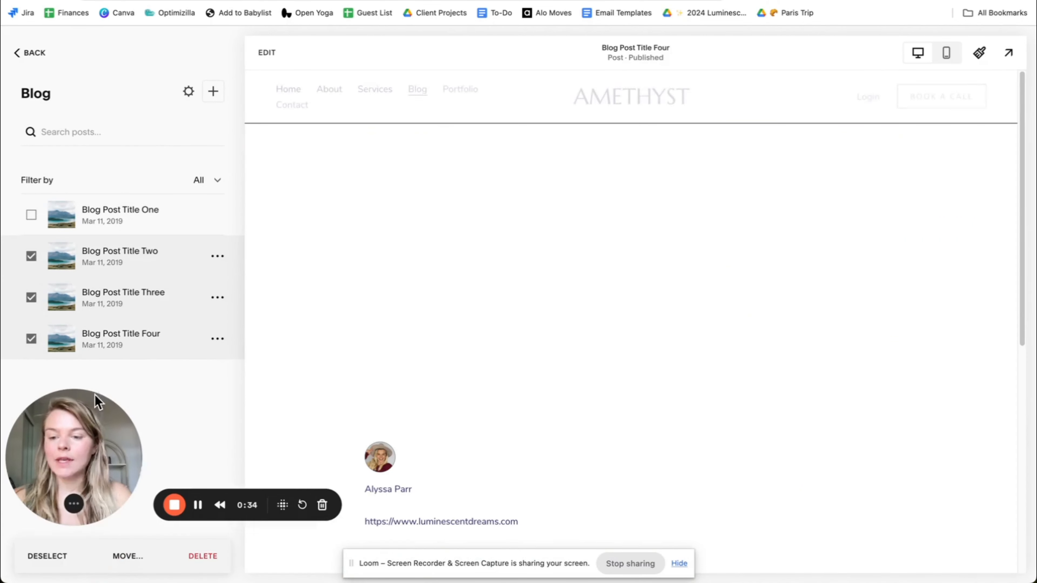
pyautogui.click(202, 556)
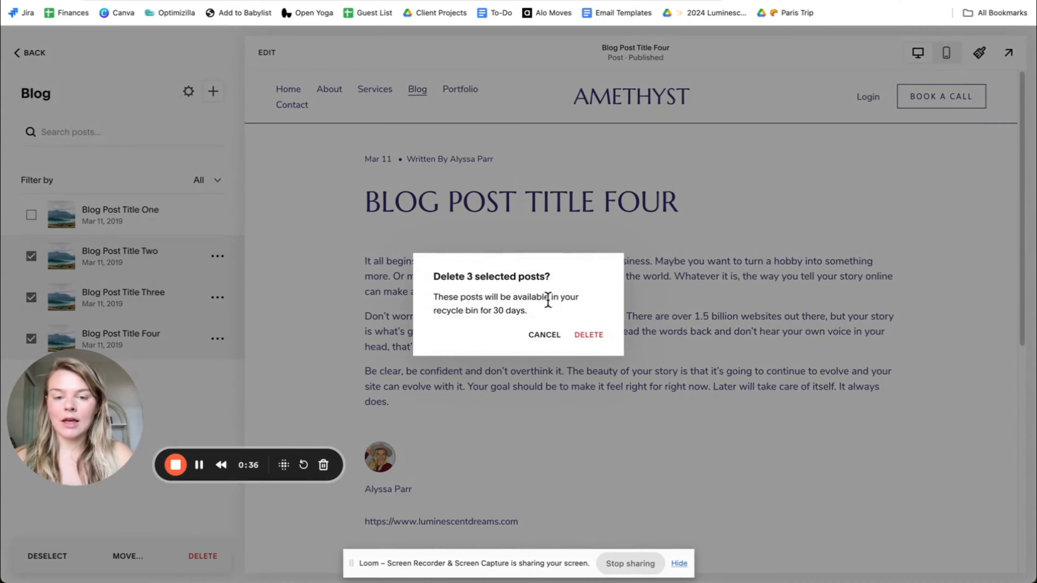
pyautogui.click(593, 336)
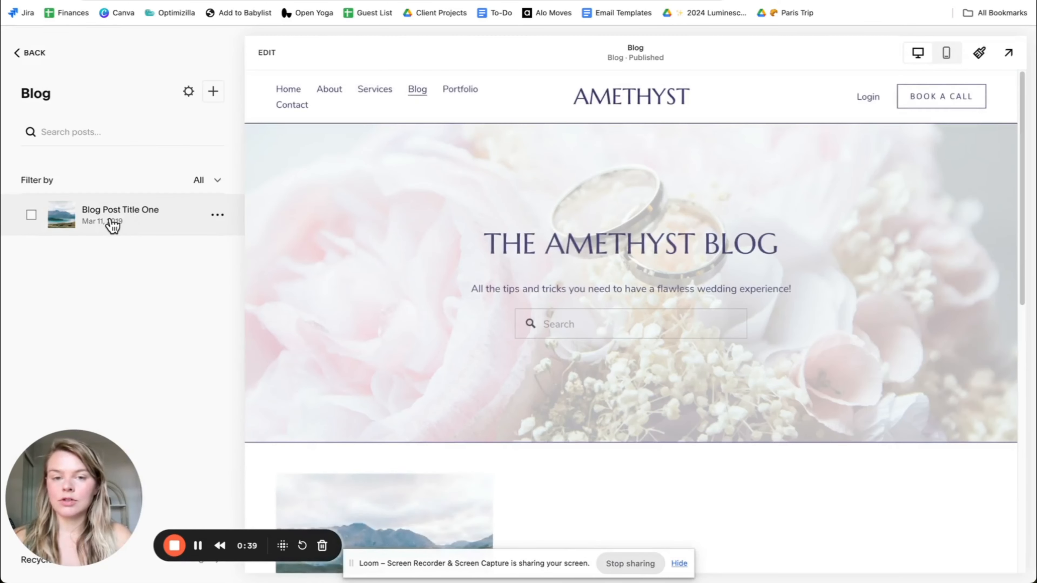
# Step: Open Blog Post Title One for editing and retitle it "5 Things You Need to Know When Choosing Your Dream Wedding Venue"
pyautogui.click(130, 218)
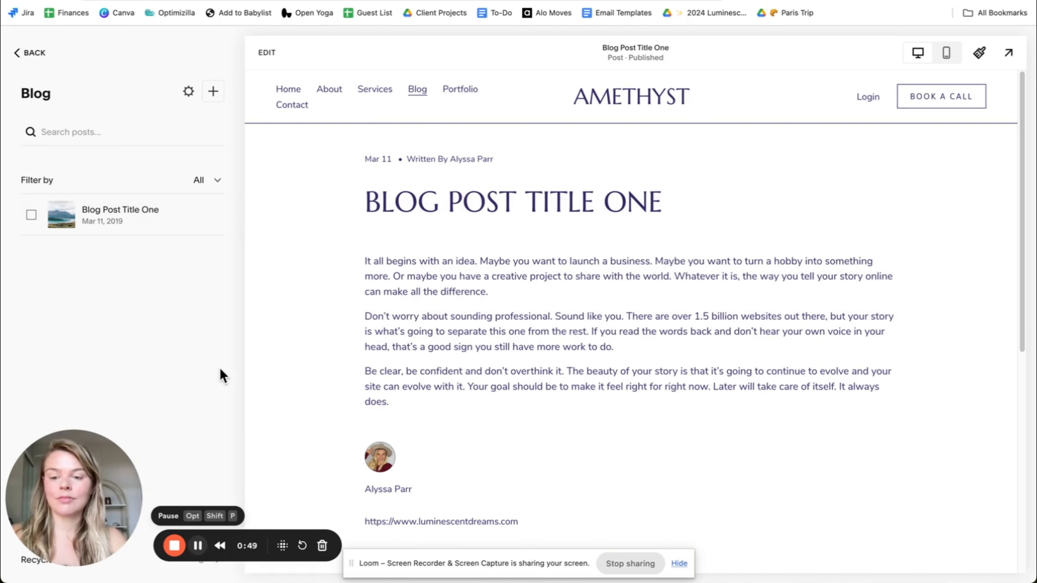
pyautogui.click(263, 54)
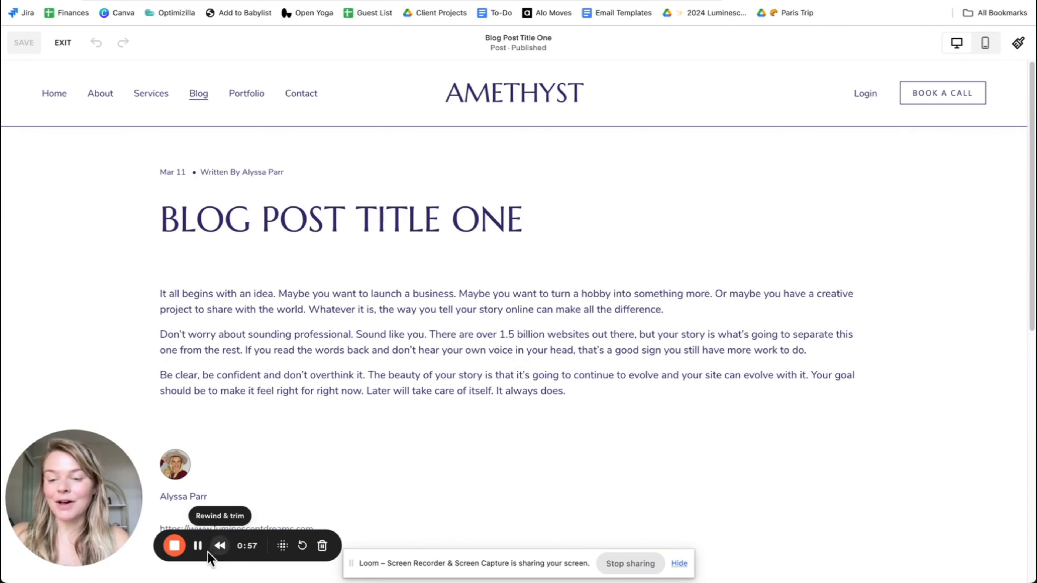
pyautogui.click(198, 546)
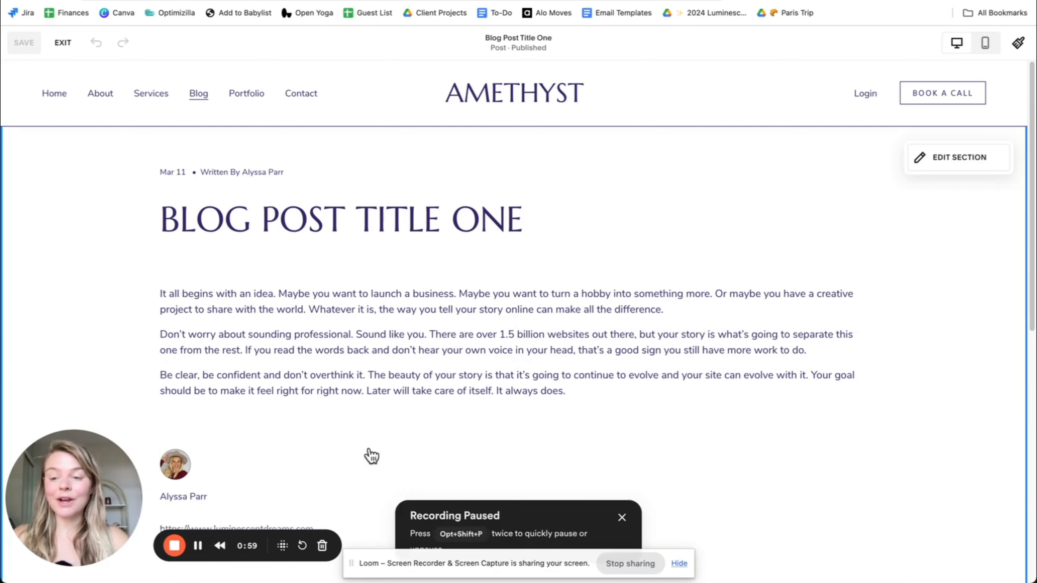
pyautogui.tripleClick(284, 219)
pyautogui.write('5 THINGS YOU NEED TO KNOW WHEN CHOOSING YOUR DREAM WEDDING VENUE')
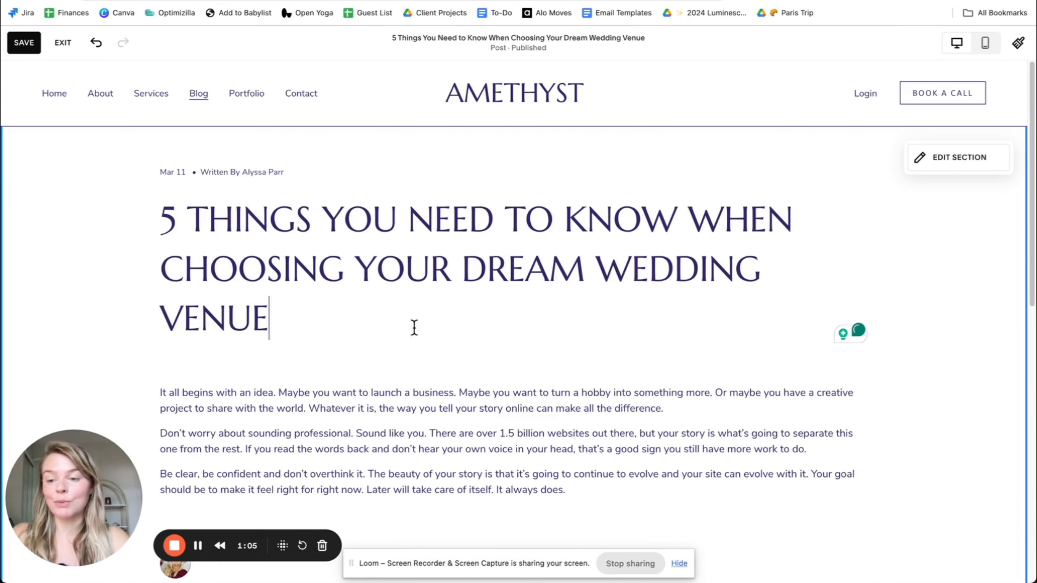
pyautogui.click(197, 545)
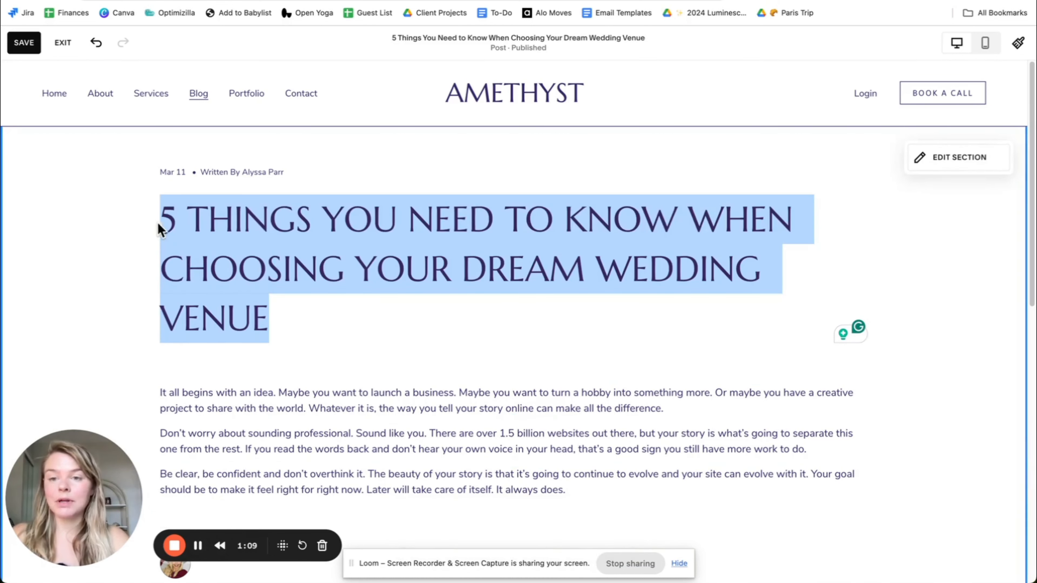
pyautogui.moveTo(157, 225); pyautogui.dragTo(151, 214)
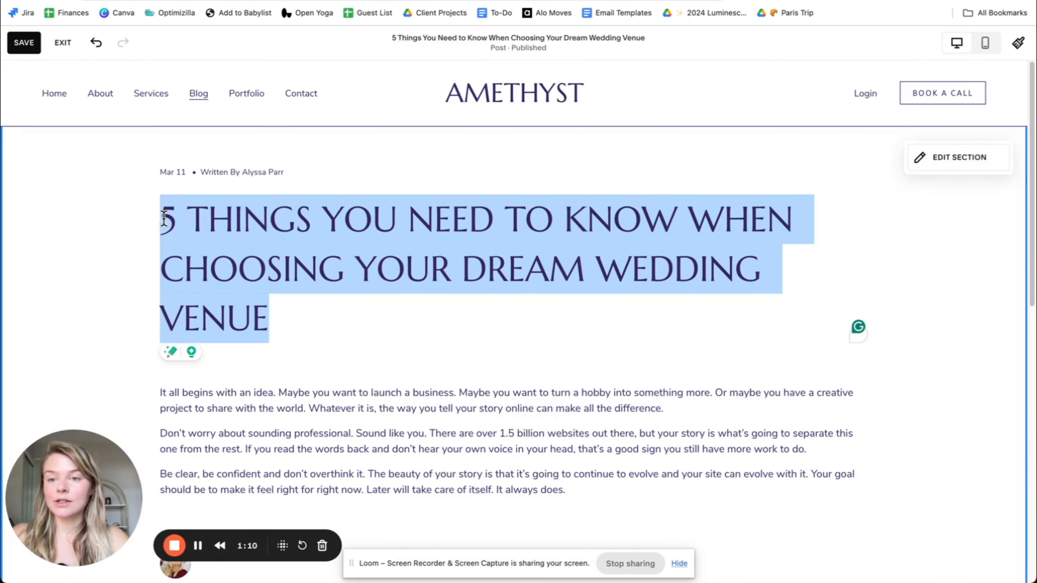
pyautogui.click(208, 262)
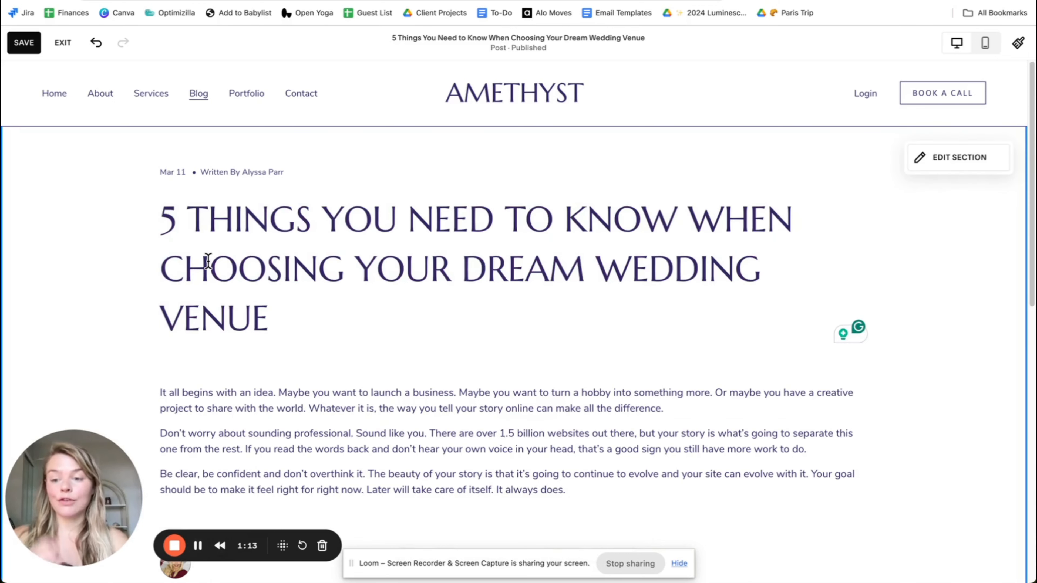
pyautogui.click(98, 235)
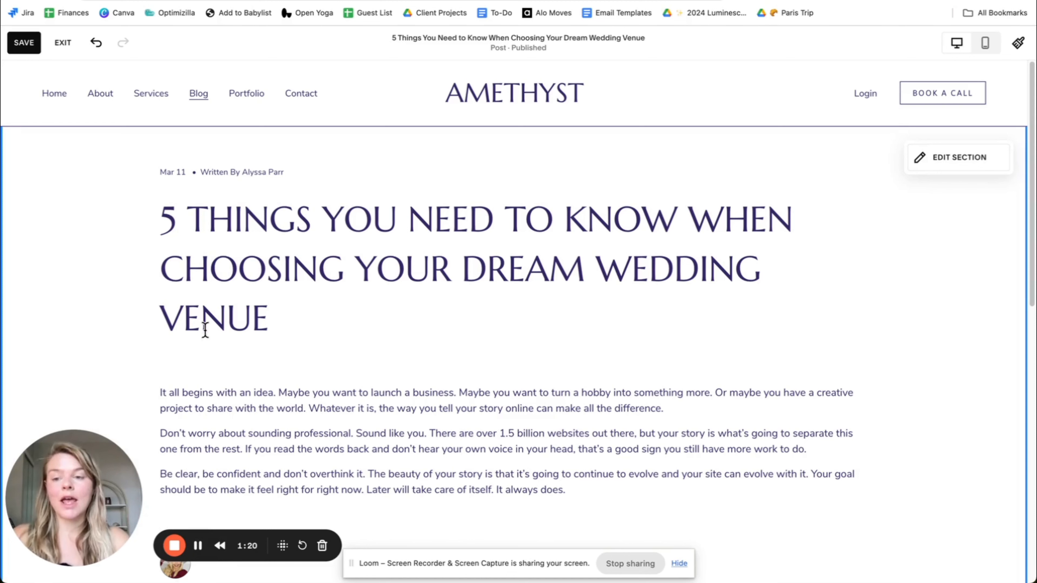
# Step: Find the Blog Post entries in the site-wide font style assignments and open the post title's style settings
pyautogui.moveTo(162, 212); pyautogui.dragTo(284, 343)
pyautogui.click(439, 241)
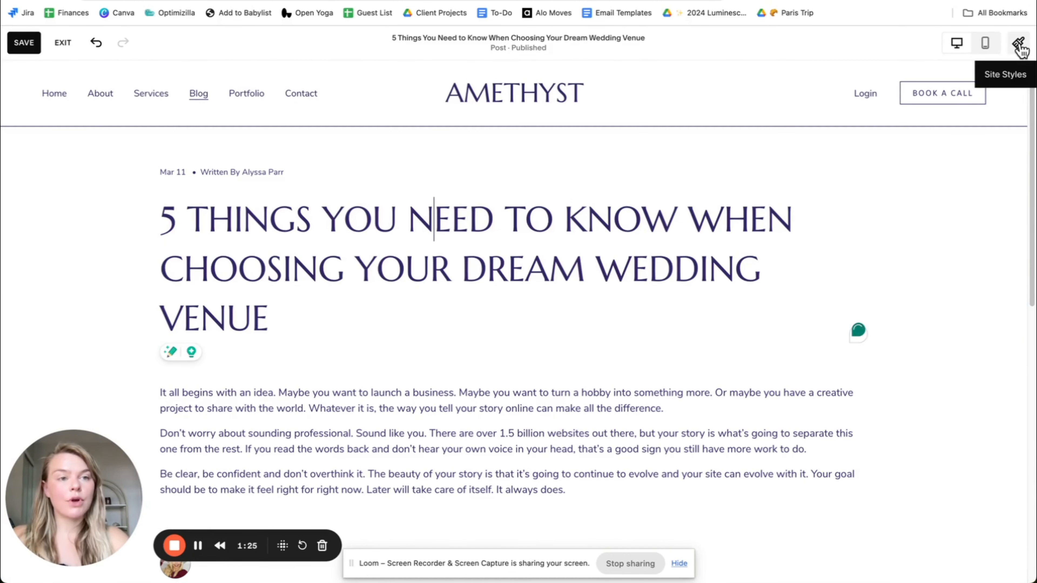
pyautogui.click(1018, 42)
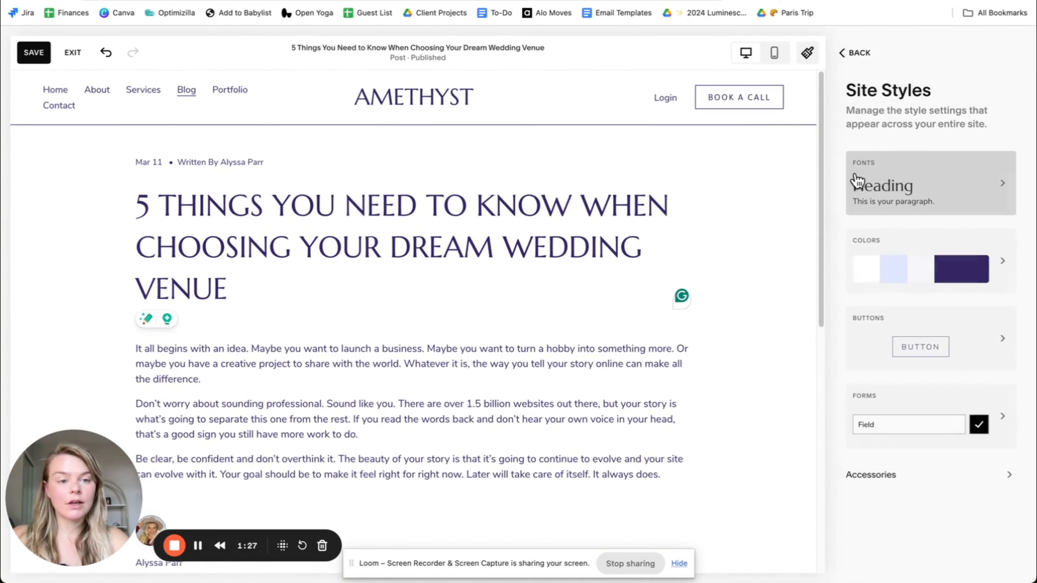
pyautogui.click(857, 181)
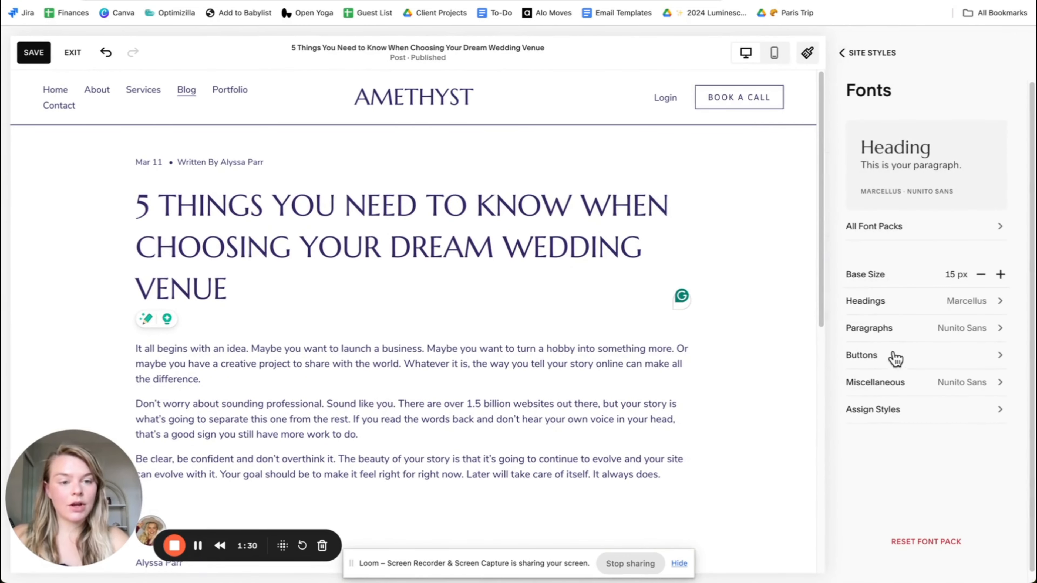
pyautogui.click(875, 411)
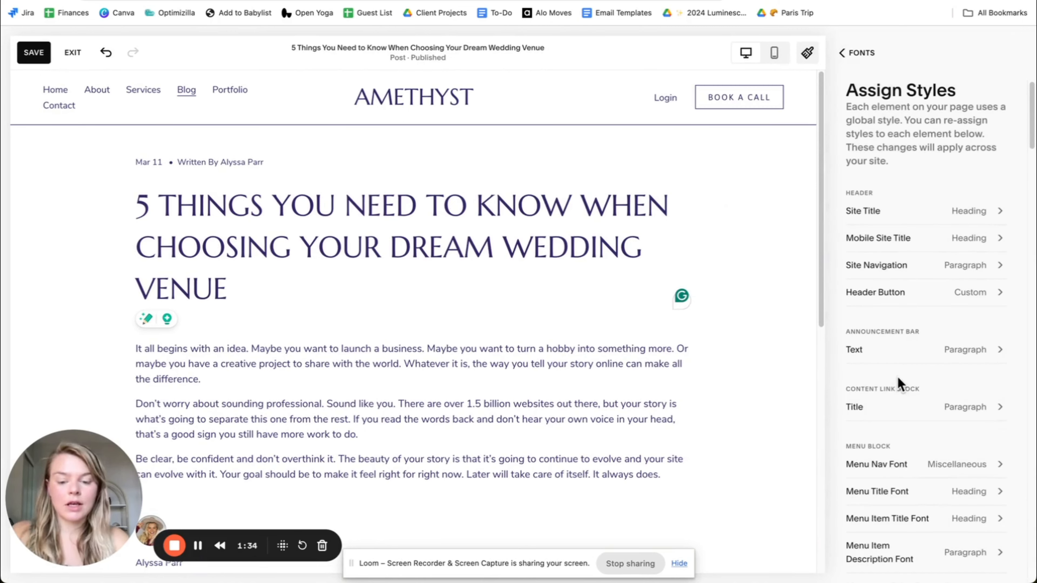
pyautogui.hotkey('ctrl', 'f')
pyautogui.write('blog')
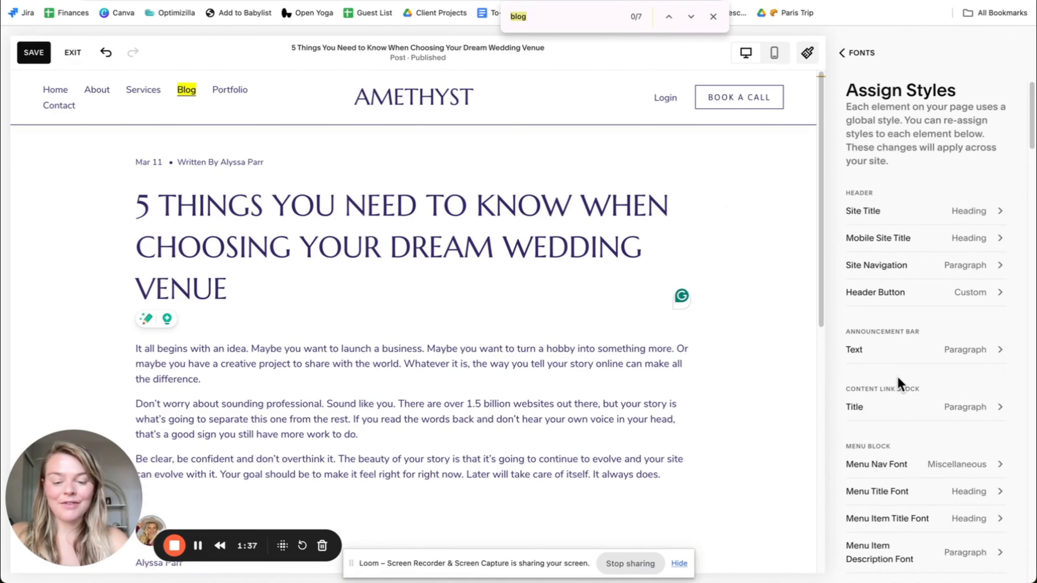
pyautogui.scroll(-15, 889, 333)
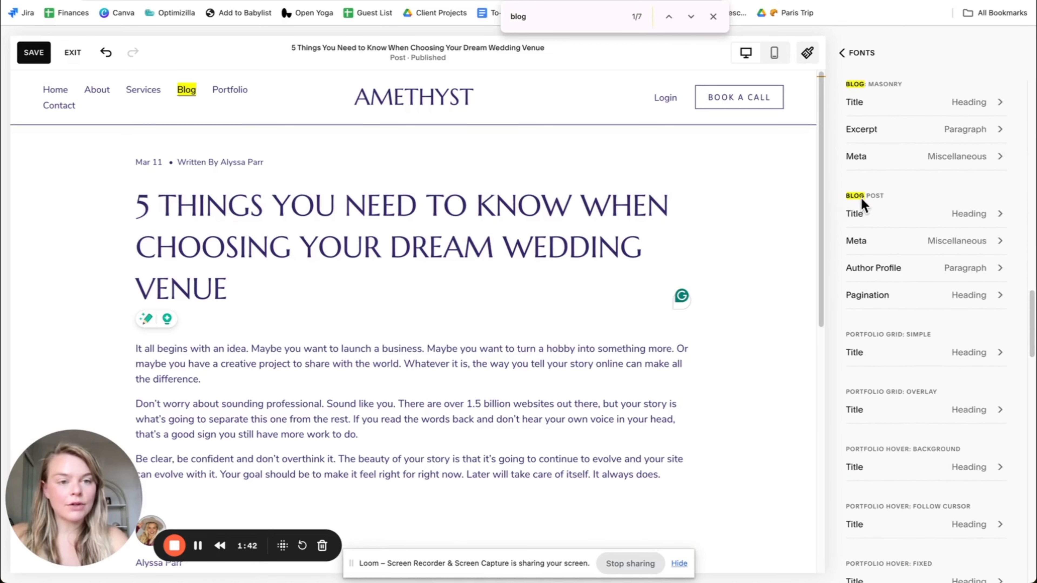
pyautogui.click(973, 221)
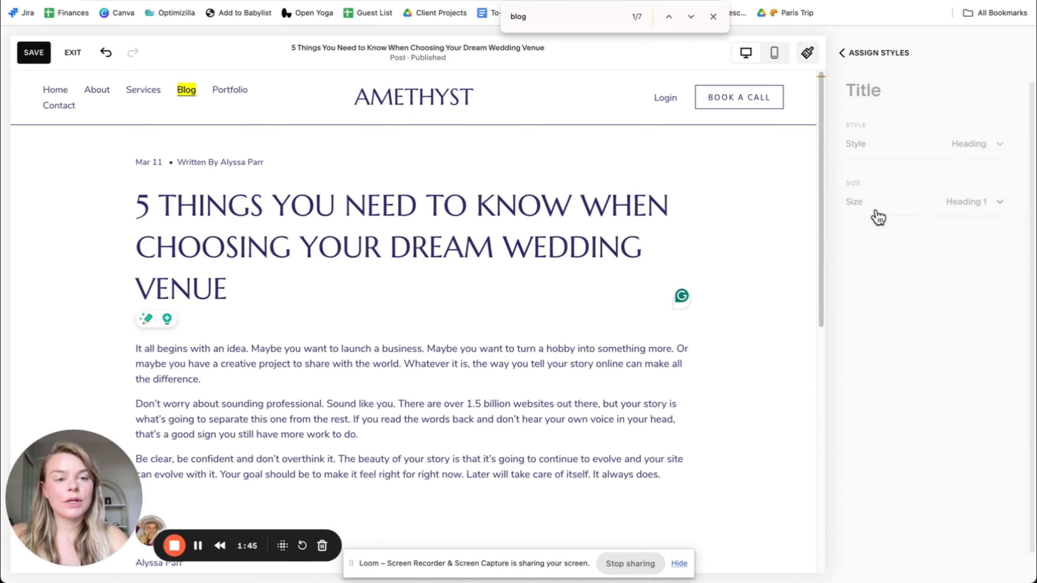
# Step: Try Heading 2 and Heading 3 as the blog post title size, and return it to Heading 1
pyautogui.click(963, 209)
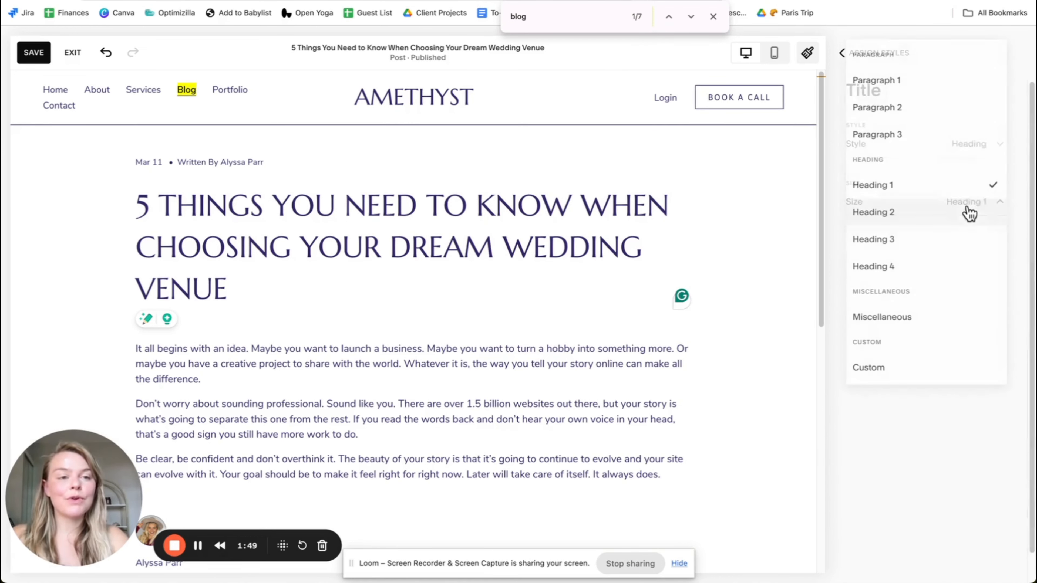
pyautogui.click(905, 216)
pyautogui.click(954, 204)
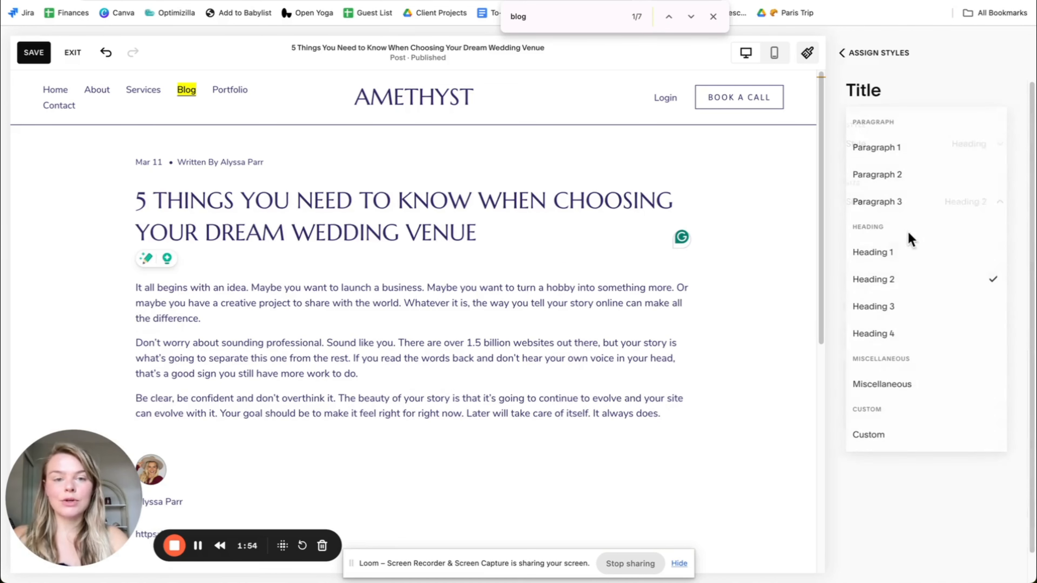
pyautogui.click(885, 304)
pyautogui.click(975, 213)
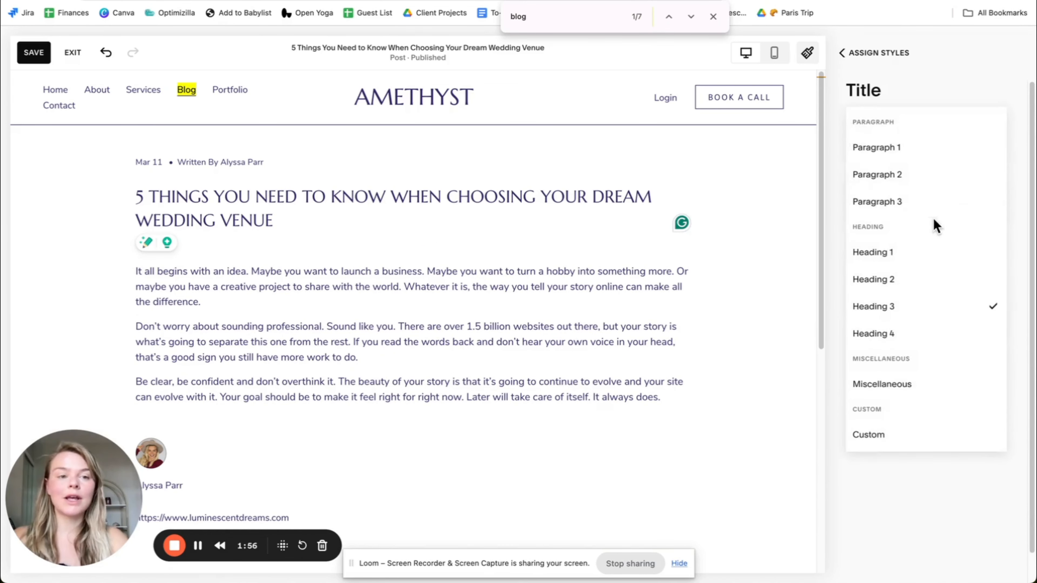
pyautogui.click(888, 256)
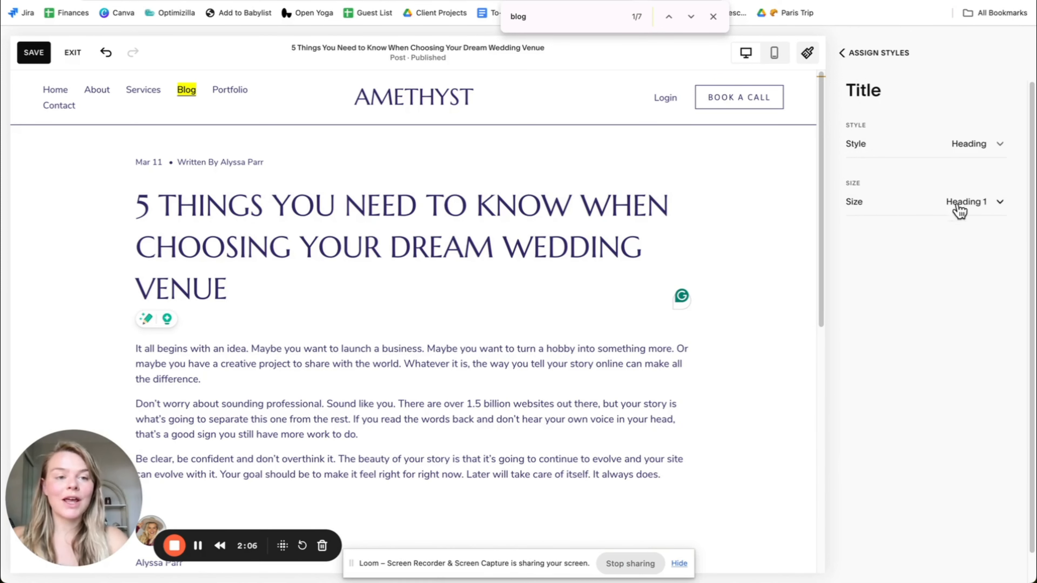
# Step: Reduce the site-wide Heading 1 size to 2.8rem in the heading font settings, save, and close the site styles
pyautogui.click(874, 61)
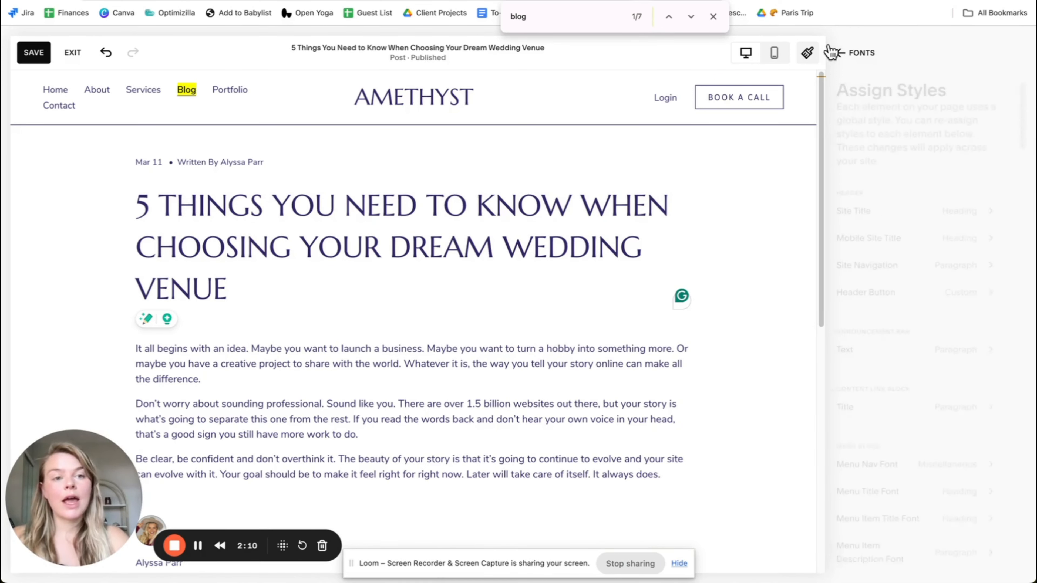
pyautogui.click(856, 61)
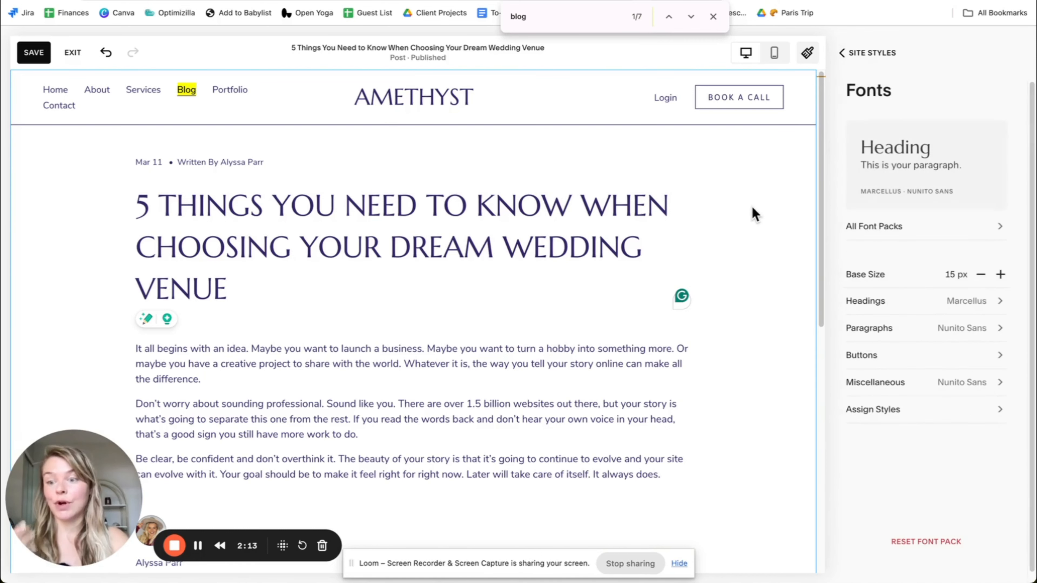
pyautogui.click(858, 54)
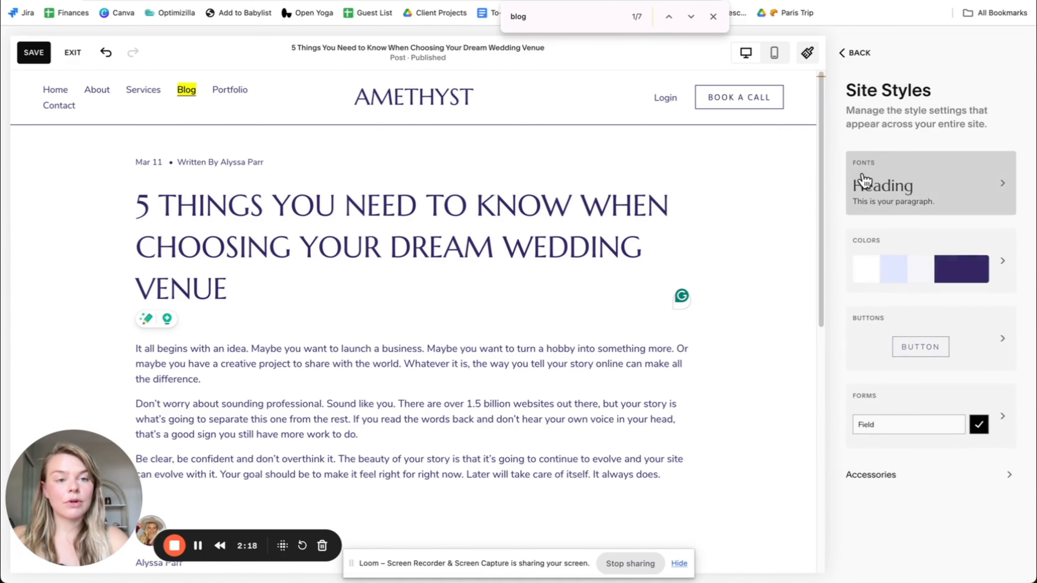
pyautogui.click(866, 187)
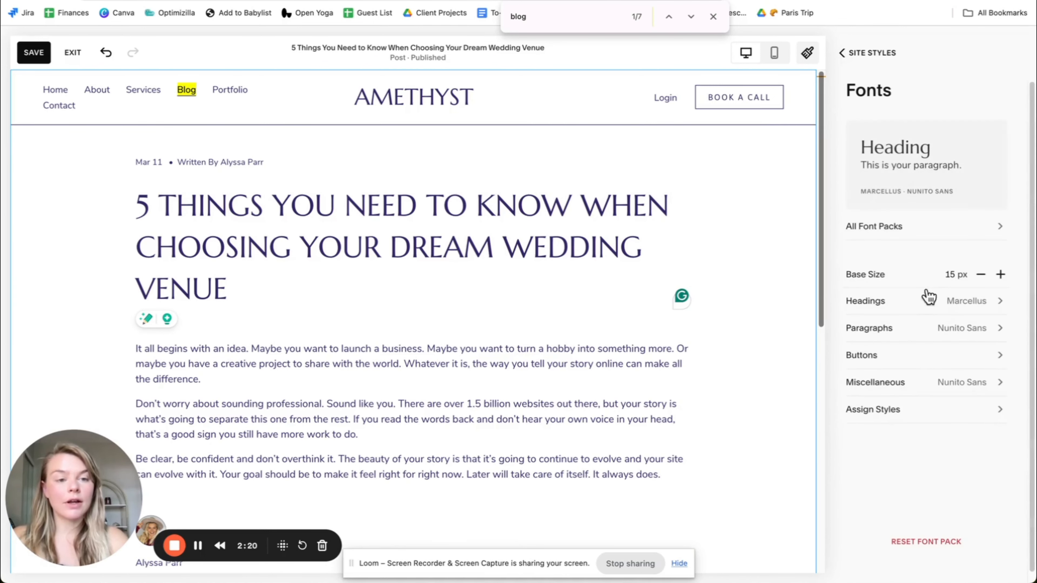
pyautogui.click(914, 304)
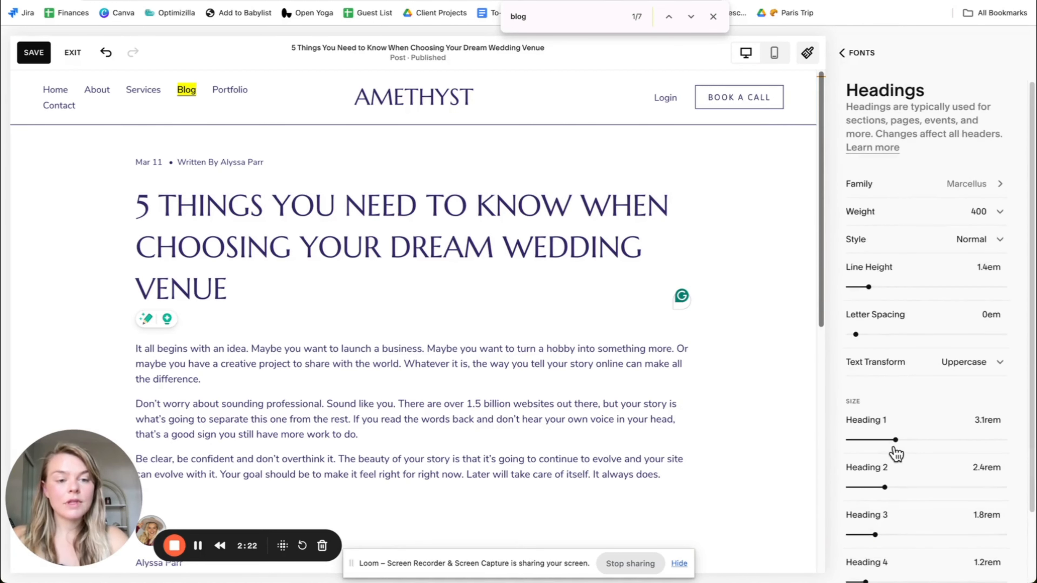
pyautogui.moveTo(897, 440); pyautogui.dragTo(891, 440)
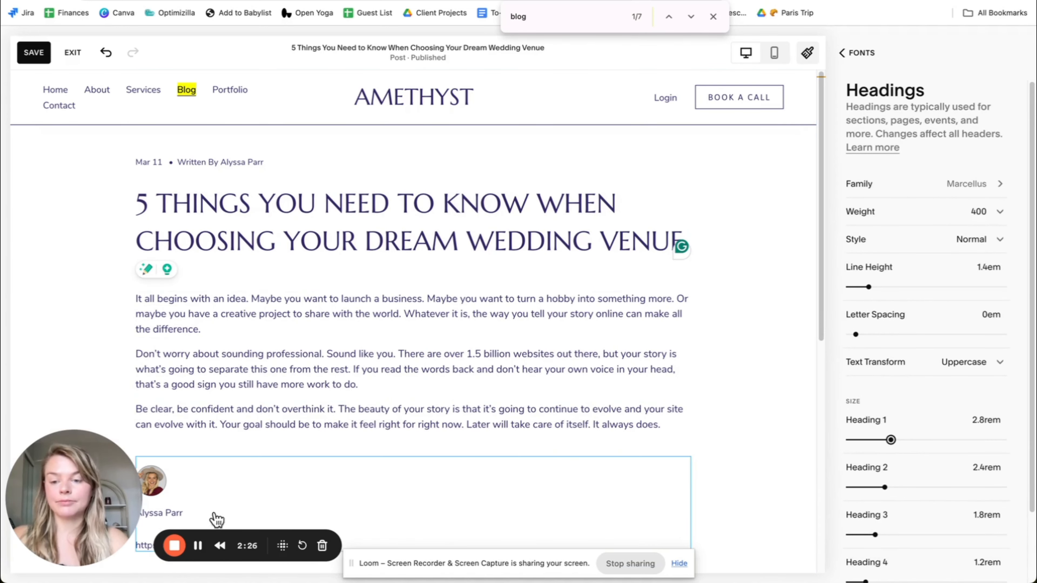
pyautogui.press('Escape')
pyautogui.click(34, 52)
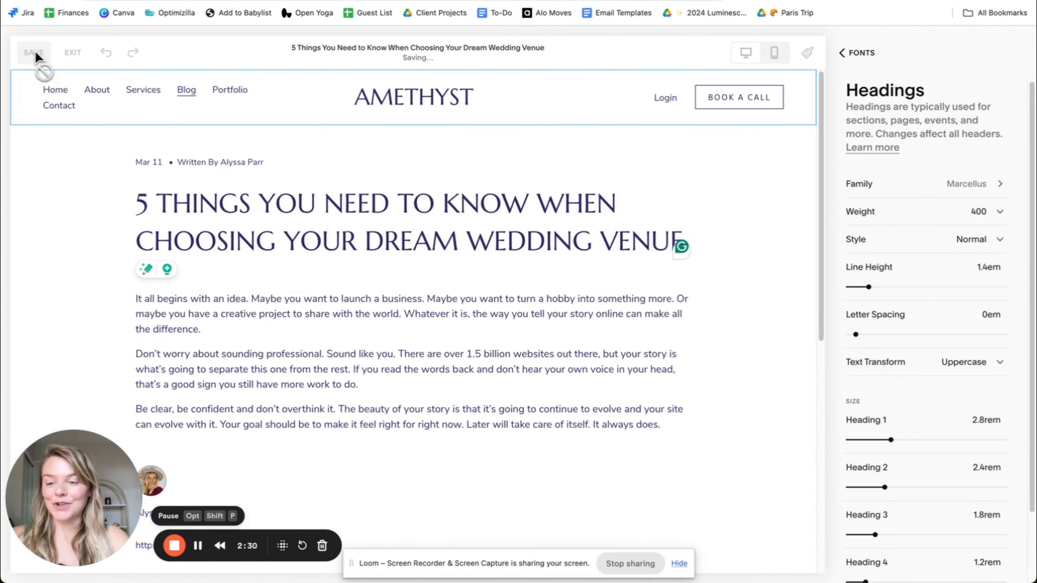
pyautogui.click(851, 52)
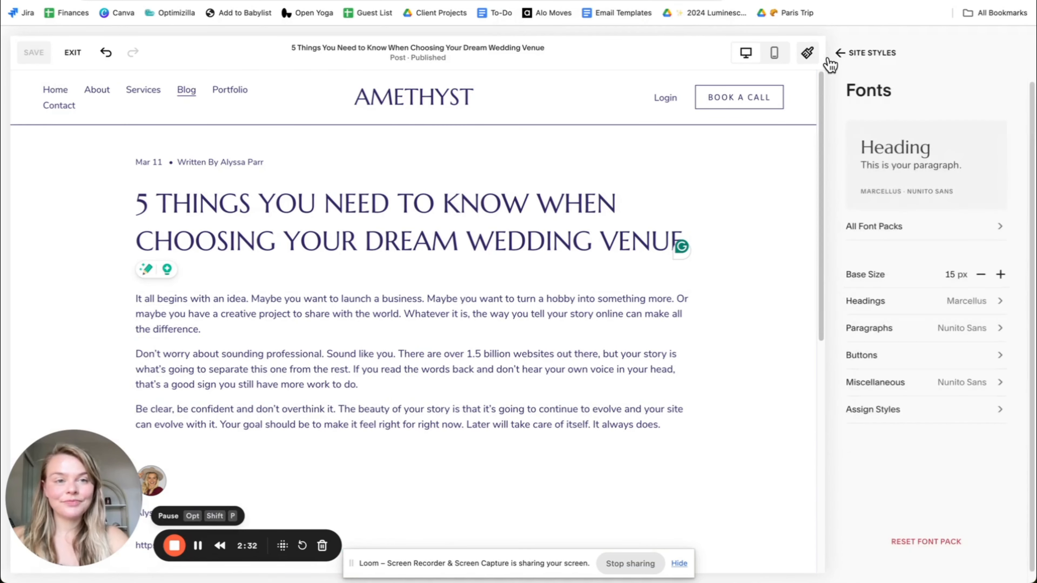
pyautogui.click(854, 53)
pyautogui.click(854, 53)
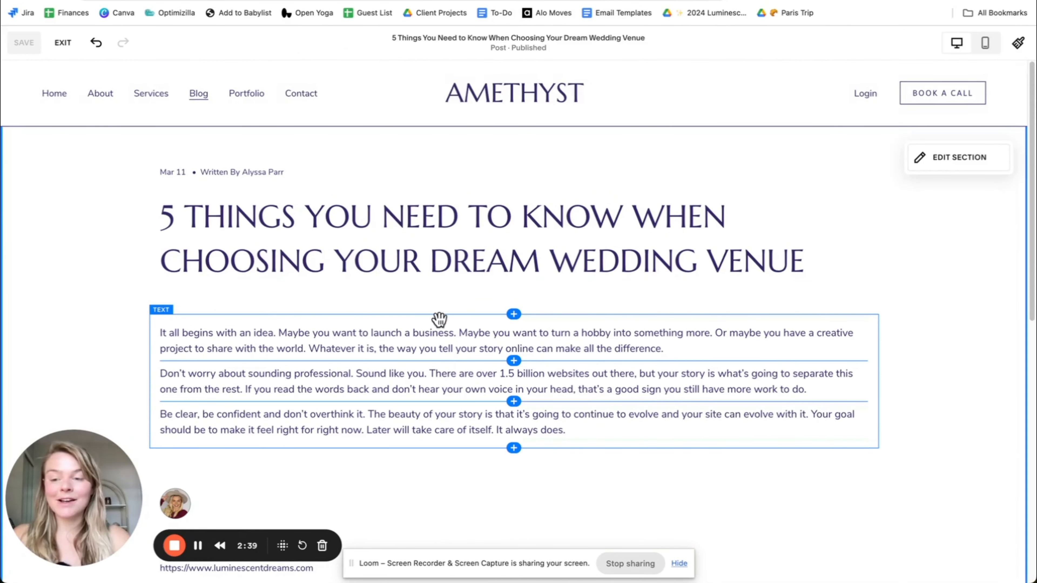
# Step: Switch to the Notes document in Google Docs, review the drafted wedding venue post, and close the Grammarly assistant
pyautogui.hotkey('ctrl', 'Tab')
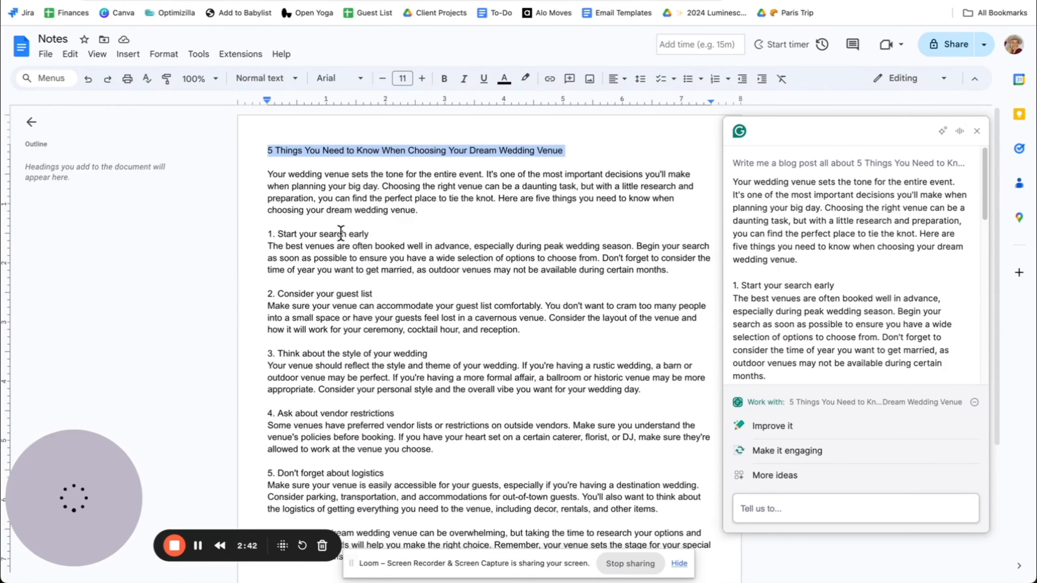
pyautogui.click(258, 176)
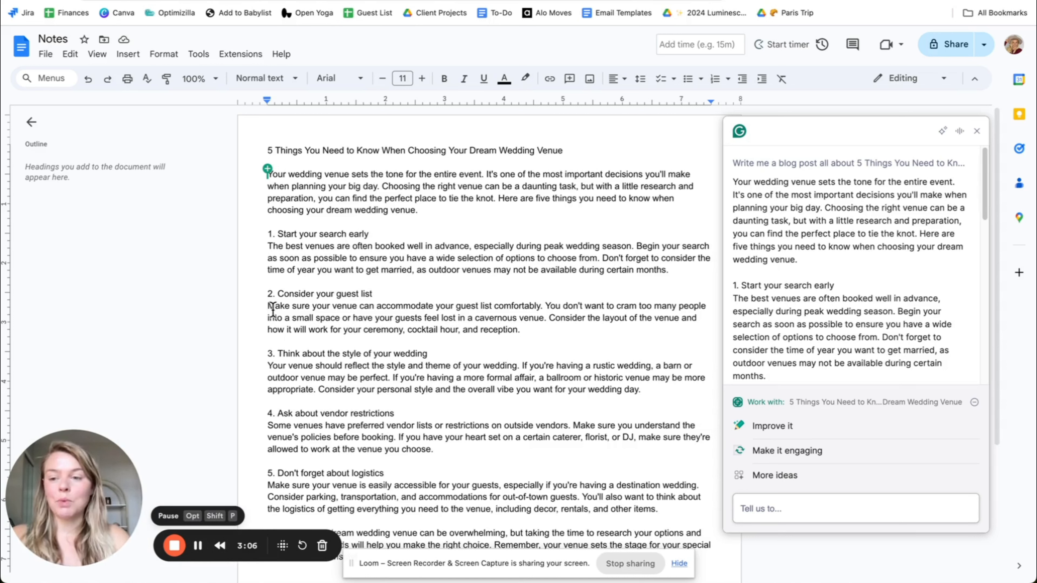
pyautogui.click(198, 548)
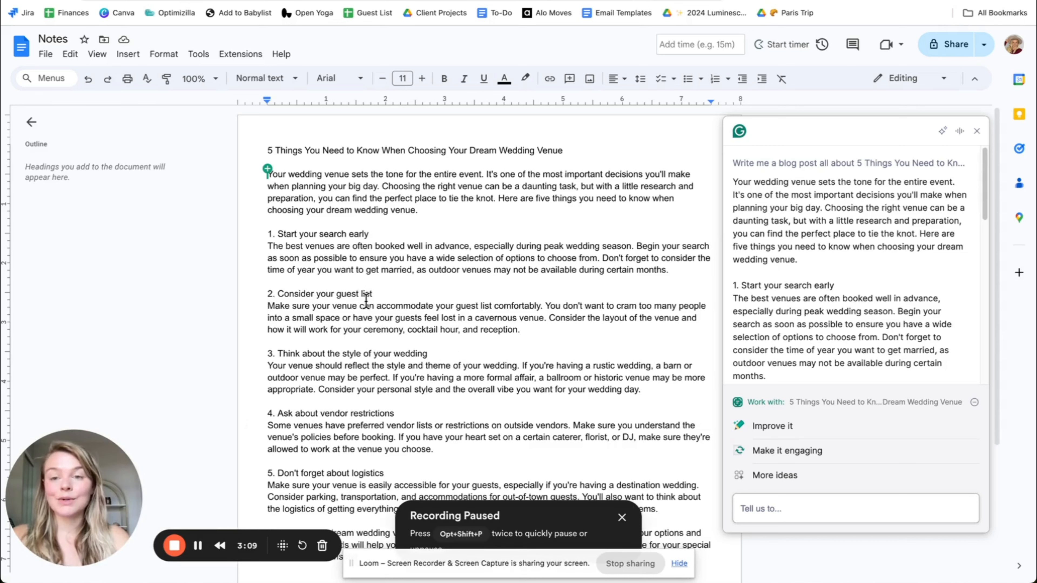
pyautogui.scroll(-5, 833, 245)
pyautogui.scroll(5, 824, 233)
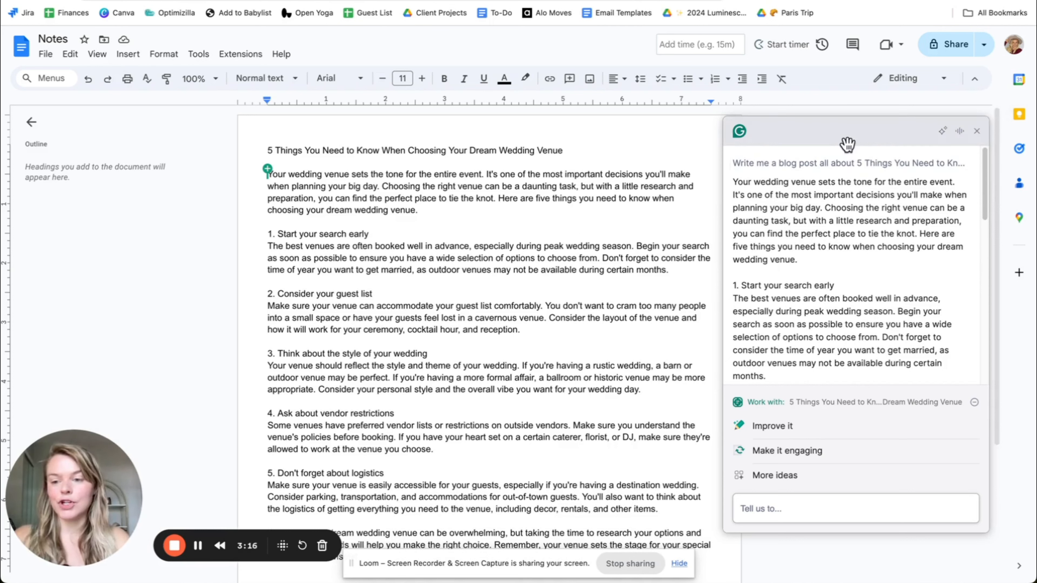
pyautogui.scroll(-5, 914, 178)
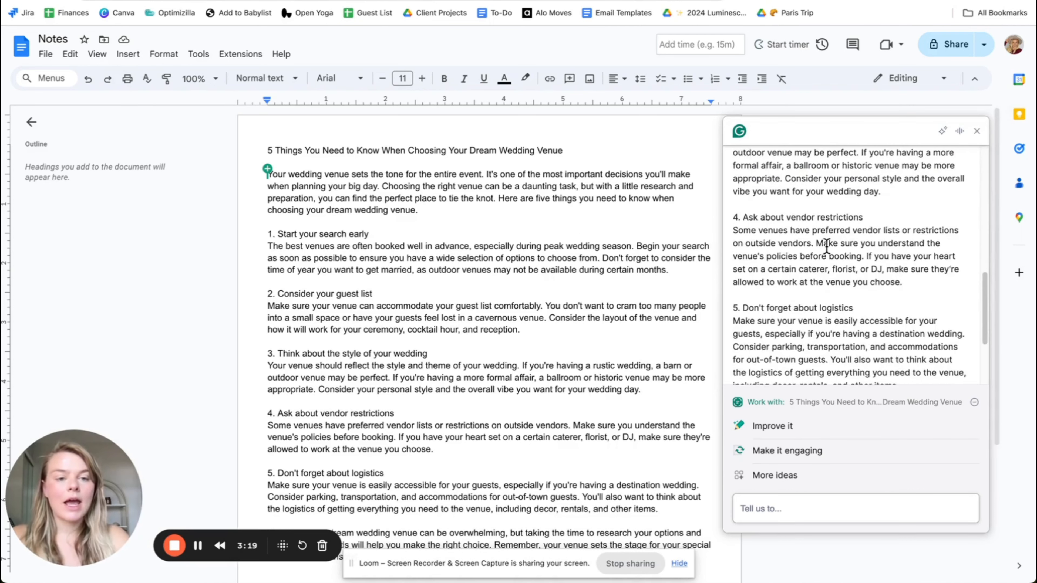
pyautogui.scroll(5, 979, 158)
pyautogui.click(977, 131)
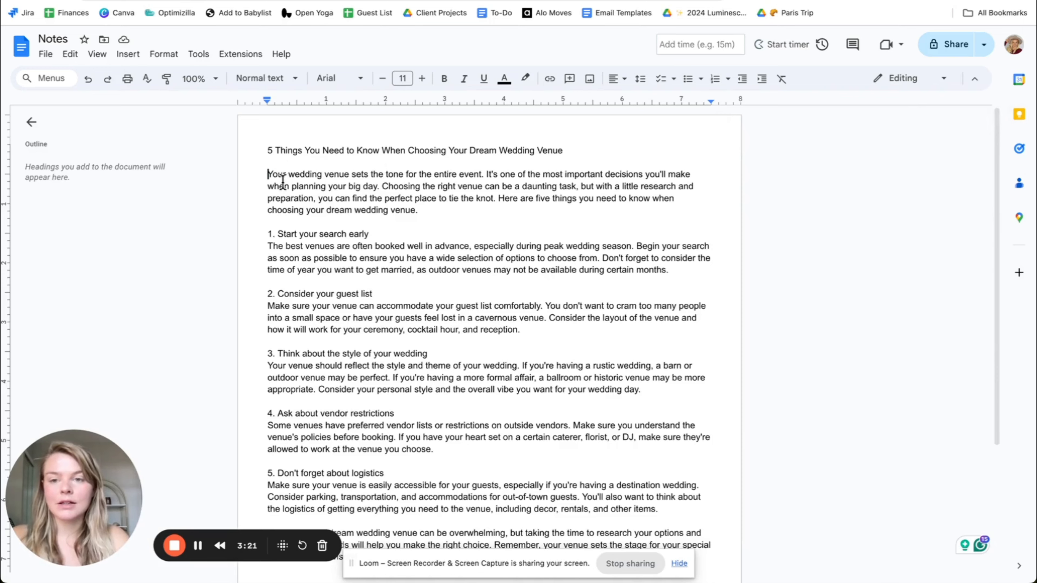
# Step: Copy the draft's full body text without its title and paste it over the placeholder text in the Squarespace blog post
pyautogui.scroll(-5, 421, 309)
pyautogui.keyDown('shift'); pyautogui.click(399, 377); pyautogui.keyUp('shift')
pyautogui.scroll(5, 407, 260)
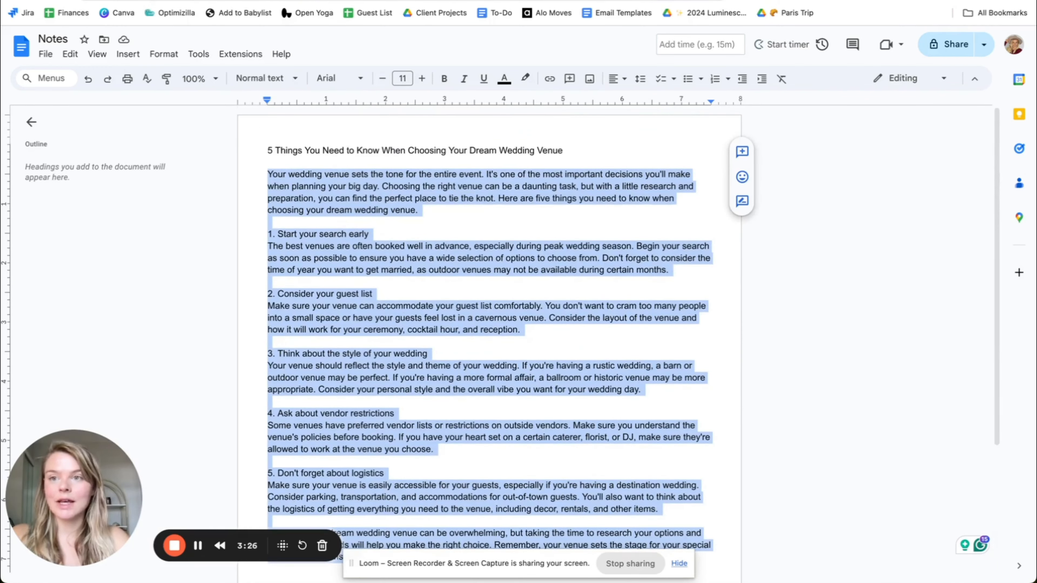
pyautogui.hotkey('ctrl', 'Tab')
pyautogui.click(269, 381)
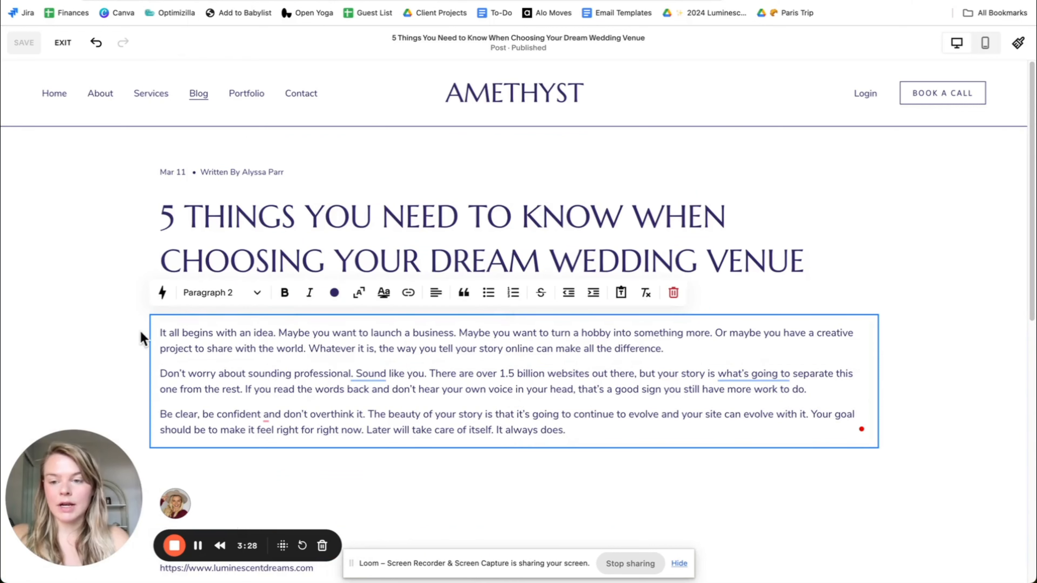
pyautogui.hotkey('ctrl', 'a')
pyautogui.hotkey('ctrl', 'v')
pyautogui.scroll(15, 230, 278)
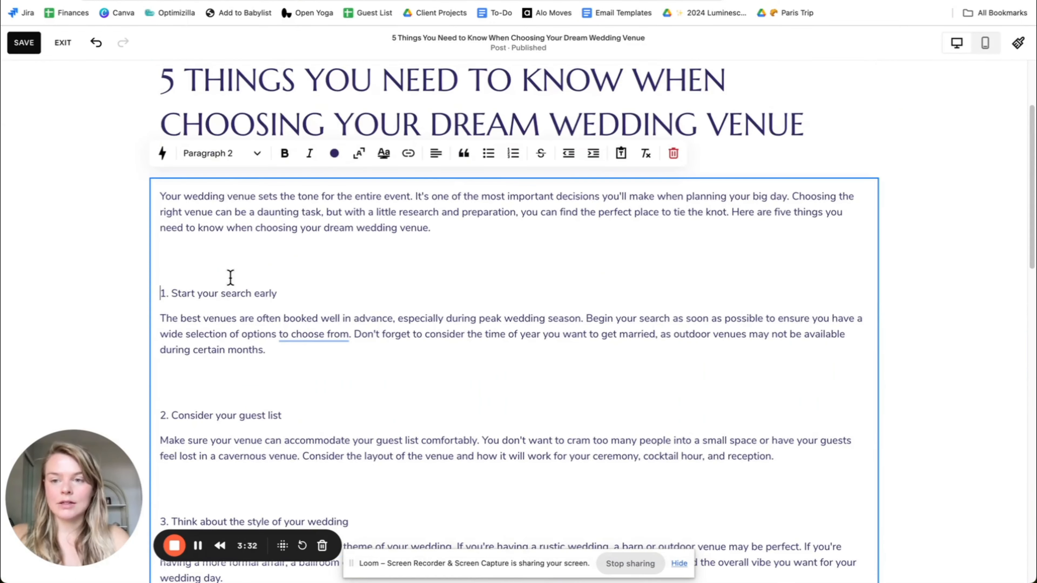
# Step: Remove the blank lines between the numbered sections of the pasted post text
pyautogui.press('BackSpace')
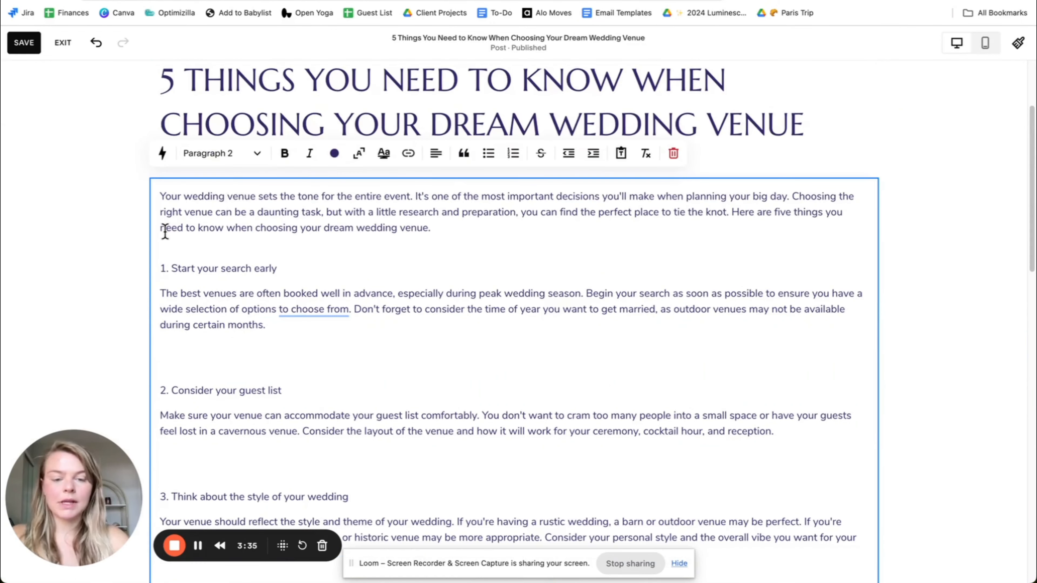
pyautogui.press('BackSpace')
pyautogui.press('Down')
pyautogui.press('BackSpace')
pyautogui.press('BackSpace')
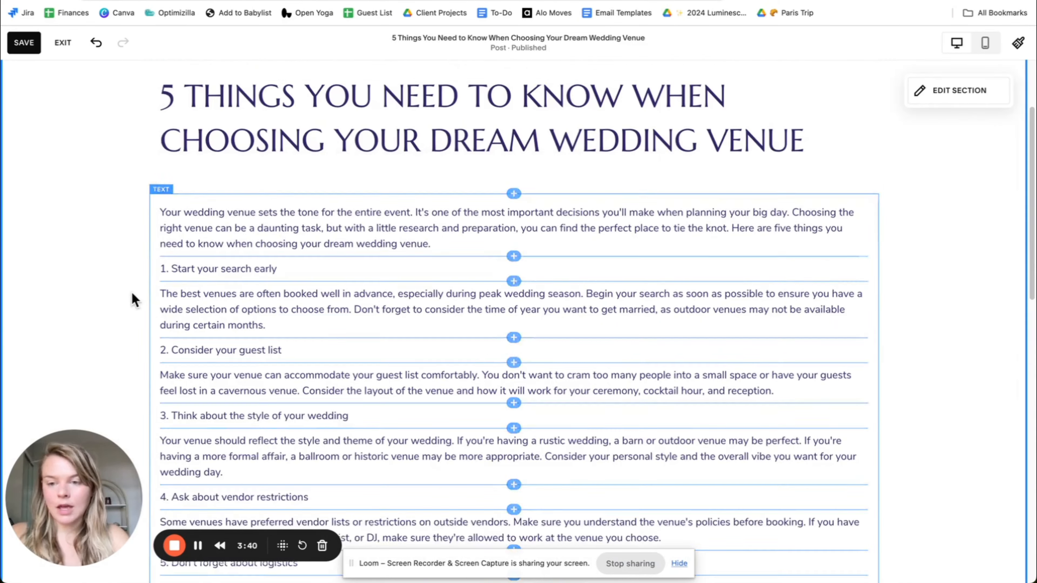
# Step: Format the first two numbered section titles, "Start your search early" and "Consider your guest list", as Heading 2
pyautogui.scroll(-3, 95, 301)
pyautogui.scroll(3, 95, 302)
pyautogui.moveTo(286, 249); pyautogui.dragTo(119, 250)
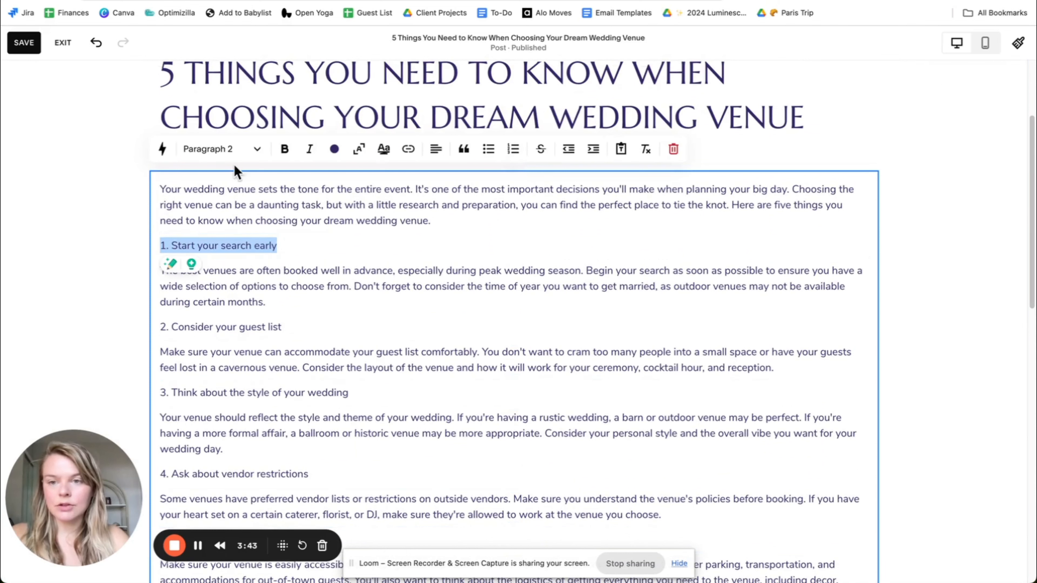
pyautogui.moveTo(286, 248); pyautogui.dragTo(147, 245)
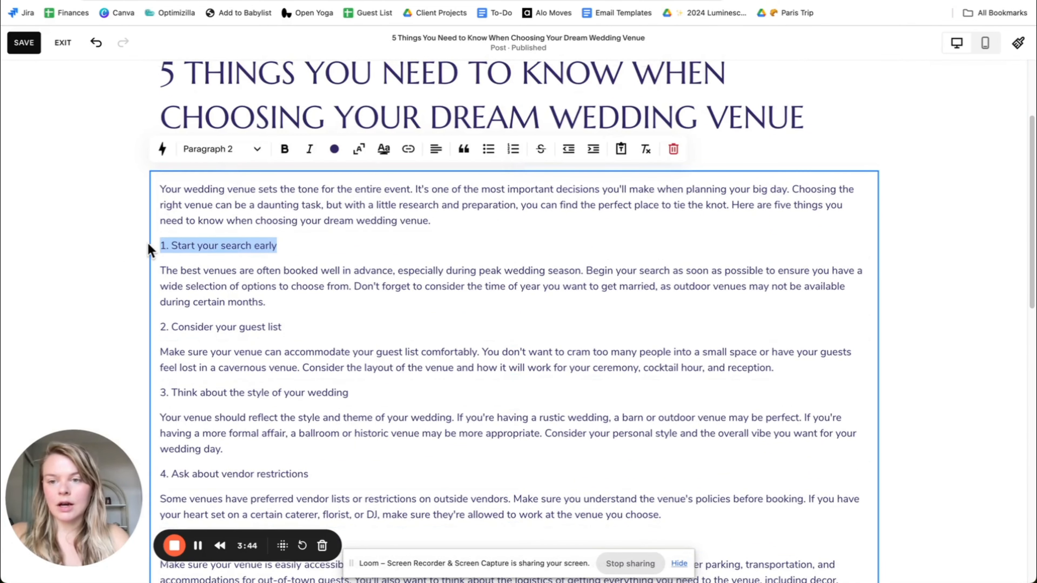
pyautogui.click(222, 150)
pyautogui.click(231, 207)
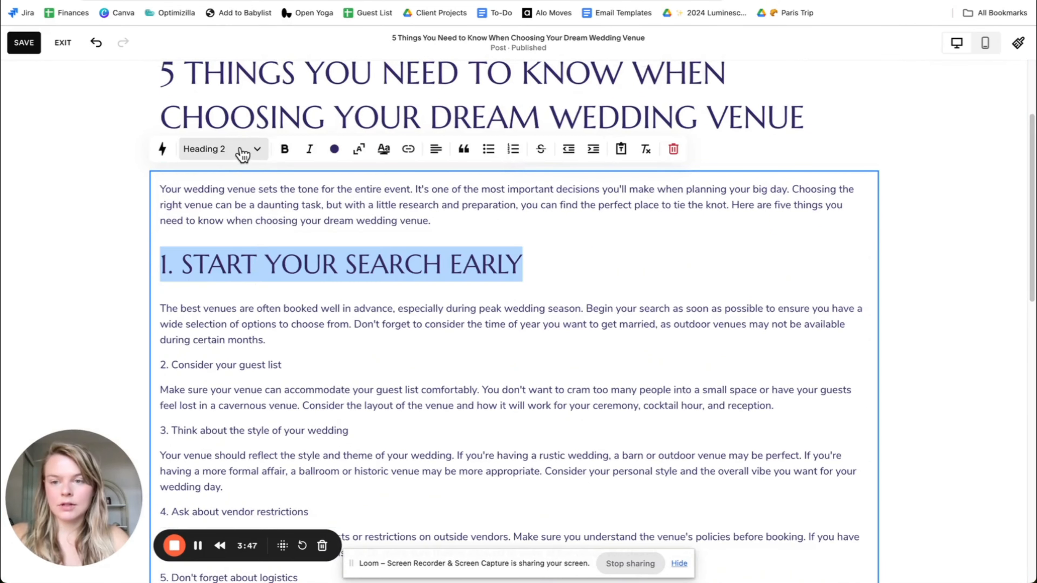
pyautogui.moveTo(294, 365); pyautogui.dragTo(146, 363)
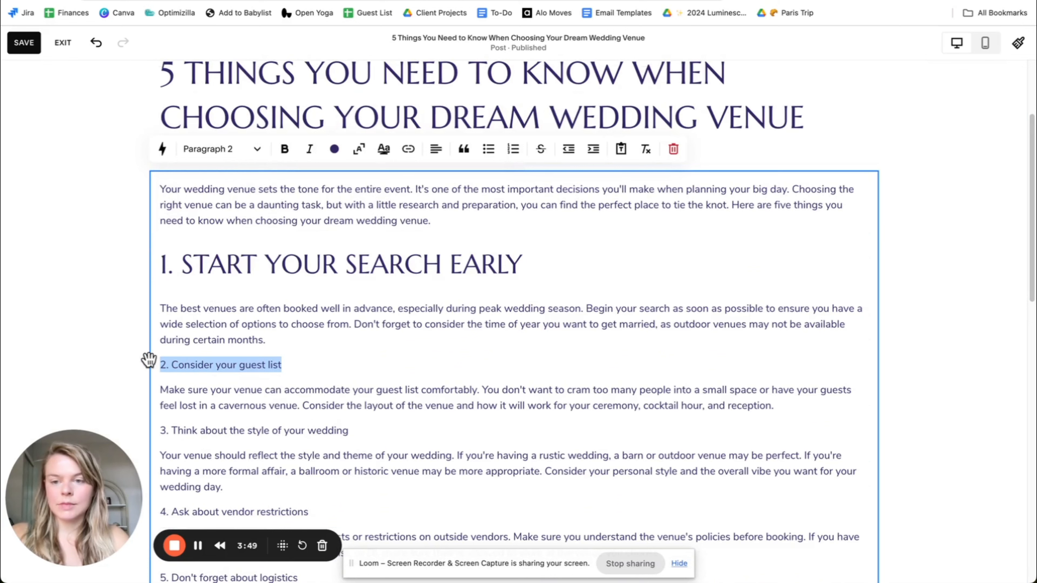
pyautogui.click(220, 149)
pyautogui.click(224, 209)
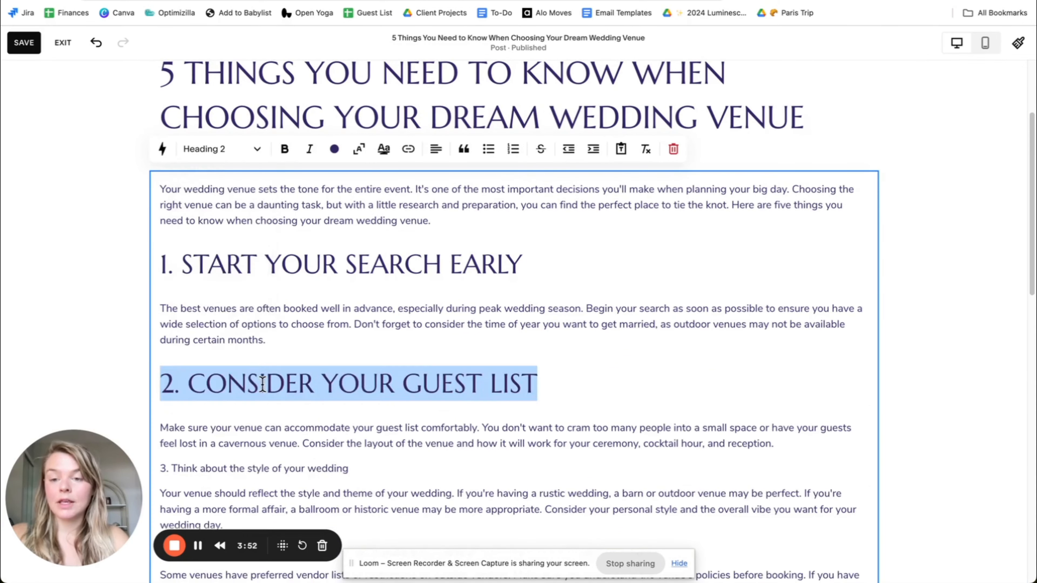
# Step: Format the section titles "Think about the style of your wedding" and "Ask about vendor restrictions" as Heading 2
pyautogui.scroll(-5, 317, 287)
pyautogui.moveTo(350, 276); pyautogui.dragTo(160, 275)
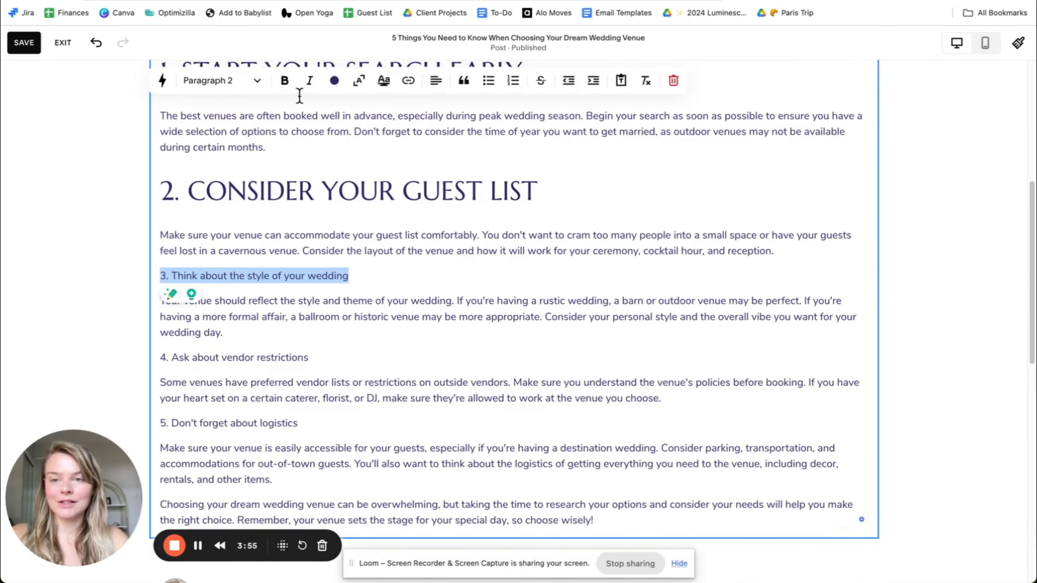
pyautogui.click(221, 81)
pyautogui.click(237, 140)
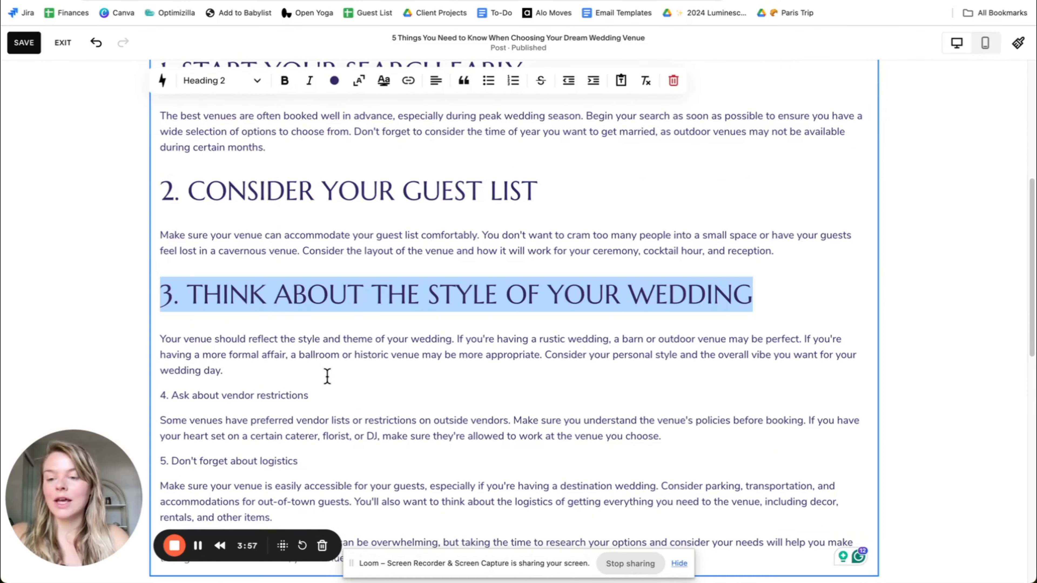
pyautogui.moveTo(350, 397); pyautogui.dragTo(159, 397)
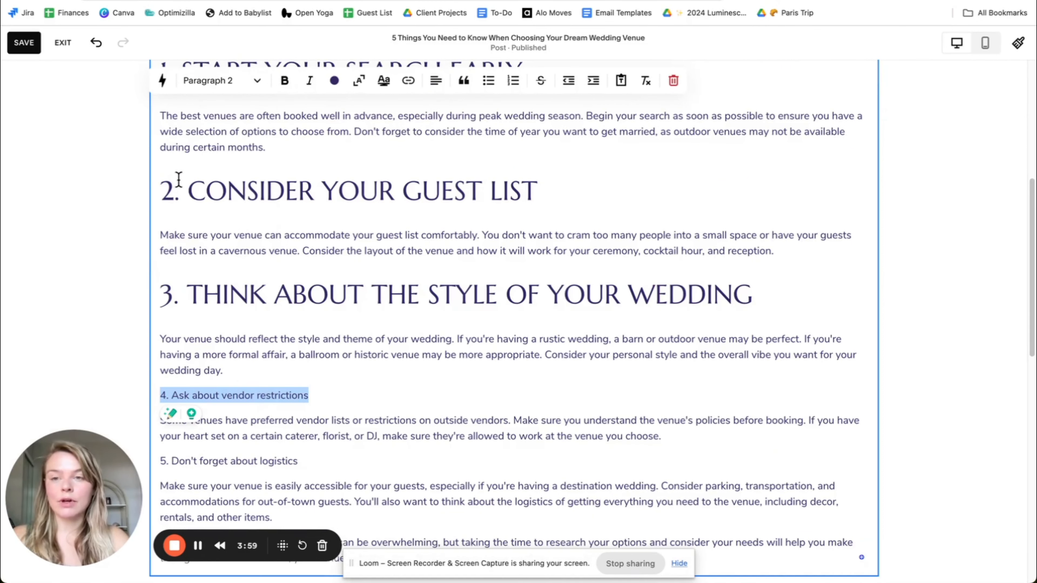
pyautogui.click(227, 84)
pyautogui.click(212, 139)
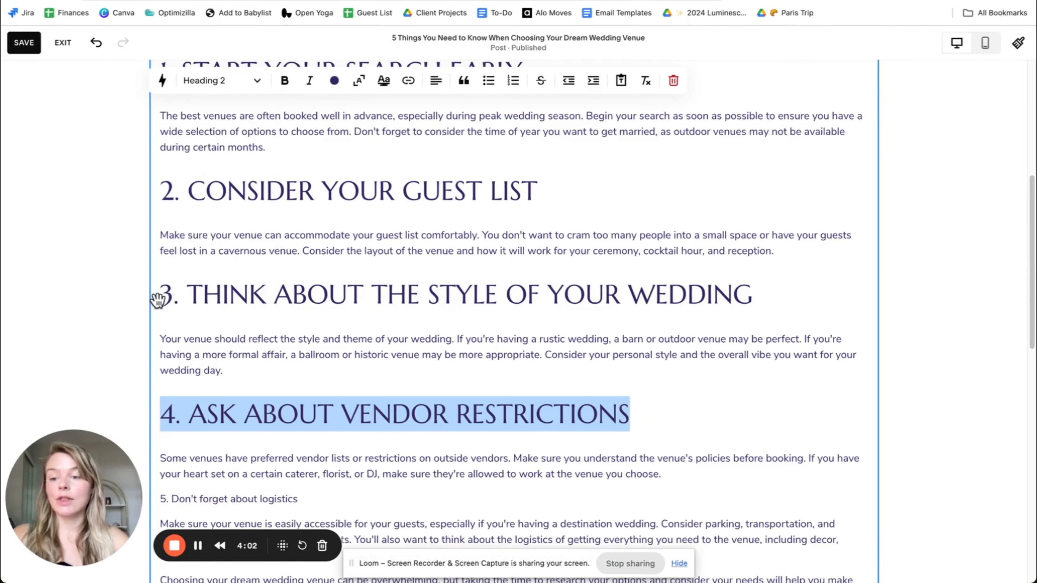
# Step: Format the fifth section title, "Don't forget about logistics", as Heading 2 and leave the text block
pyautogui.scroll(-5, 164, 343)
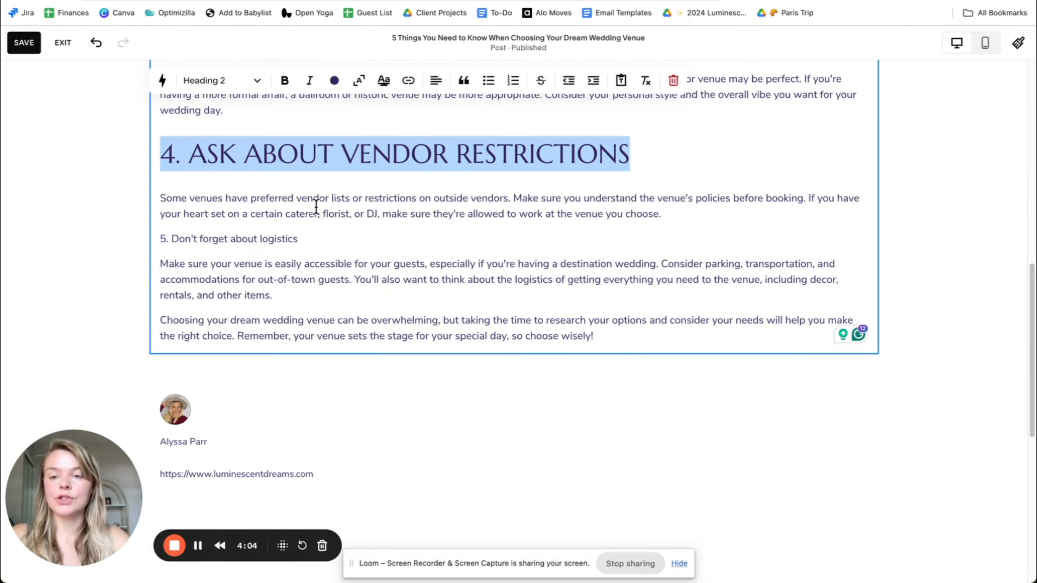
pyautogui.moveTo(324, 240); pyautogui.dragTo(160, 239)
pyautogui.click(239, 82)
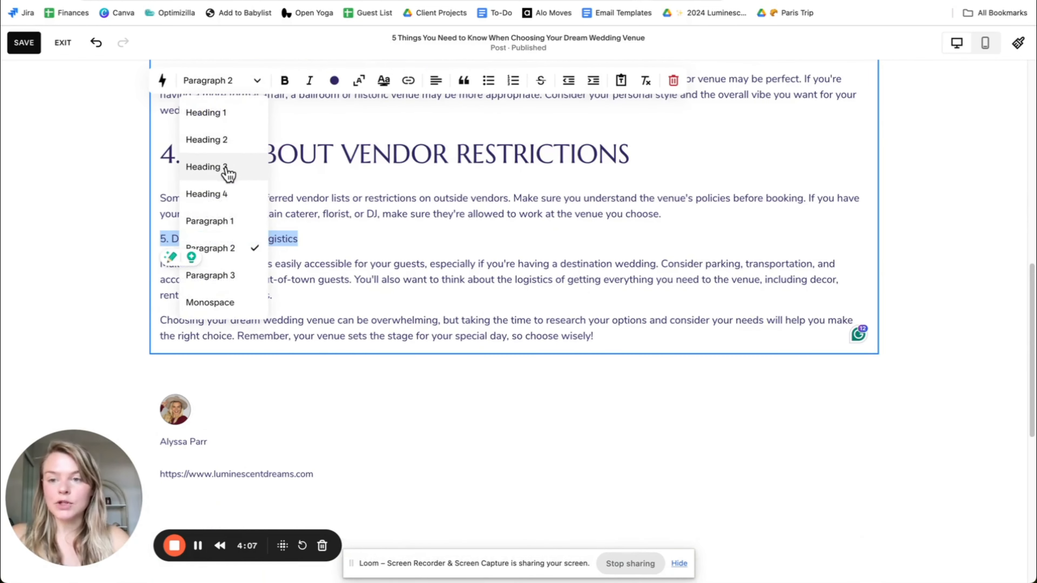
pyautogui.click(222, 141)
pyautogui.click(98, 257)
pyautogui.scroll(10, 98, 257)
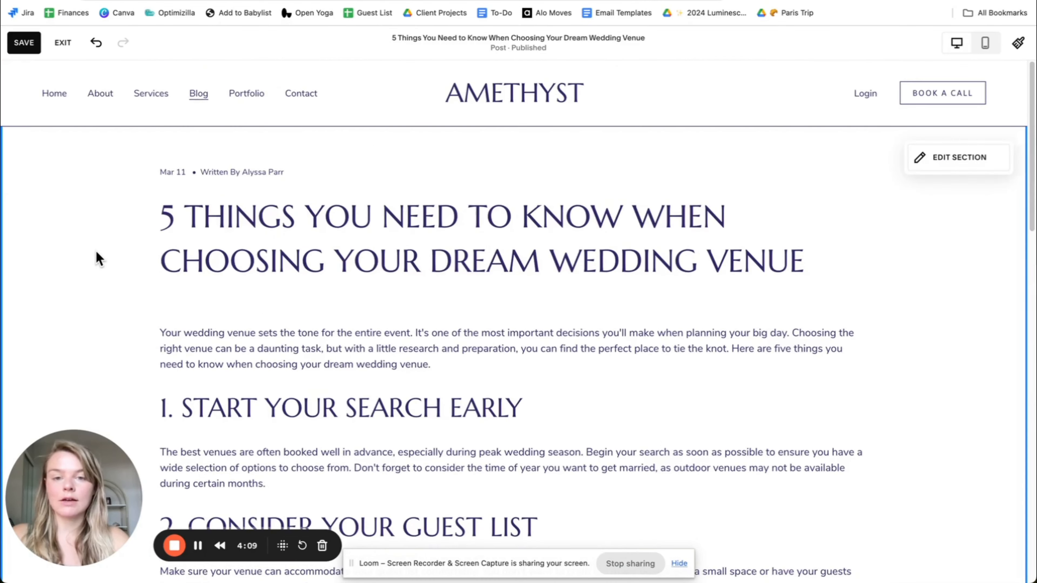
# Step: Restyle all five numbered section titles in the post text as Heading 3
pyautogui.scroll(-5, 178, 238)
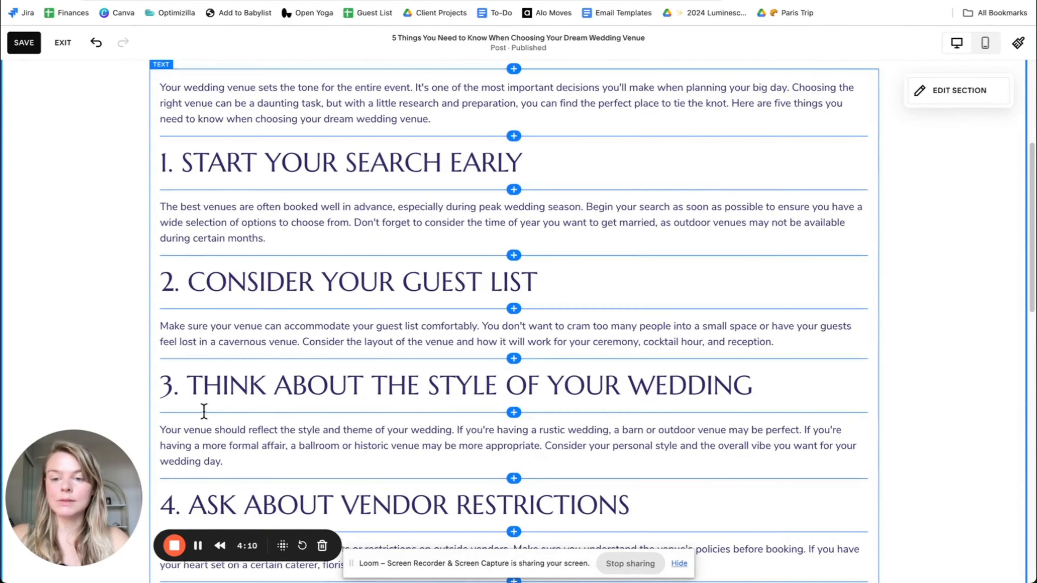
pyautogui.tripleClick(332, 164)
pyautogui.click(239, 80)
pyautogui.click(220, 168)
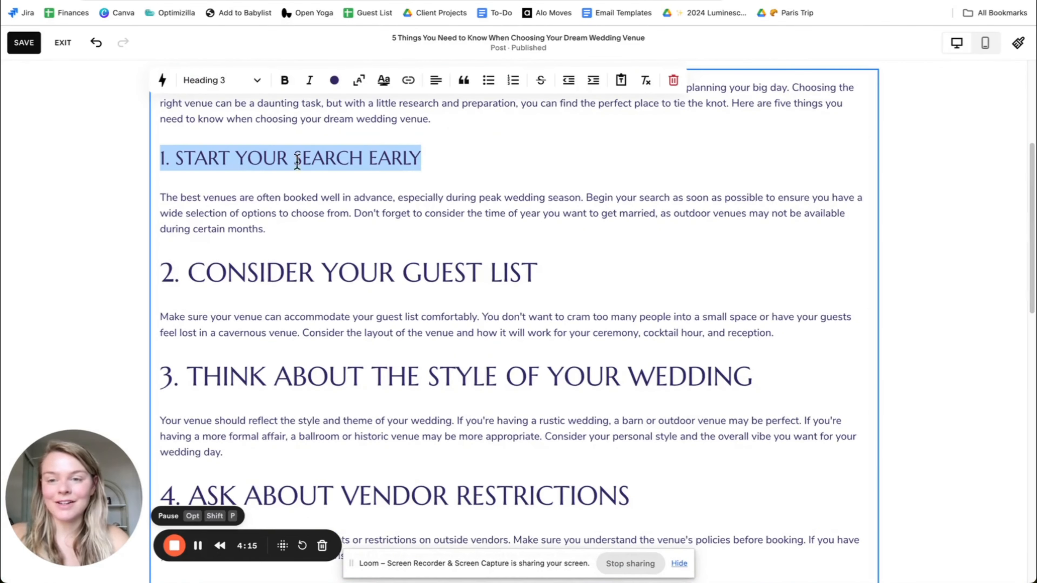
pyautogui.moveTo(562, 269); pyautogui.dragTo(182, 274)
pyautogui.click(174, 273)
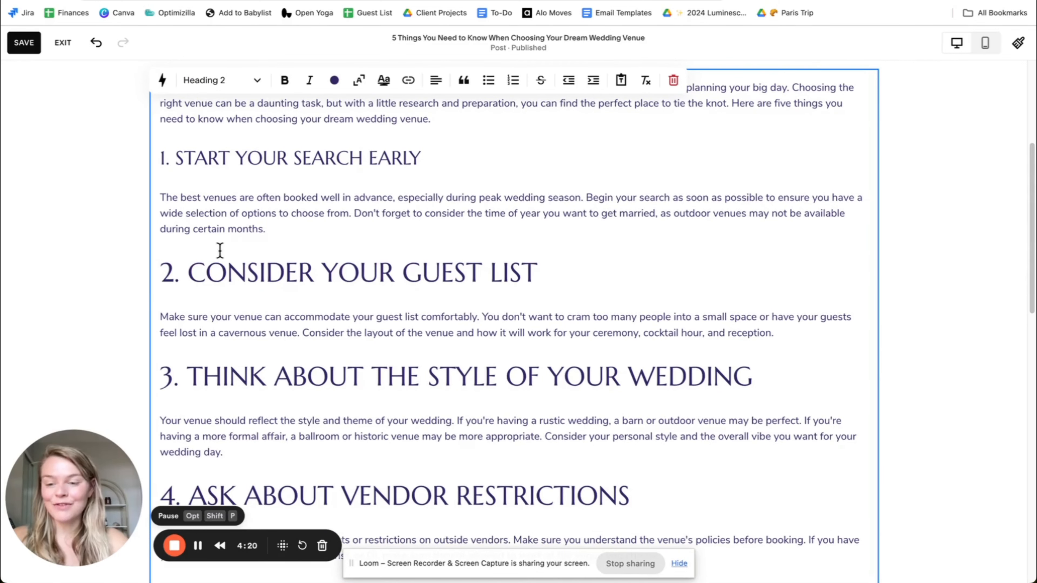
pyautogui.scroll(-1, 220, 250)
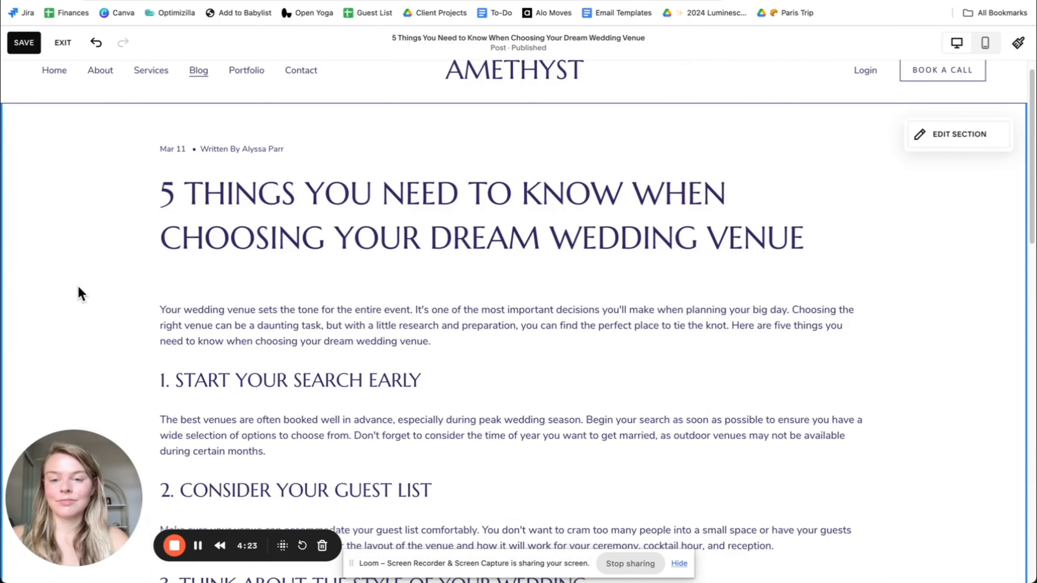
pyautogui.scroll(-3, 78, 287)
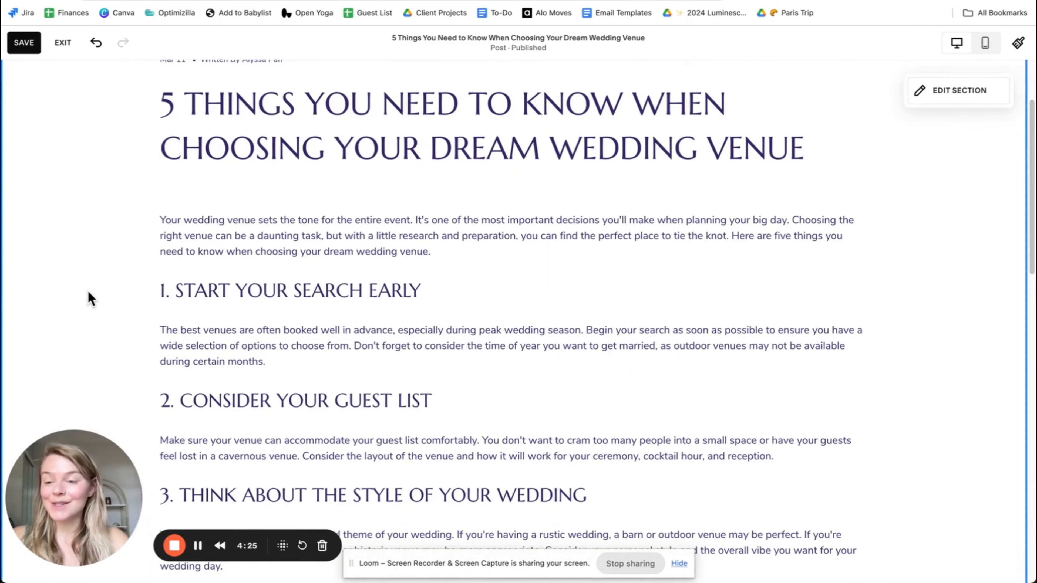
pyautogui.scroll(-7, 106, 283)
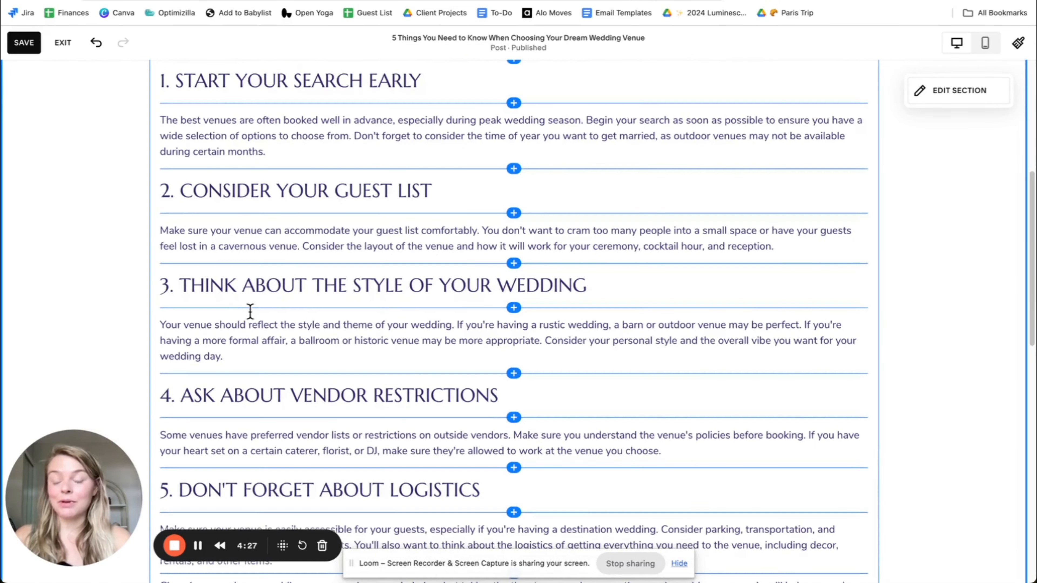
pyautogui.click(199, 547)
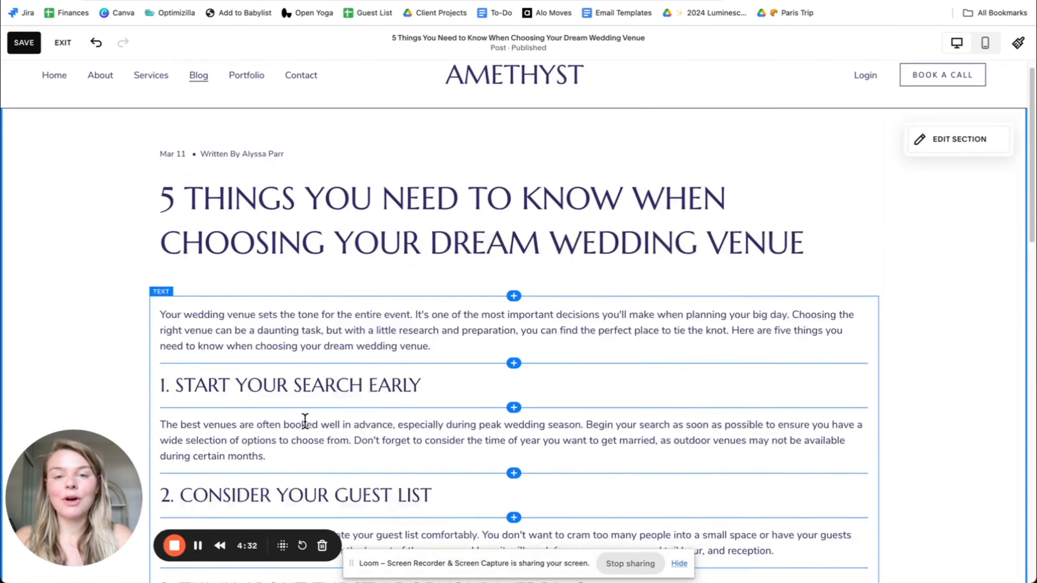
pyautogui.scroll(1, 301, 424)
pyautogui.scroll(-5, 285, 368)
pyautogui.scroll(2, 243, 292)
pyautogui.scroll(1, 243, 293)
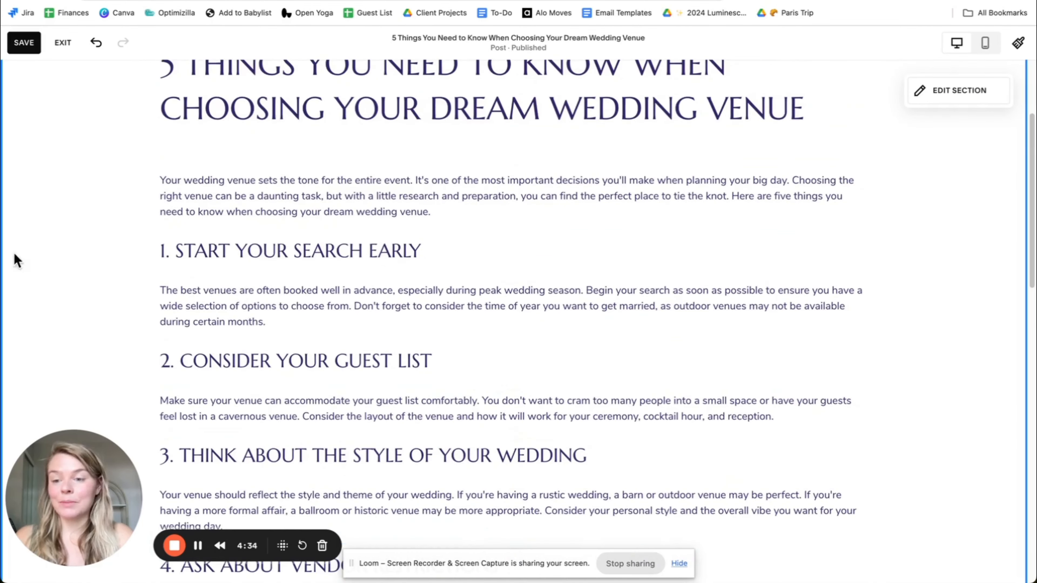
pyautogui.scroll(2, 33, 266)
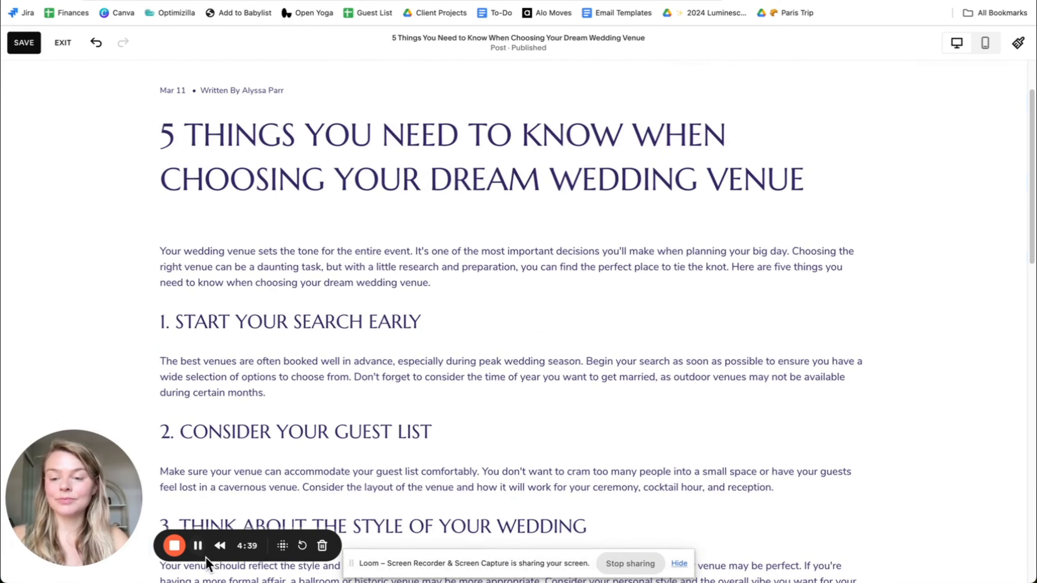
pyautogui.click(198, 547)
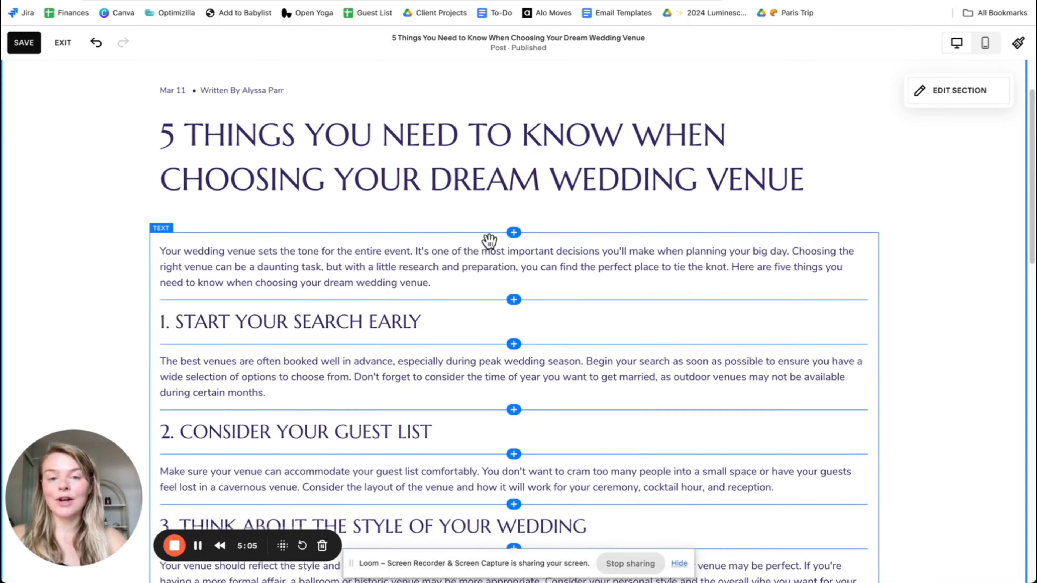
# Step: Add a spacer block to the post and place it between the intro paragraph and the "Start your search early" heading
pyautogui.click(514, 233)
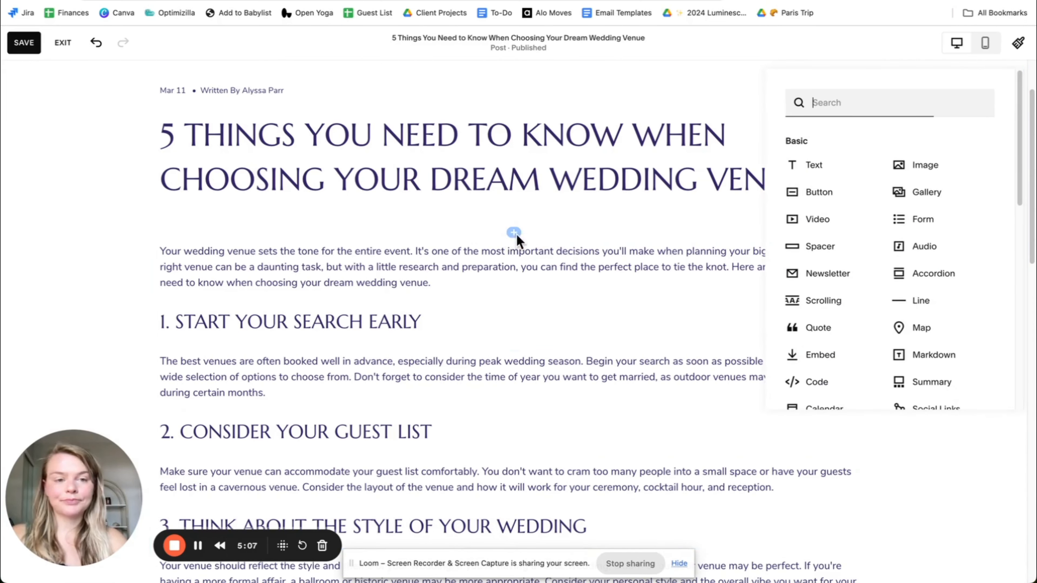
pyautogui.click(813, 249)
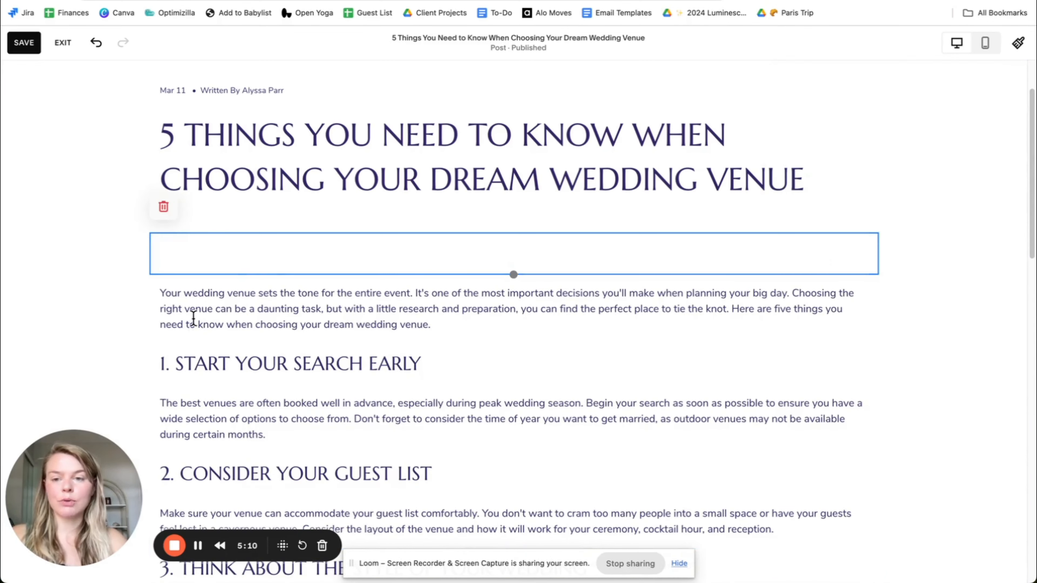
pyautogui.moveTo(432, 241); pyautogui.dragTo(324, 325)
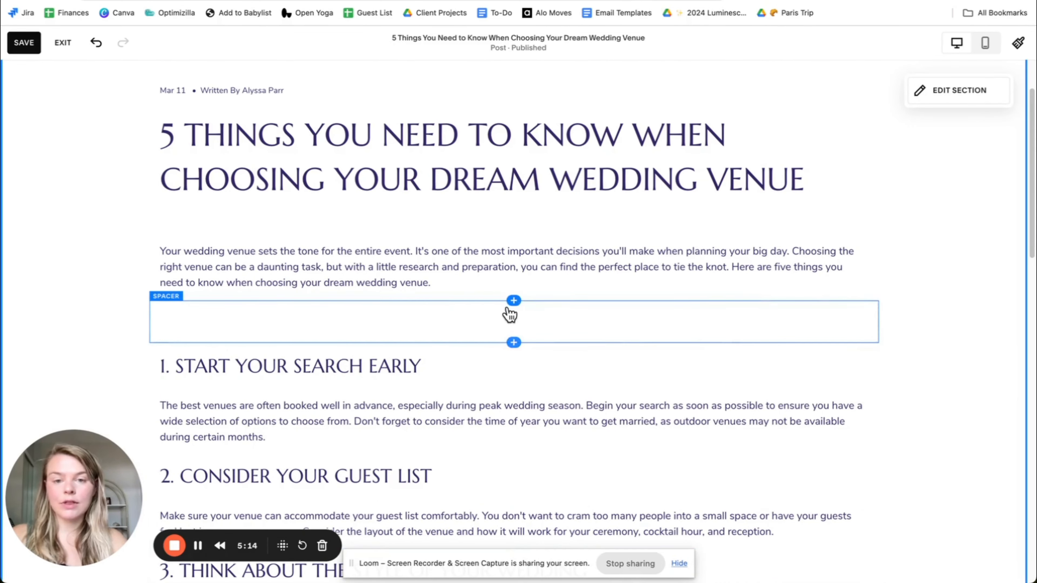
# Step: Insert an empty image block between the spacer and the "Start your search early" heading, and check its image source options
pyautogui.click(513, 302)
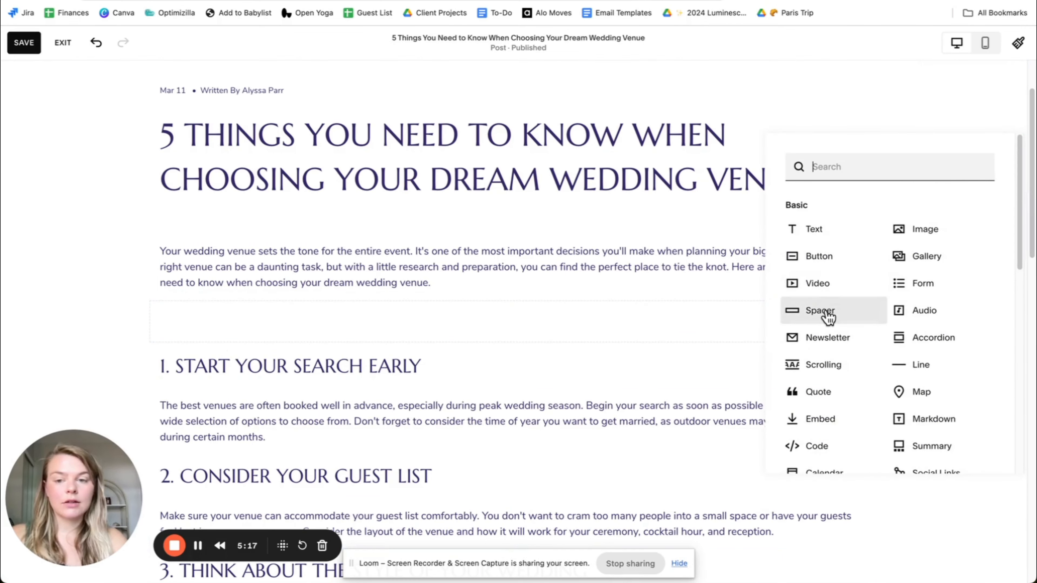
pyautogui.moveTo(918, 229); pyautogui.dragTo(353, 359)
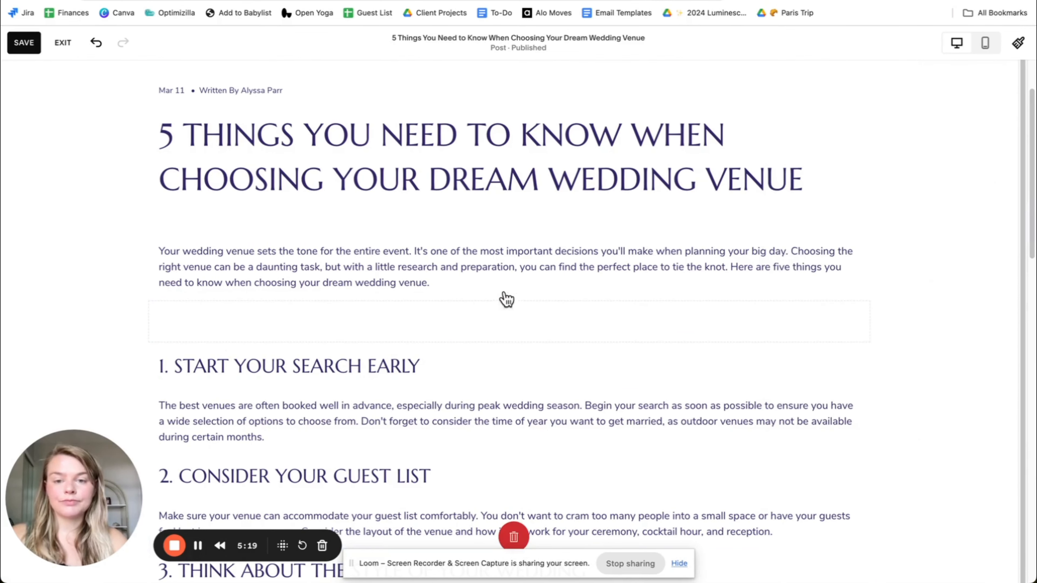
pyautogui.moveTo(506, 300); pyautogui.dragTo(567, 332)
pyautogui.click(512, 343)
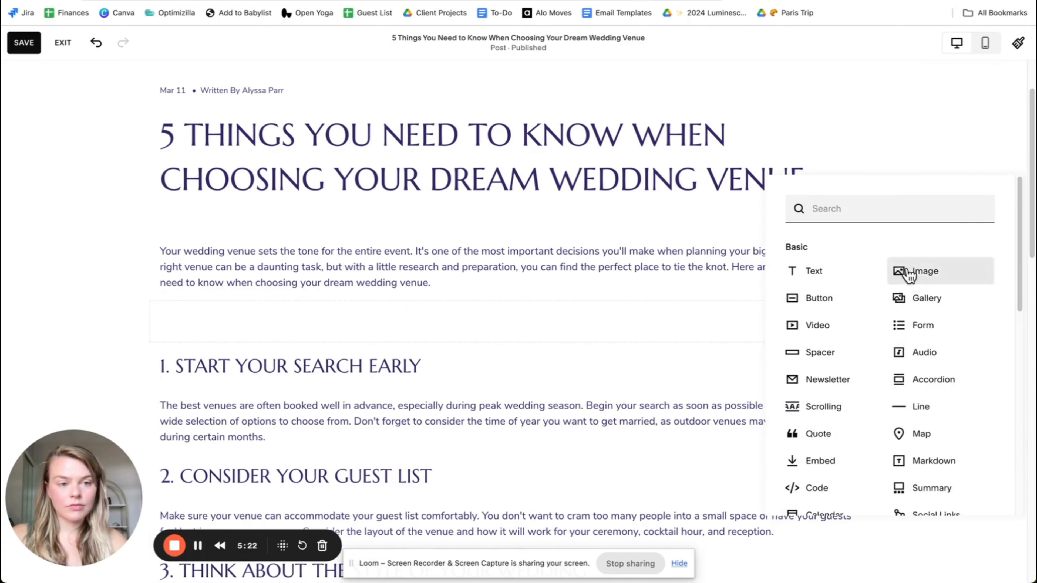
pyautogui.click(694, 305)
pyautogui.click(514, 343)
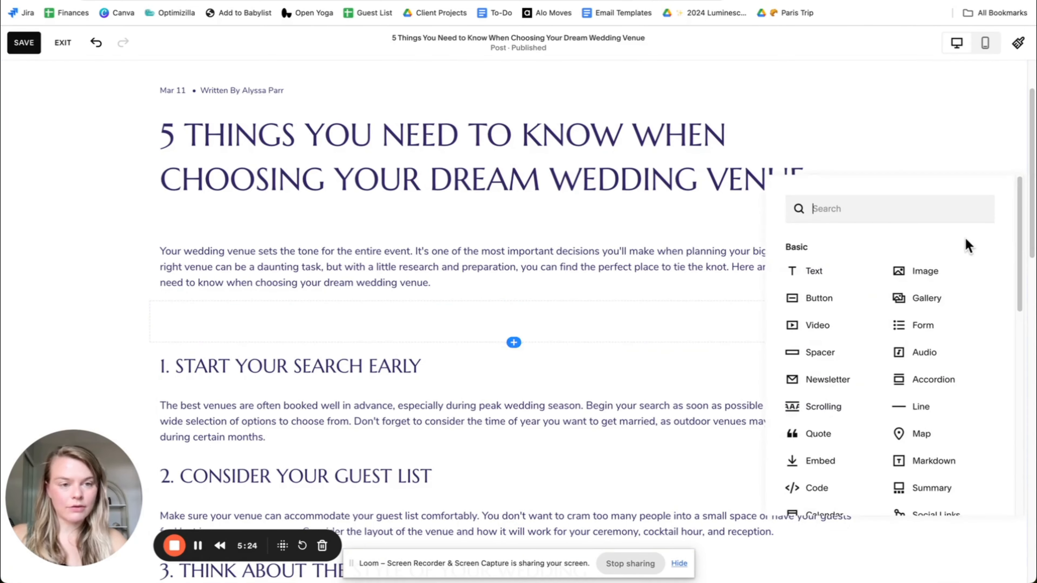
pyautogui.click(935, 274)
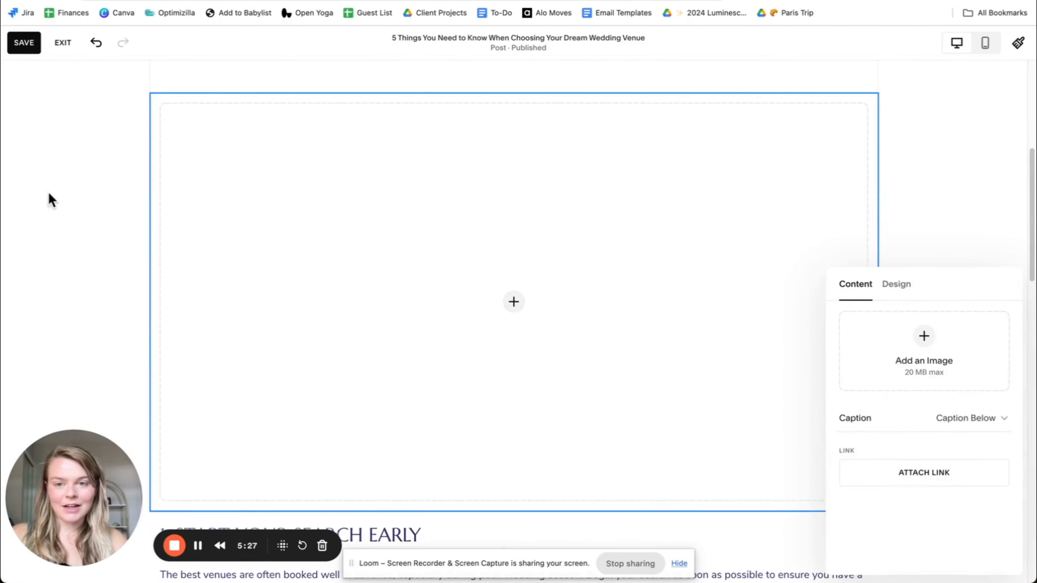
pyautogui.click(514, 305)
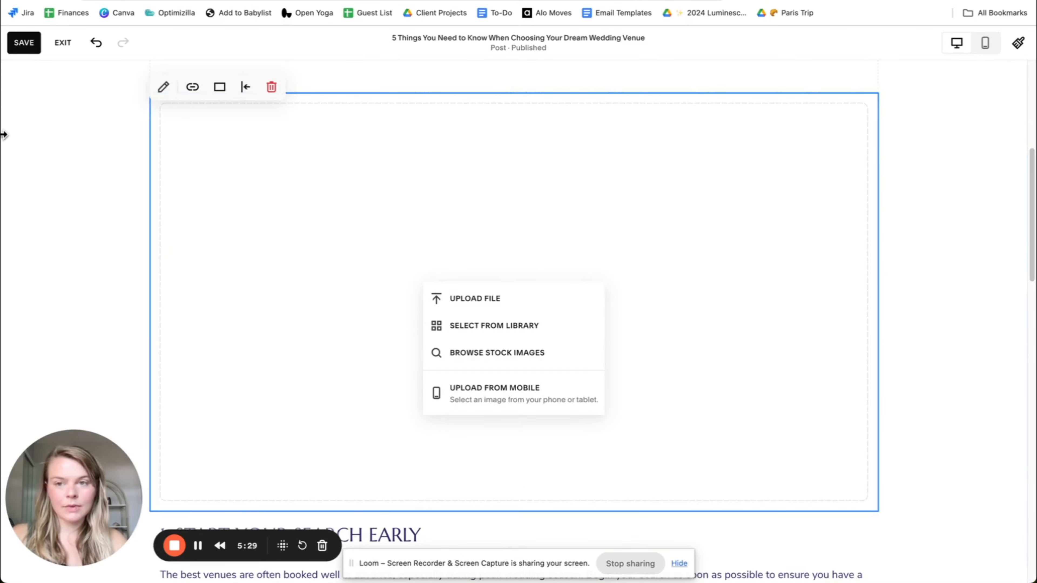
pyautogui.click(64, 161)
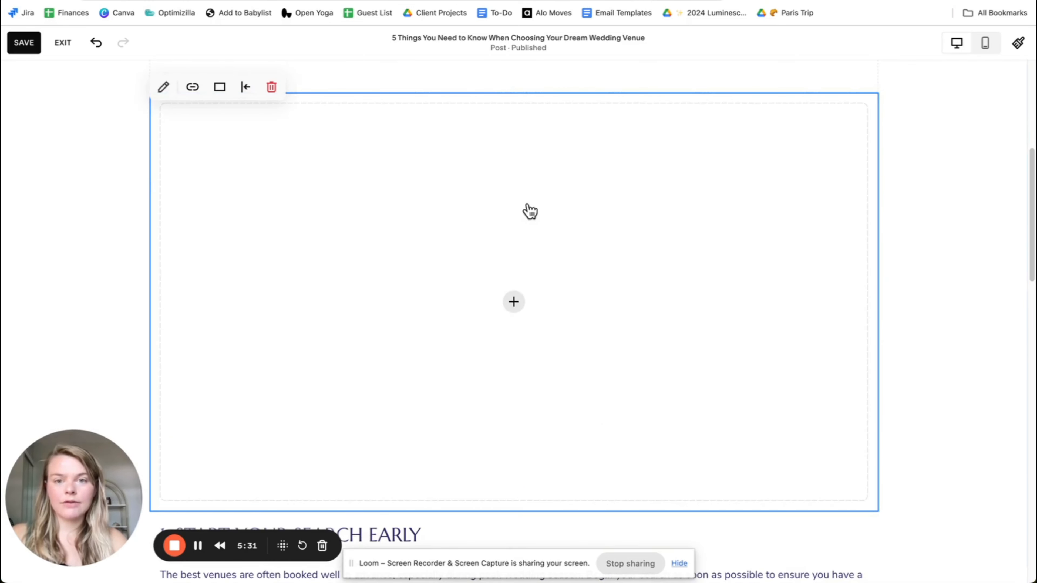
# Step: Add a spacer block beside the empty image block so the two share one row in half-width columns
pyautogui.scroll(-8, 123, 192)
pyautogui.scroll(3, 502, 229)
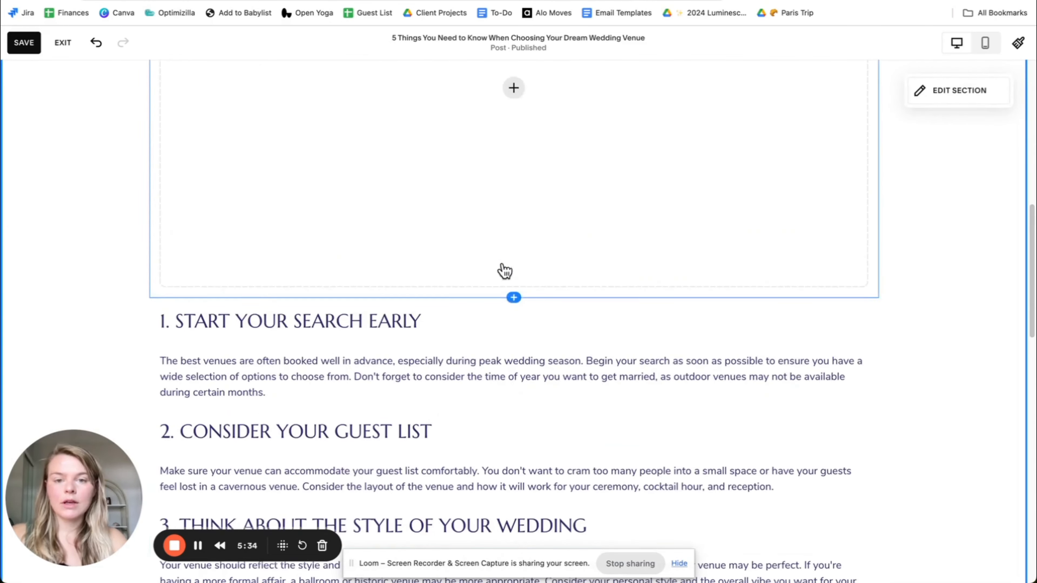
pyautogui.click(514, 297)
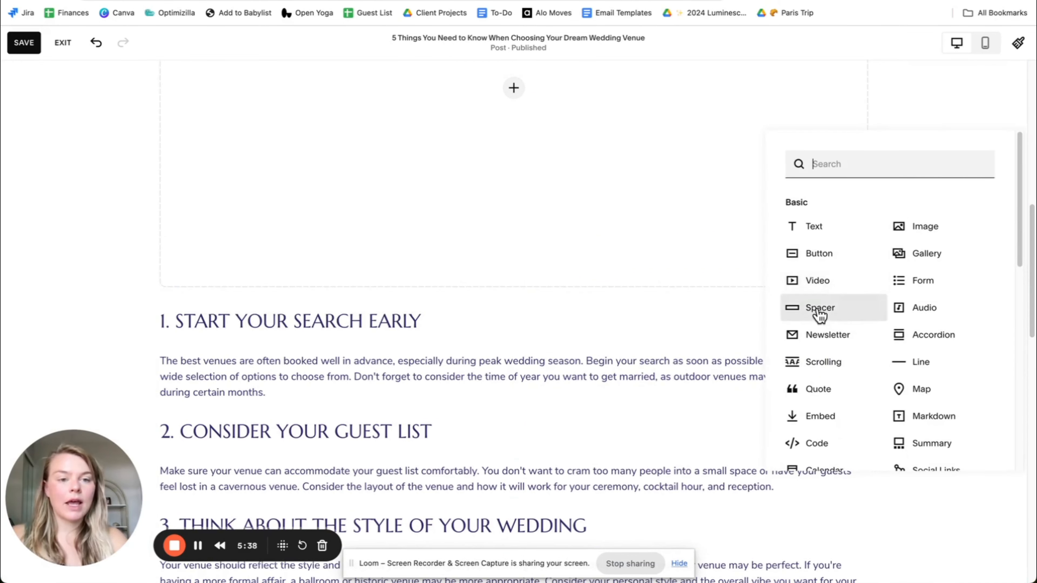
pyautogui.moveTo(819, 310); pyautogui.dragTo(791, 175)
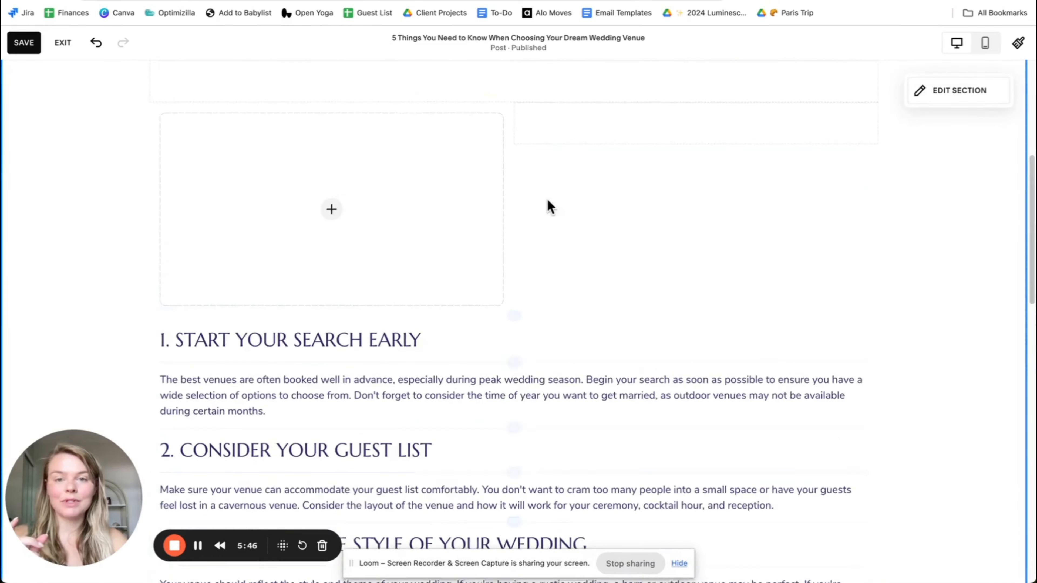
# Step: Cut the "Start your search early" heading and its paragraph out of the post's main text block
pyautogui.scroll(5, 549, 208)
pyautogui.scroll(-3, 245, 364)
pyautogui.click(261, 465)
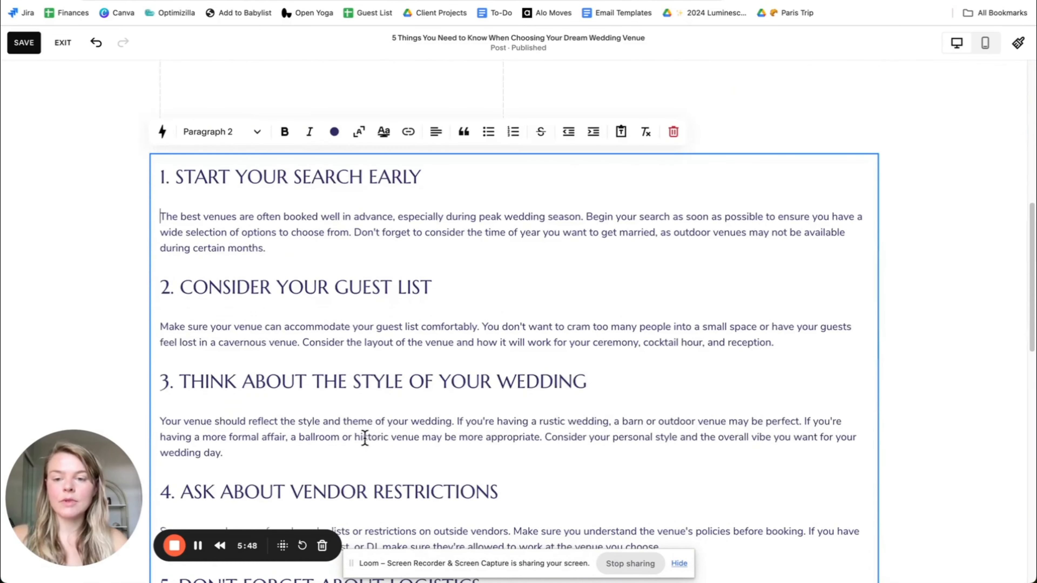
pyautogui.moveTo(274, 458); pyautogui.dragTo(163, 388)
pyautogui.press('super+c')
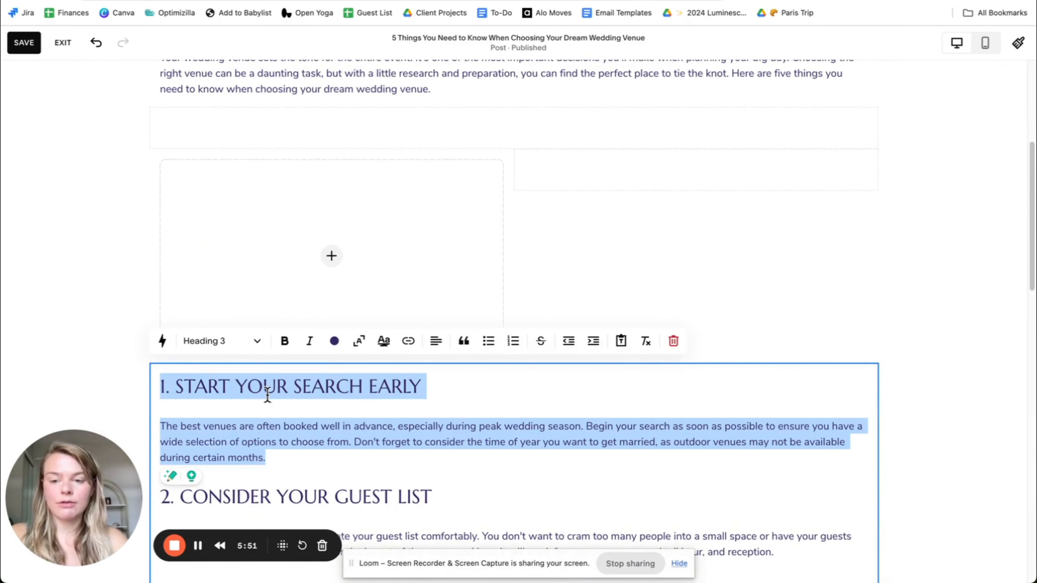
pyautogui.press('BackSpace')
pyautogui.press('Delete')
# Step: Add a text block below the half-width spacer beside the image block and paste the cut "Start your search early" section into it
pyautogui.click(542, 175)
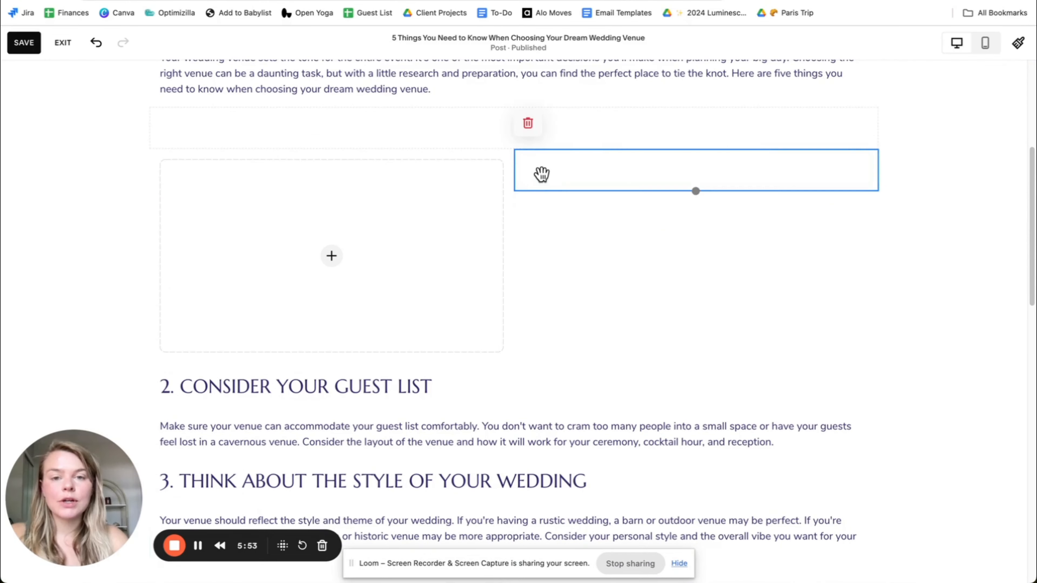
pyautogui.click(539, 227)
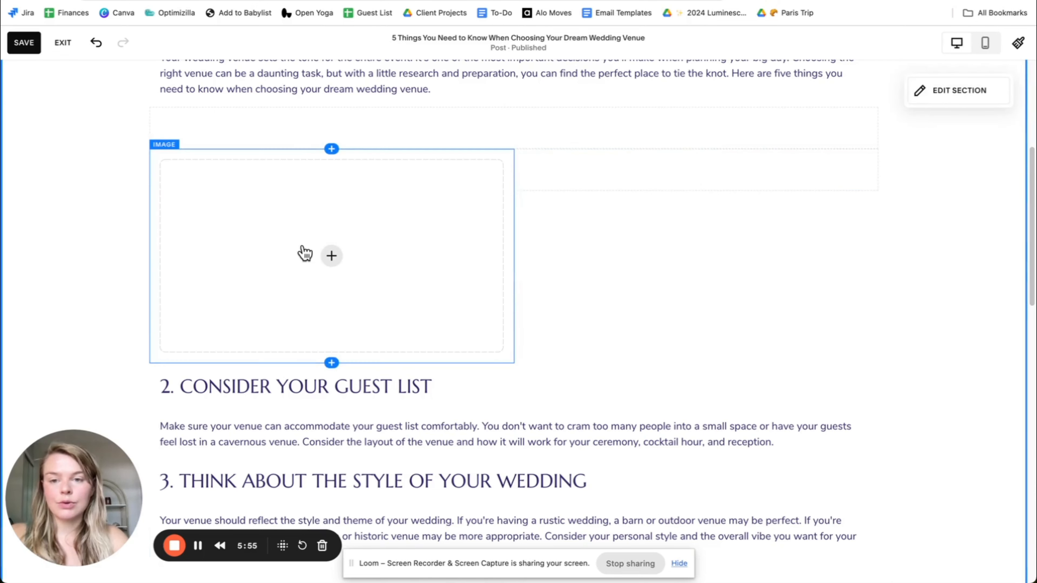
pyautogui.click(697, 190)
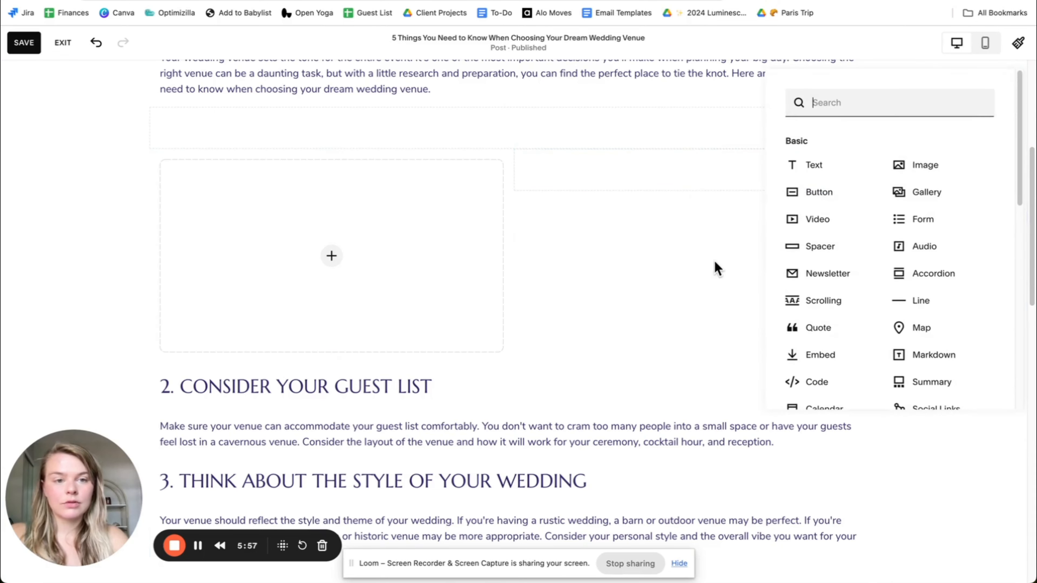
pyautogui.click(826, 164)
pyautogui.click(614, 211)
pyautogui.press('super+v')
pyautogui.click(150, 266)
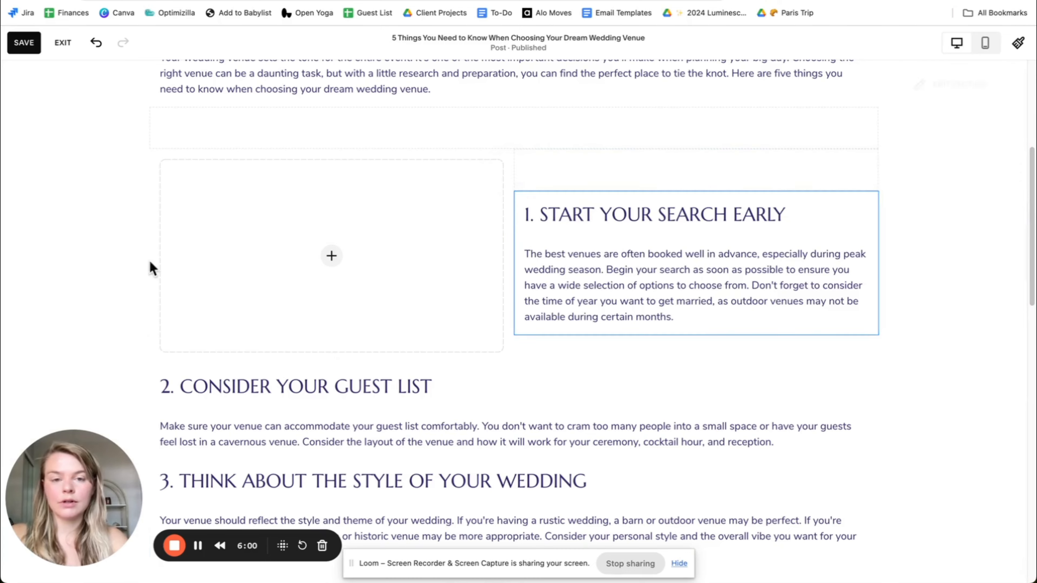
# Step: Search the free stock images for "wedding venue" and fill the empty image block with the photo of white chairs between stone columns
pyautogui.scroll(5, 150, 266)
pyautogui.scroll(-3, 594, 372)
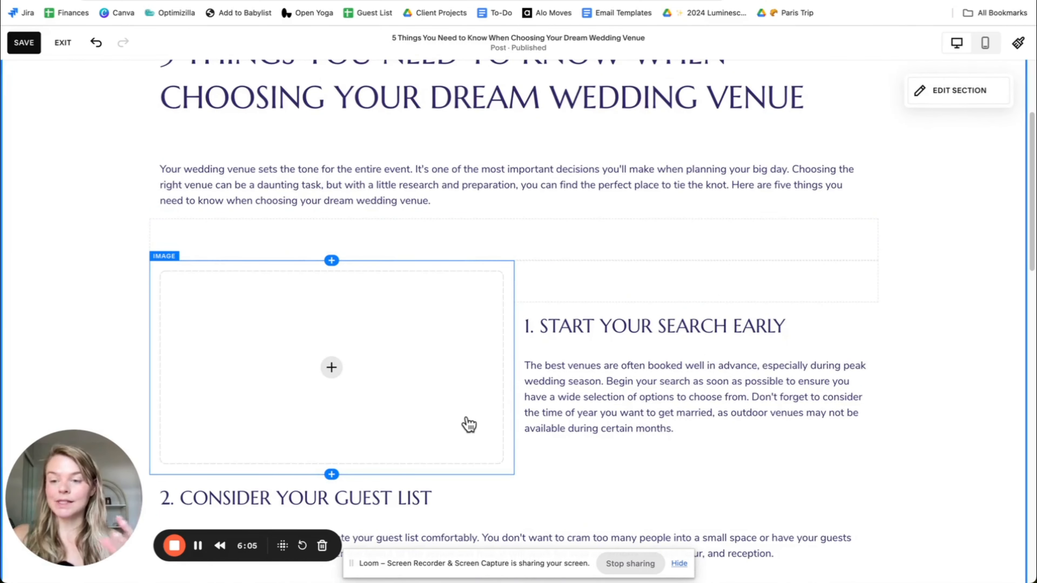
pyautogui.scroll(4, 469, 425)
pyautogui.scroll(-2, 171, 205)
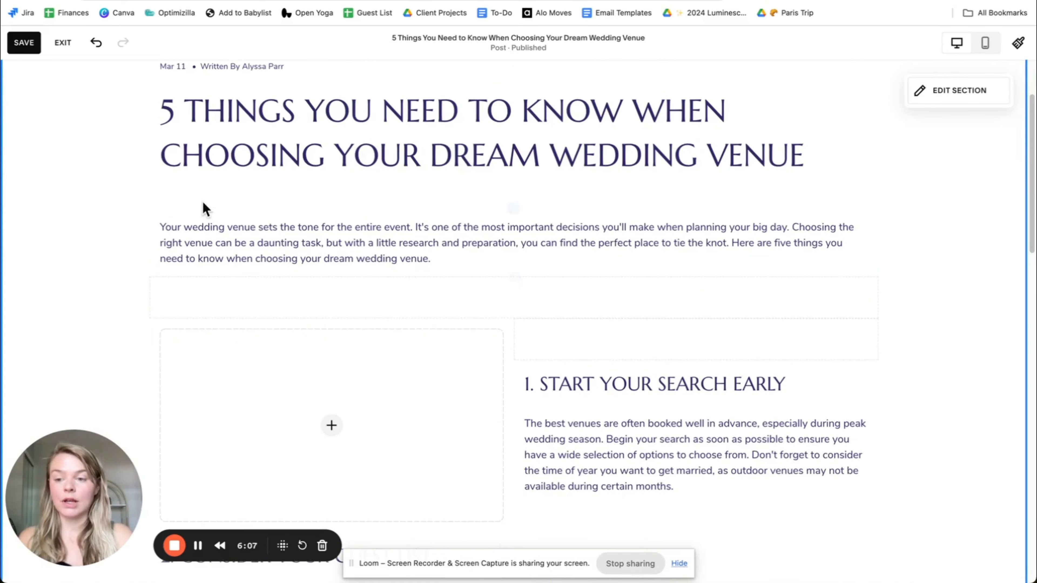
pyautogui.scroll(-3, 285, 367)
pyautogui.click(332, 319)
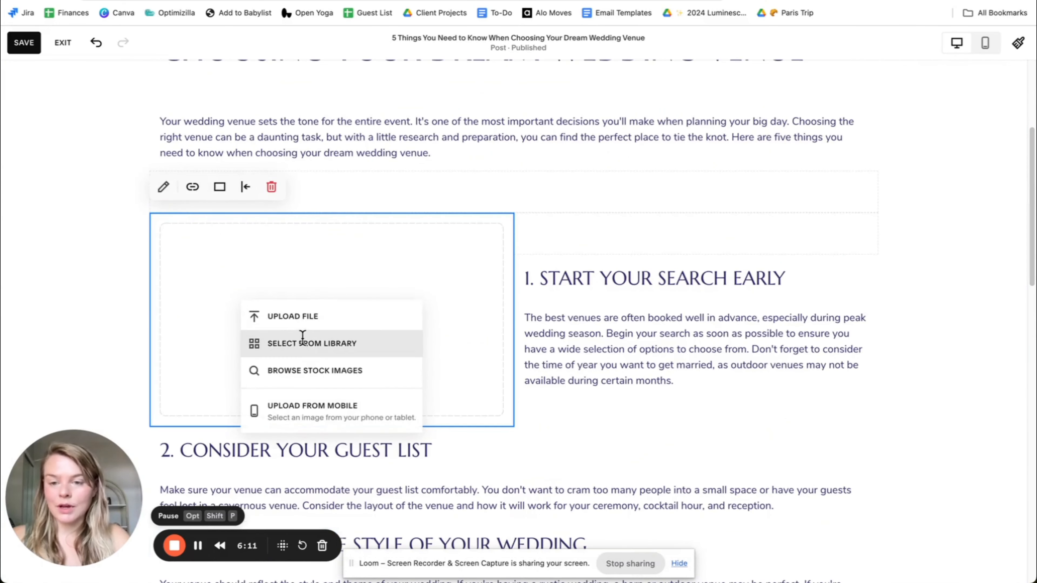
pyautogui.click(290, 370)
pyautogui.click(319, 183)
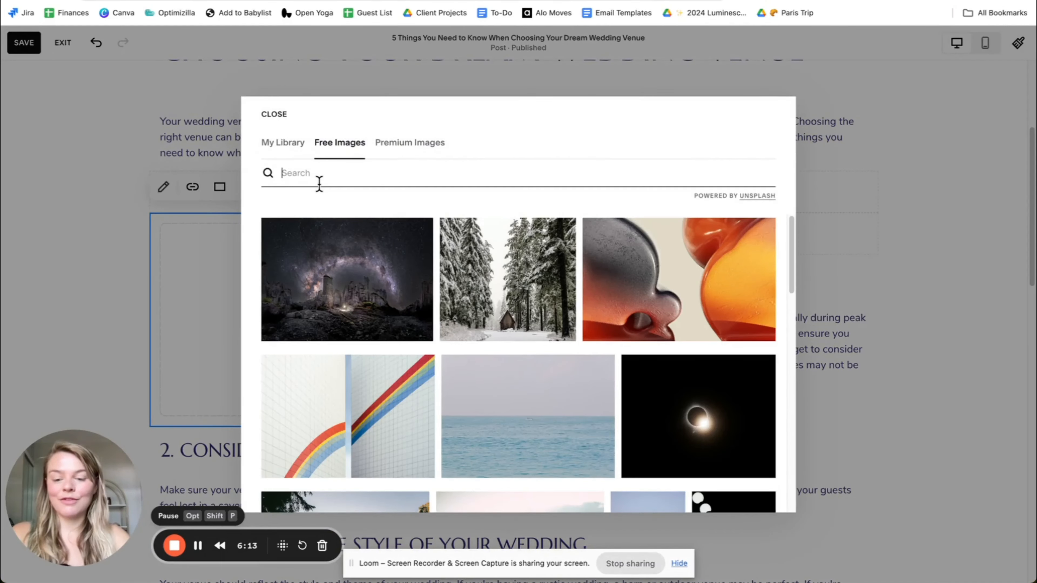
pyautogui.click(203, 543)
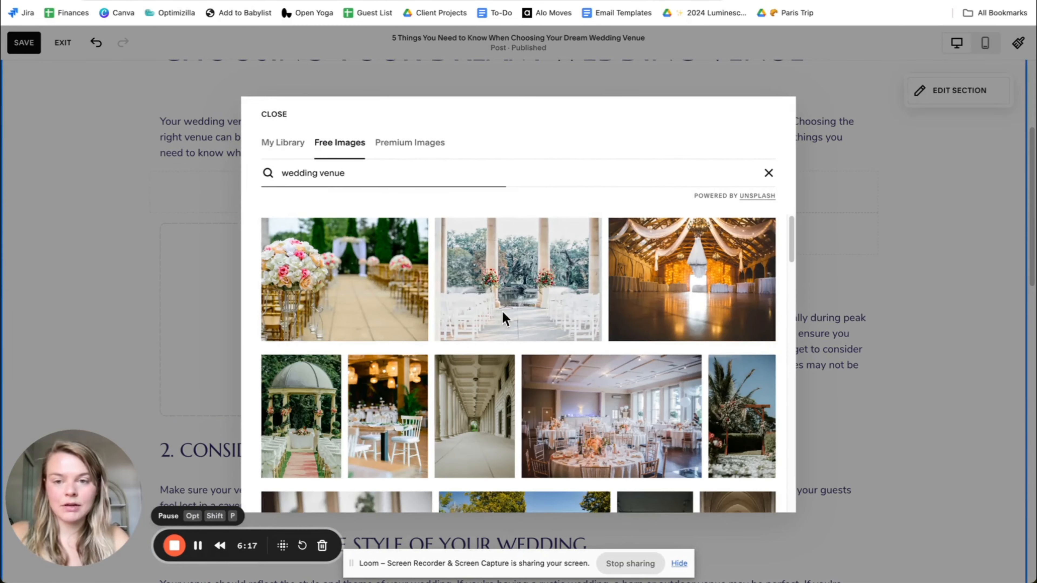
pyautogui.click(502, 312)
pyautogui.click(380, 396)
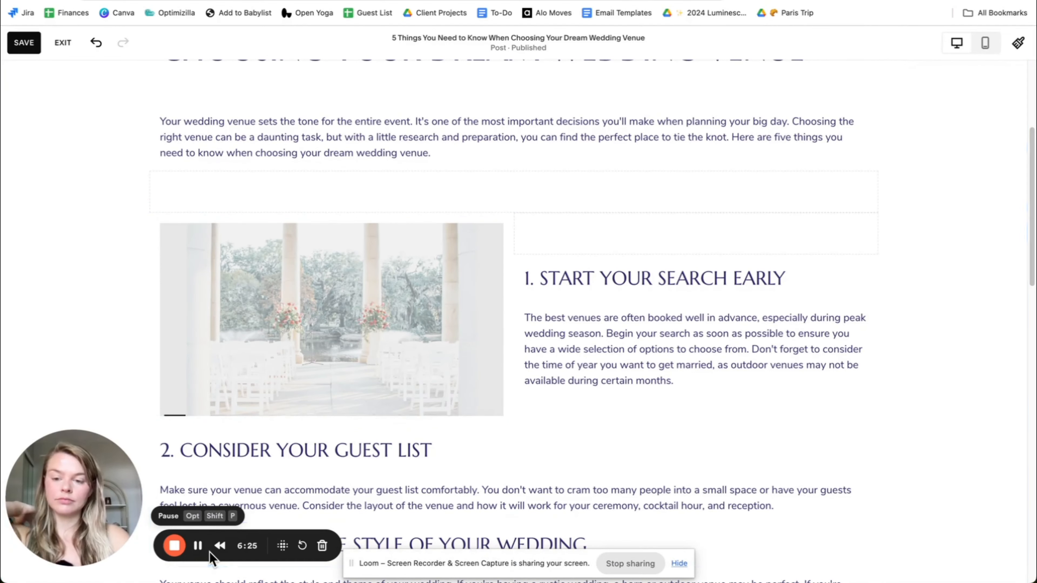
# Step: Delete the half-width spacer above the "Start your search early" text and insert a new spacer in the same place
pyautogui.scroll(5, 52, 308)
pyautogui.scroll(-6, 271, 222)
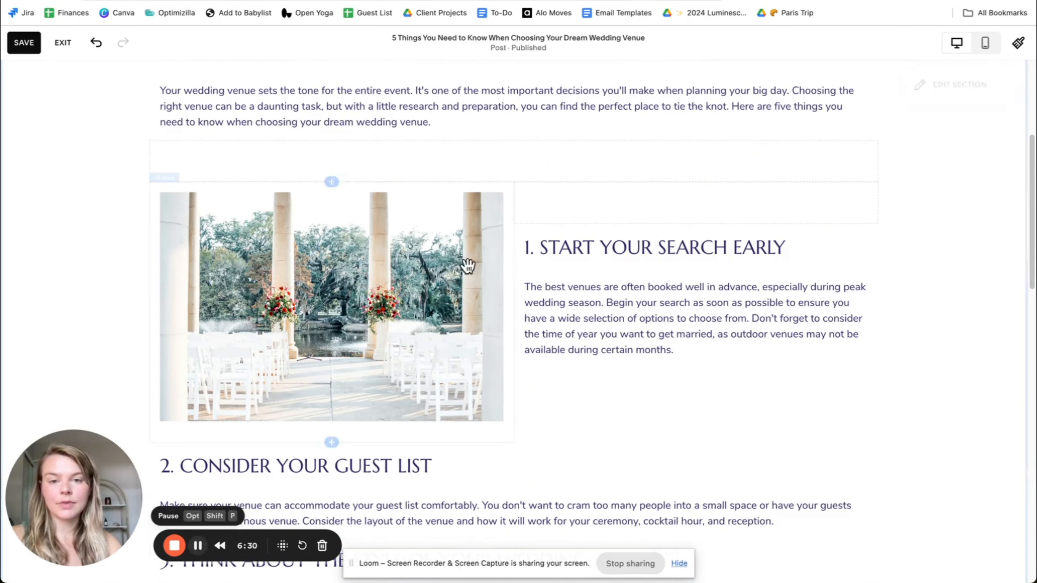
pyautogui.click(624, 209)
pyautogui.moveTo(695, 224)
pyautogui.mouseDown()
pyautogui.moveTo(698, 262)
pyautogui.moveTo(696, 216)
pyautogui.mouseUp()
pyautogui.click(528, 155)
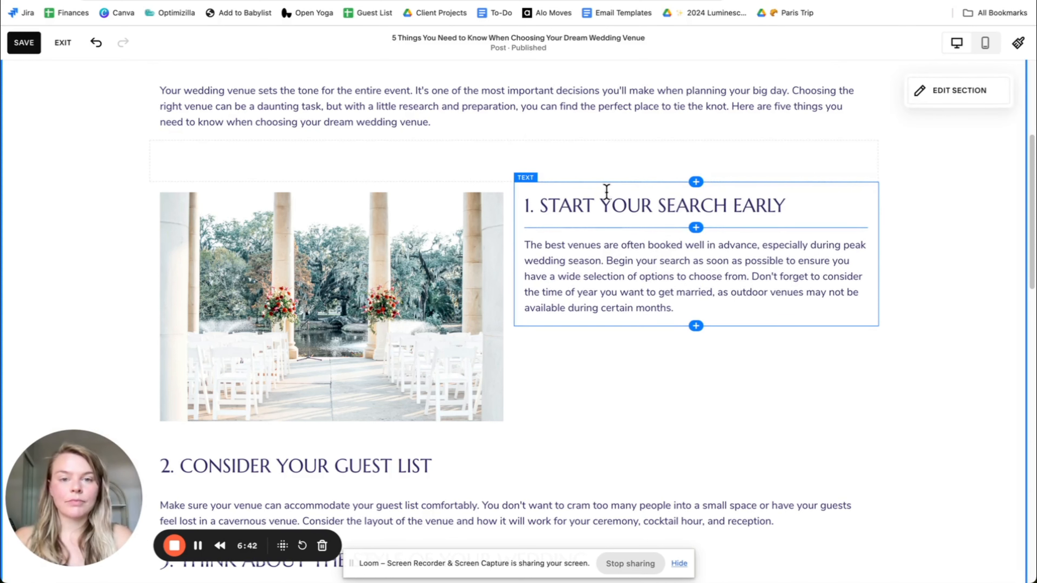
pyautogui.click(697, 182)
pyautogui.click(815, 252)
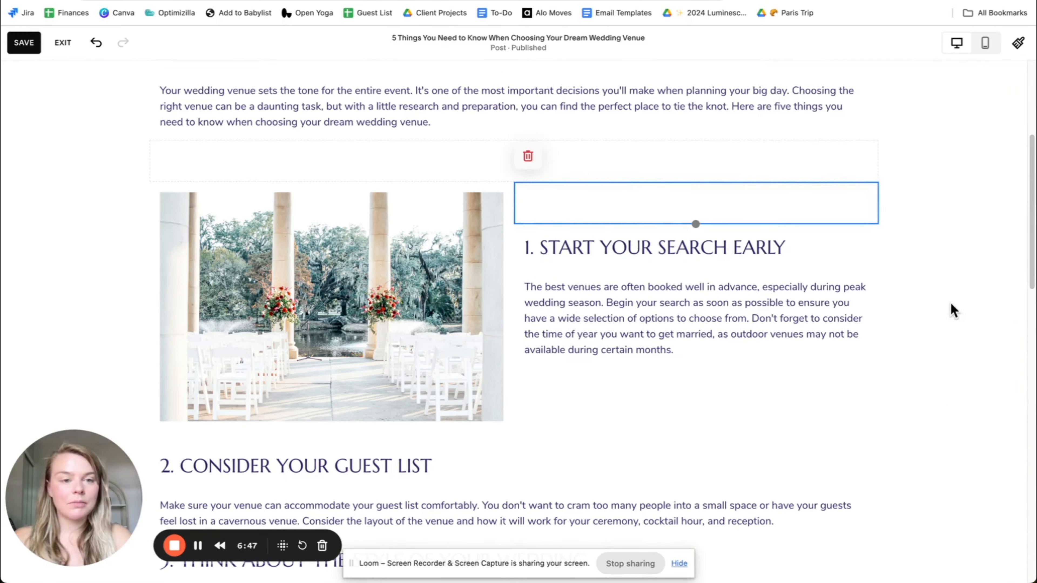
# Step: Preview the post in mobile view, examine how the image and text stack around the spacers, and return to desktop view
pyautogui.scroll(3, 436, 184)
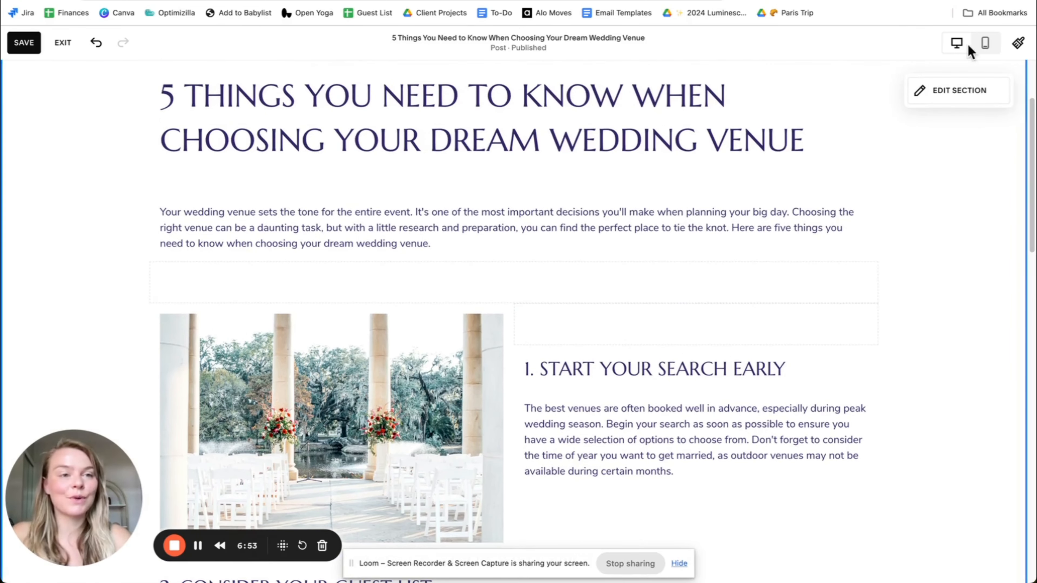
pyautogui.click(985, 42)
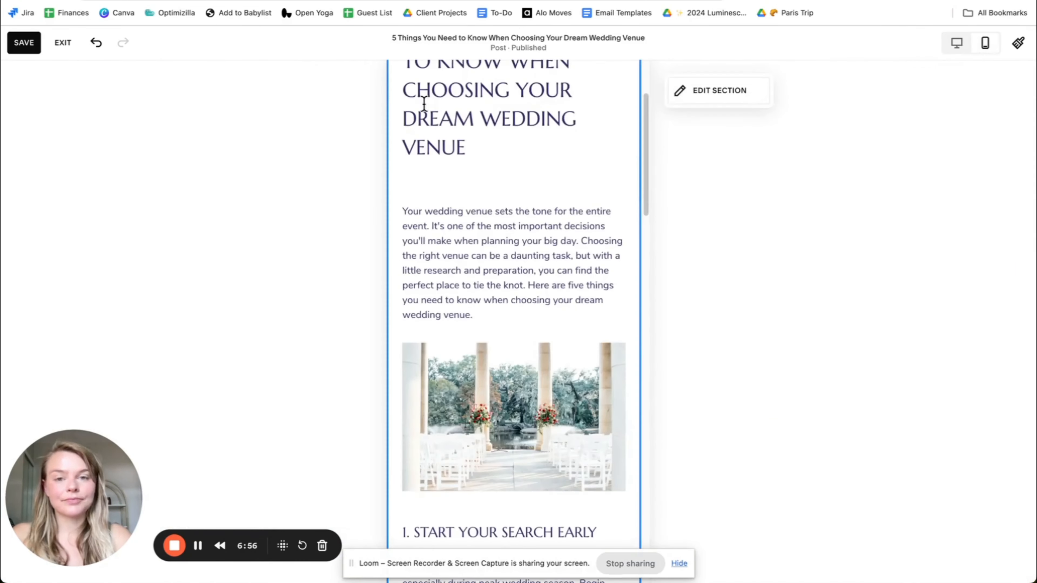
pyautogui.scroll(-5, 436, 192)
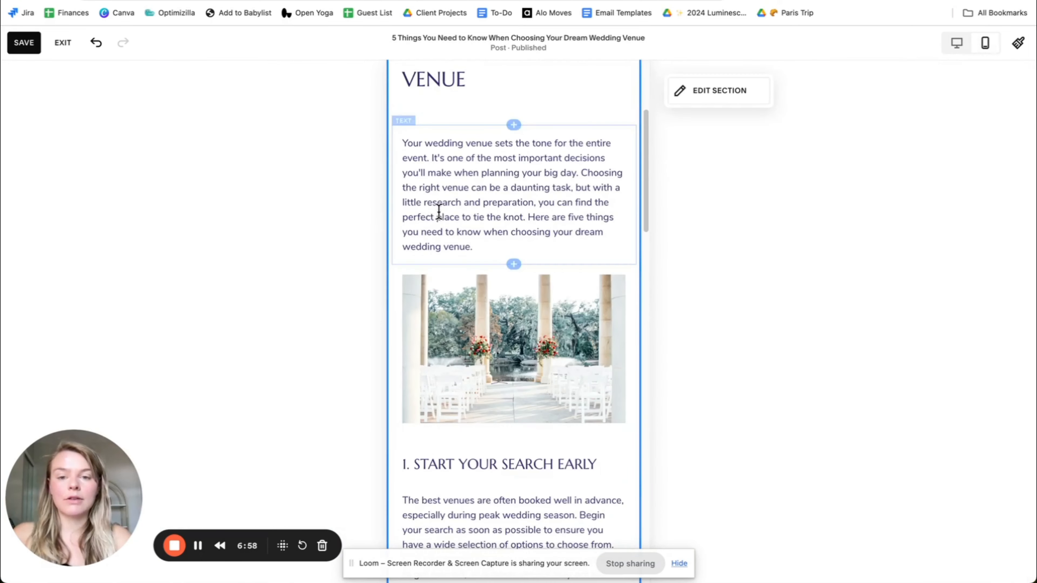
pyautogui.scroll(-3, 479, 193)
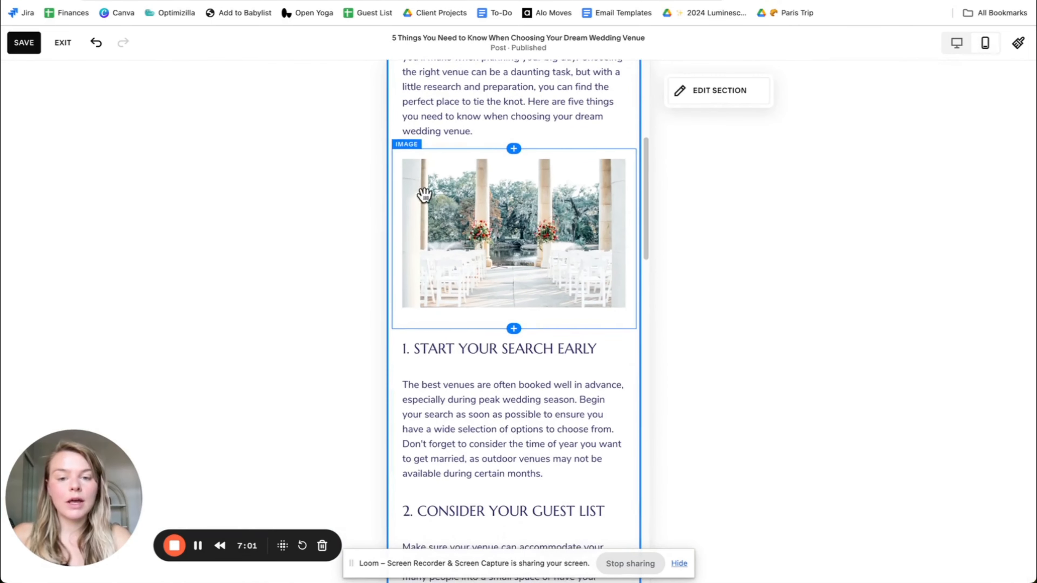
pyautogui.scroll(-5, 423, 195)
pyautogui.scroll(5, 470, 171)
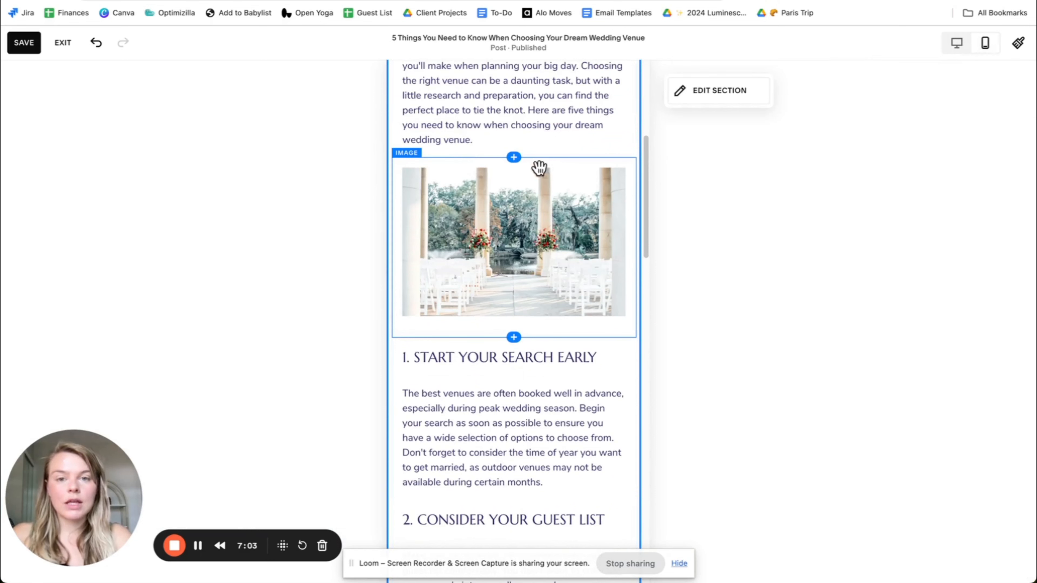
pyautogui.moveTo(482, 246)
pyautogui.mouseDown()
pyautogui.moveTo(495, 136)
pyautogui.moveTo(482, 235)
pyautogui.mouseUp()
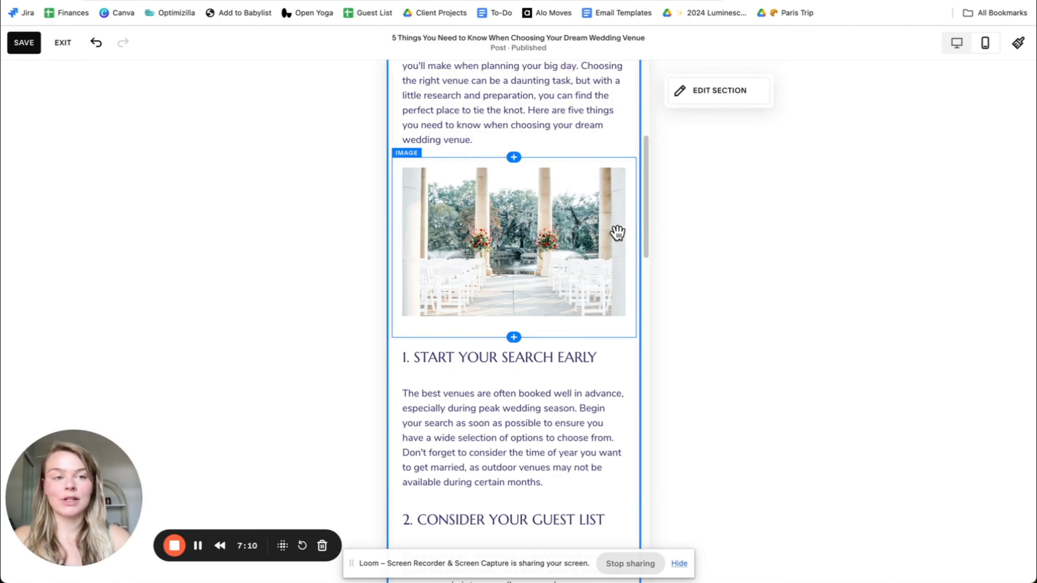
pyautogui.click(956, 42)
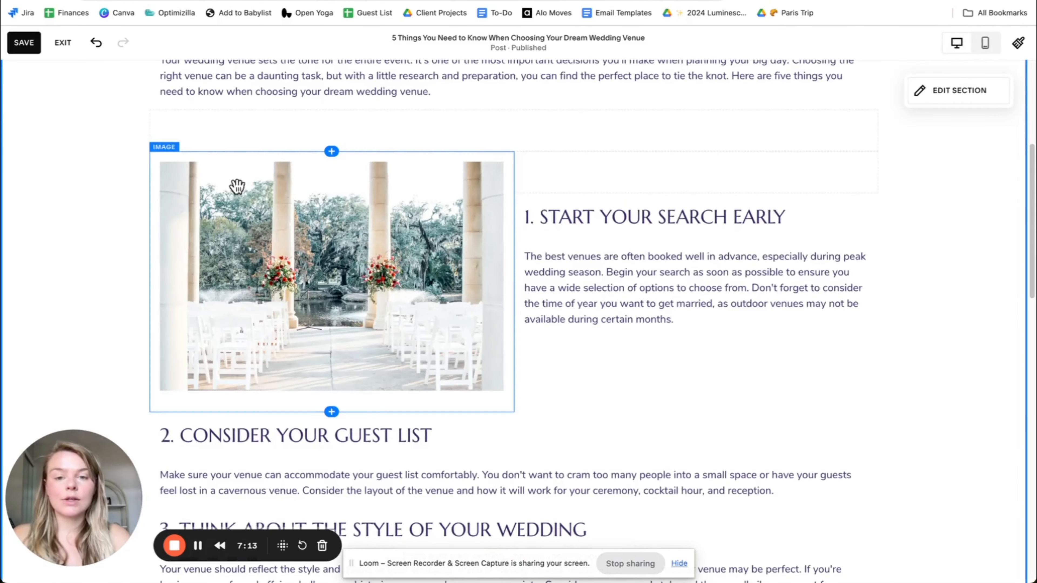
# Step: Insert a line block between the image row and the "Consider your guest list" heading
pyautogui.scroll(-2, 114, 266)
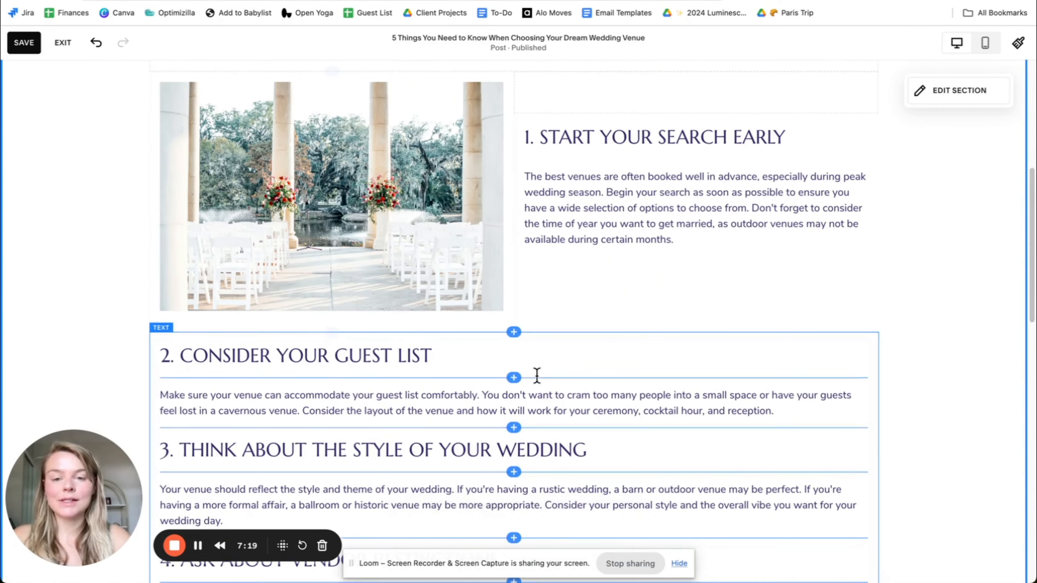
pyautogui.click(516, 334)
pyautogui.click(904, 399)
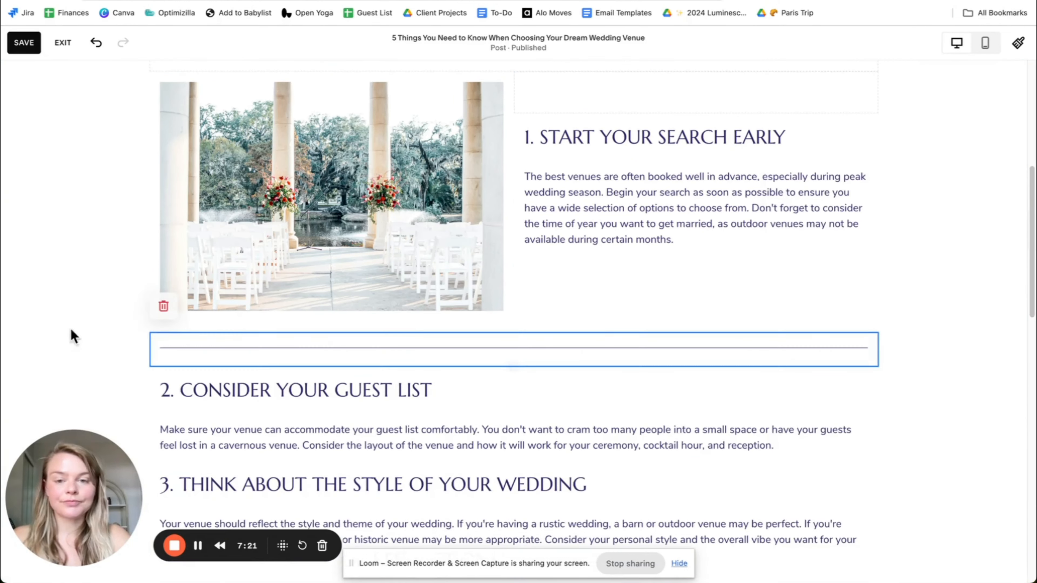
# Step: Review the post's layout with the divider line in desktop view and in mobile view
pyautogui.scroll(5, 66, 210)
pyautogui.scroll(3, 778, 309)
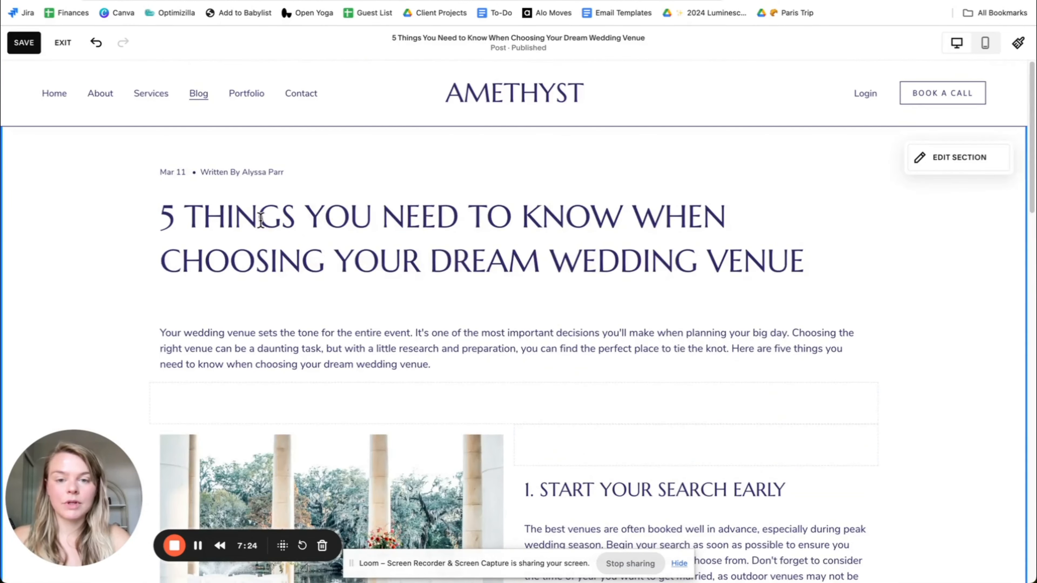
pyautogui.scroll(-8, 56, 196)
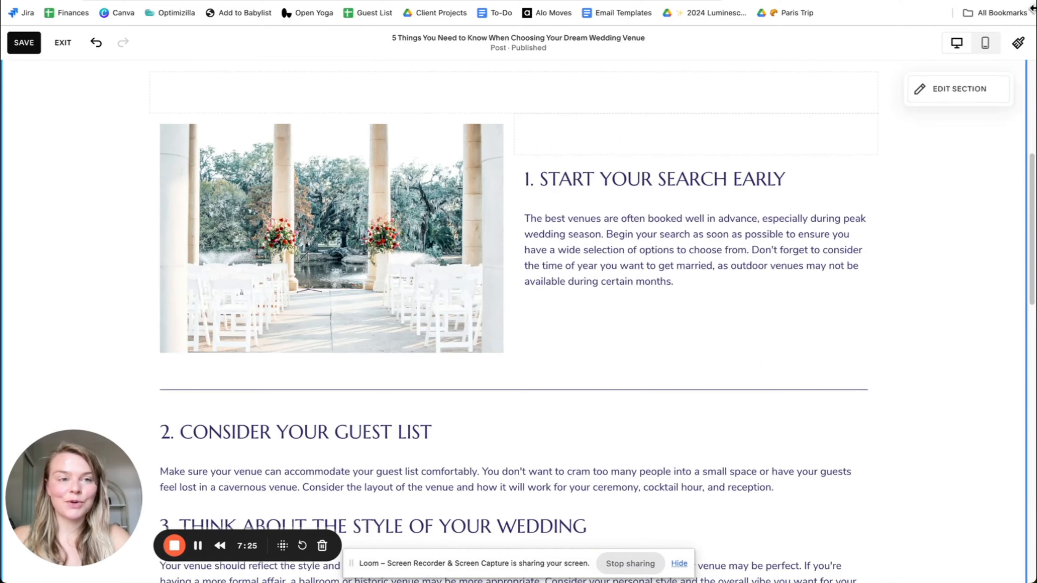
pyautogui.click(985, 42)
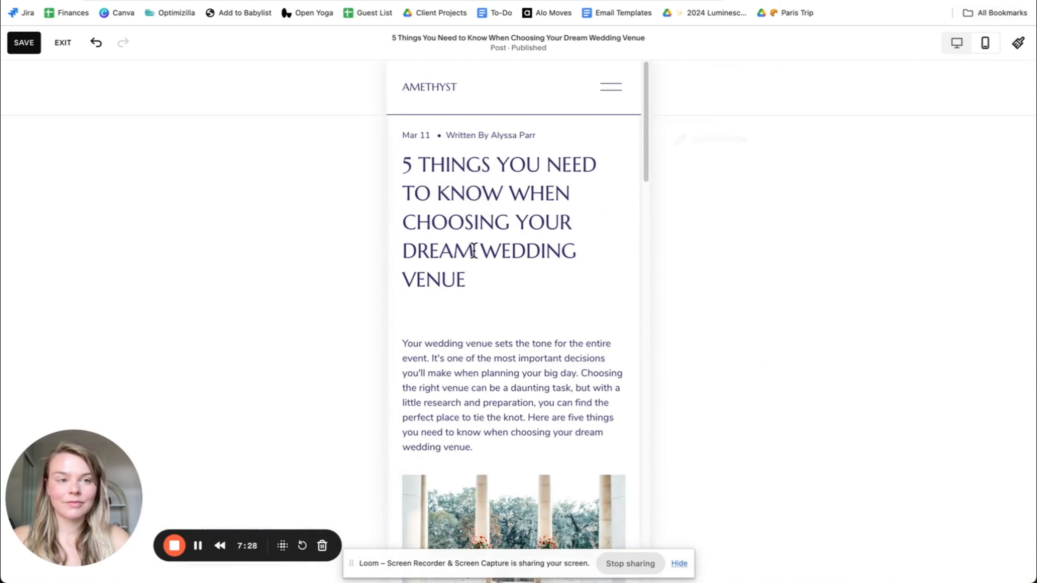
pyautogui.scroll(-10, 527, 266)
pyautogui.click(198, 551)
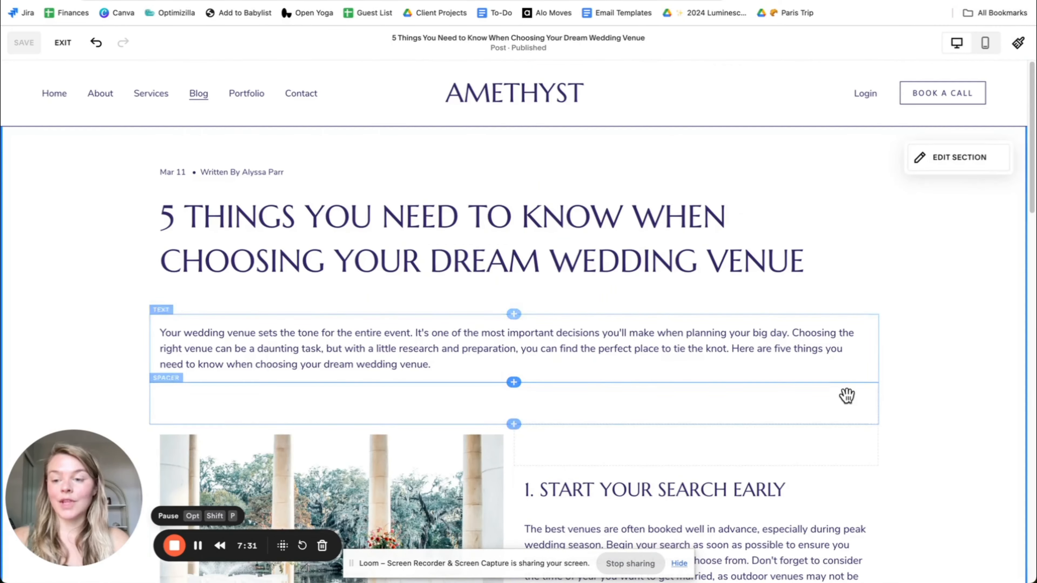
# Step: Try turning Show Author Name and Show Author Profile off and back on in the post's section format settings
pyautogui.click(930, 165)
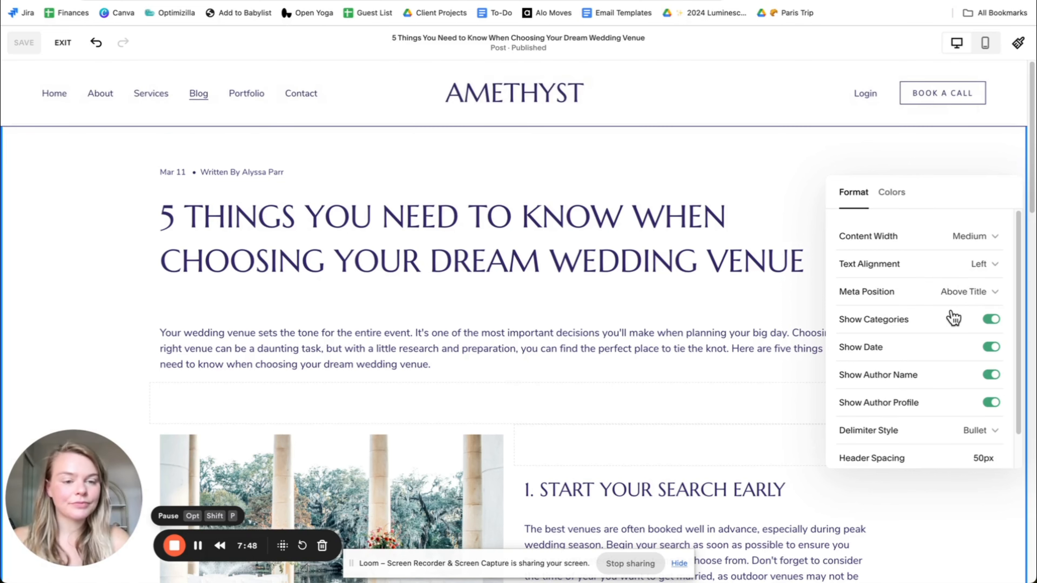
pyautogui.scroll(-20, 724, 294)
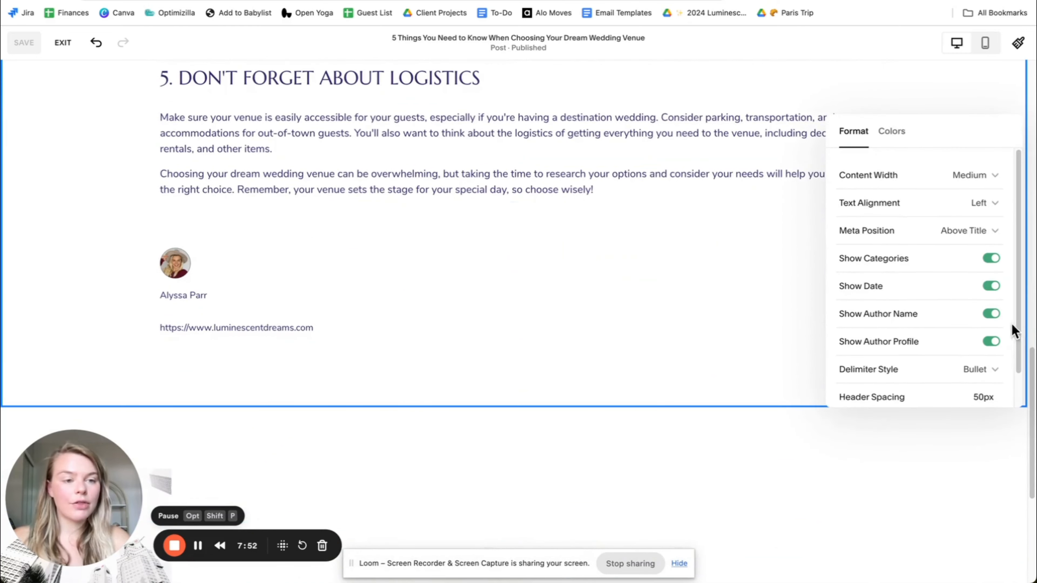
pyautogui.click(993, 314)
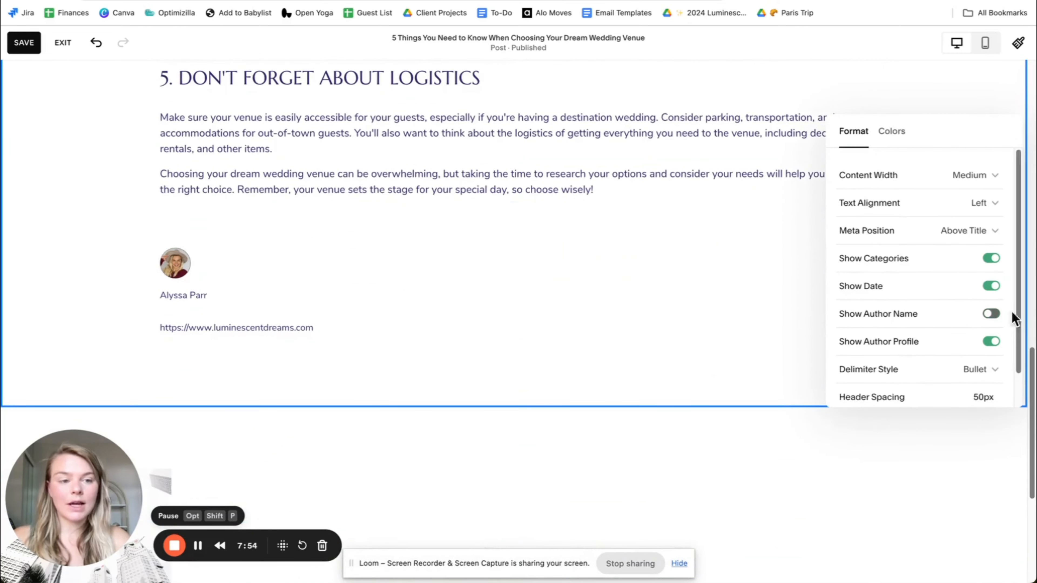
pyautogui.click(992, 315)
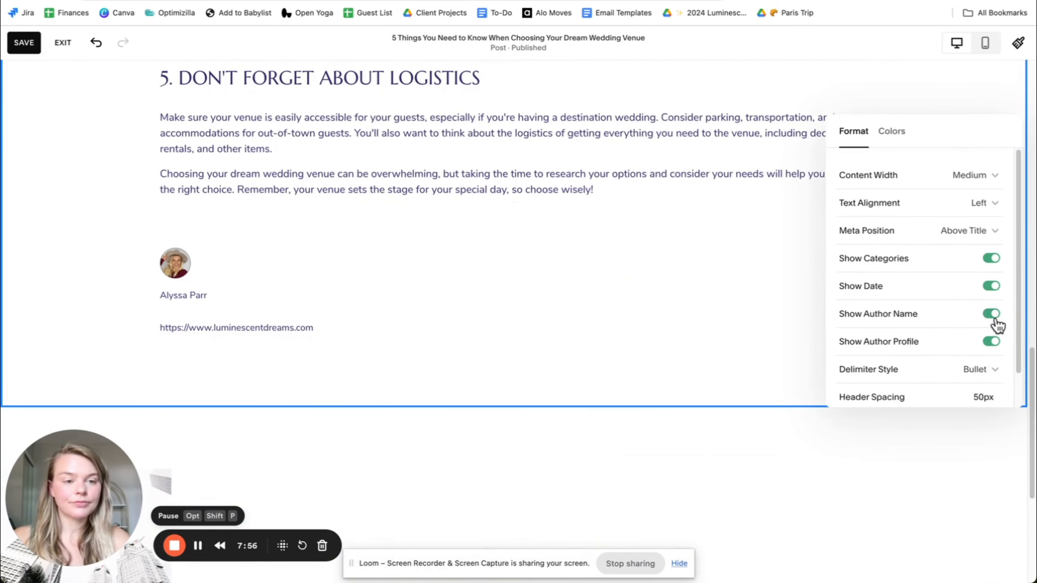
pyautogui.click(992, 343)
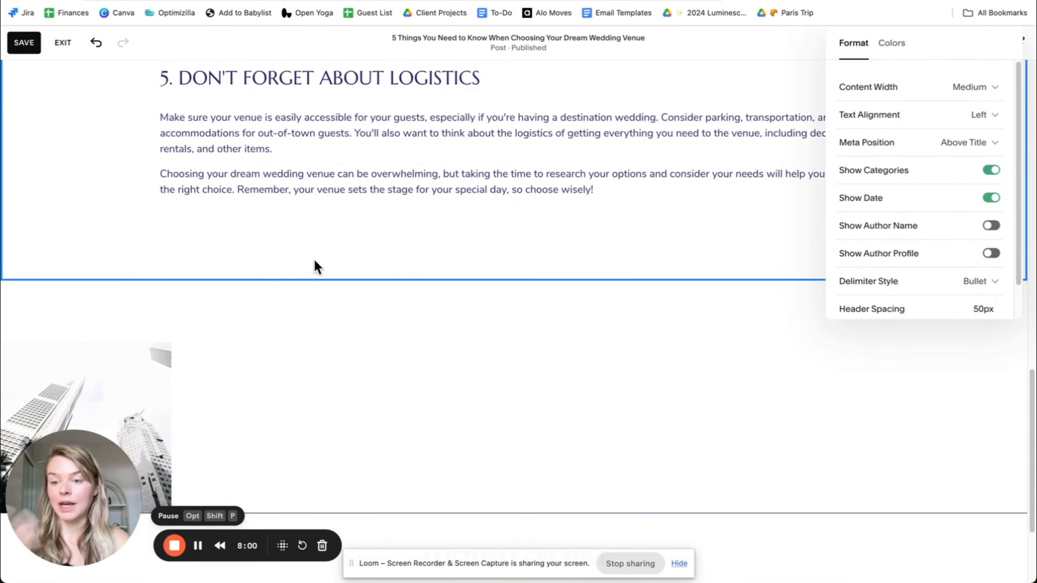
pyautogui.click(992, 253)
pyautogui.click(991, 225)
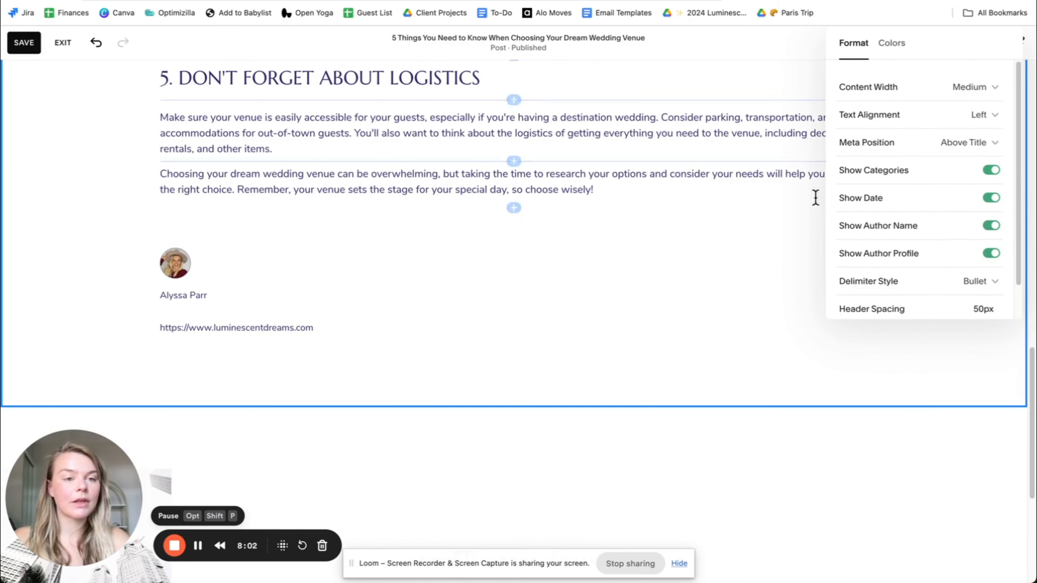
pyautogui.scroll(5, 284, 202)
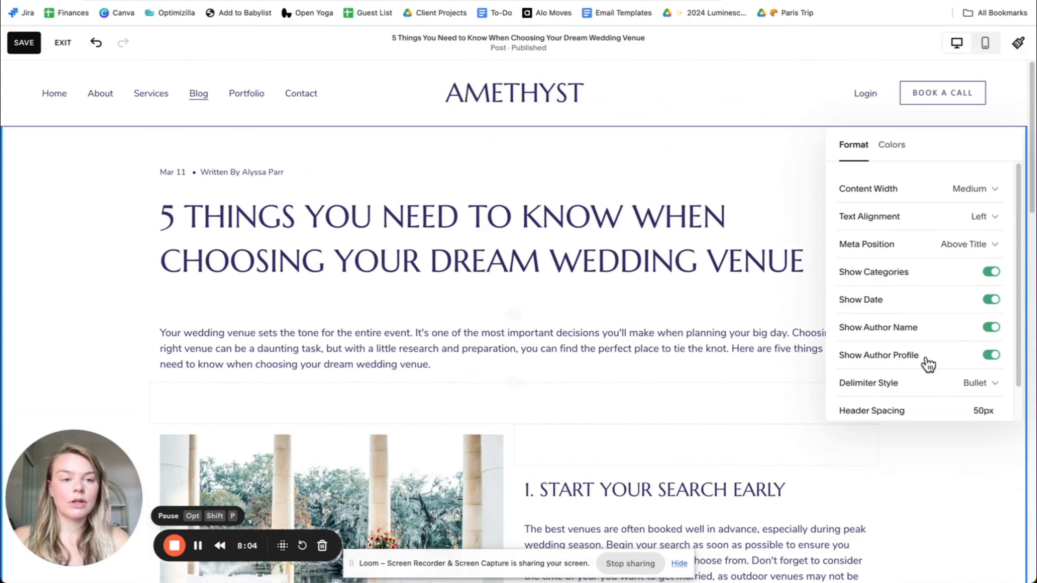
# Step: Try turning Show Date and Show Author Name off and back on, and look over the remaining format options
pyautogui.click(992, 301)
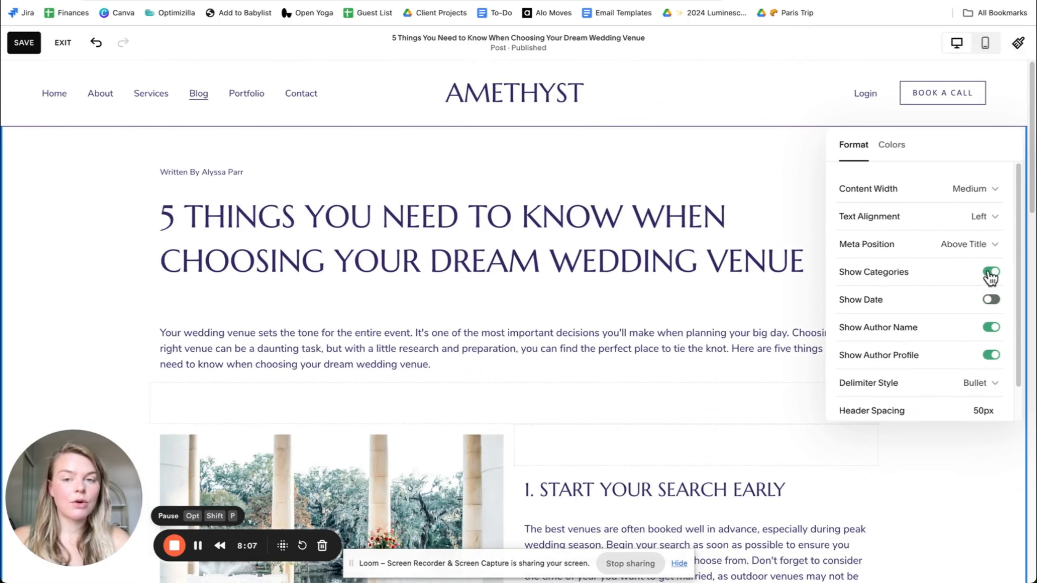
pyautogui.click(991, 301)
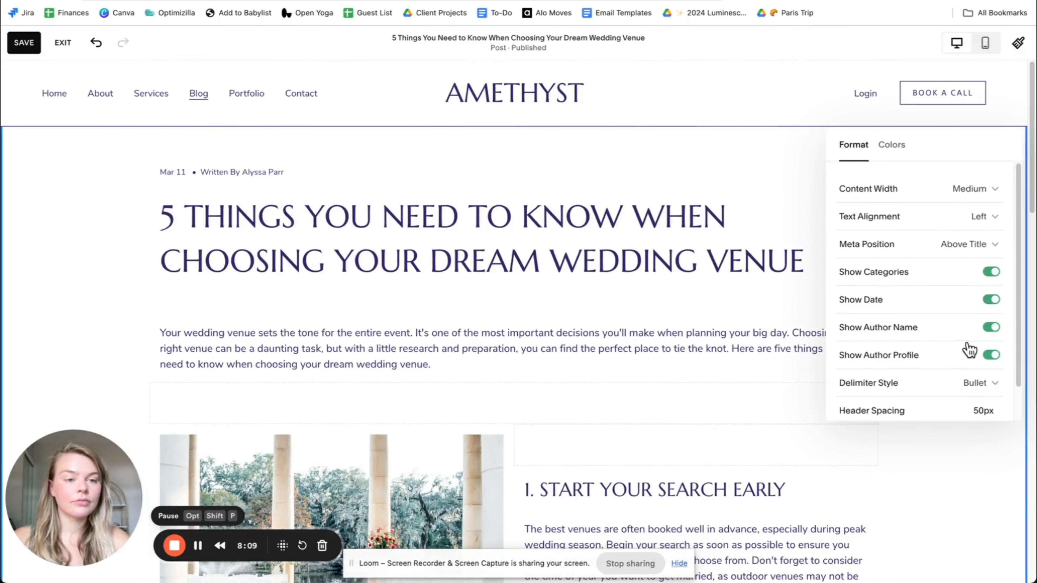
pyautogui.click(992, 329)
pyautogui.click(992, 329)
pyautogui.scroll(-1, 937, 308)
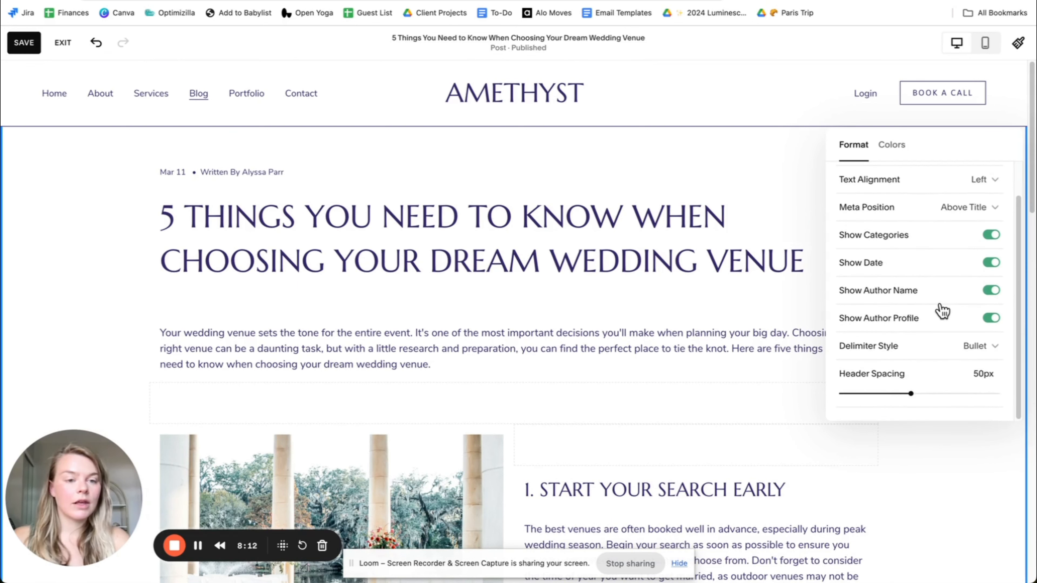
pyautogui.scroll(1, 898, 329)
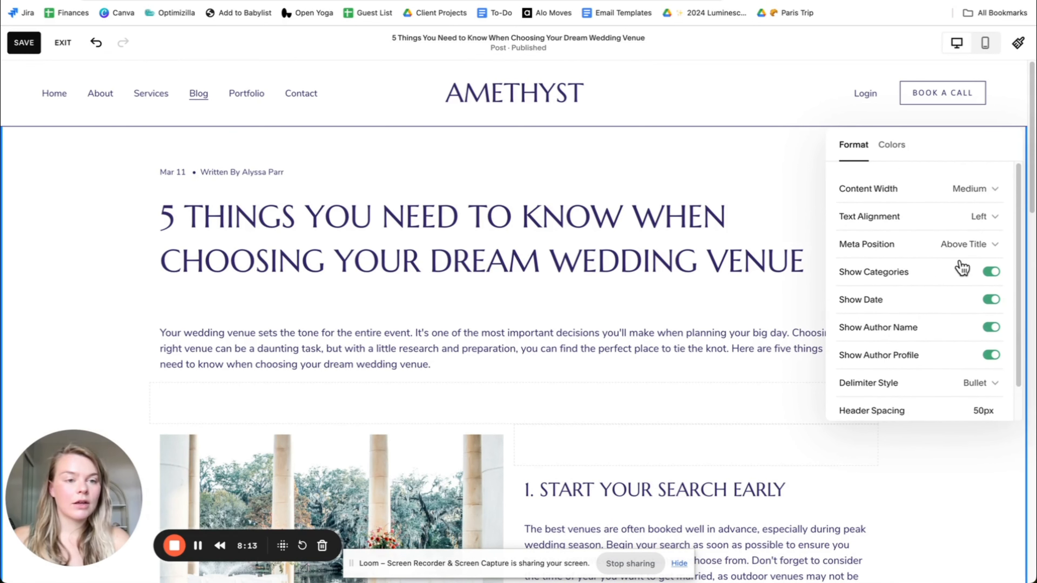
# Step: Try the Light 1 and Bright 2 color themes on the post section, and return it to Lightest 1
pyautogui.click(891, 144)
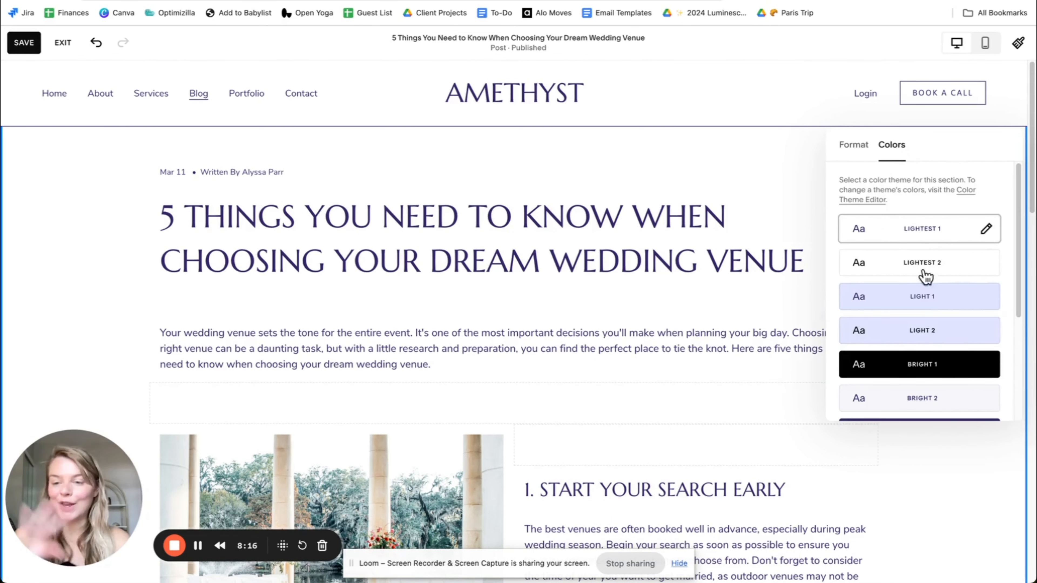
pyautogui.click(954, 292)
pyautogui.scroll(-5, 955, 326)
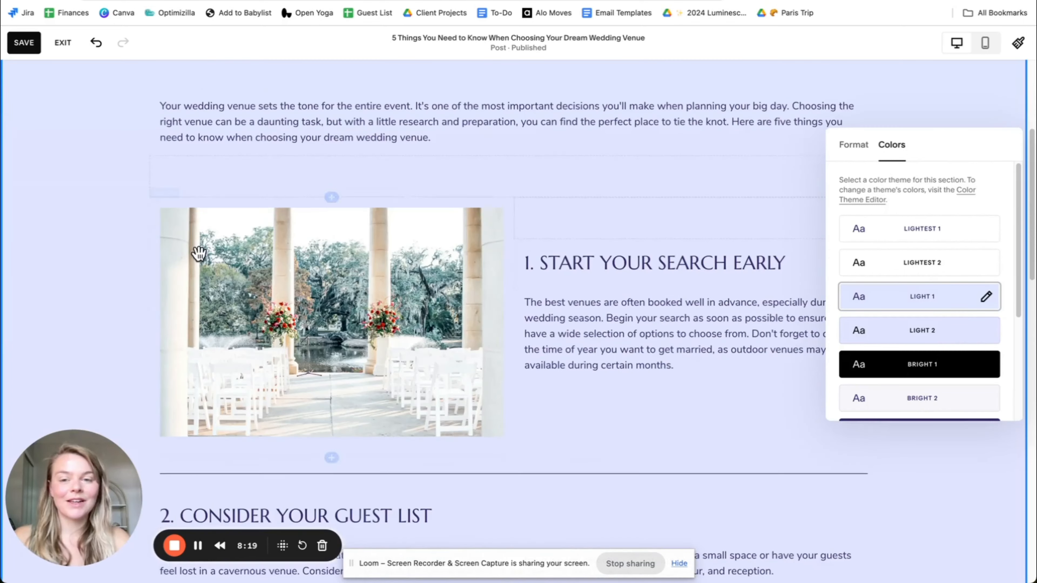
pyautogui.click(955, 398)
pyautogui.scroll(5, 377, 220)
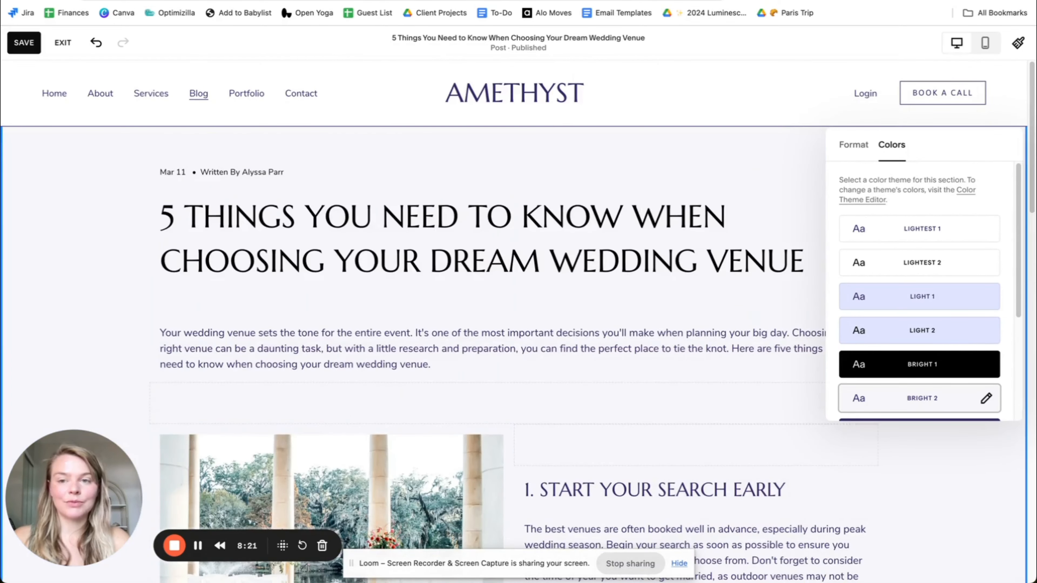
pyautogui.scroll(-5, 625, 173)
pyautogui.scroll(5, 347, 144)
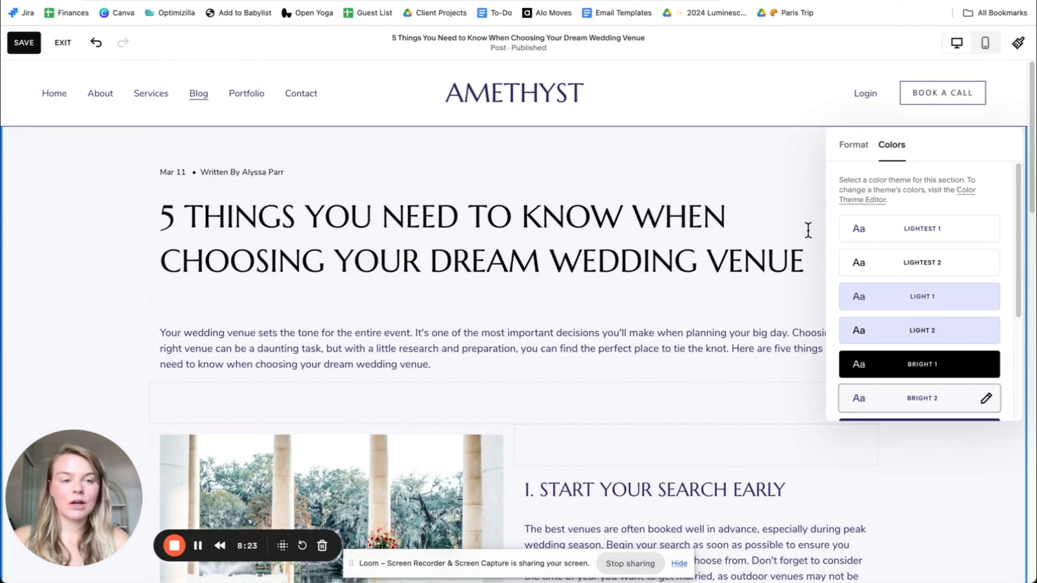
pyautogui.click(979, 239)
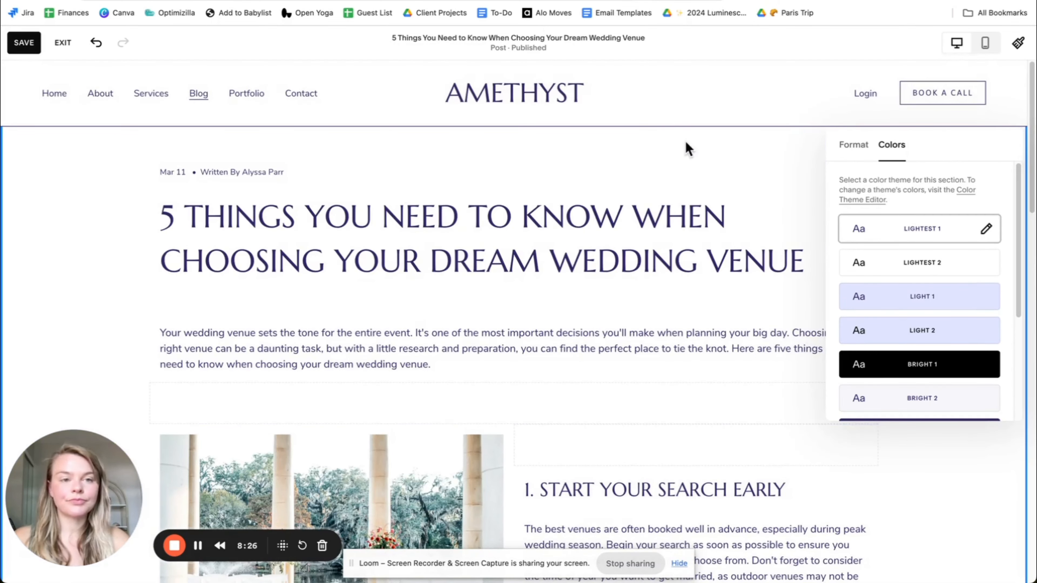
# Step: Save the blog post and exit editing mode
pyautogui.click(24, 43)
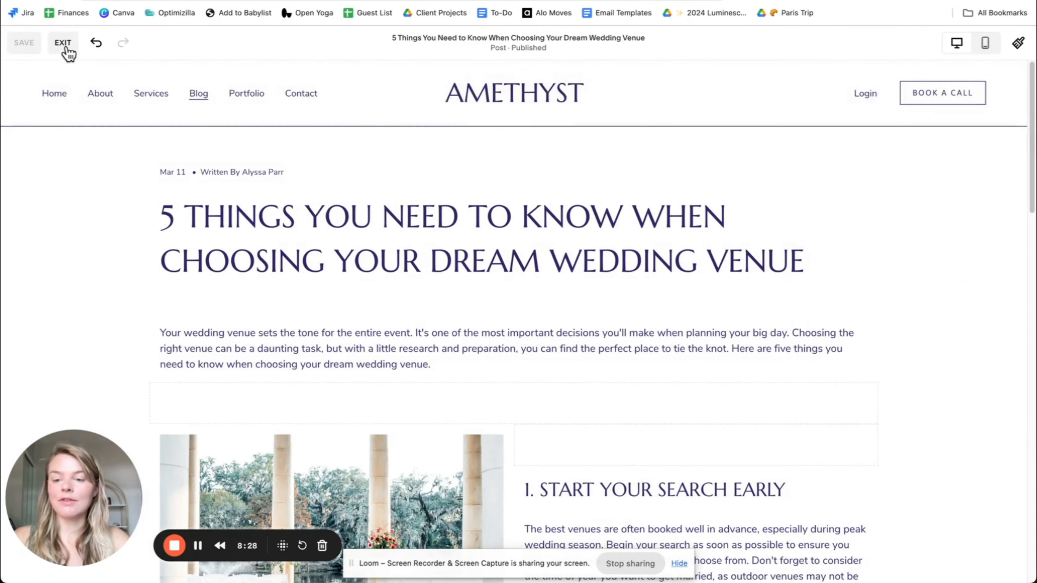
pyautogui.click(63, 43)
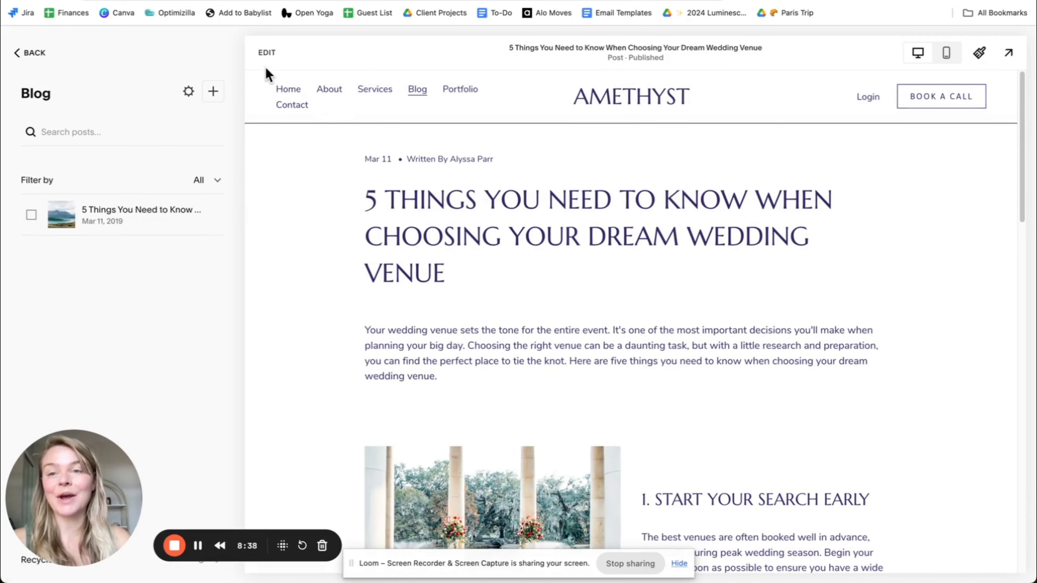
# Step: Reopen the wedding venue post for editing and review its content down to the author profile
pyautogui.click(266, 58)
pyautogui.scroll(-10, 411, 301)
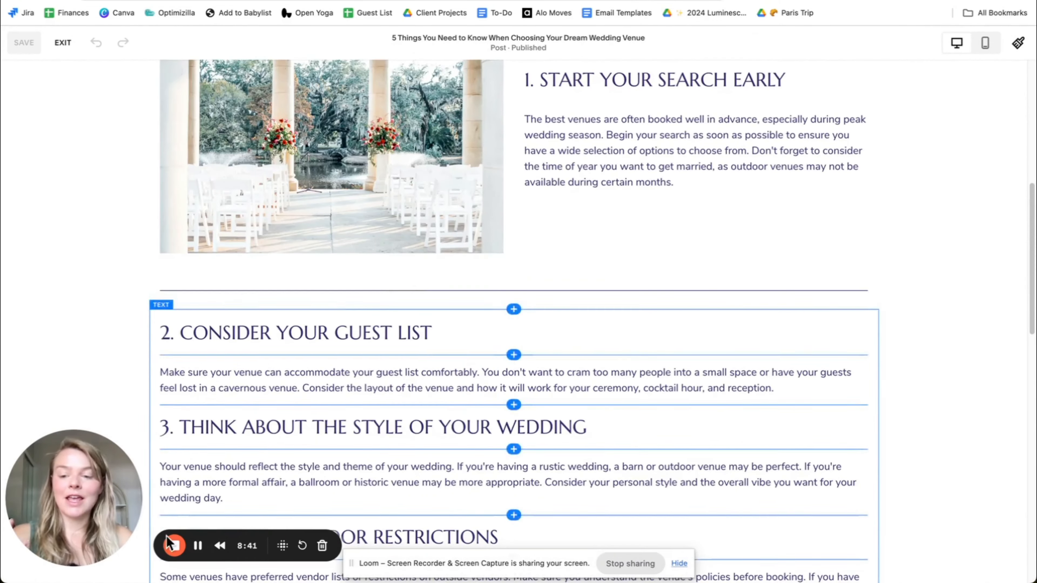
pyautogui.scroll(-20, 127, 255)
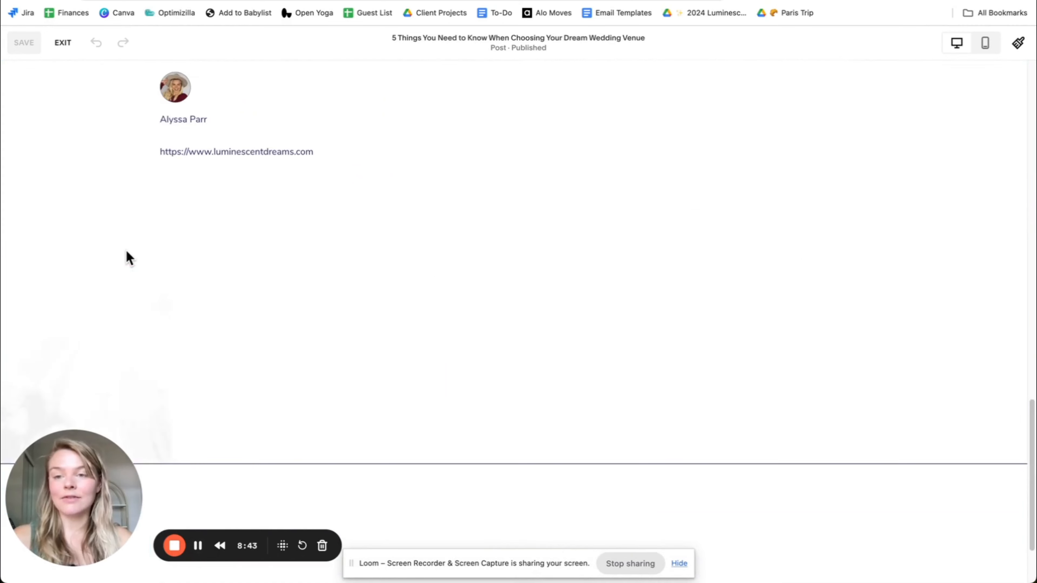
pyautogui.scroll(5, 128, 257)
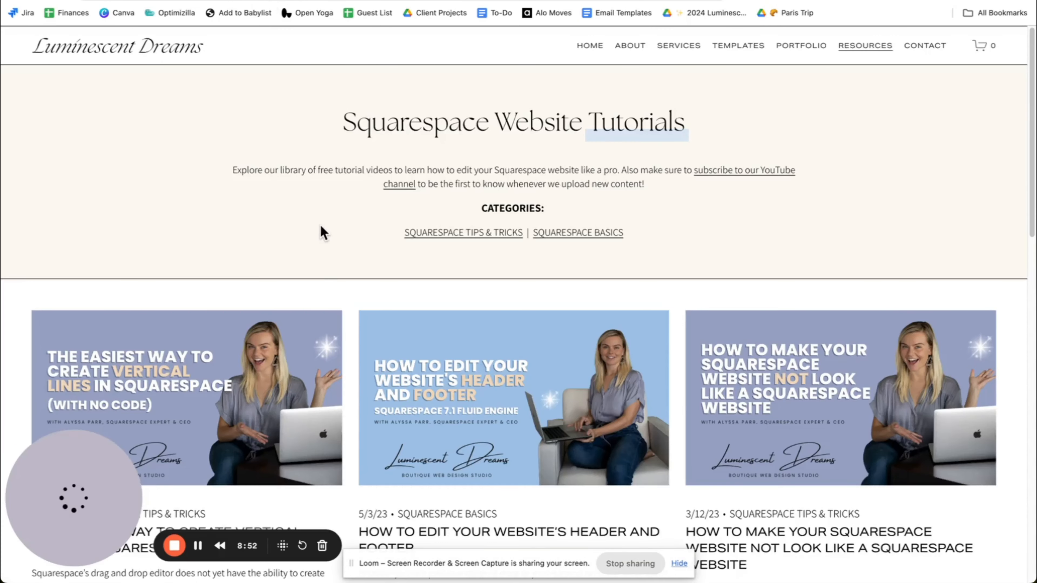
# Step: On the Luminescent Dreams tutorials page, open the "How to Edit Your Website's Header and Footer" post and review its layout
pyautogui.scroll(-5, 449, 253)
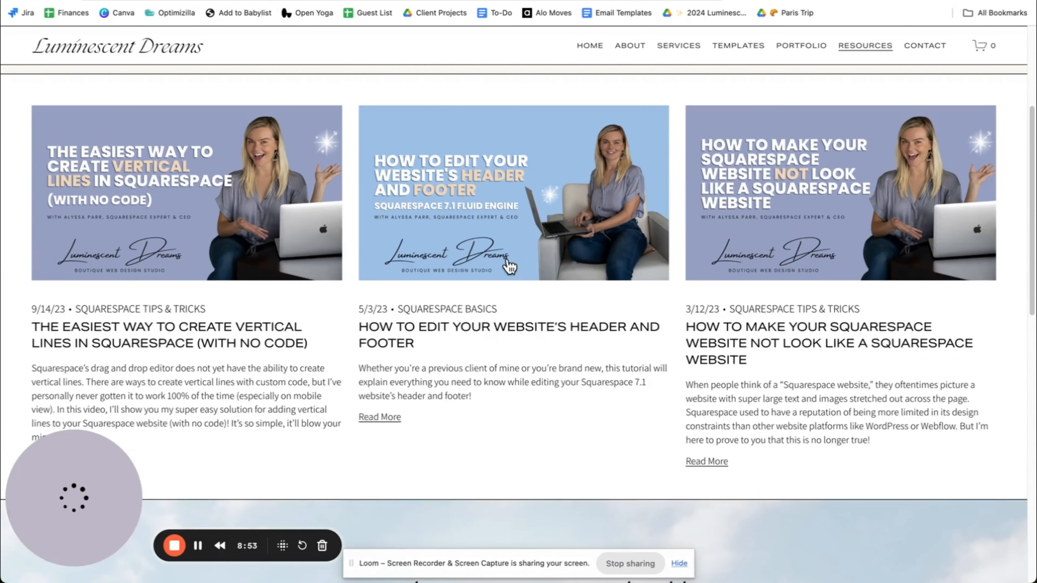
pyautogui.click(453, 208)
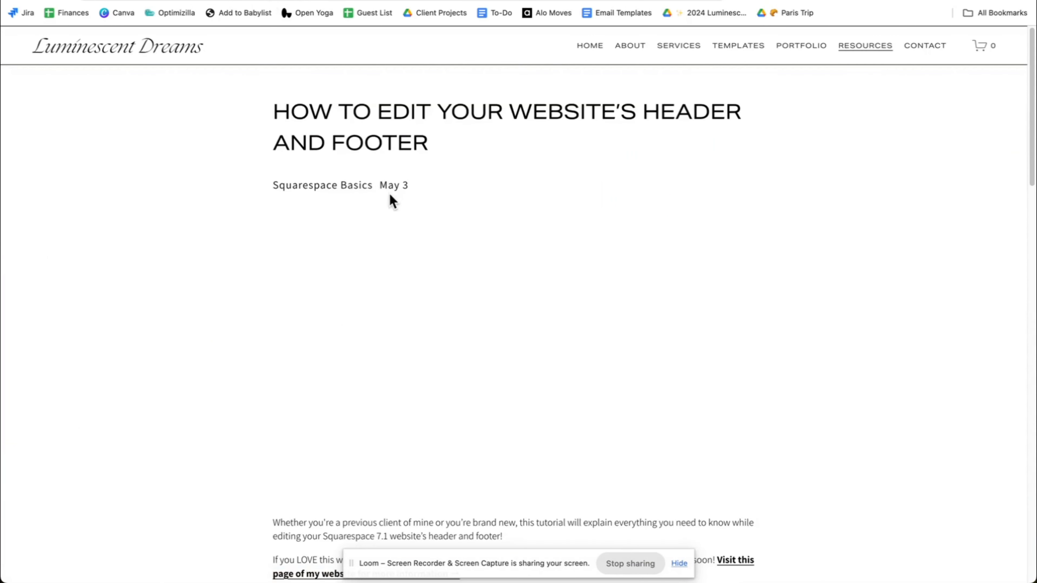
pyautogui.scroll(-5, 701, 248)
pyautogui.scroll(-4, 585, 213)
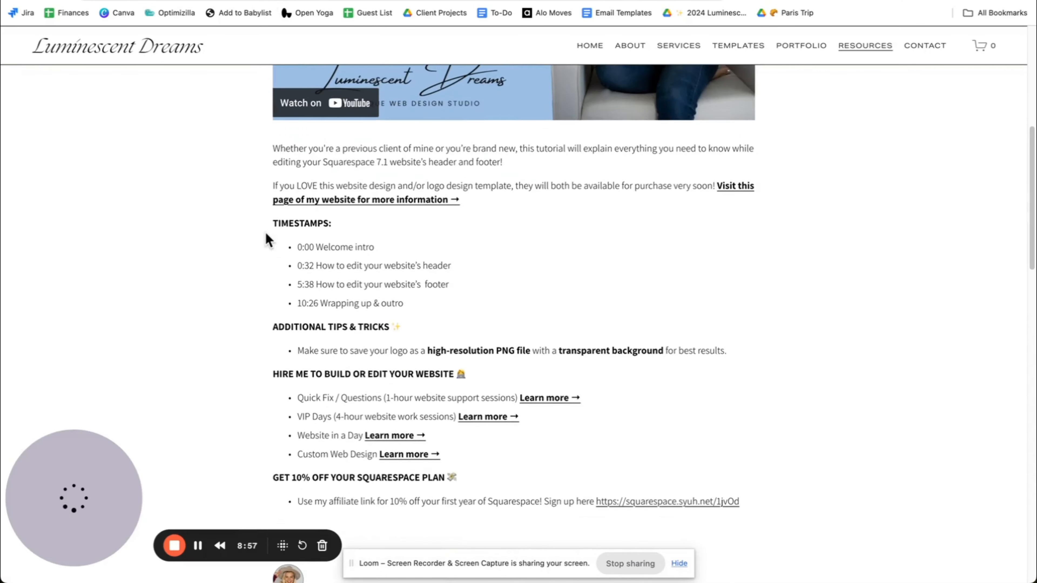
pyautogui.scroll(10, 268, 220)
pyautogui.scroll(-8, 268, 224)
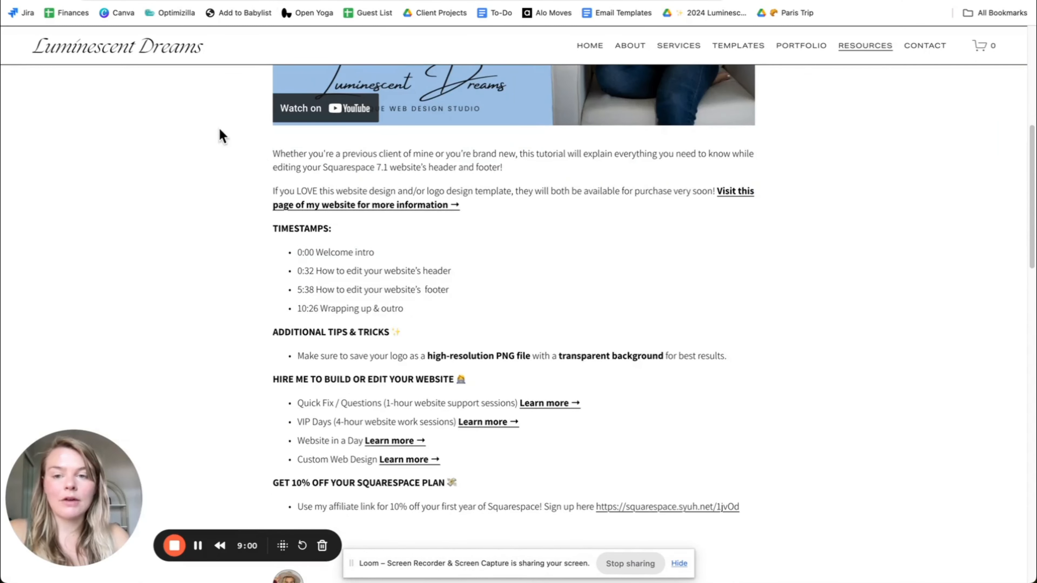
# Step: Examine the example post's Timestamps, Additional Tips & Tricks, and Hire Me sections by highlighting their text
pyautogui.moveTo(271, 229); pyautogui.dragTo(414, 379)
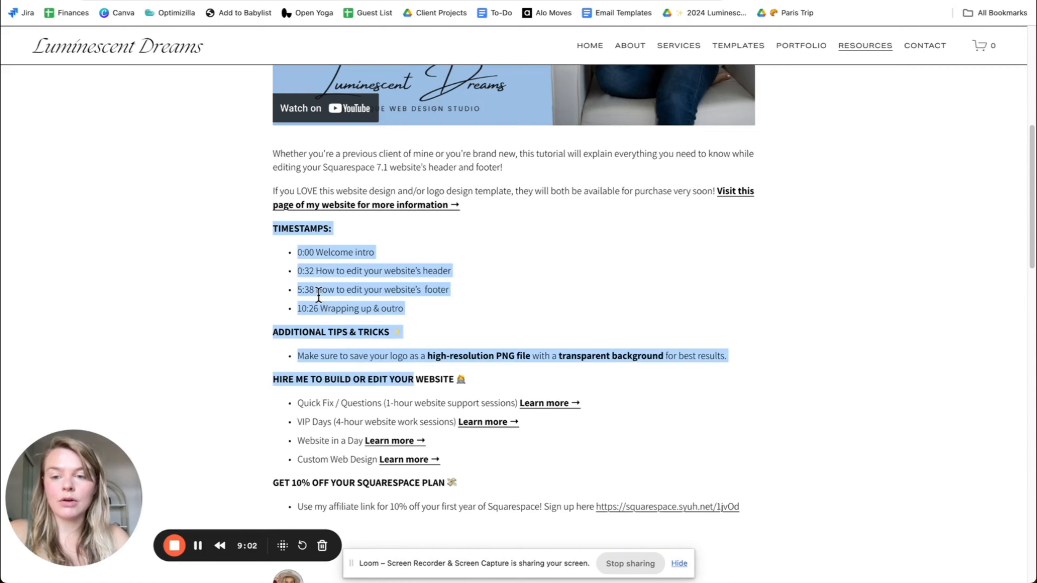
pyautogui.scroll(-1, 431, 351)
pyautogui.moveTo(269, 311); pyautogui.dragTo(696, 351)
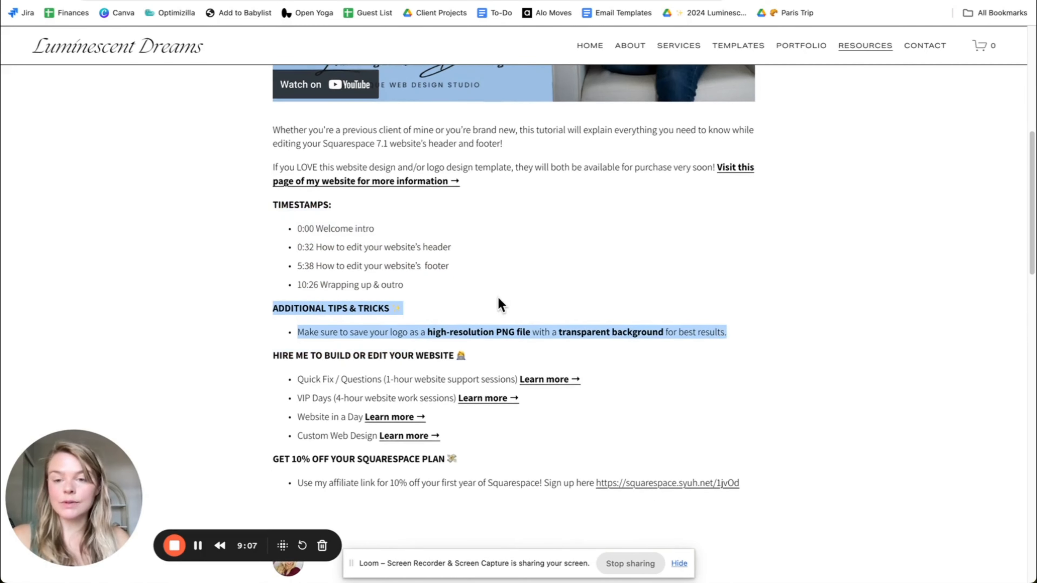
pyautogui.scroll(-5, 252, 161)
pyautogui.moveTo(273, 159); pyautogui.dragTo(458, 248)
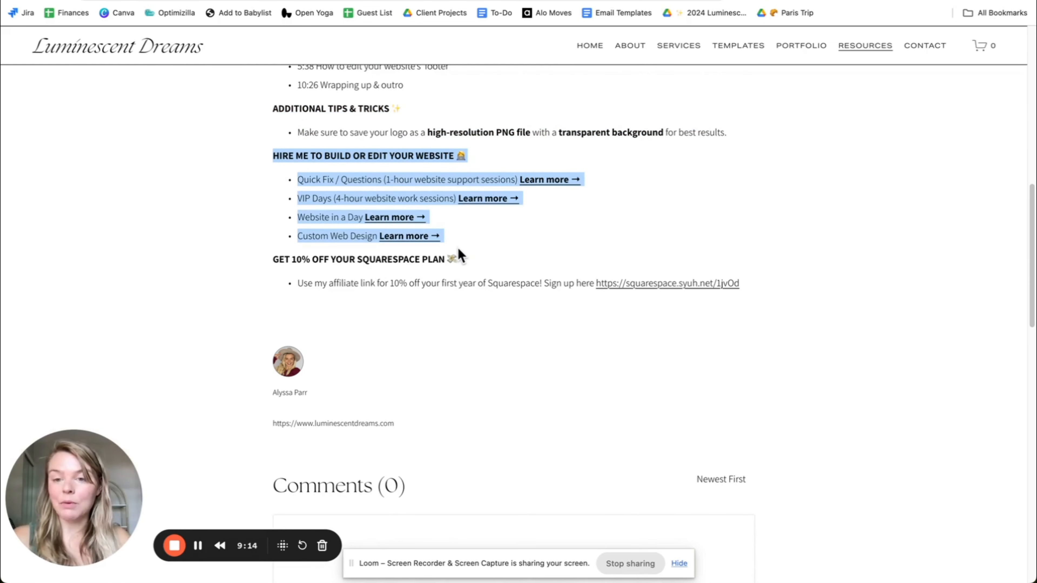
# Step: Examine the Squarespace plan affiliate offer, and highlight it together with the Hire Me section as the post's promotional ending
pyautogui.click(266, 262)
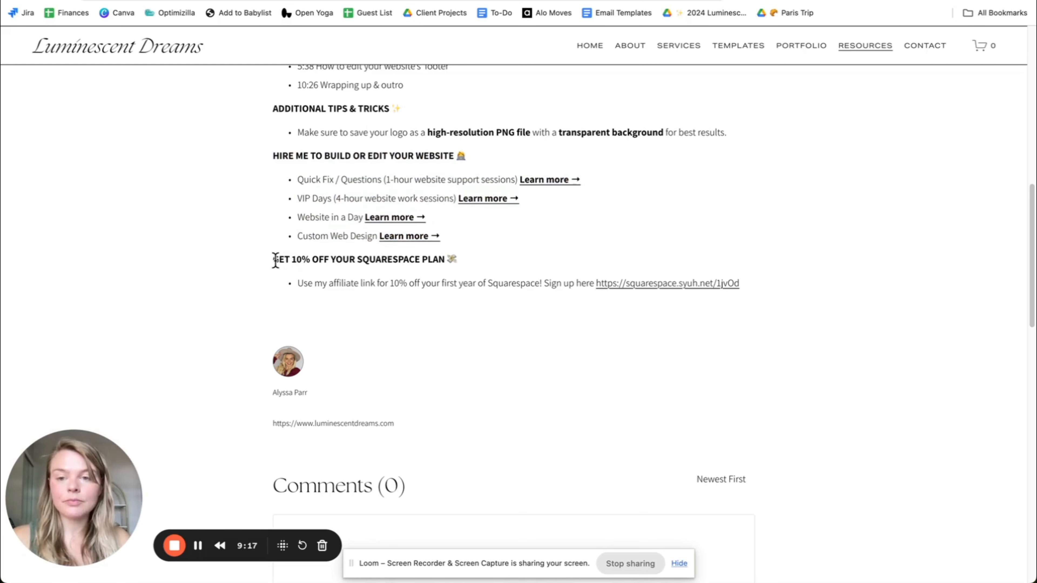
pyautogui.moveTo(275, 260); pyautogui.dragTo(739, 277)
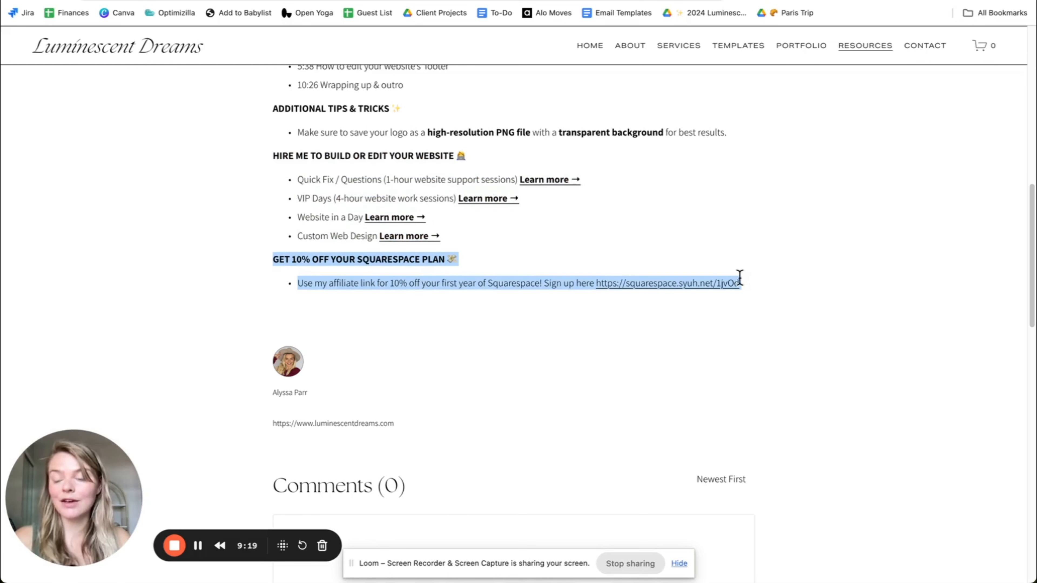
pyautogui.click(391, 284)
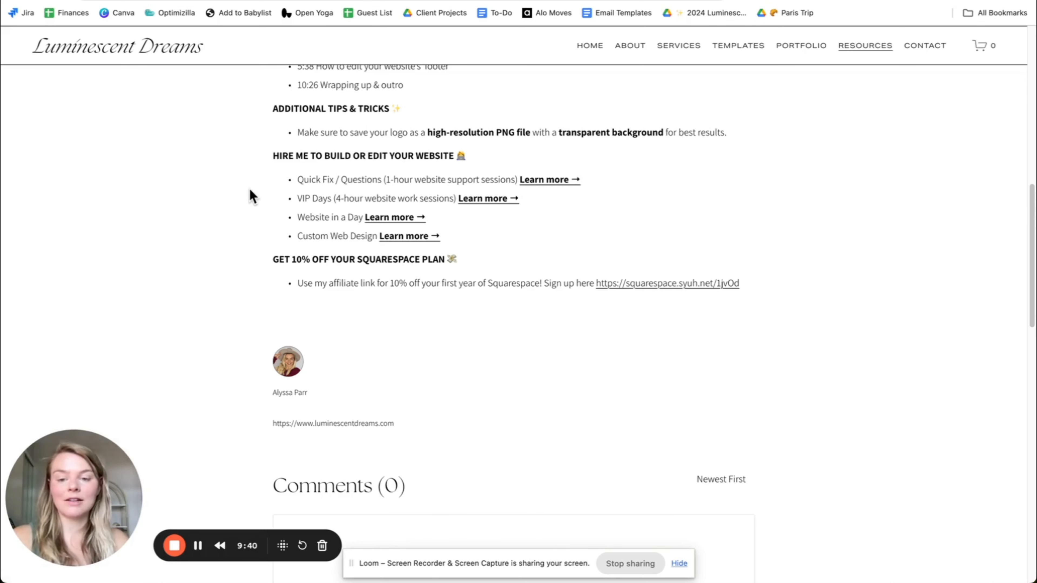
pyautogui.scroll(3, 250, 204)
pyautogui.moveTo(272, 263); pyautogui.dragTo(732, 413)
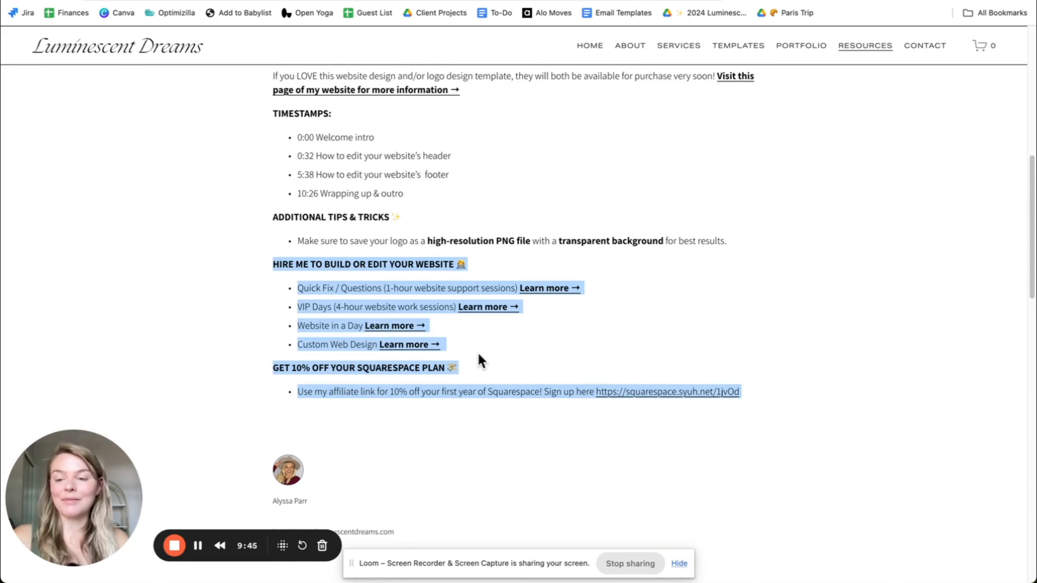
# Step: Review the example blog post's timestamps, tips, service links, newsletter sign-up section and site footer
pyautogui.scroll(-6, 352, 281)
pyautogui.scroll(6, 350, 287)
pyautogui.click(303, 278)
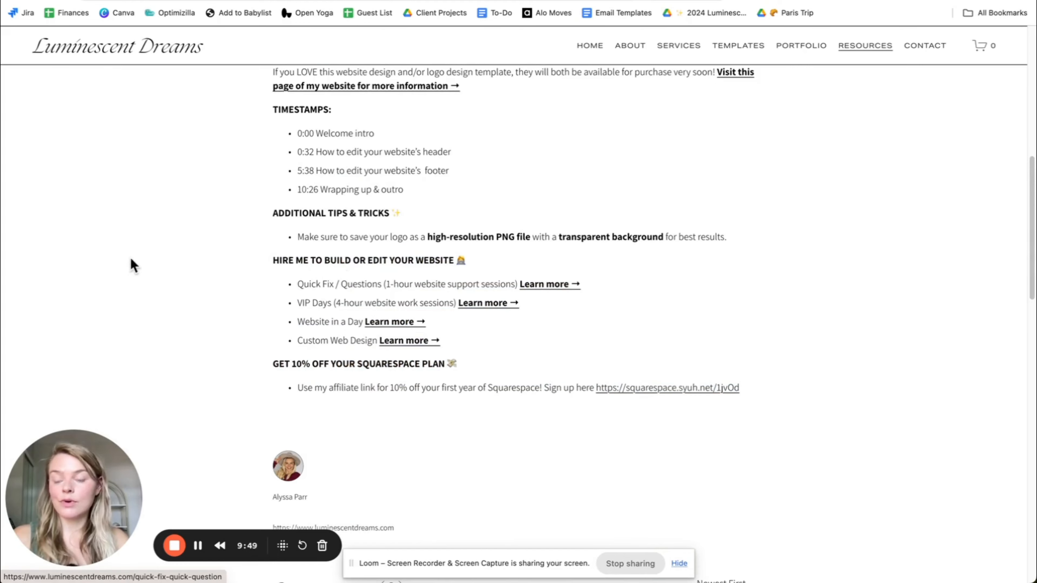
pyautogui.scroll(-2, 245, 236)
pyautogui.scroll(-8, 298, 220)
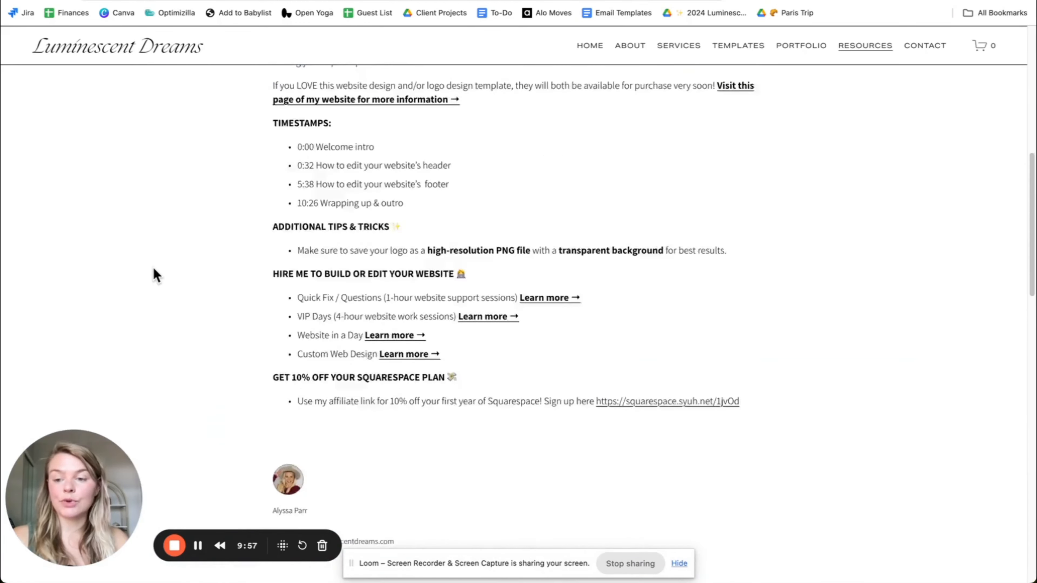
pyautogui.scroll(-10, 156, 273)
pyautogui.scroll(-8, 154, 269)
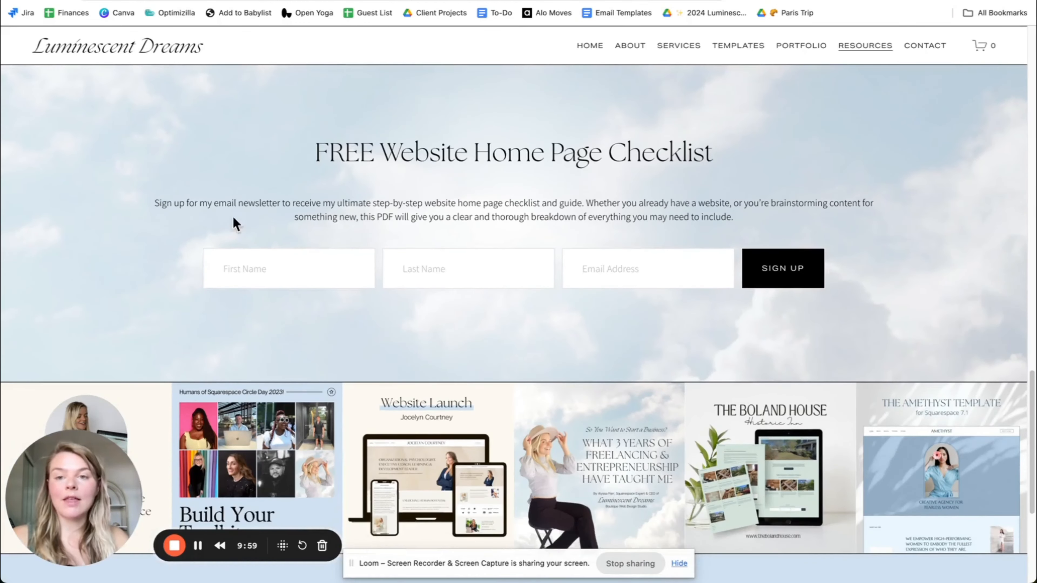
pyautogui.moveTo(269, 156); pyautogui.dragTo(428, 214)
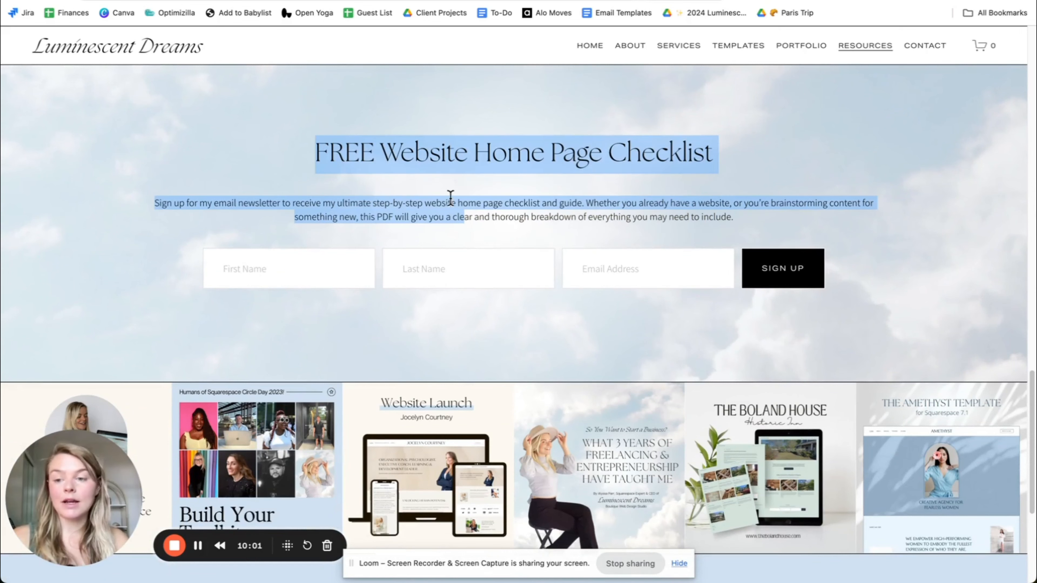
pyautogui.scroll(-5, 322, 163)
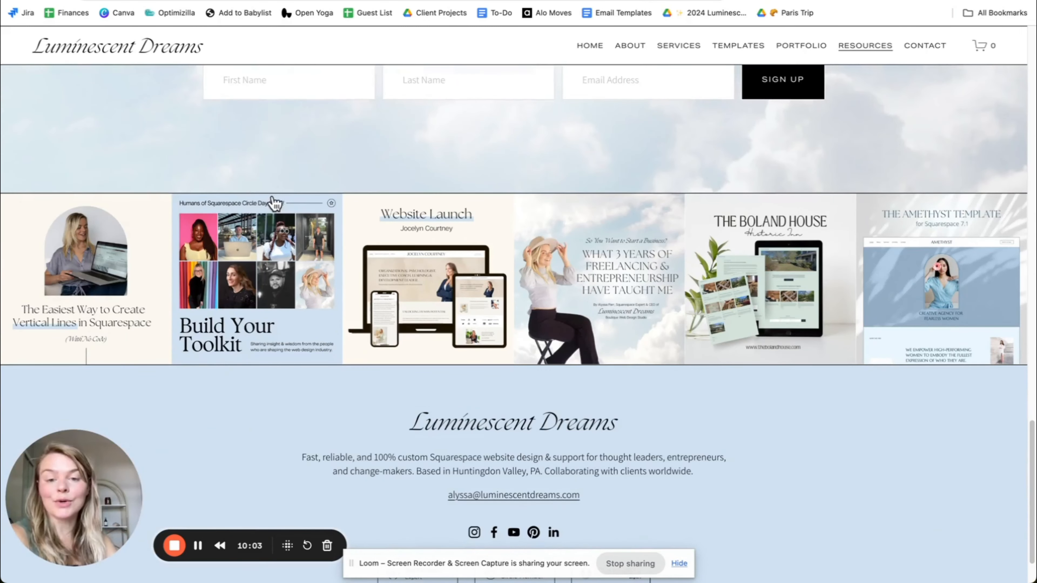
pyautogui.scroll(-2, 490, 247)
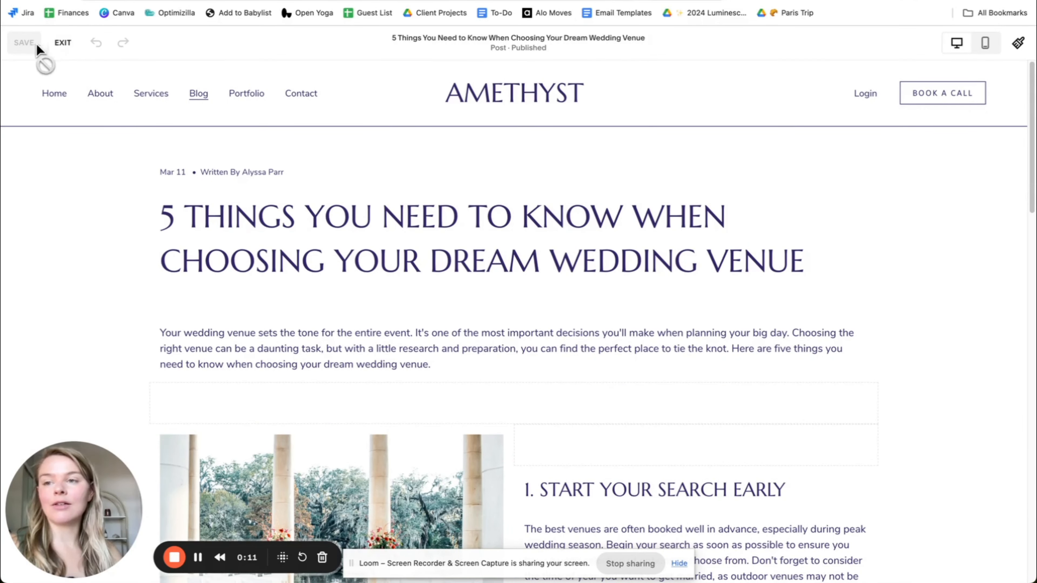
# Step: Exit the post editor and review the content settings of the wedding venue blog post, including featured image, excerpt and post URL
pyautogui.click(62, 43)
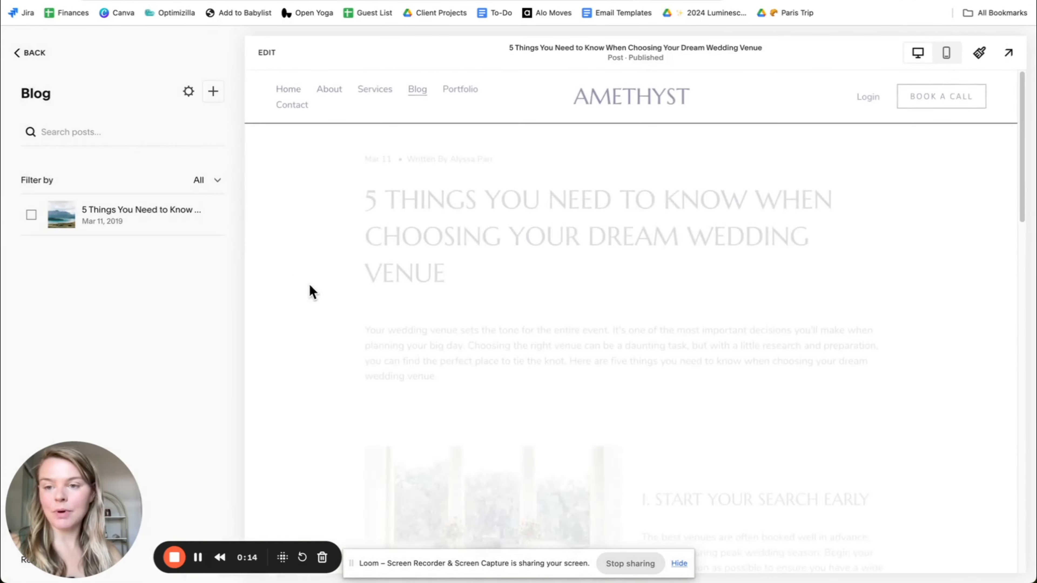
pyautogui.click(219, 216)
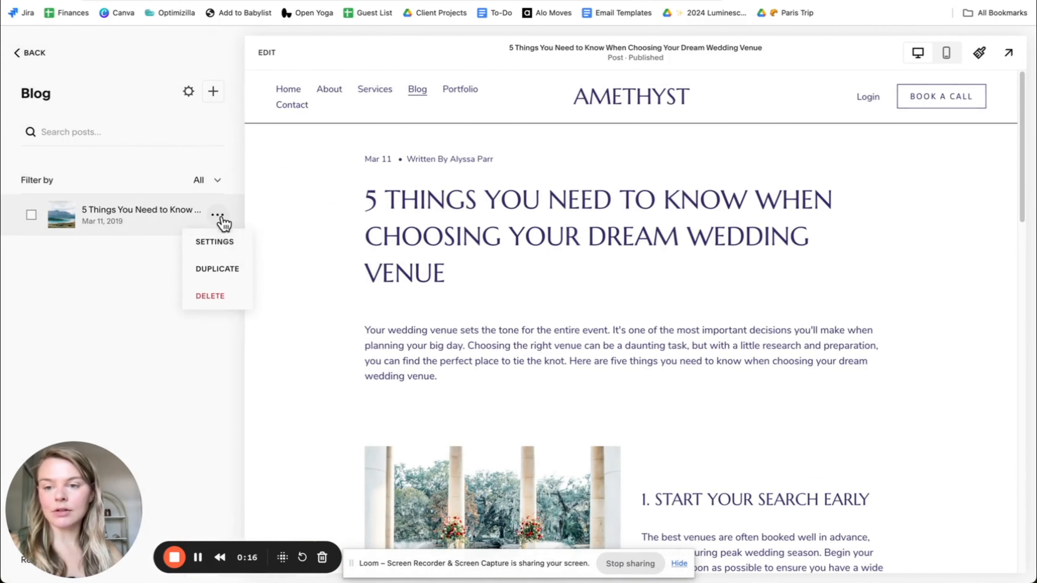
pyautogui.click(214, 242)
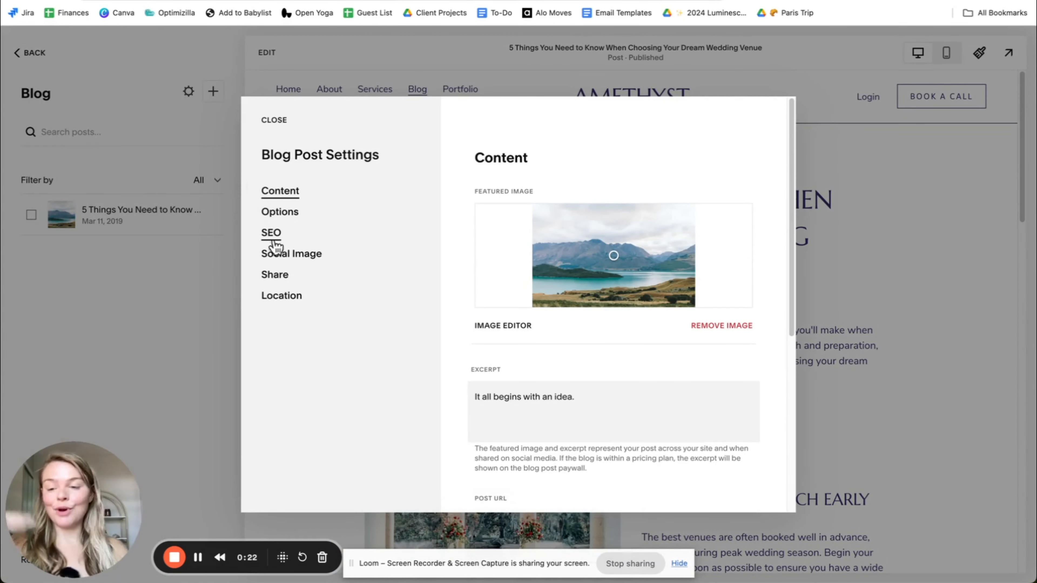
pyautogui.scroll(-5, 572, 380)
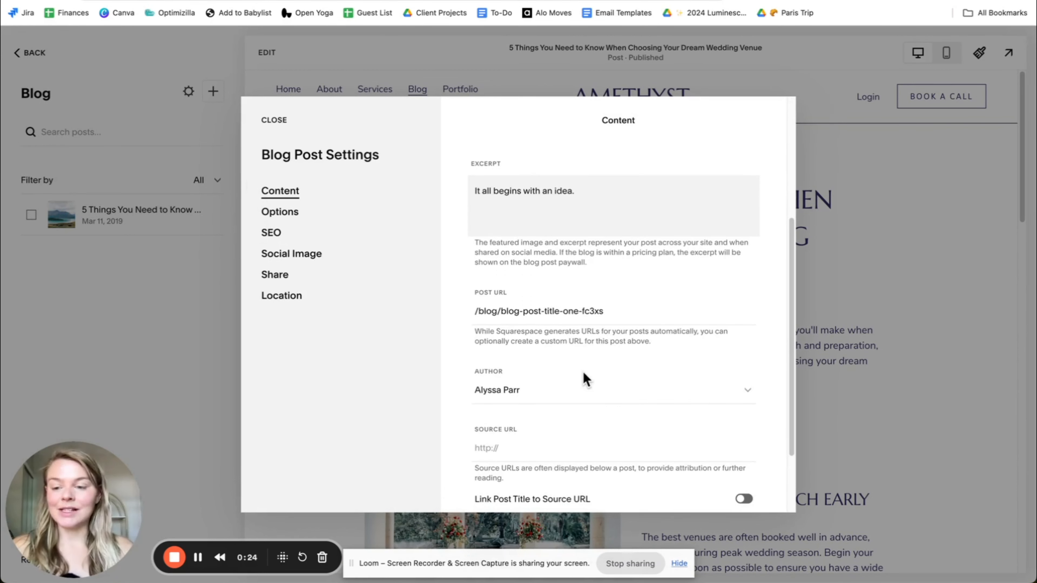
pyautogui.scroll(5, 647, 366)
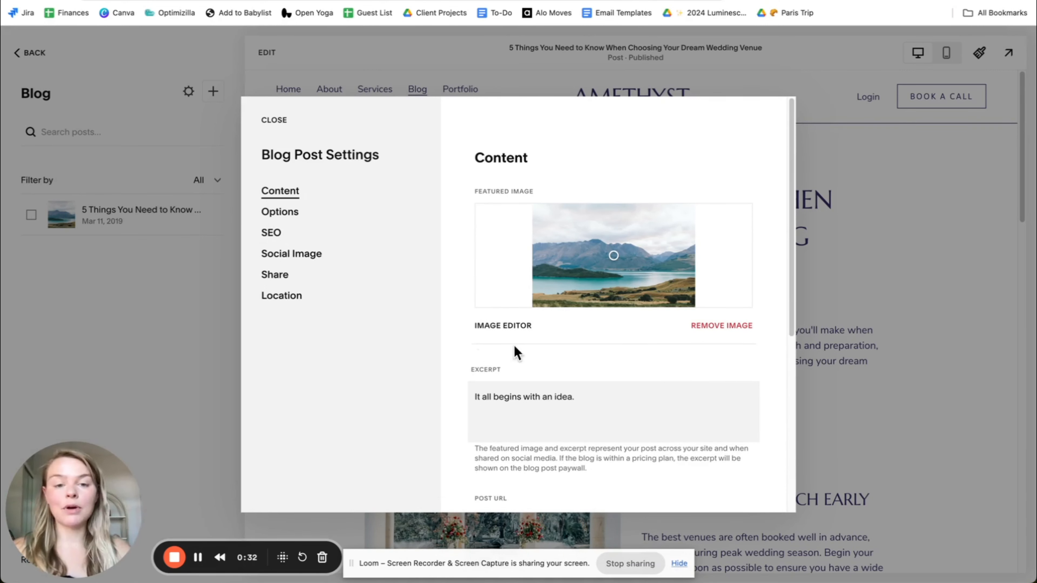
pyautogui.click(268, 123)
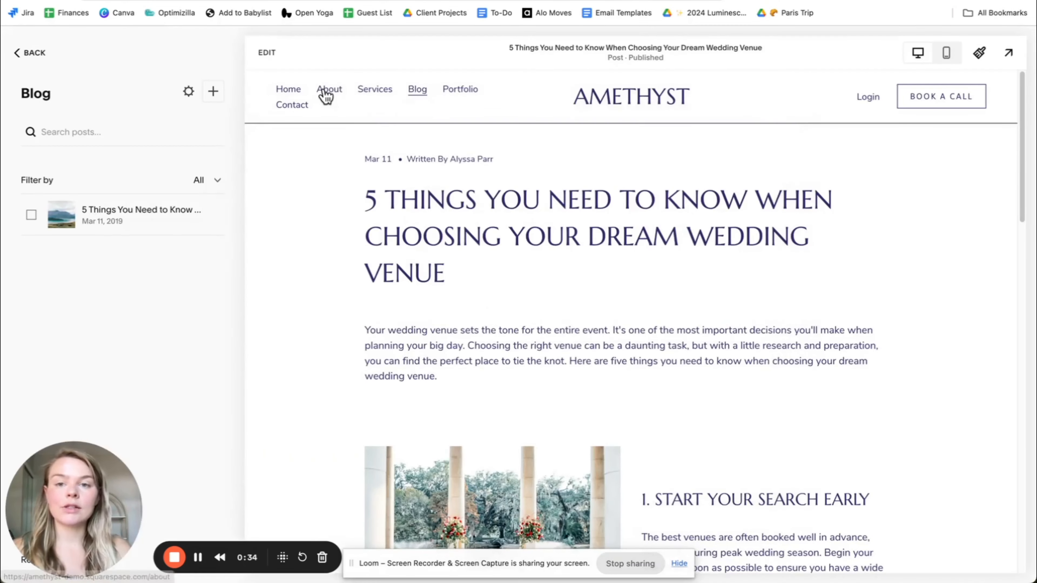
# Step: Examine the post's thumbnail, title, excerpt and Read More link on the main Blog page
pyautogui.click(416, 89)
pyautogui.scroll(-6, 605, 311)
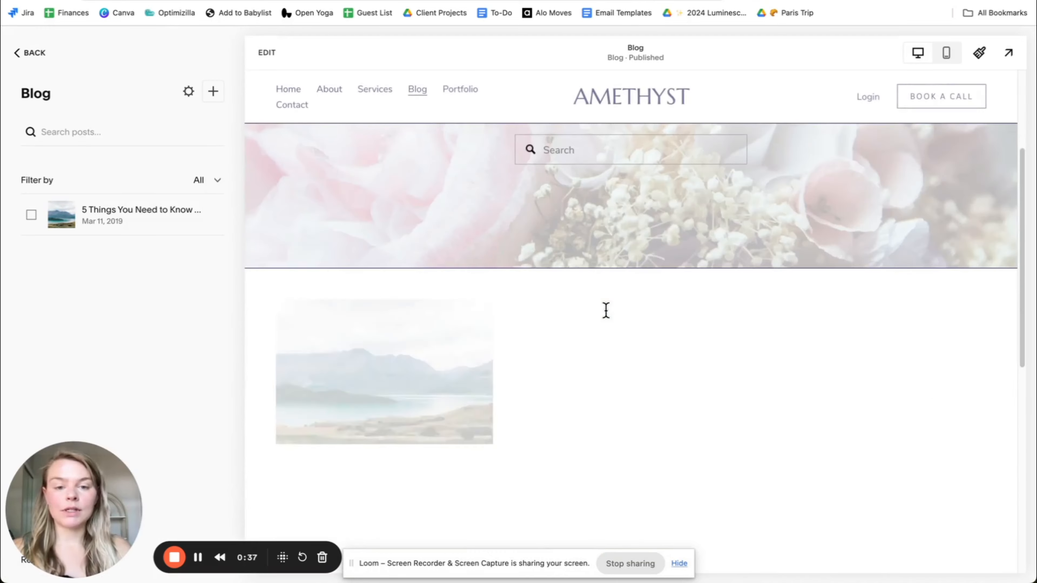
pyautogui.scroll(-2, 436, 286)
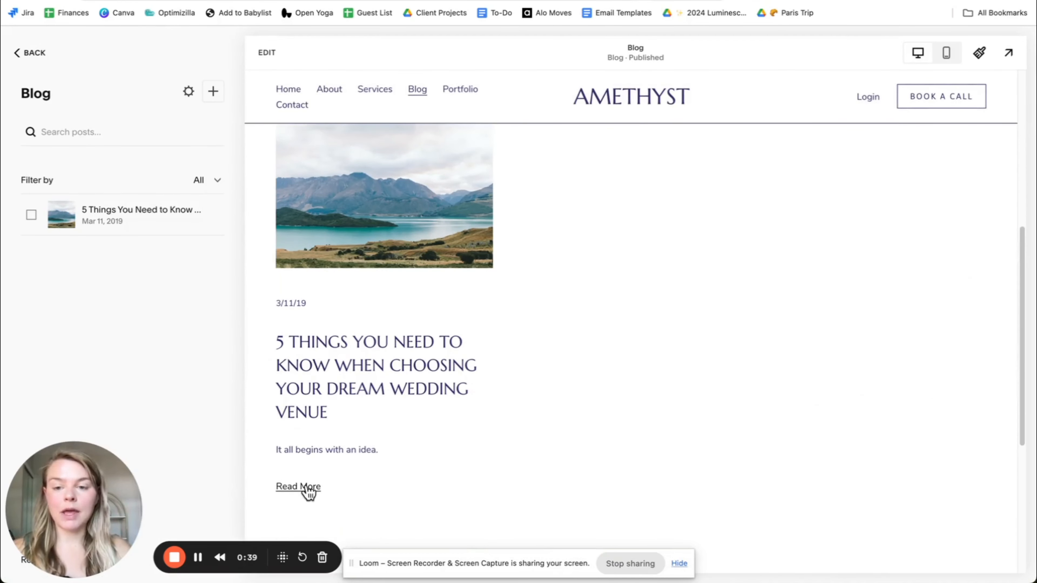
pyautogui.scroll(-2, 335, 364)
pyautogui.scroll(-1, 325, 352)
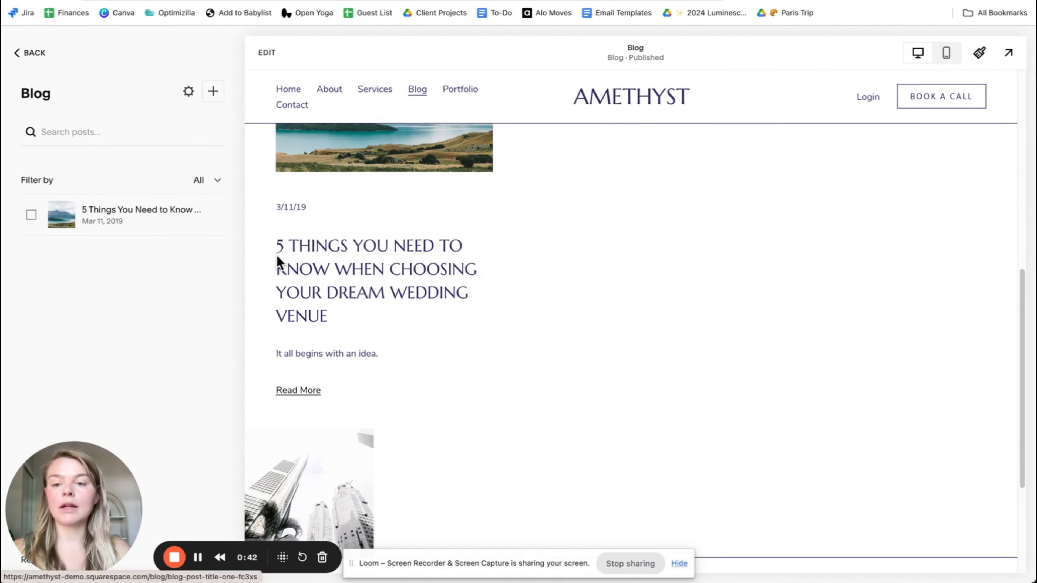
pyautogui.moveTo(277, 255); pyautogui.dragTo(373, 333)
pyautogui.click(263, 217)
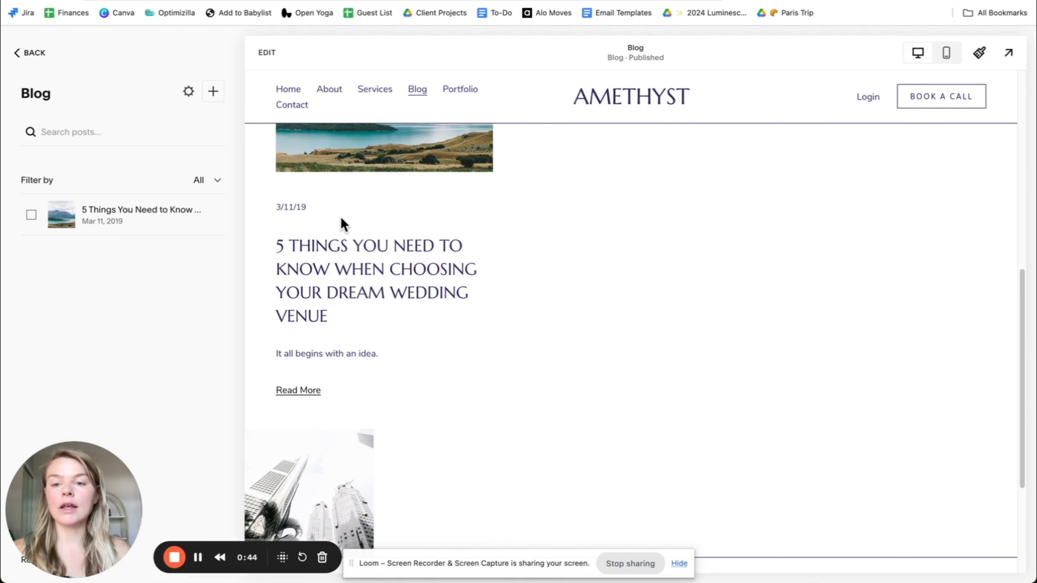
pyautogui.moveTo(413, 365); pyautogui.dragTo(323, 392)
pyautogui.click(295, 355)
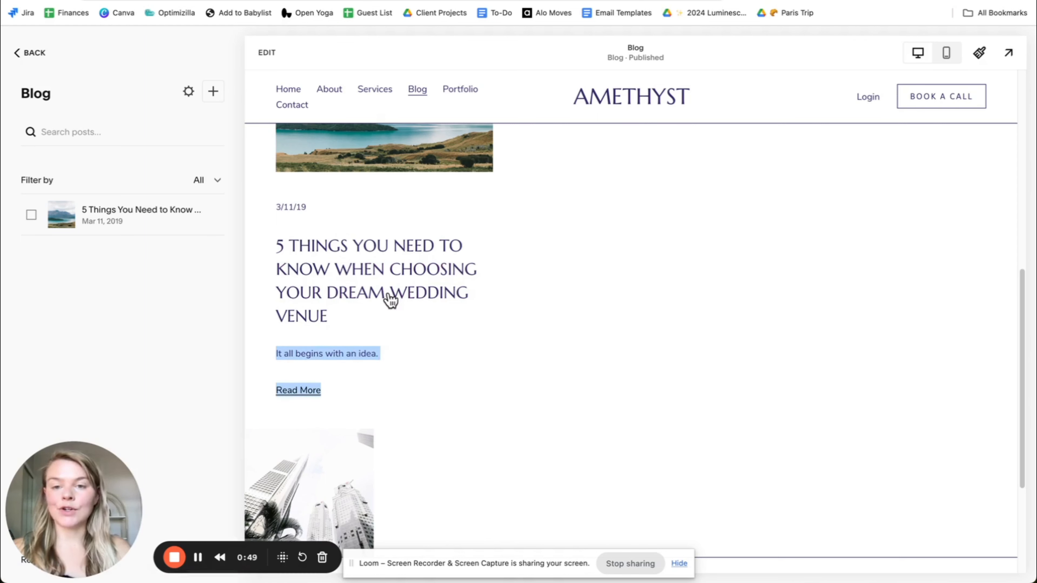
# Step: Replace the wedding venue post's featured image with the library photo of the columned ceremony site with white chairs
pyautogui.scroll(6, 389, 300)
pyautogui.click(216, 218)
pyautogui.click(223, 244)
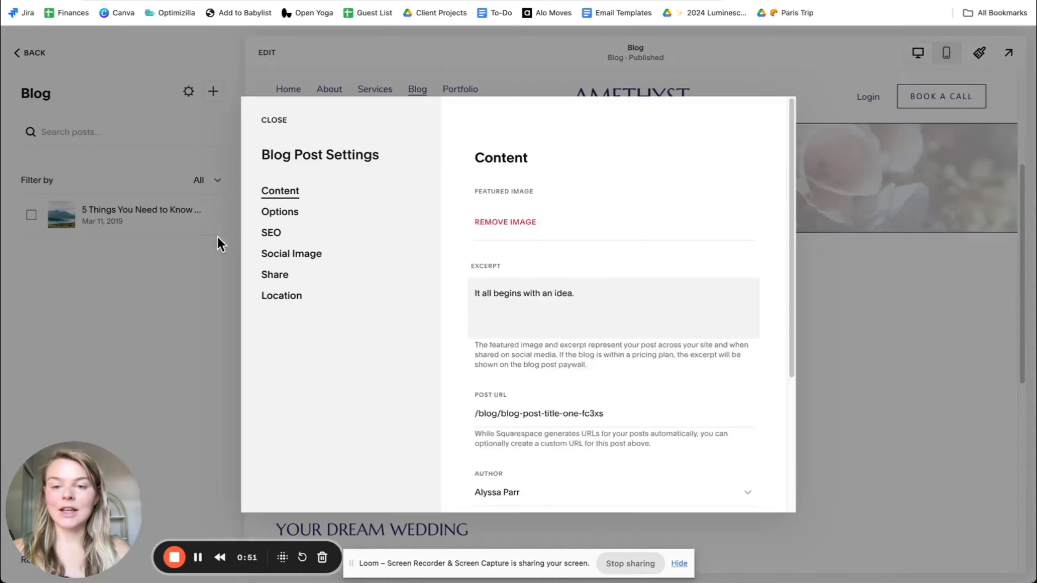
pyautogui.click(728, 333)
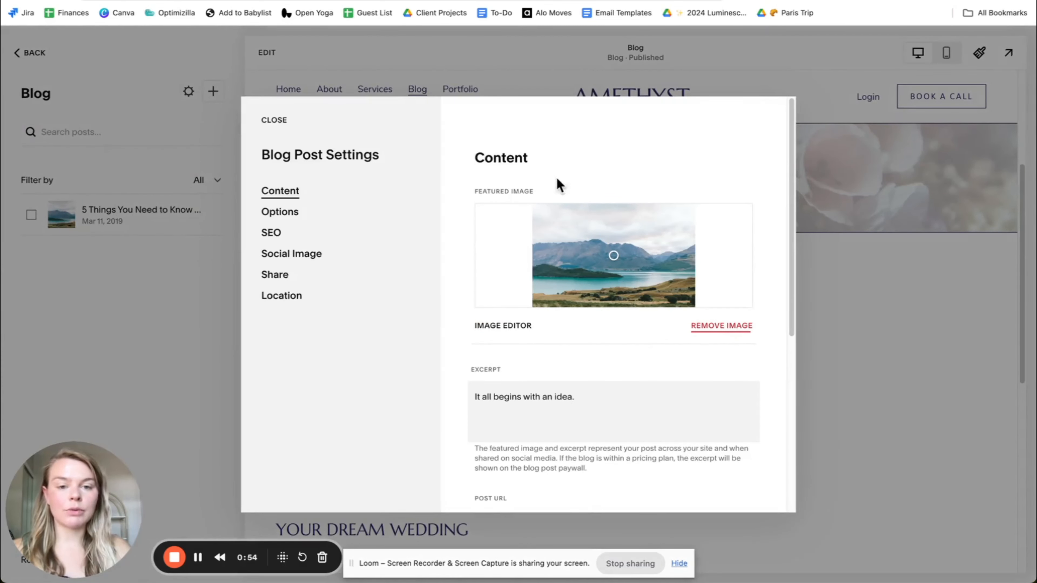
pyautogui.click(511, 329)
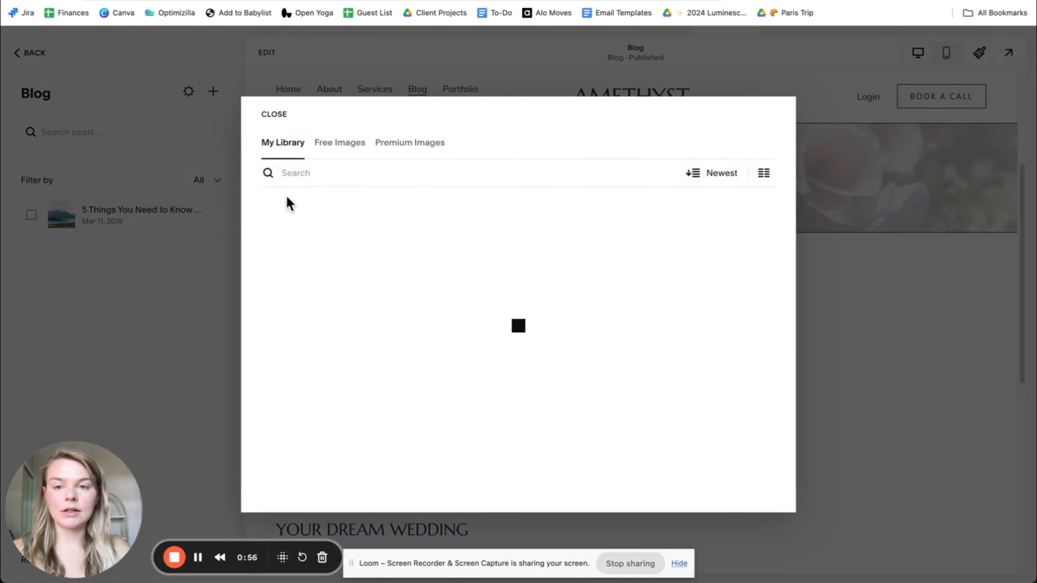
pyautogui.click(347, 264)
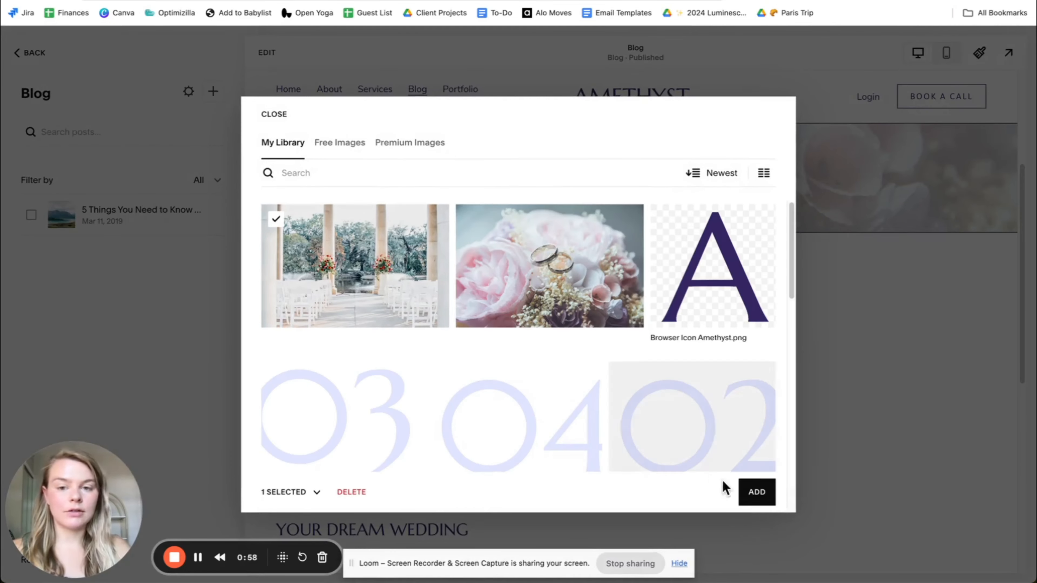
pyautogui.click(760, 495)
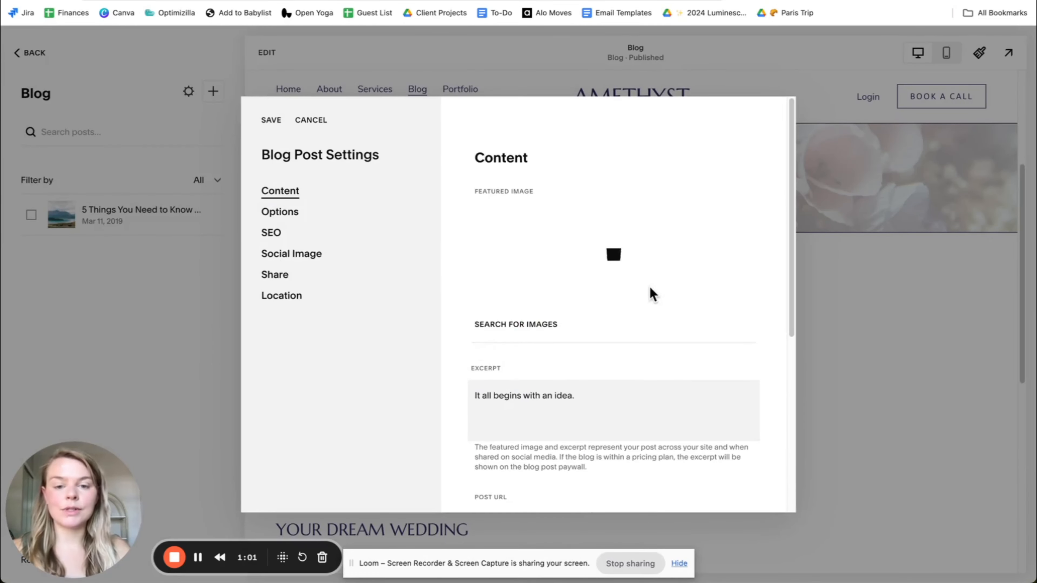
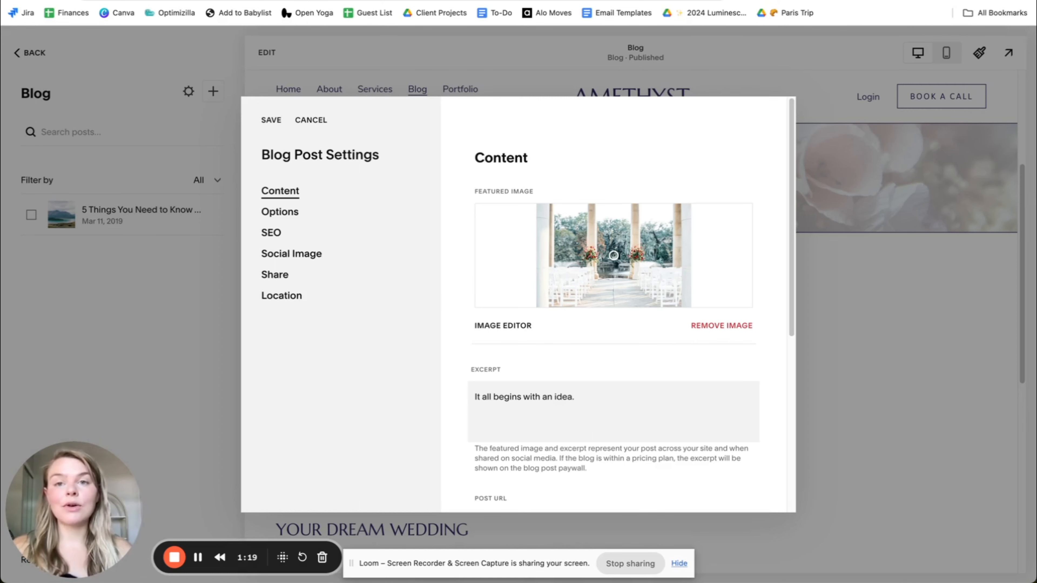
# Step: Switch to the Notes document in Google Docs and ask Grammarly, for the whole text, "Write me an SEO-optimized description for this blog post:"
pyautogui.click(319, 0)
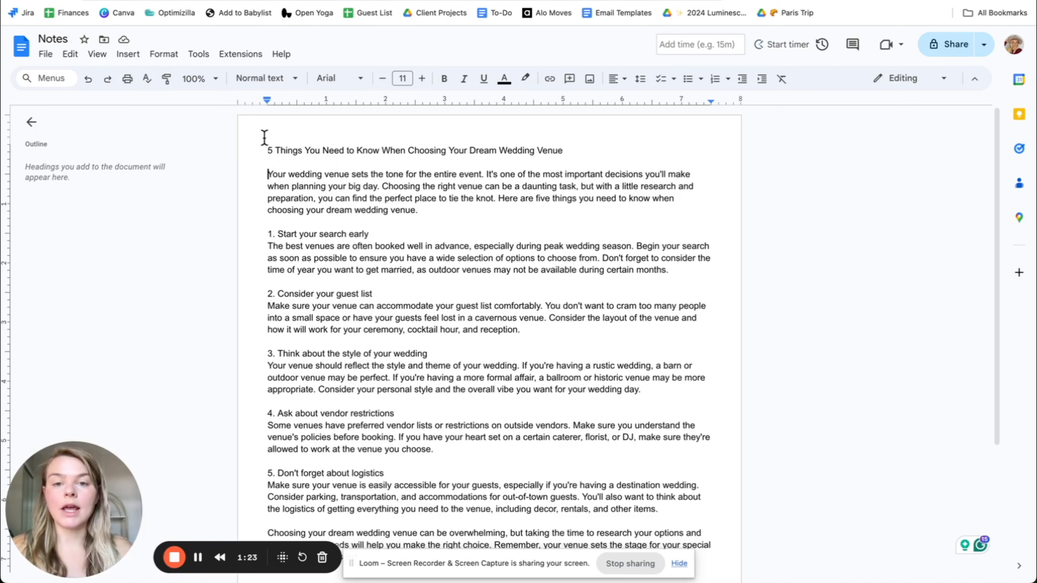
pyautogui.scroll(-5, 428, 323)
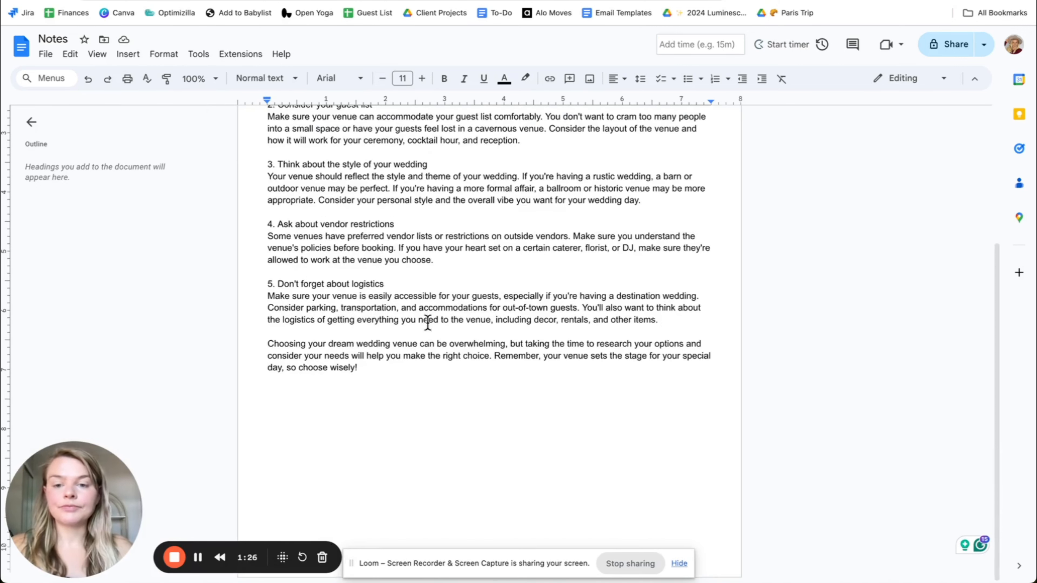
pyautogui.hotkey('ctrl', 'a')
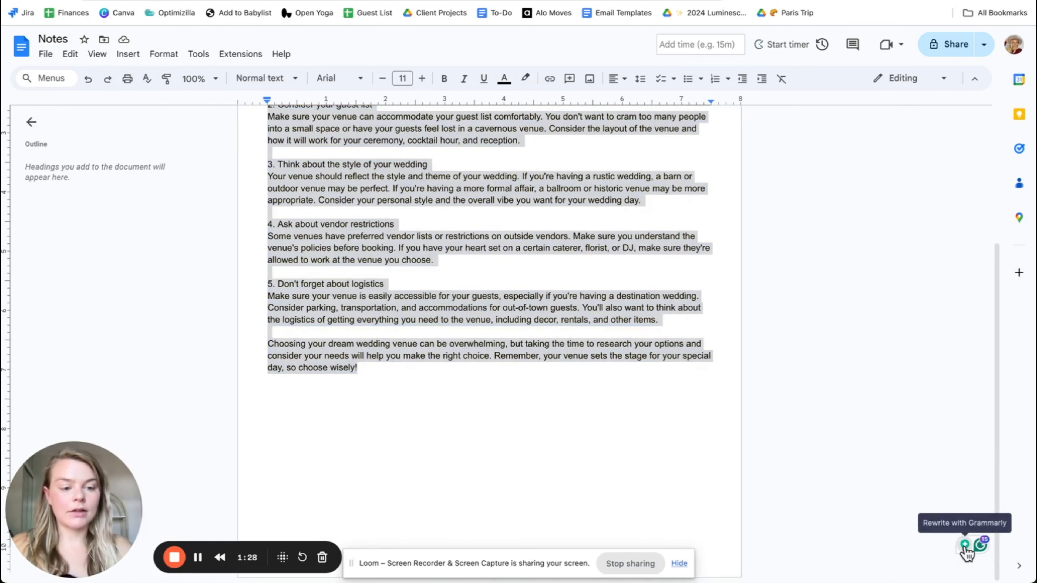
pyautogui.click(978, 545)
pyautogui.click(785, 510)
pyautogui.write('Write me an SEO-optimized description for this')
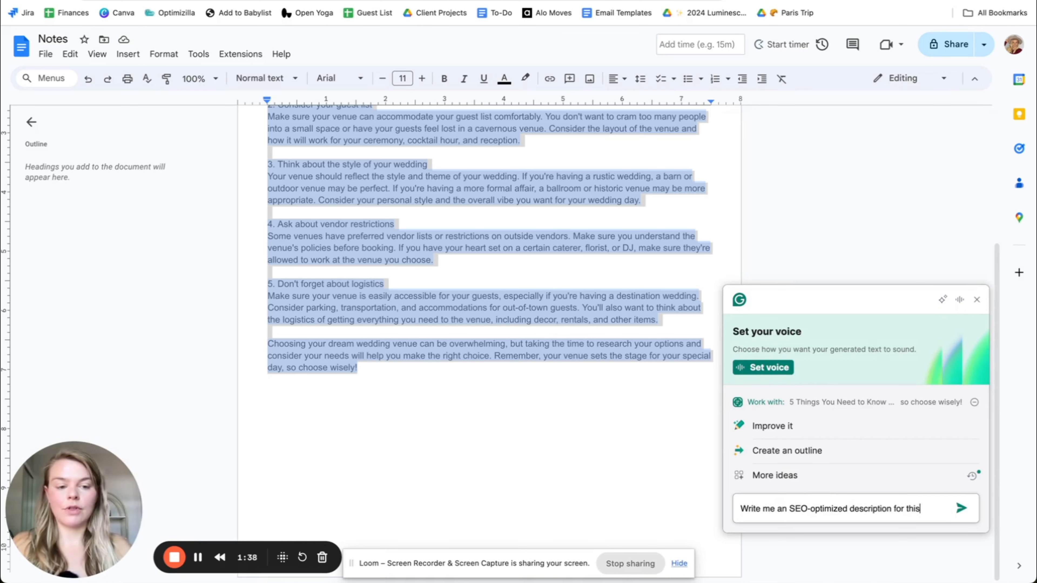
pyautogui.write('post:')
pyautogui.press('Return')
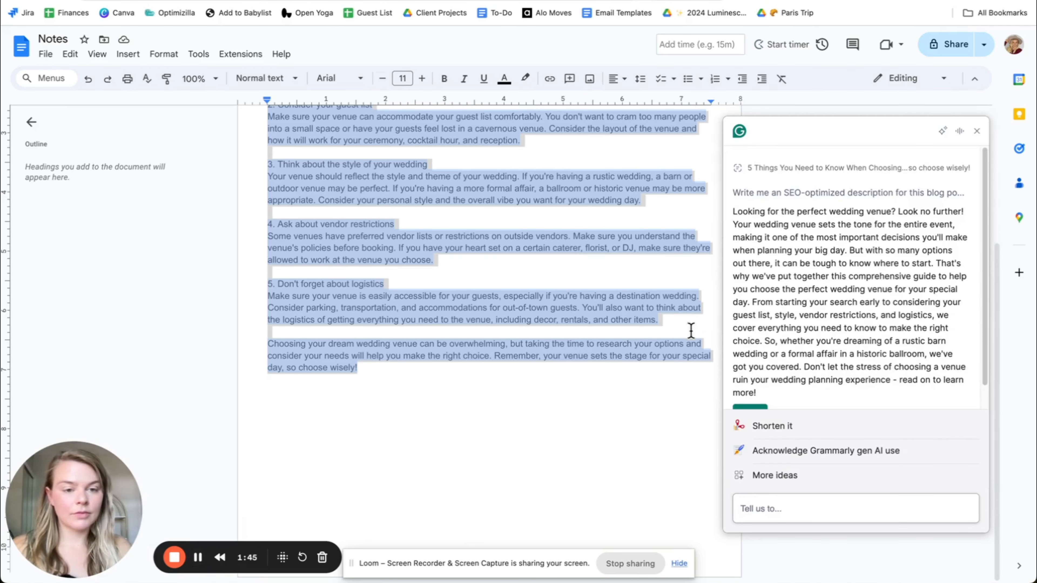
# Step: Copy the generated description and replace the blog post's placeholder excerpt with it in the Squarespace post settings
pyautogui.moveTo(733, 211); pyautogui.dragTo(762, 402)
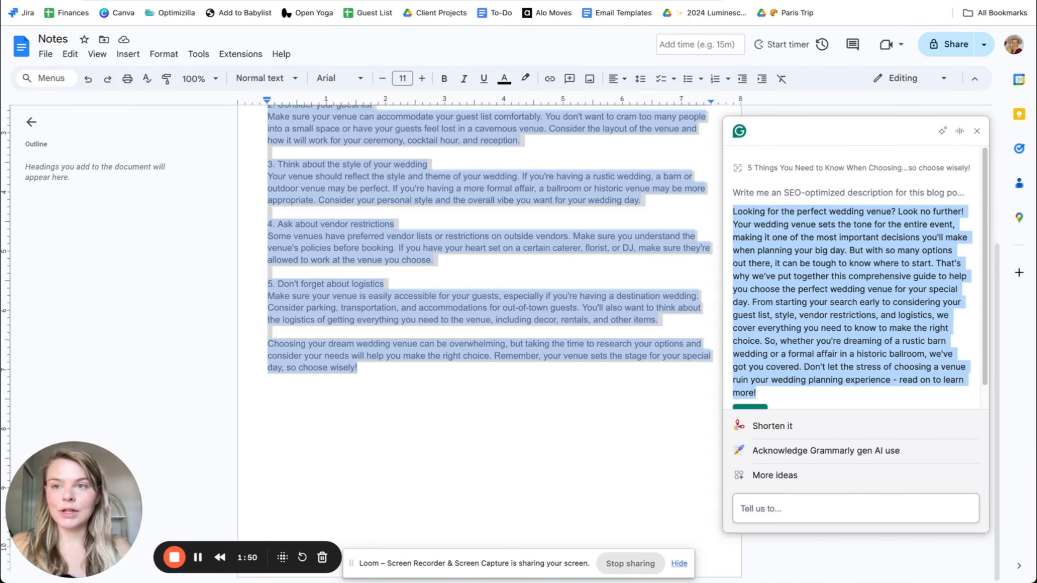
pyautogui.click(163, 1)
pyautogui.tripleClick(596, 395)
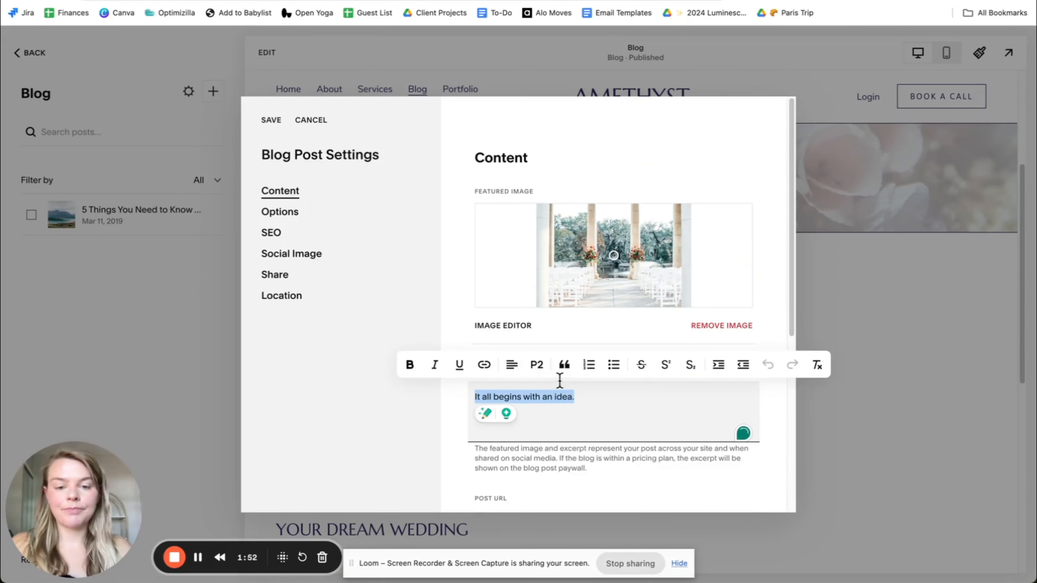
pyautogui.hotkey('ctrl', 'v')
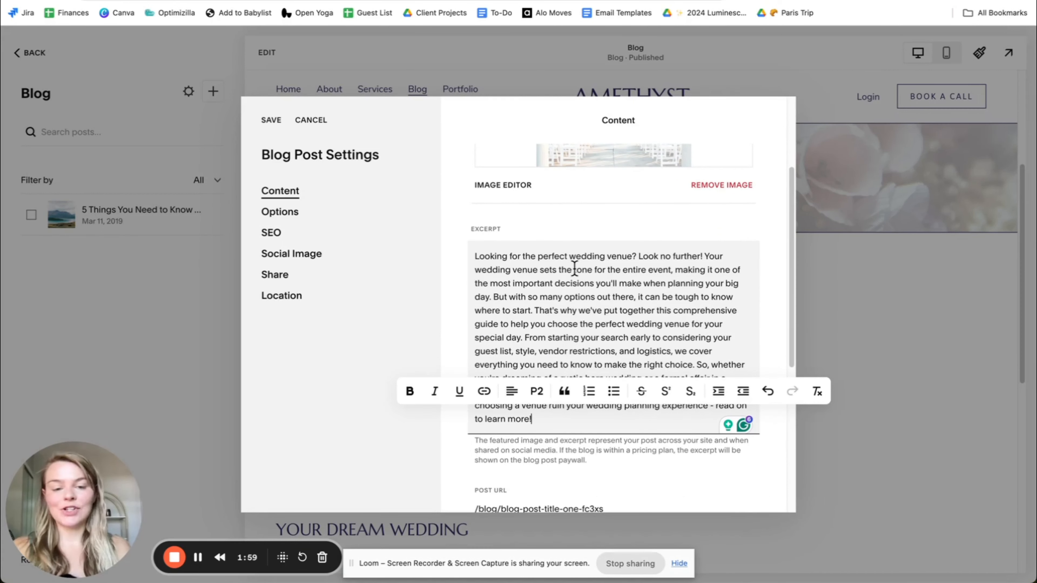
pyautogui.scroll(-3, 575, 268)
pyautogui.scroll(6, 771, 294)
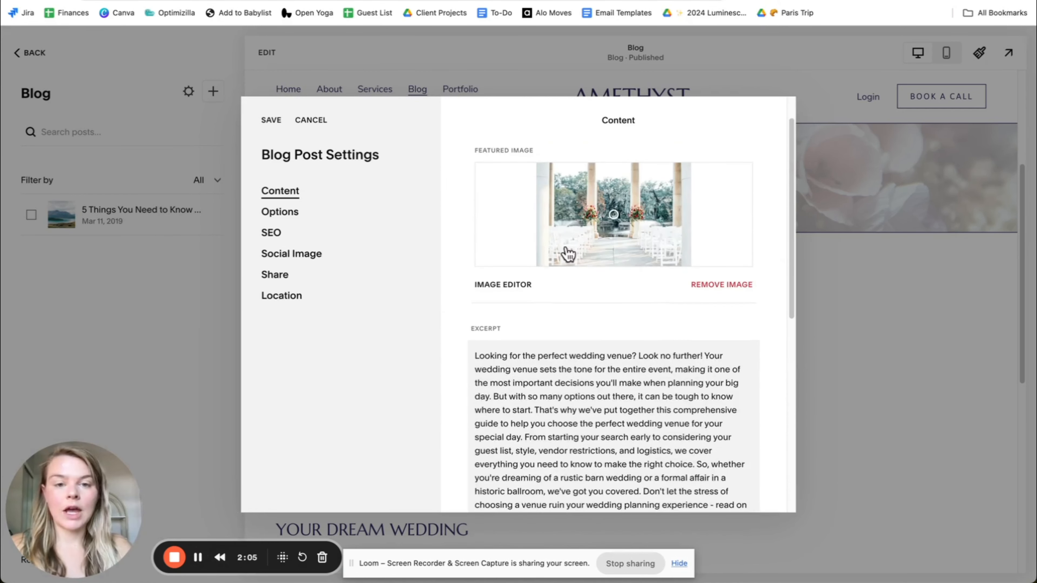
# Step: Copy the article title from the Notes document in Google Docs and set the Squarespace post URL to 5-things-you-need-to-know-when-choosing-your-dream-wedding-venue
pyautogui.scroll(-5, 519, 290)
pyautogui.moveTo(502, 432); pyautogui.dragTo(599, 430)
pyautogui.scroll(5, 528, 316)
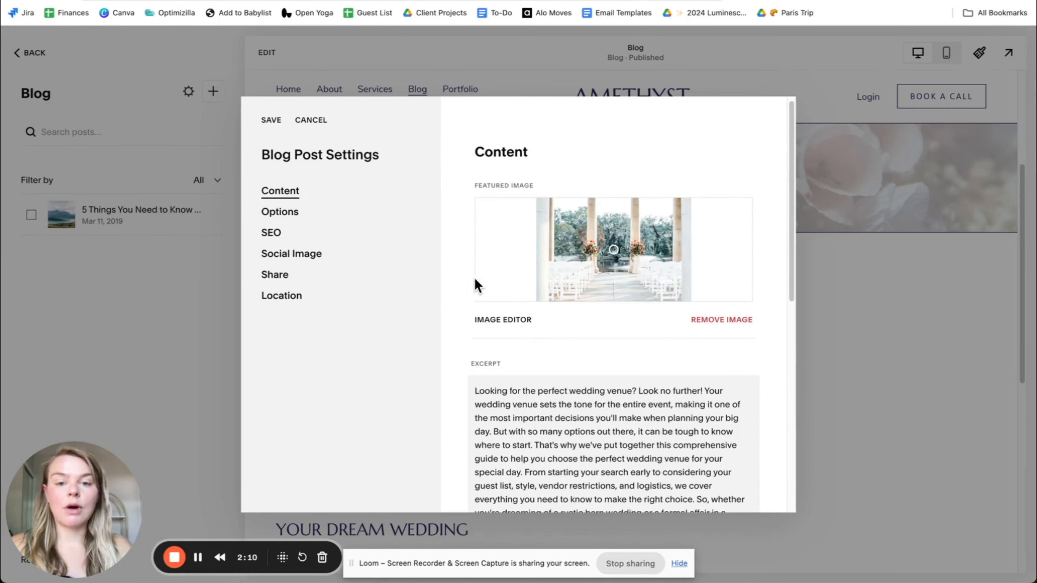
pyautogui.scroll(-5, 502, 294)
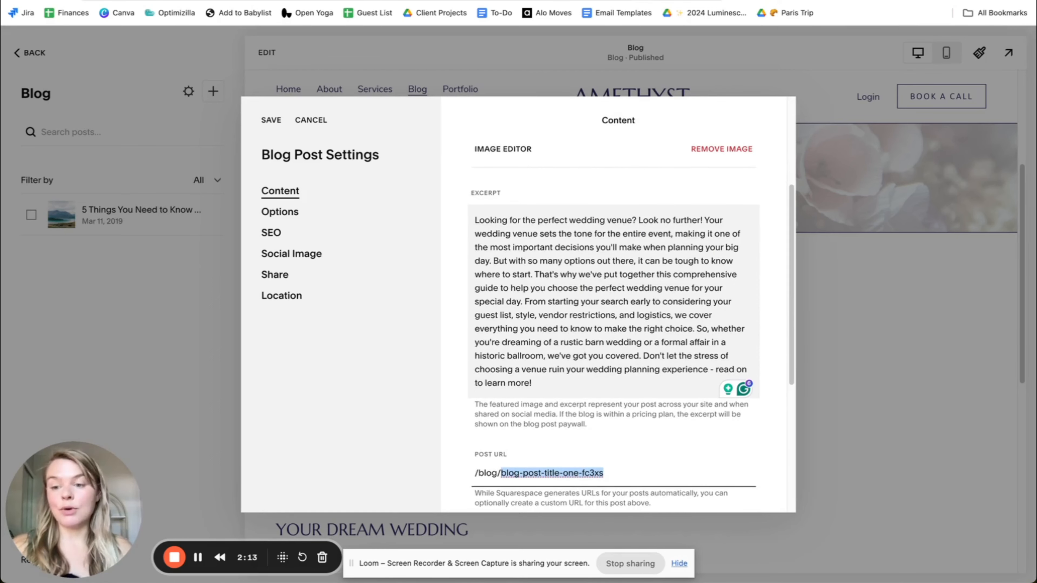
pyautogui.click(404, 0)
pyautogui.scroll(5, 405, 178)
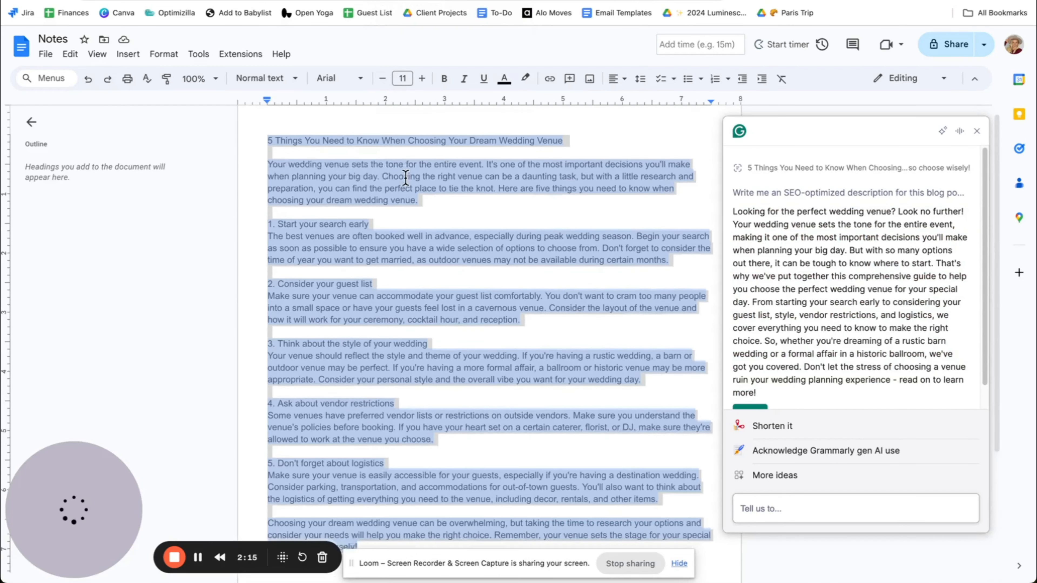
pyautogui.click(977, 132)
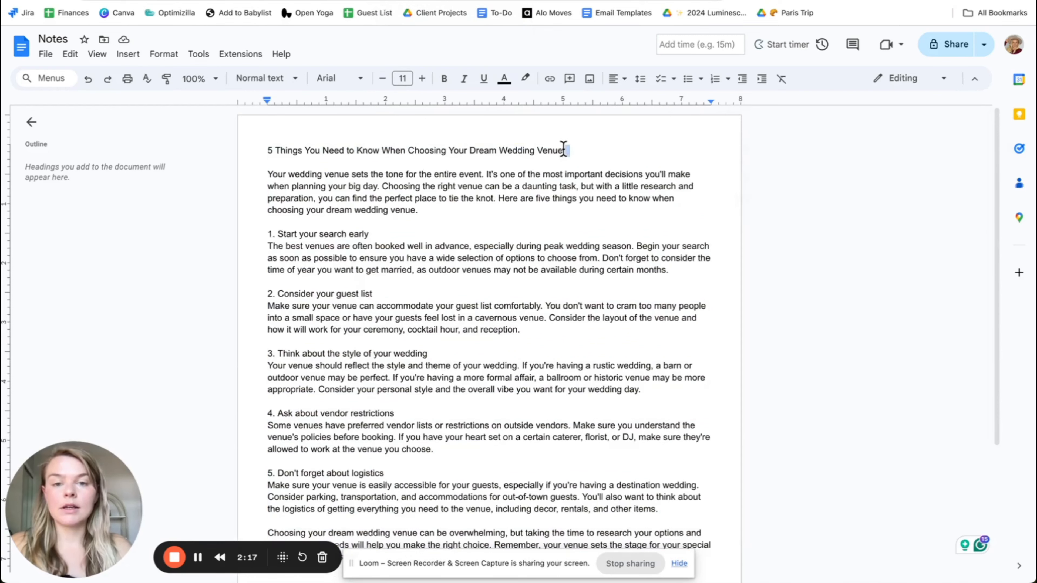
pyautogui.moveTo(565, 150); pyautogui.dragTo(245, 151)
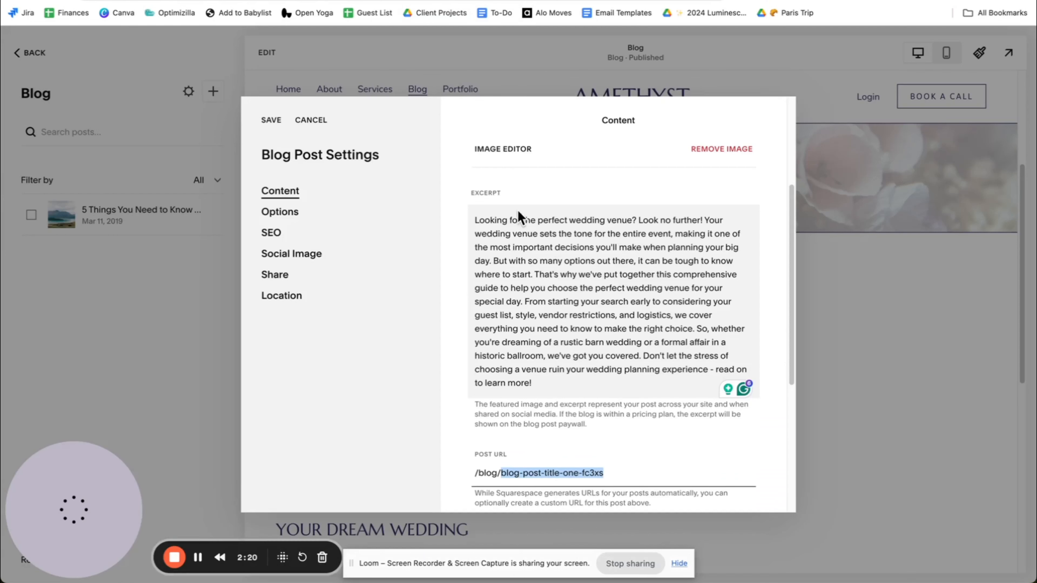
pyautogui.write('5-things-you-need-to-know-when-choosing-your-dream-wedding-venue')
pyautogui.moveTo(542, 472); pyautogui.dragTo(452, 477)
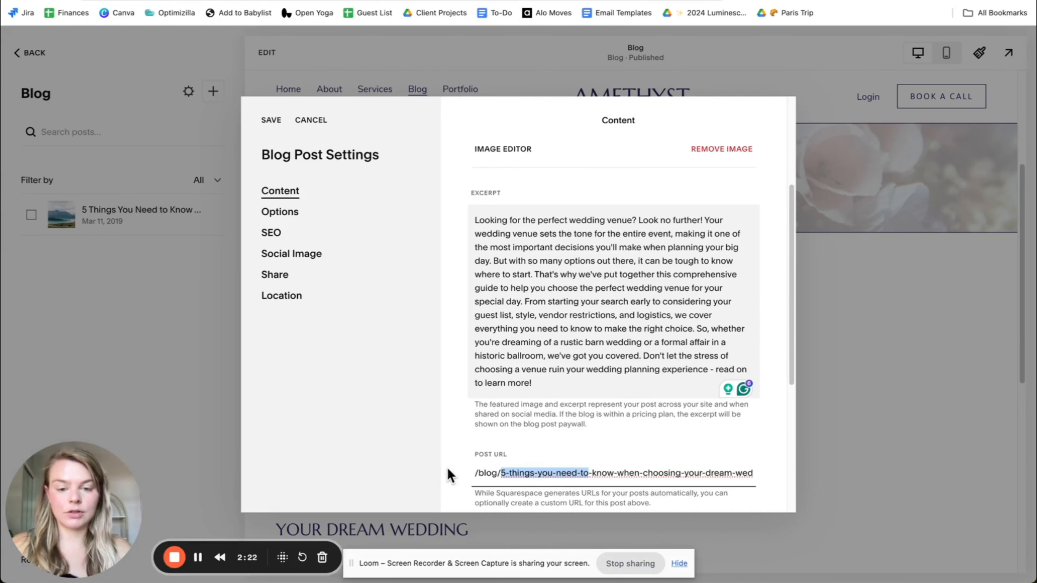
pyautogui.moveTo(617, 478); pyautogui.dragTo(719, 458)
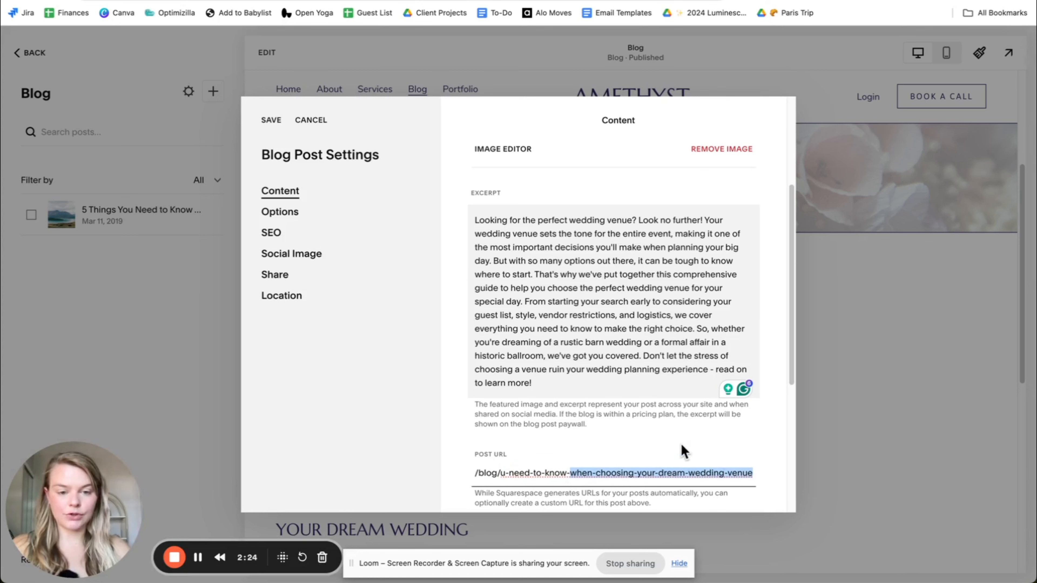
# Step: Examine the available author choices and the Source URL setting in the post's content settings
pyautogui.scroll(-4, 681, 444)
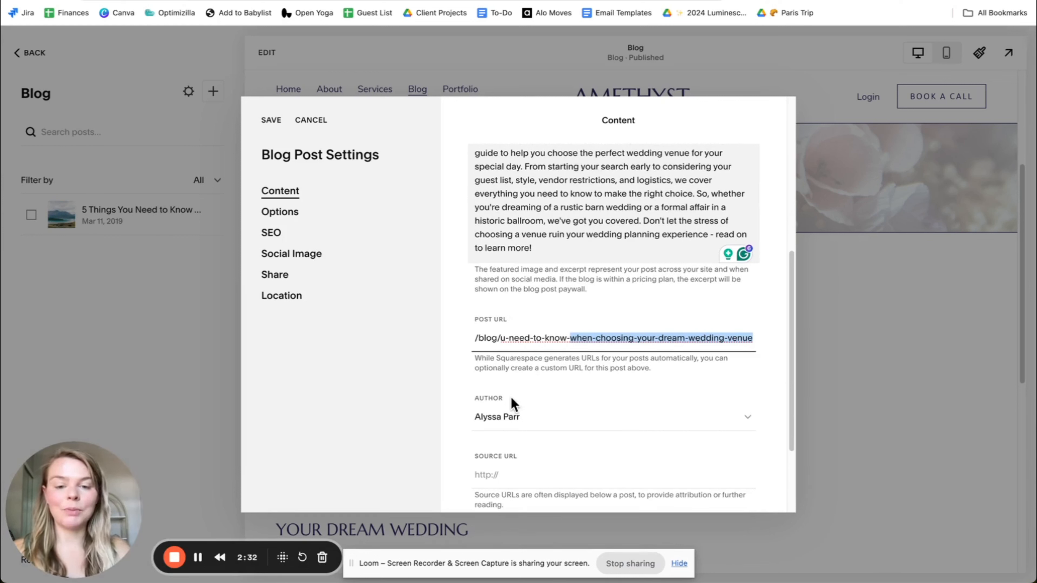
pyautogui.click(516, 426)
pyautogui.click(507, 425)
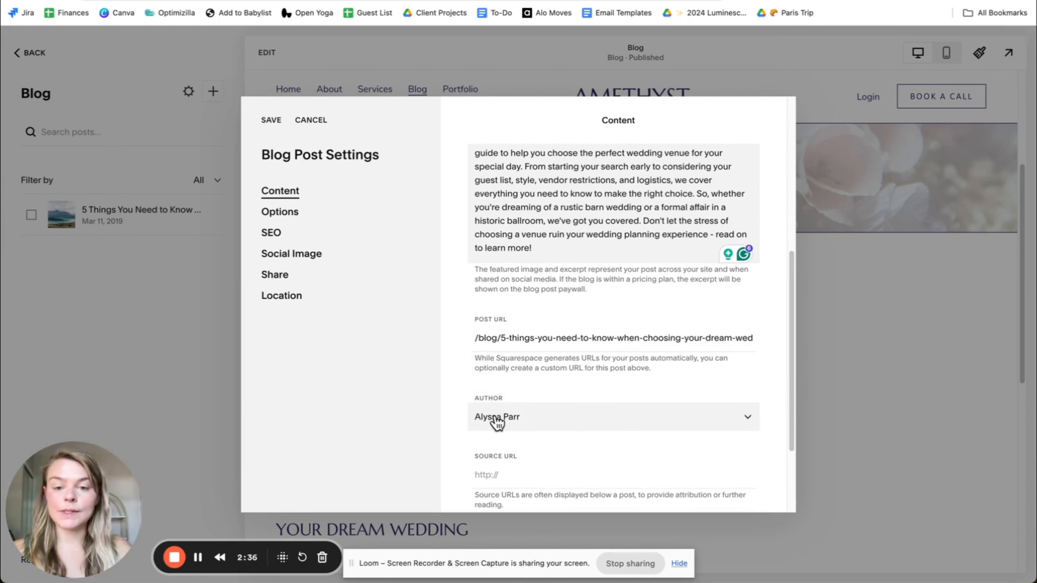
pyautogui.click(500, 427)
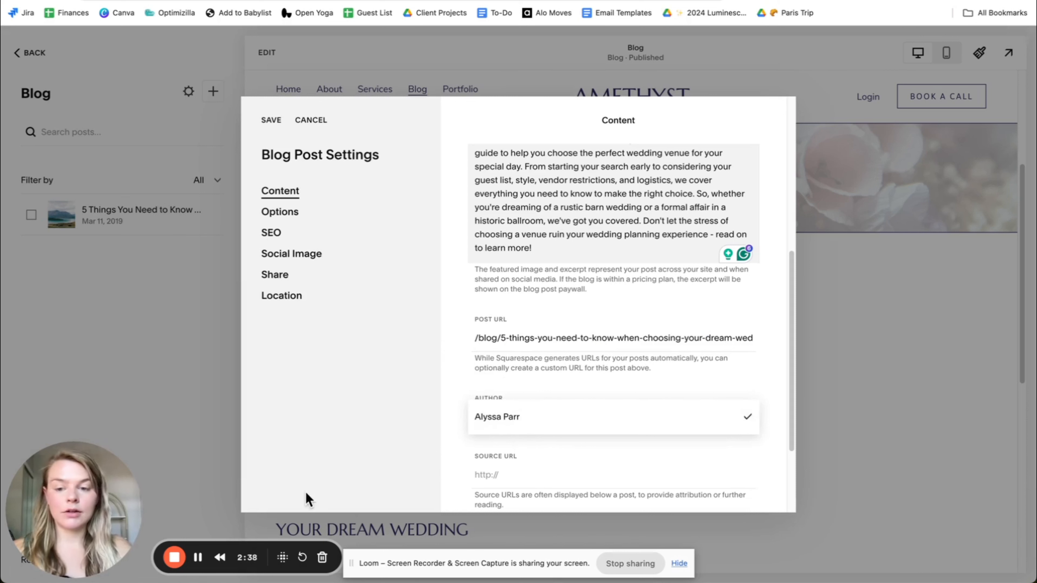
pyautogui.click(507, 429)
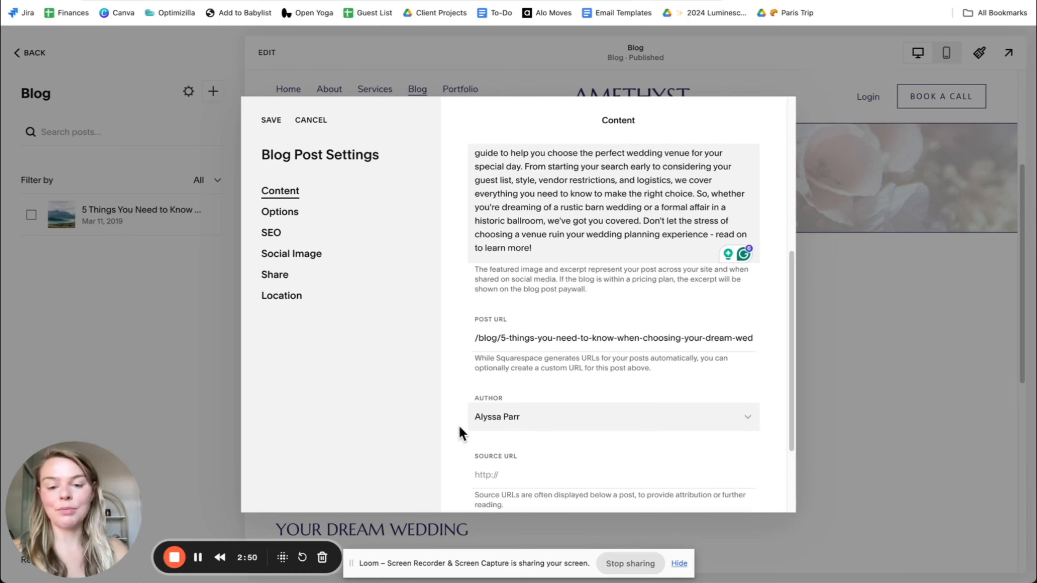
pyautogui.scroll(-3, 461, 424)
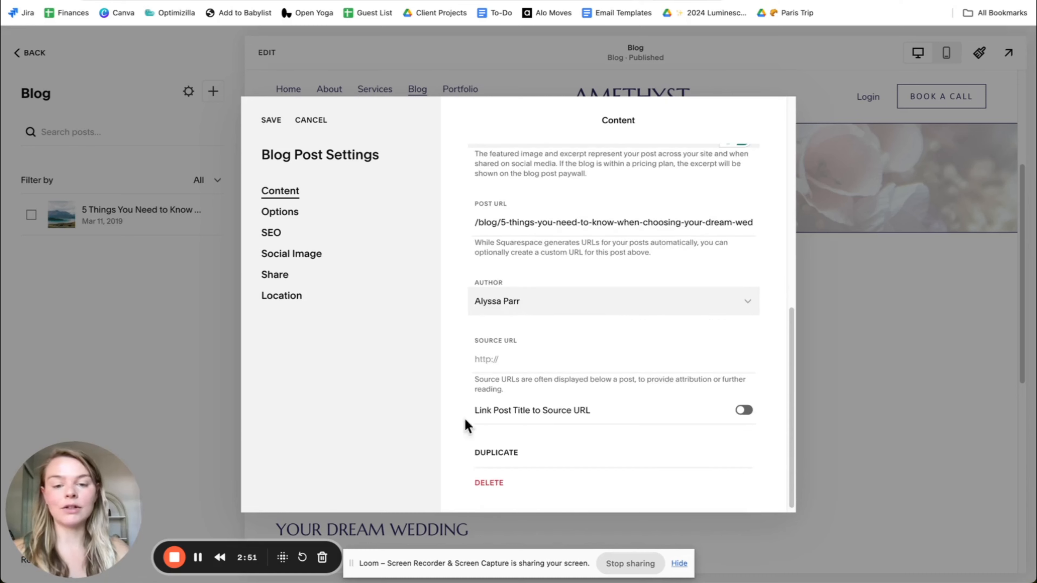
pyautogui.click(493, 301)
pyautogui.click(513, 302)
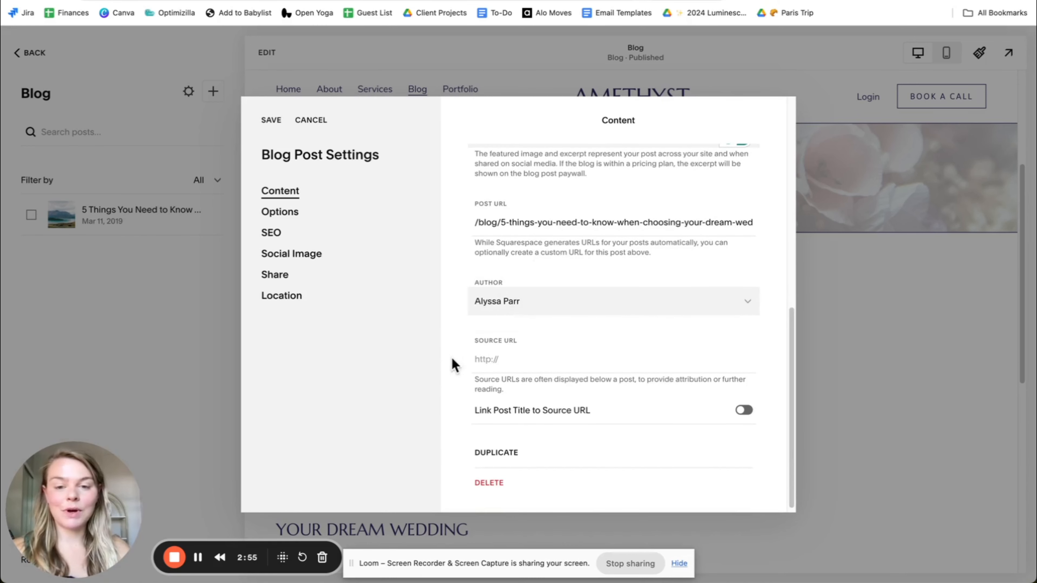
pyautogui.moveTo(477, 342); pyautogui.dragTo(518, 349)
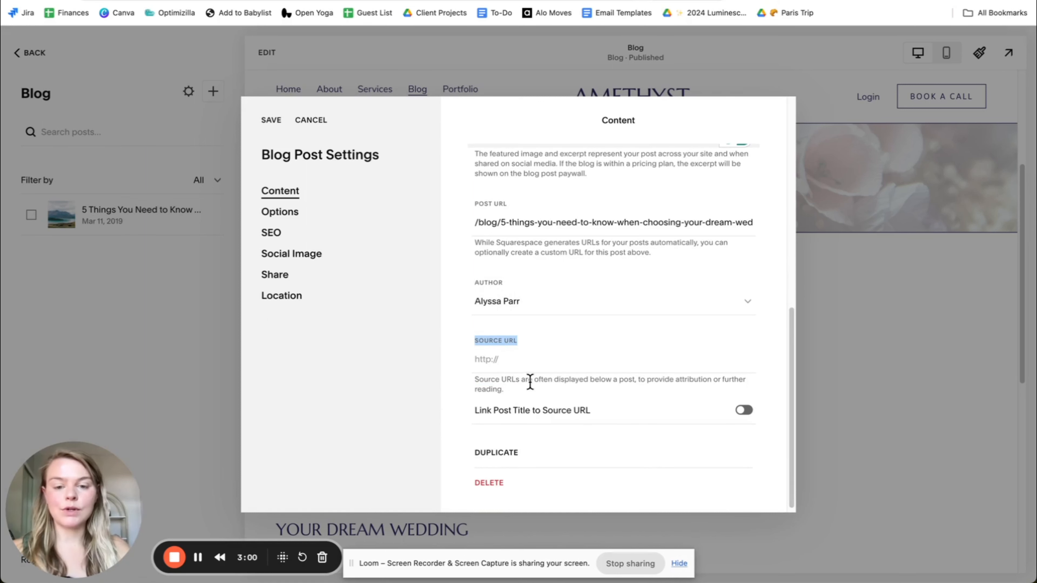
pyautogui.scroll(6, 530, 381)
pyautogui.scroll(-6, 580, 322)
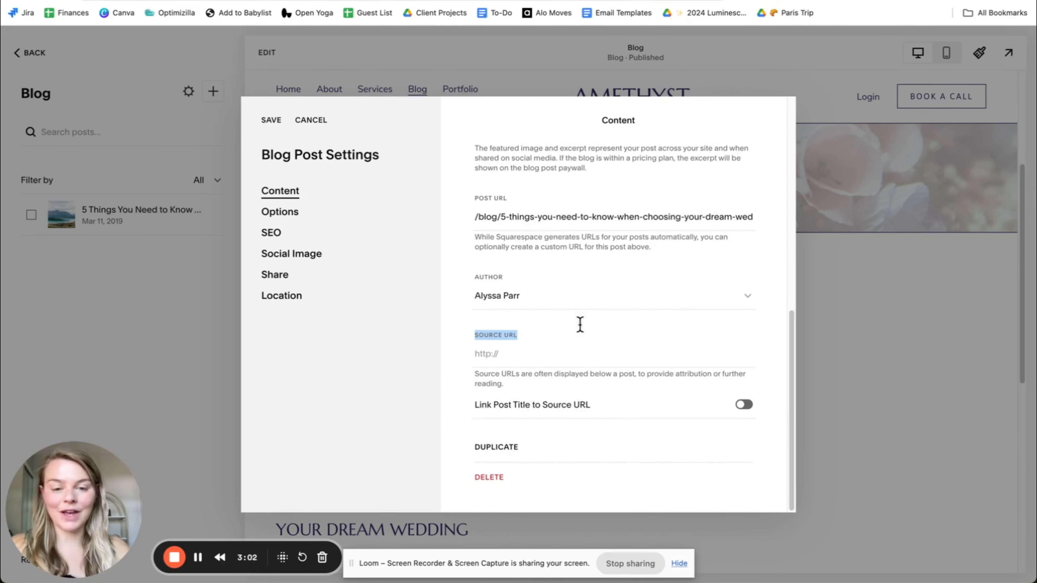
# Step: Examine the post's publishing status options, including Draft, Needs Review, Published and Scheduled, and the publication date and time controls
pyautogui.click(281, 215)
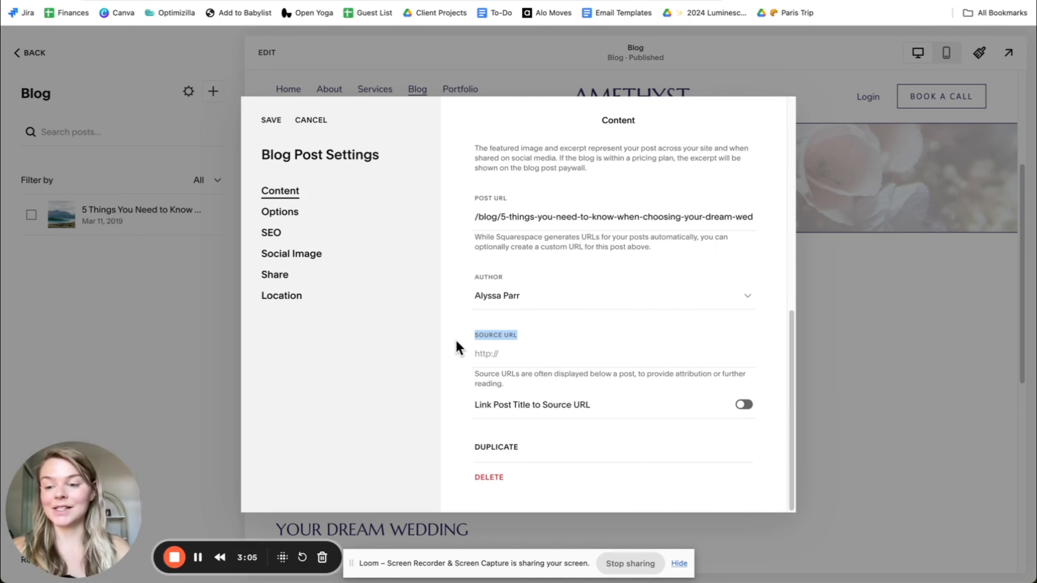
pyautogui.click(286, 212)
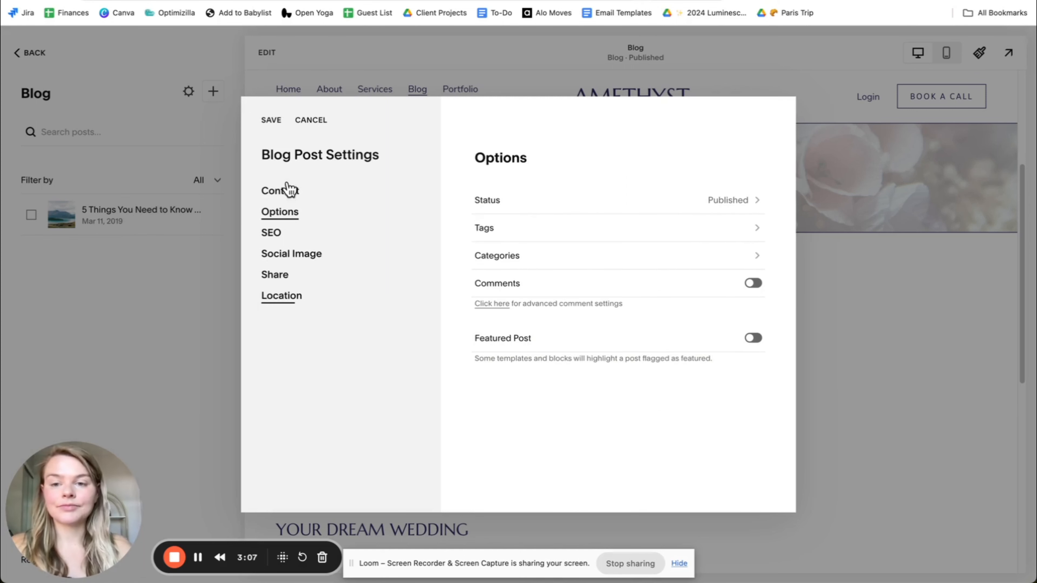
pyautogui.click(721, 210)
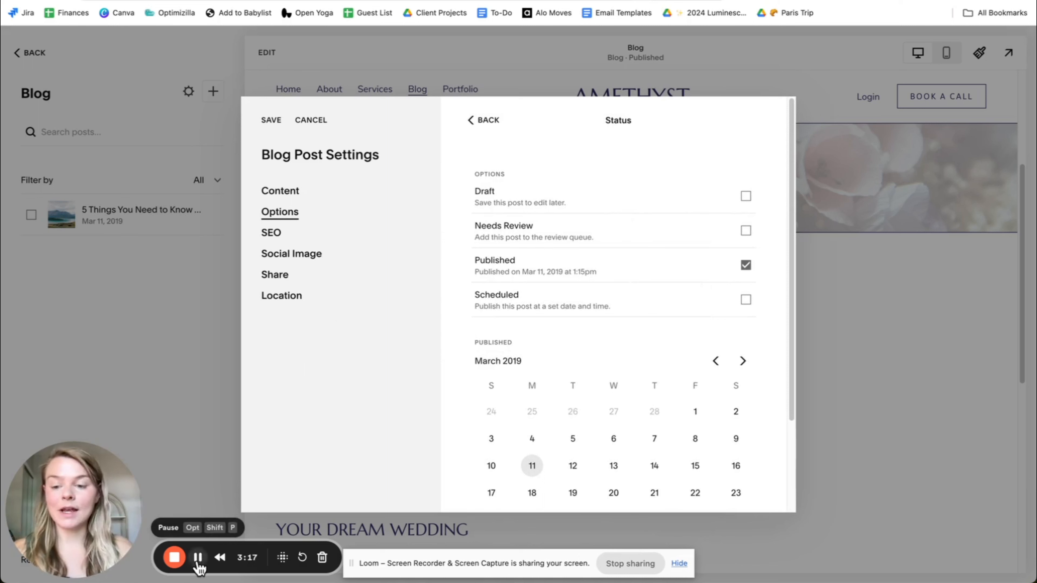
pyautogui.scroll(-3, 592, 360)
pyautogui.scroll(-1, 578, 433)
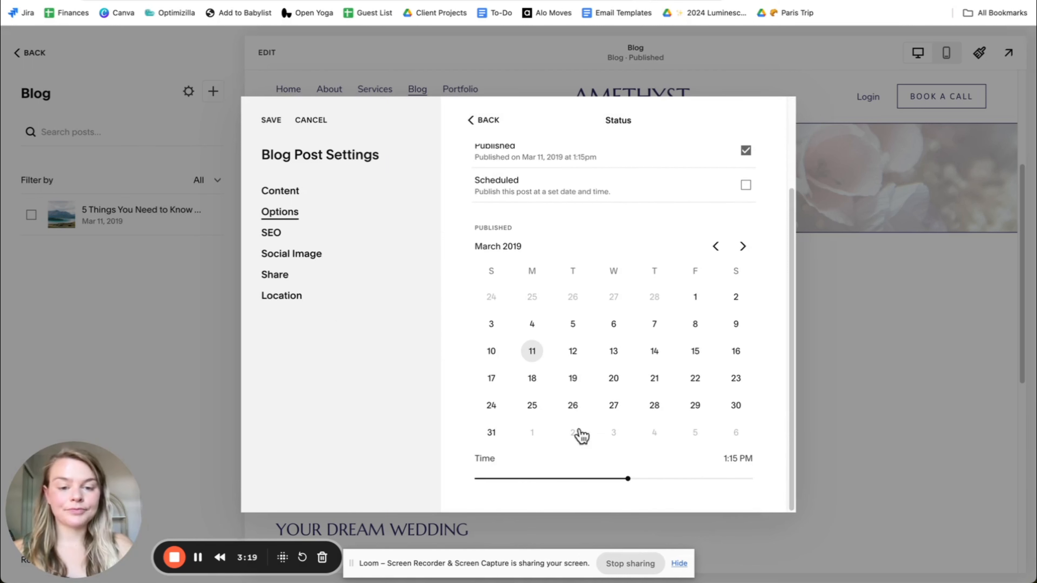
pyautogui.scroll(3, 572, 416)
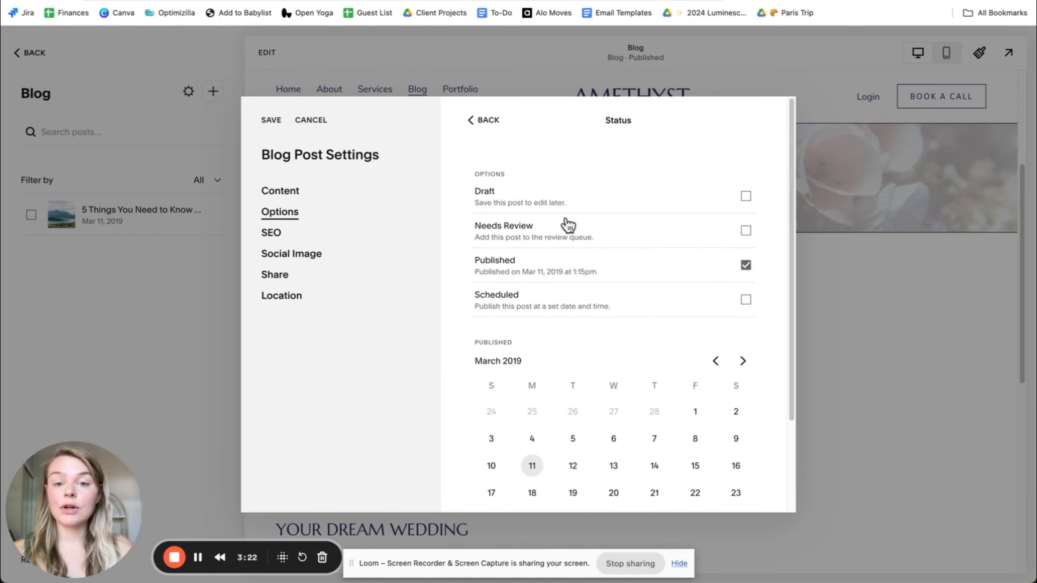
pyautogui.click(746, 301)
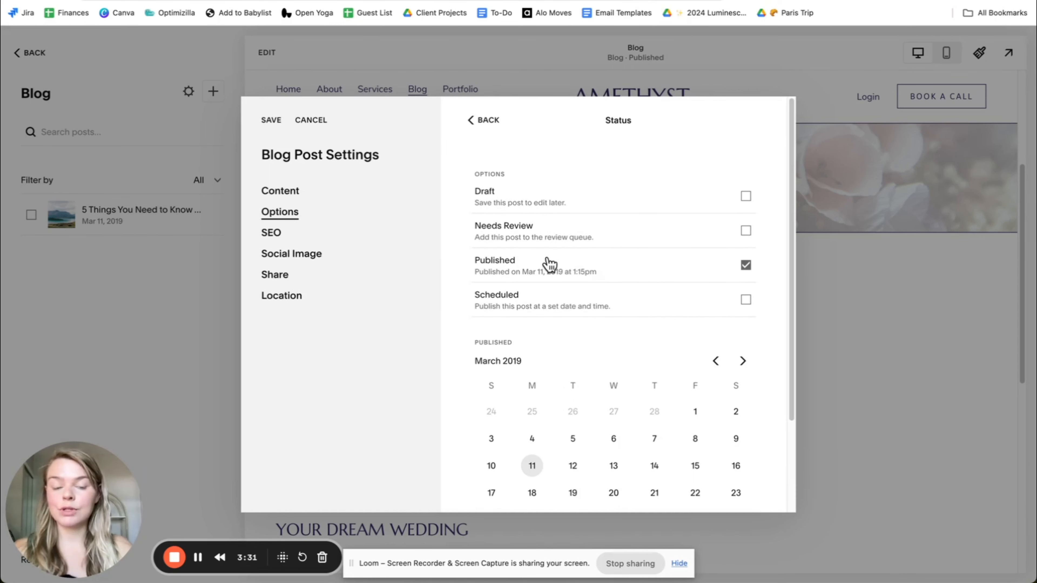
pyautogui.scroll(-3, 508, 329)
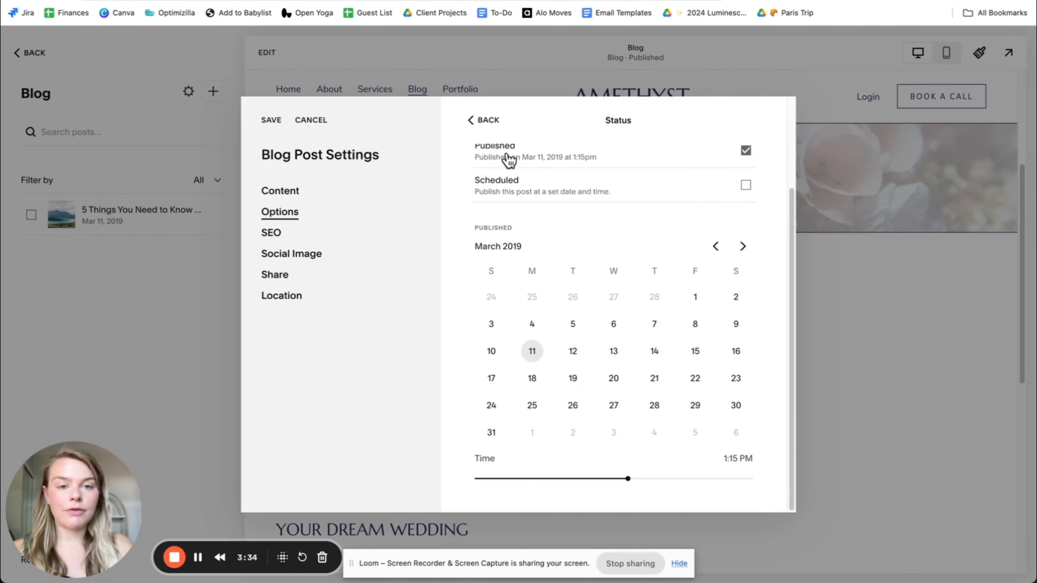
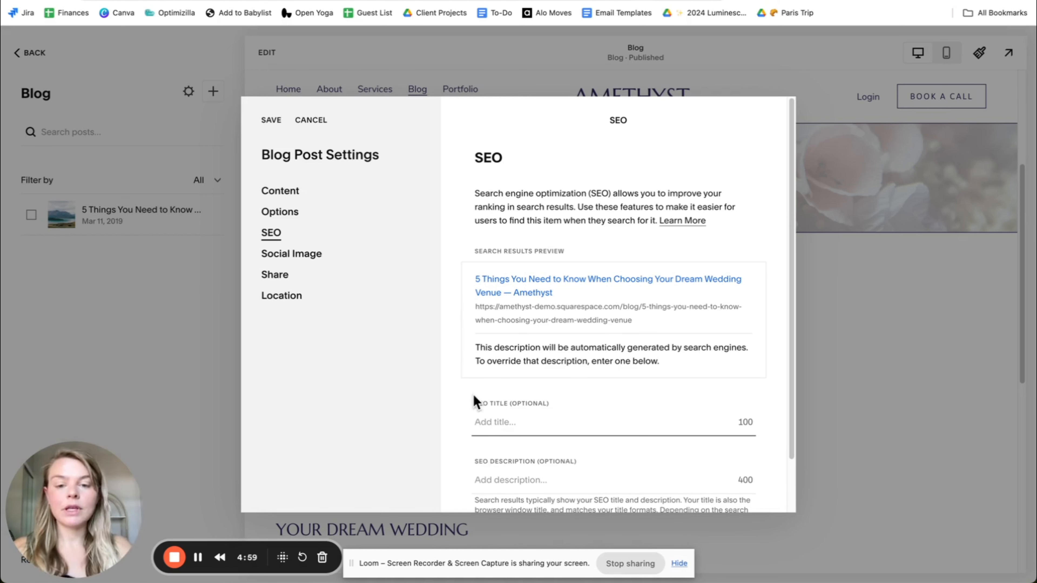
pyautogui.moveTo(478, 280); pyautogui.dragTo(502, 293)
pyautogui.press('super+c')
pyautogui.click(495, 421)
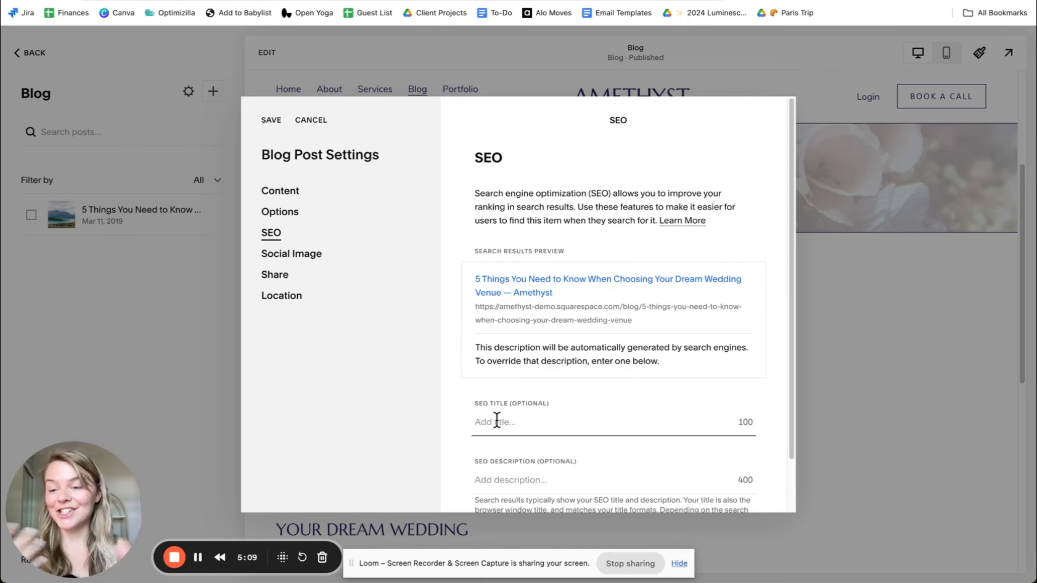
pyautogui.click(514, 479)
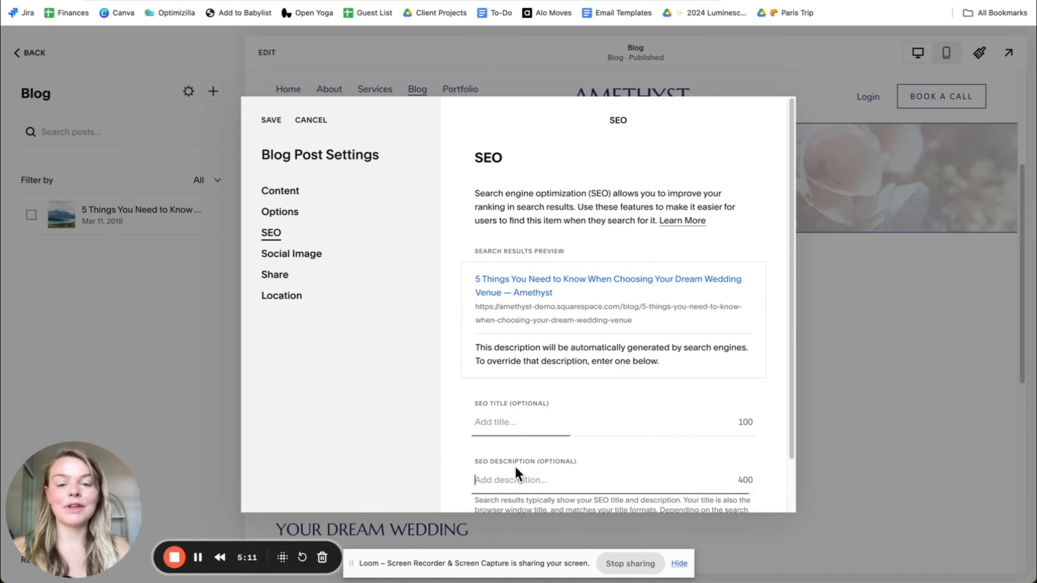
pyautogui.press('super+v')
pyautogui.press('super+z')
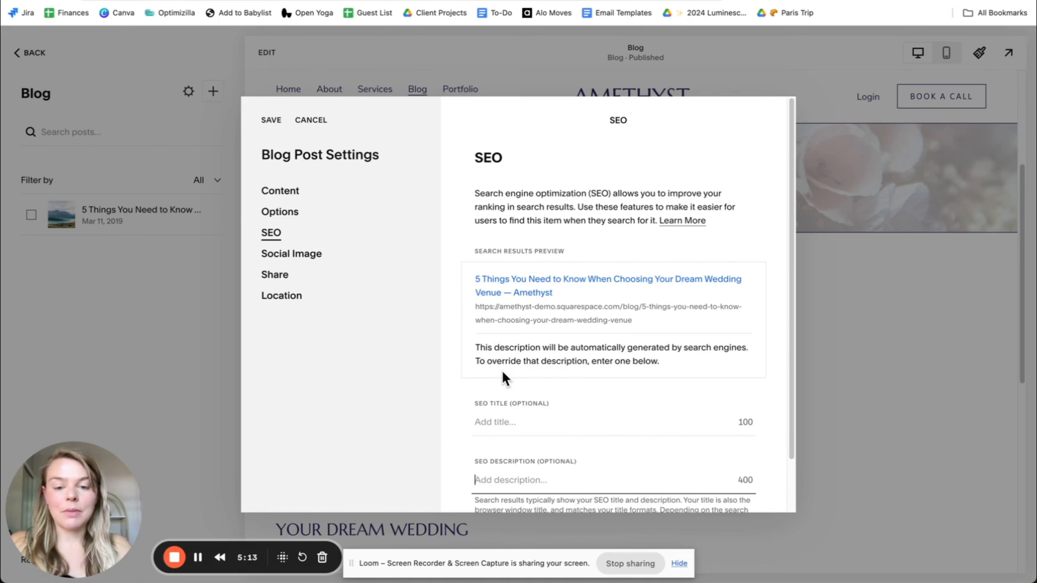
pyautogui.click(198, 557)
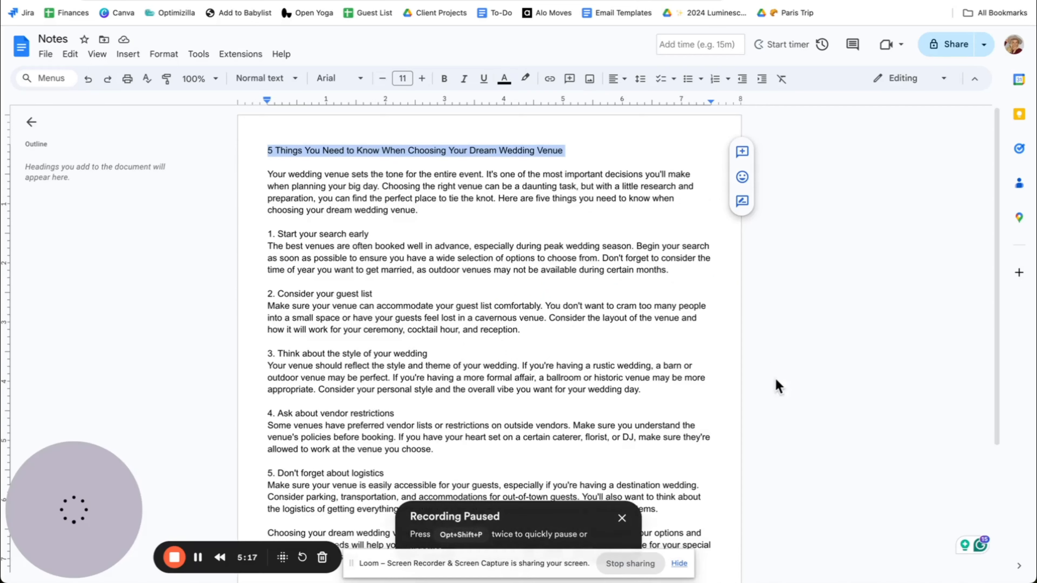
pyautogui.scroll(-5, 775, 386)
pyautogui.click(964, 545)
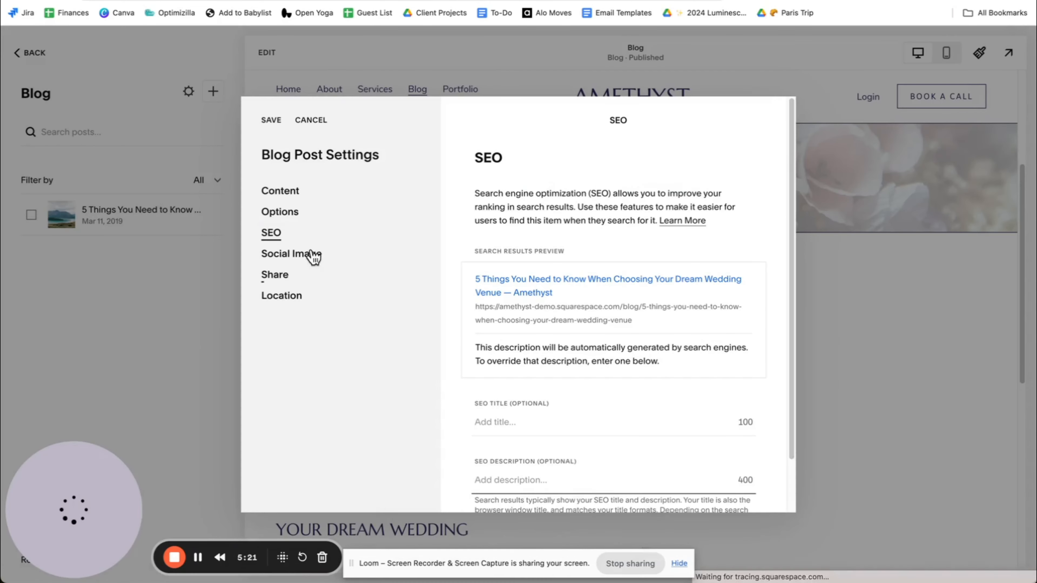
# Step: Copy the post's excerpt into its SEO description and delete everything after "it can be tough to know where to start."
pyautogui.click(280, 191)
pyautogui.click(547, 379)
pyautogui.tripleClick(549, 436)
pyautogui.hotkey('ctrl', 'c')
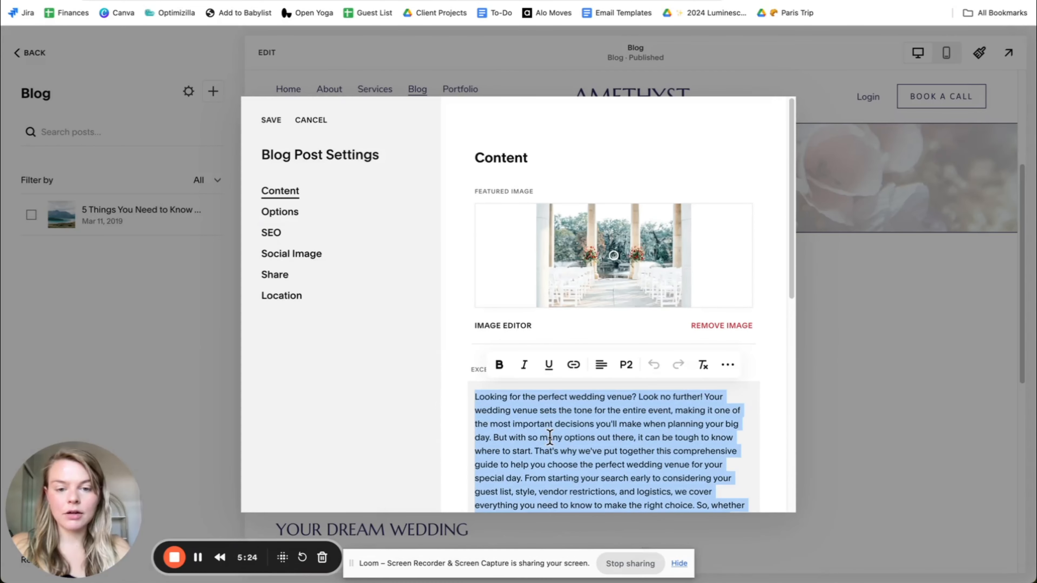
pyautogui.click(270, 232)
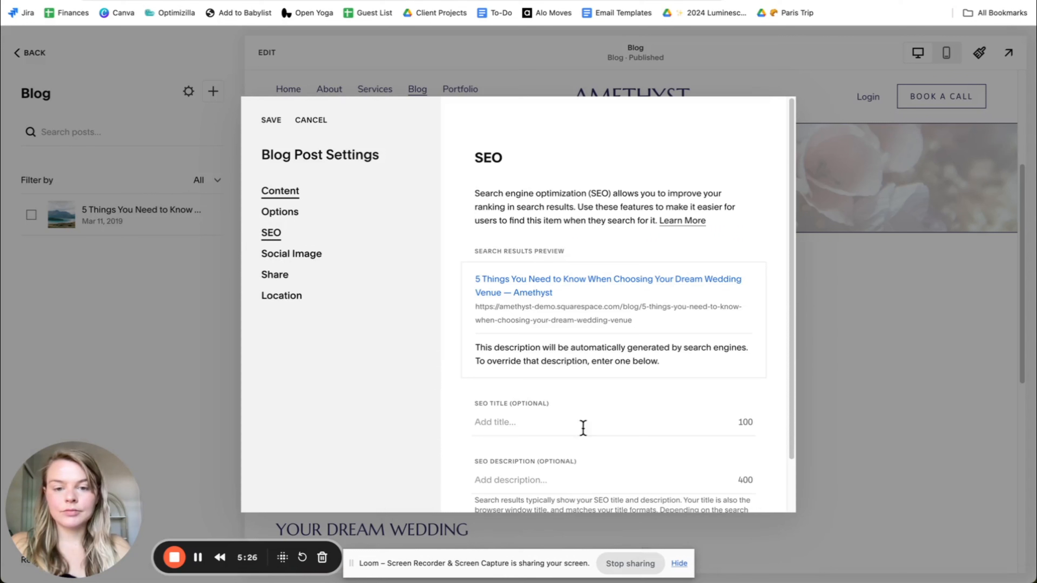
pyautogui.click(545, 480)
pyautogui.hotkey('ctrl', 'v')
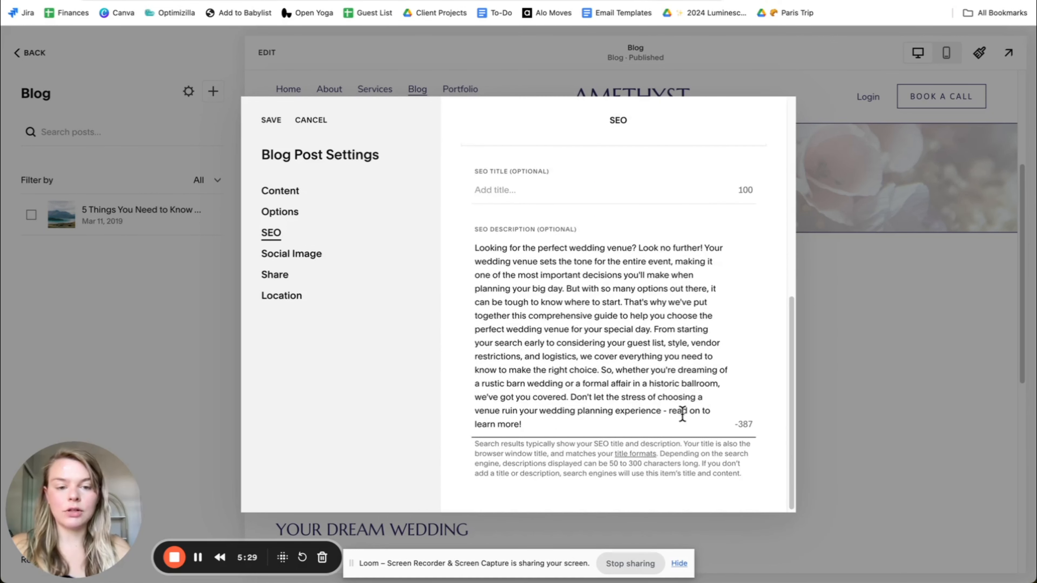
pyautogui.moveTo(579, 424); pyautogui.dragTo(624, 302)
pyautogui.press('BackSpace')
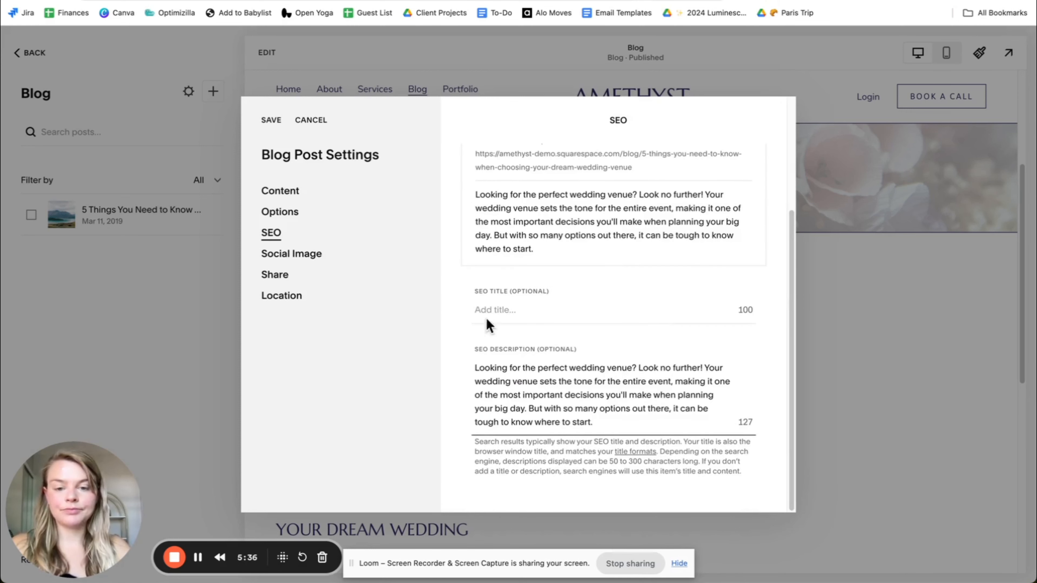
# Step: Add the library photo of the columned ceremony site with white chairs as the post's alternate social sharing image
pyautogui.click(290, 257)
pyautogui.scroll(-1, 630, 282)
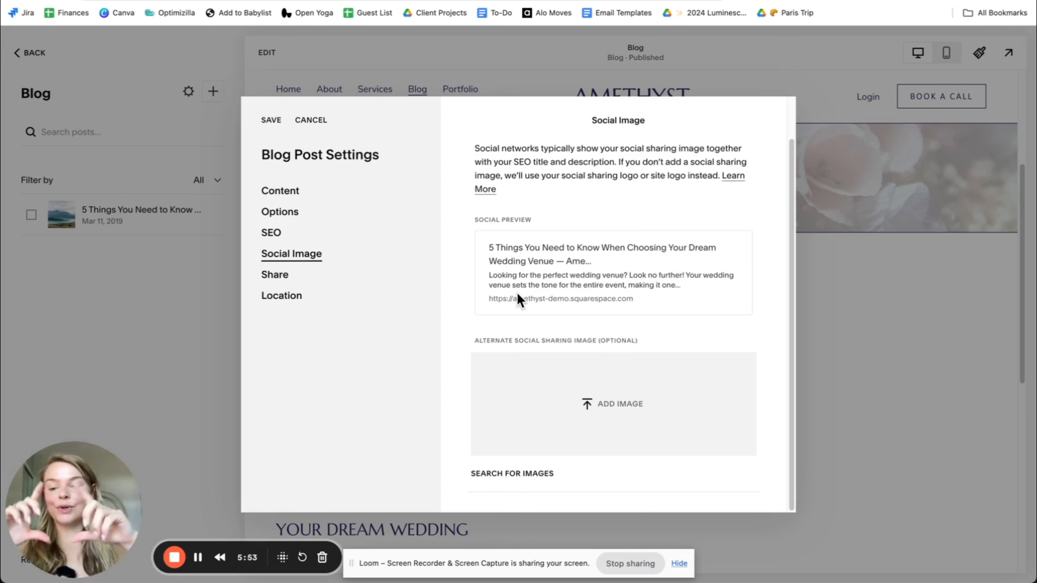
pyautogui.click(520, 472)
pyautogui.click(358, 279)
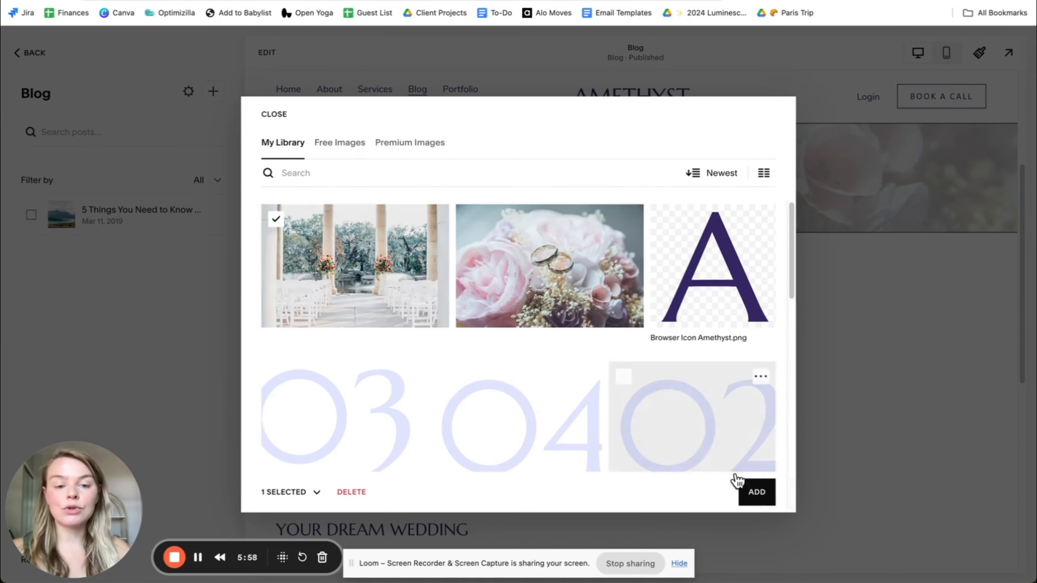
pyautogui.click(754, 491)
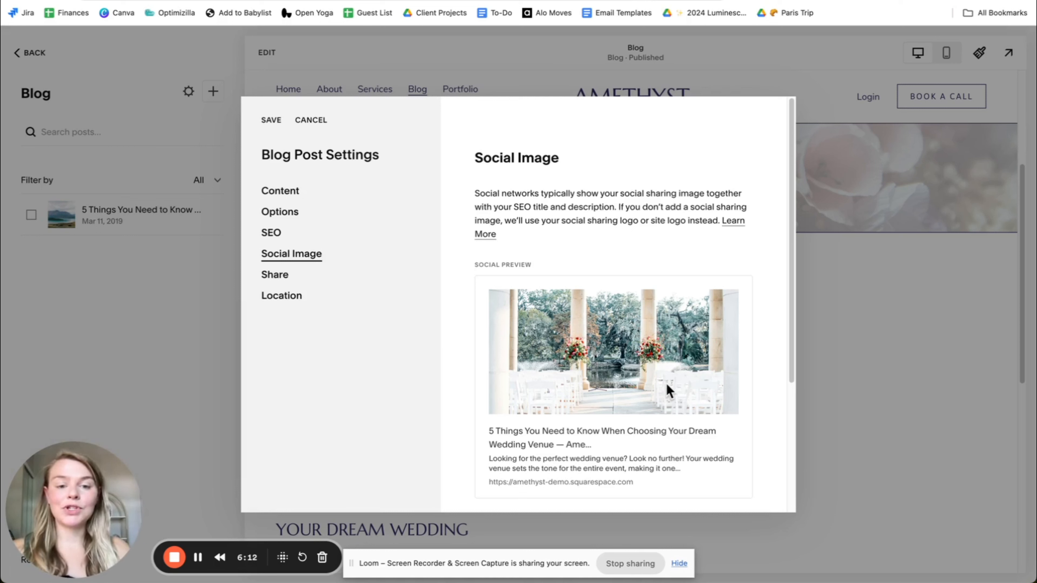
# Step: Review the social sharing preview and the Share and Location settings, and save the blog post settings
pyautogui.scroll(-3, 571, 310)
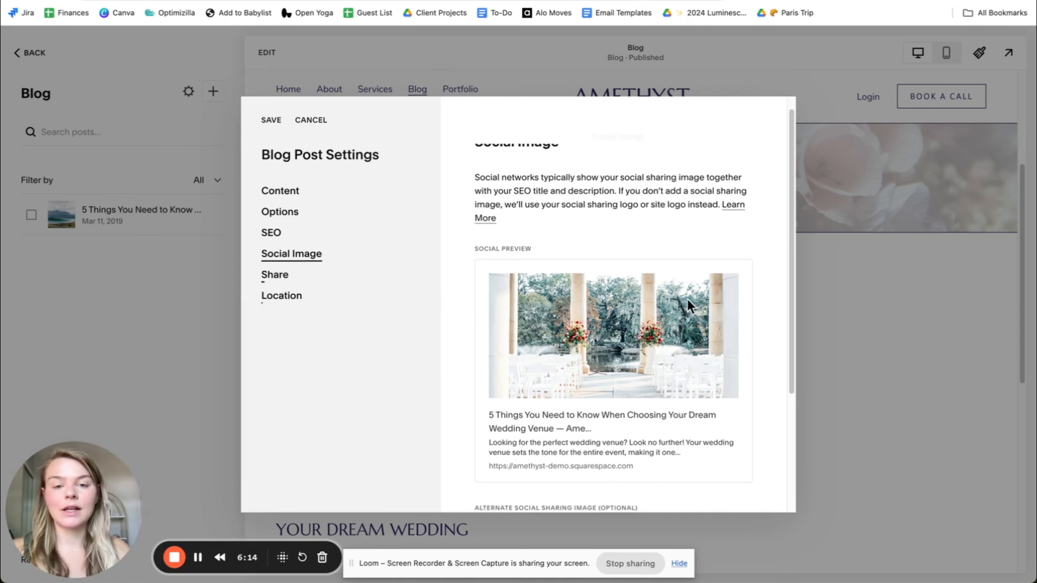
pyautogui.scroll(-3, 573, 307)
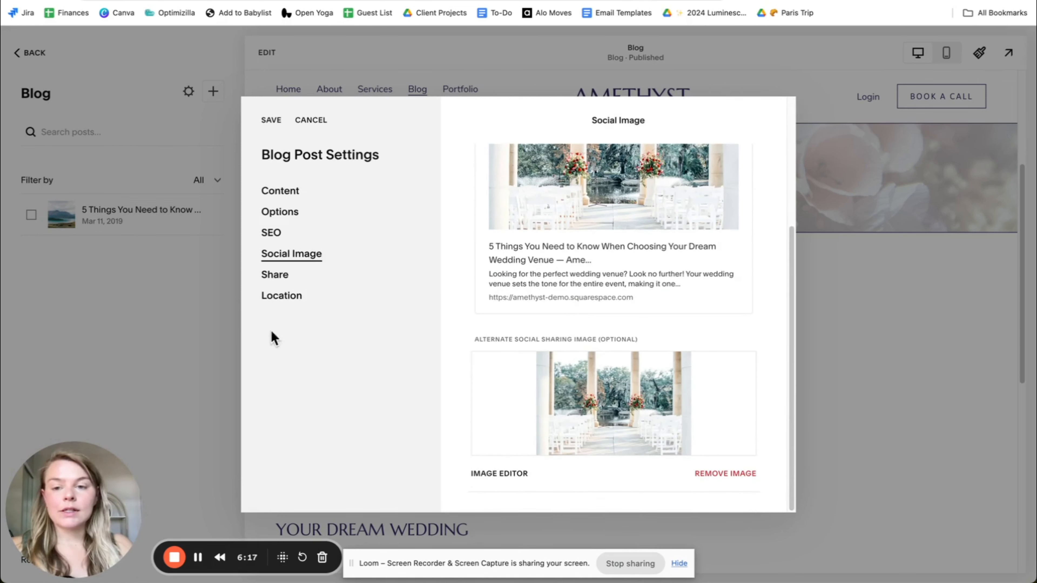
pyautogui.click(273, 282)
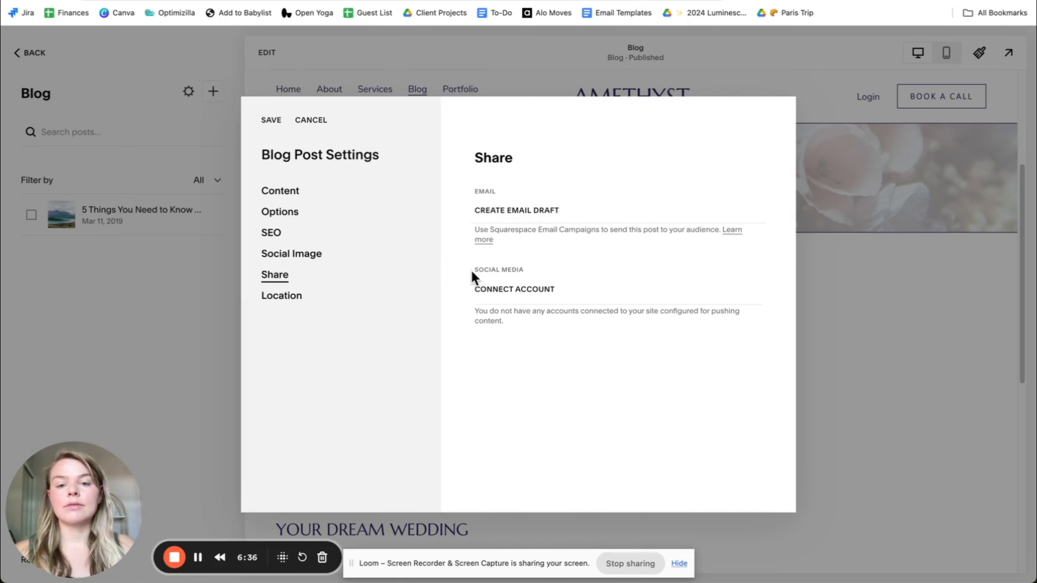
pyautogui.moveTo(472, 271); pyautogui.dragTo(558, 271)
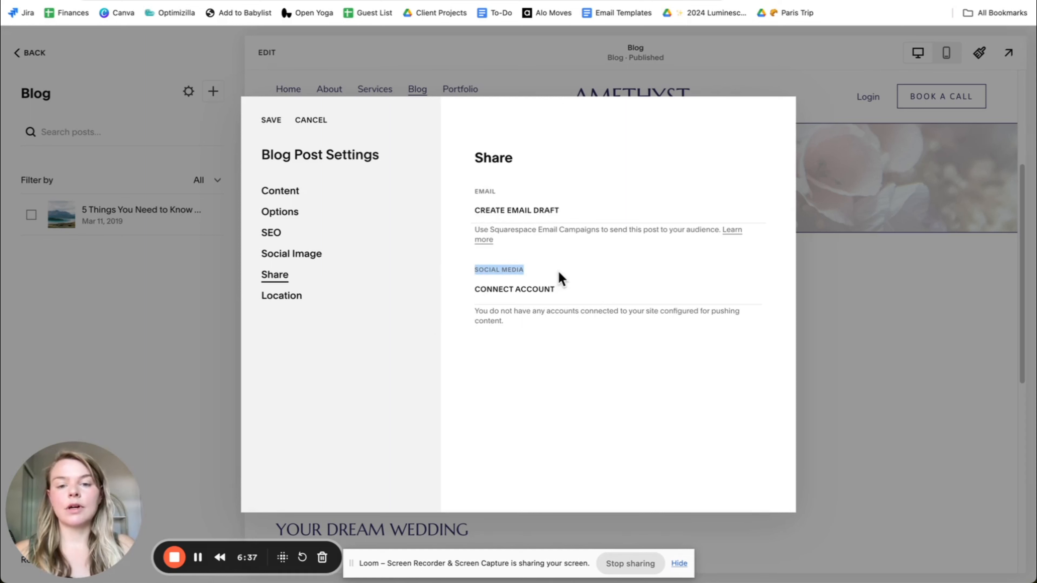
pyautogui.click(283, 305)
pyautogui.click(530, 211)
pyautogui.click(466, 276)
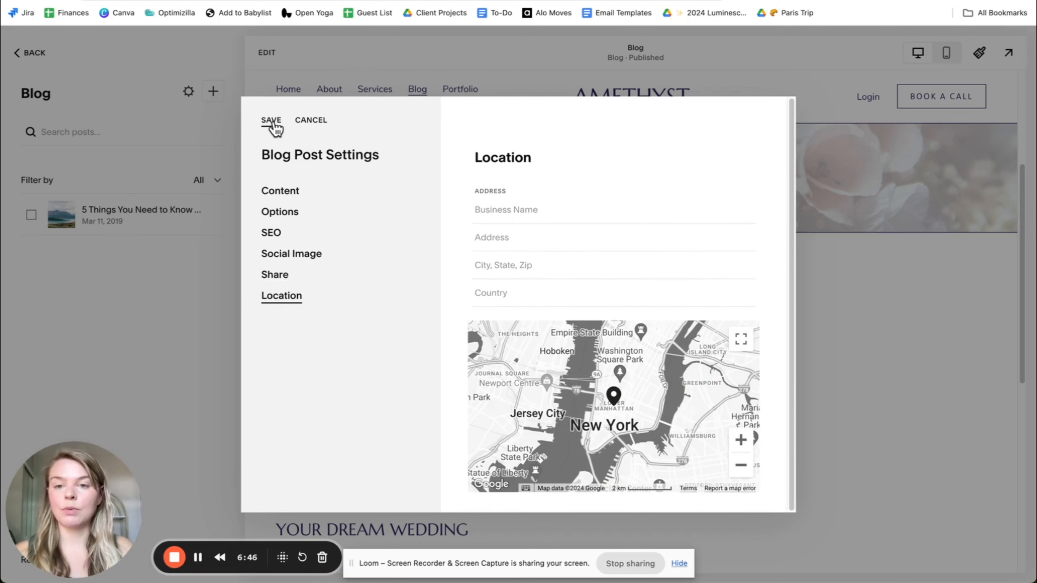
pyautogui.click(274, 122)
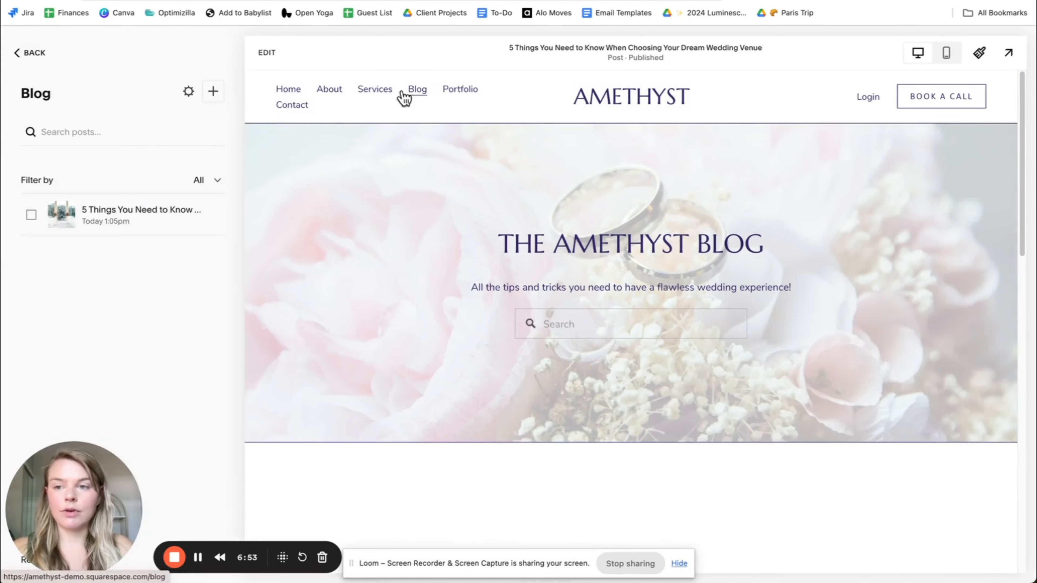
# Step: Examine the saved post's featured image, title and excerpt on the Blog page in a full-screen preview
pyautogui.click(36, 54)
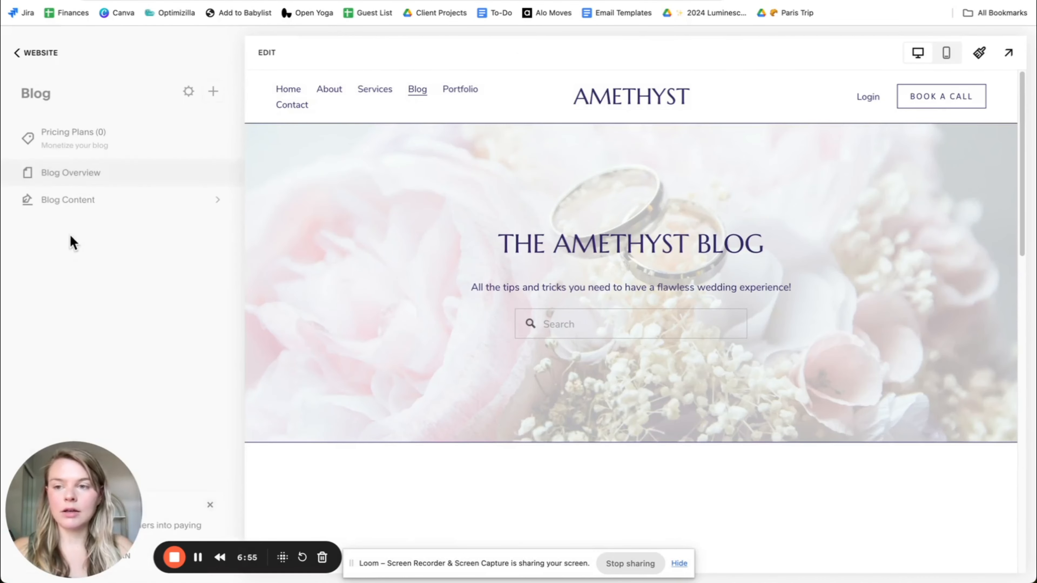
pyautogui.scroll(-3, 840, 163)
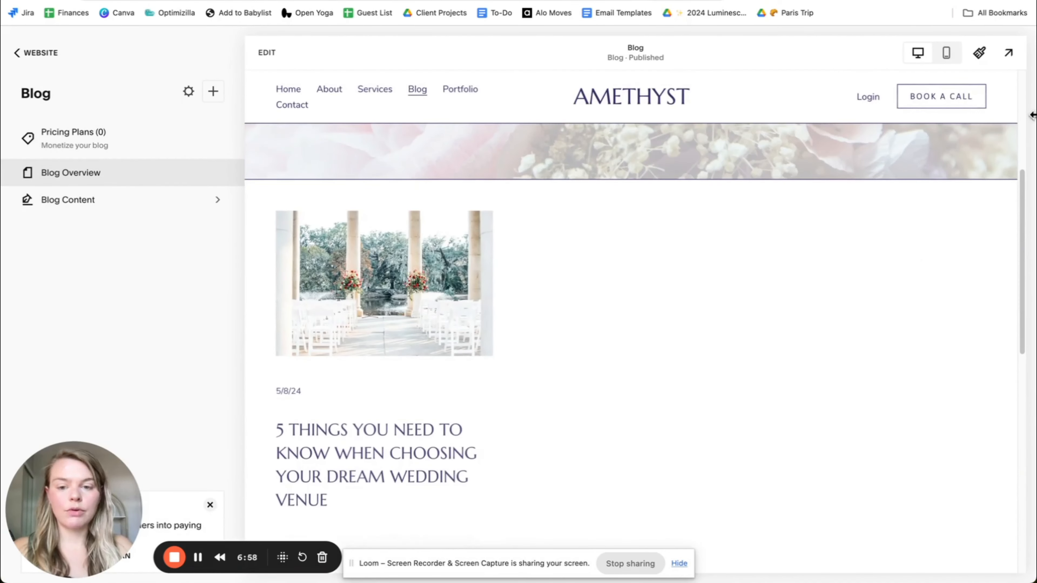
pyautogui.click(1009, 52)
pyautogui.scroll(-3, 212, 209)
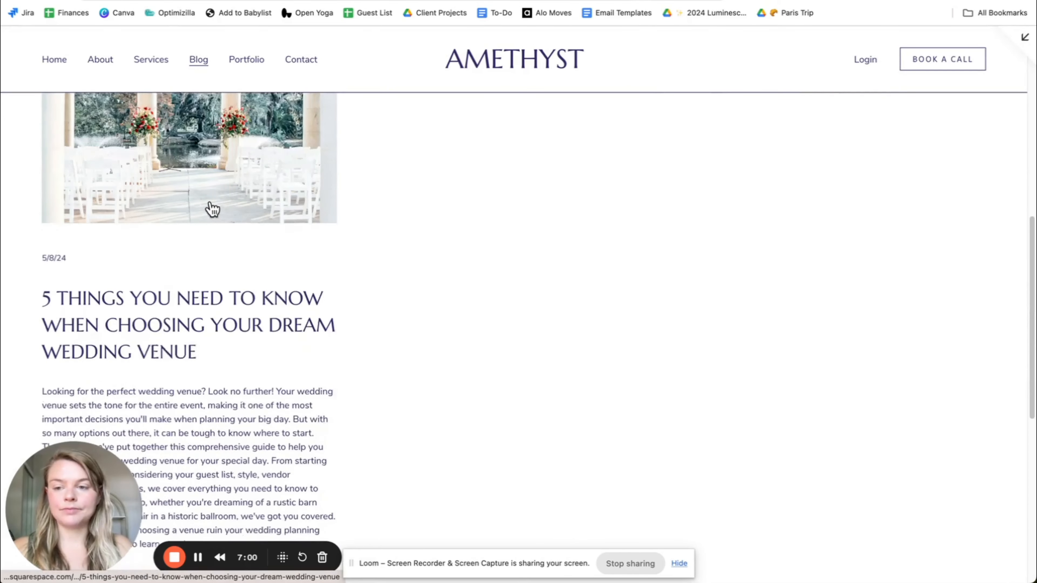
pyautogui.scroll(-3, 212, 209)
pyautogui.moveTo(42, 165); pyautogui.dragTo(215, 369)
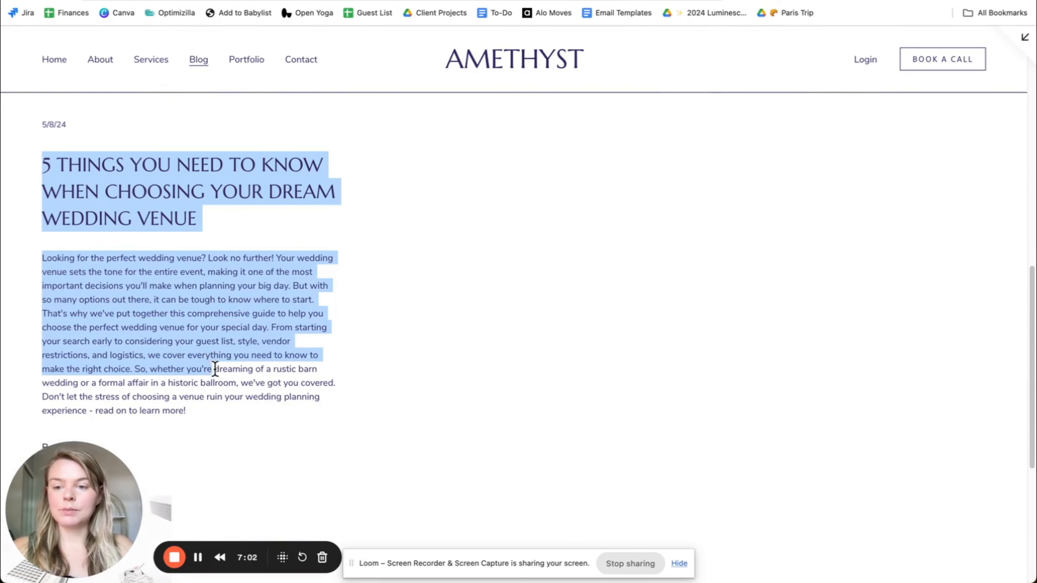
pyautogui.scroll(-5, 130, 301)
pyautogui.scroll(15, 144, 283)
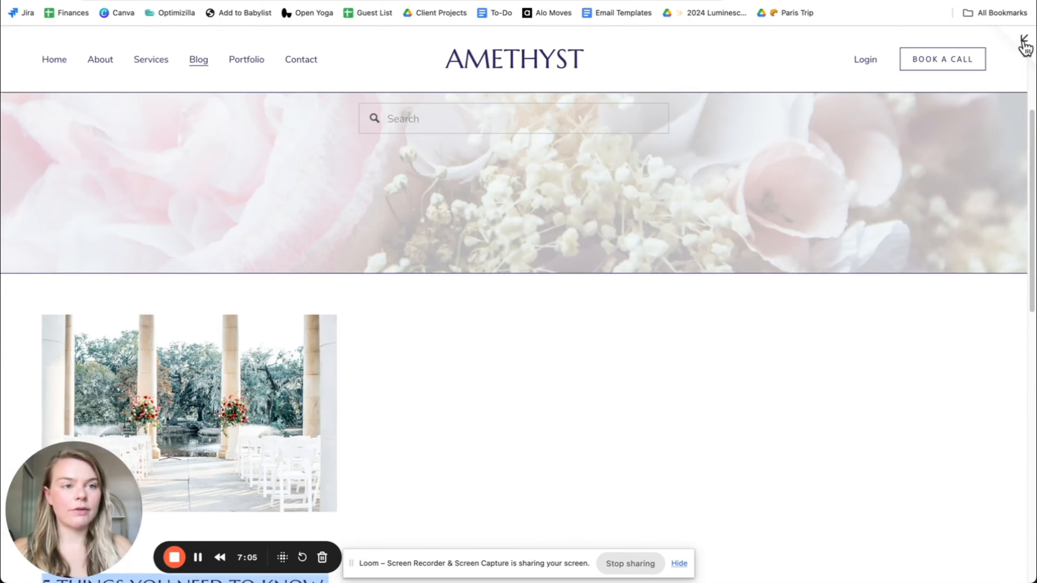
# Step: Exit the full-screen preview and check the Blog page in mobile view before returning to desktop view
pyautogui.click(1025, 43)
pyautogui.click(946, 55)
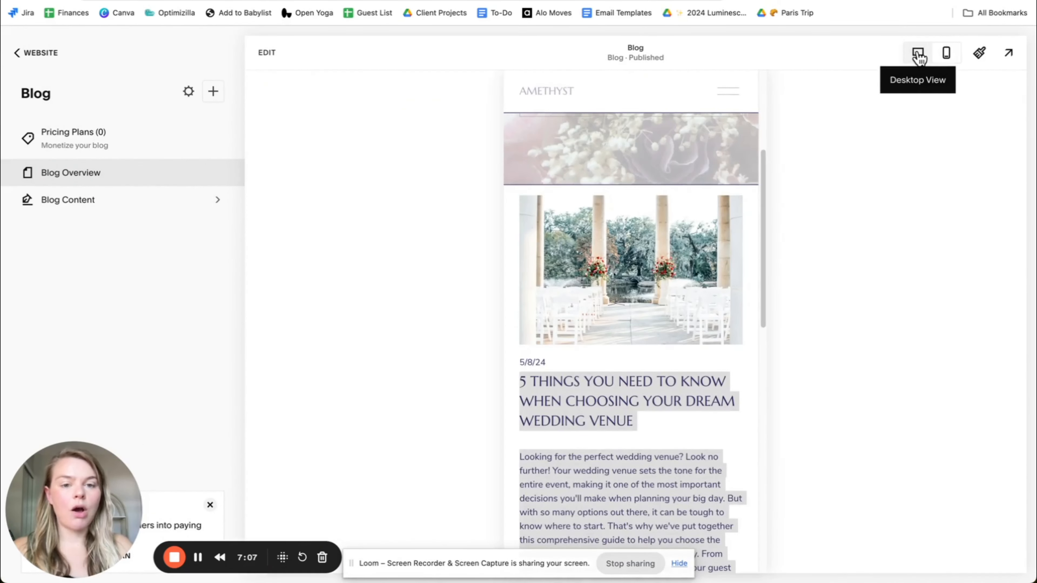
pyautogui.click(918, 54)
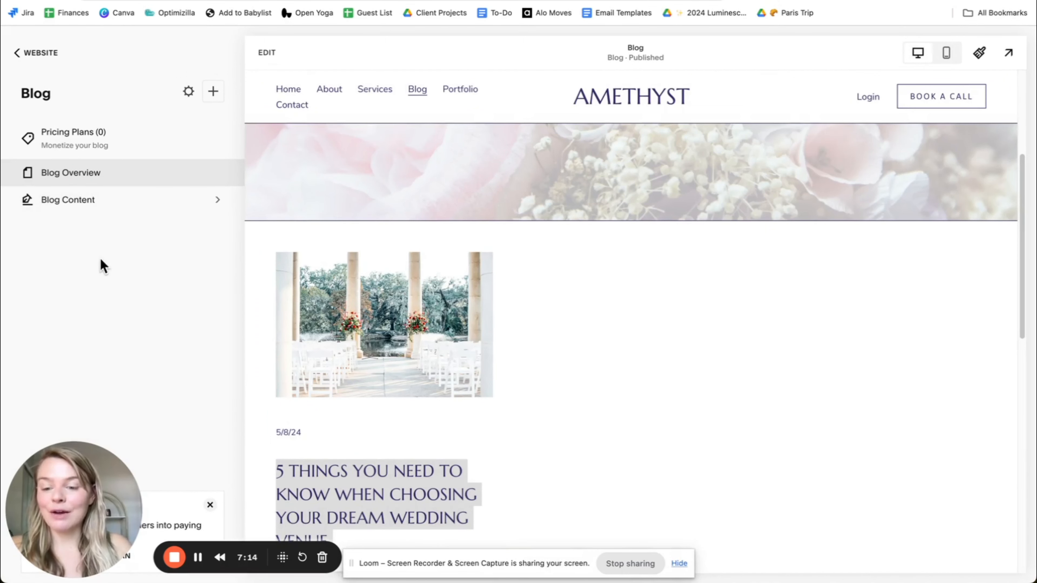
# Step: Reopen the wedding venue post's settings and examine the Tags setting in its options
pyautogui.click(87, 212)
pyautogui.click(217, 215)
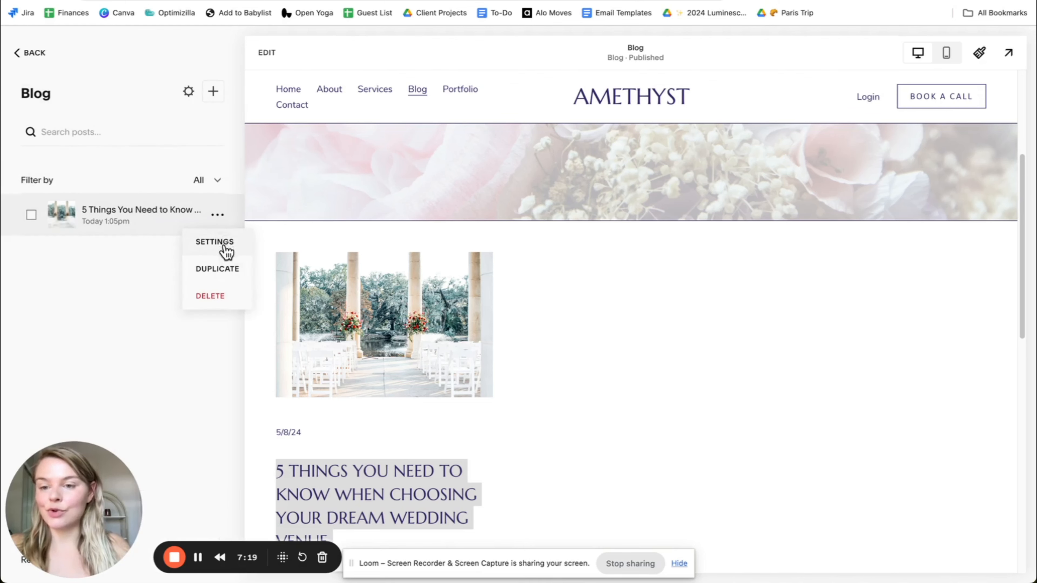
pyautogui.click(215, 243)
pyautogui.click(270, 216)
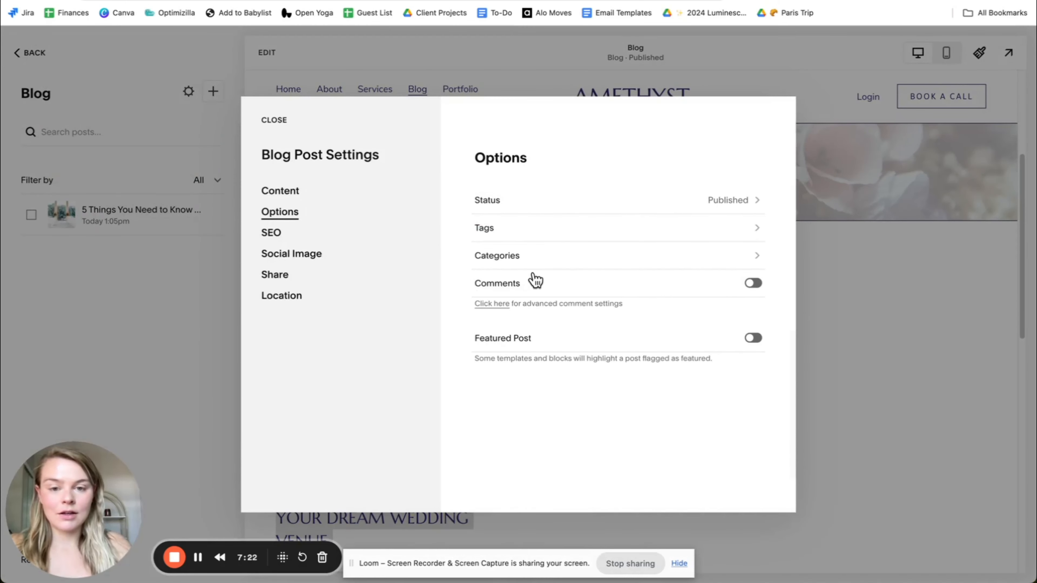
pyautogui.click(505, 228)
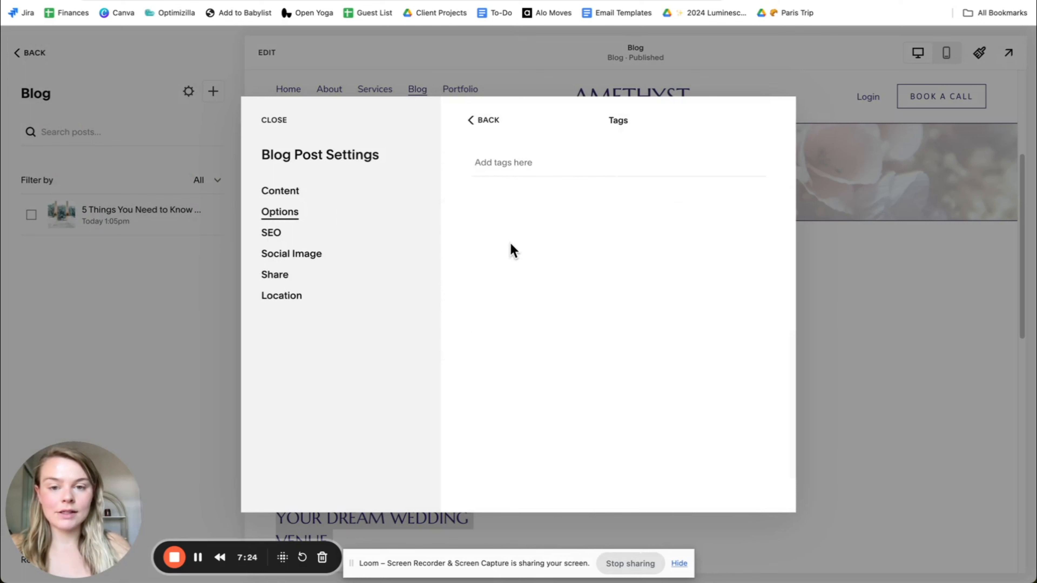
pyautogui.click(492, 121)
pyautogui.click(572, 231)
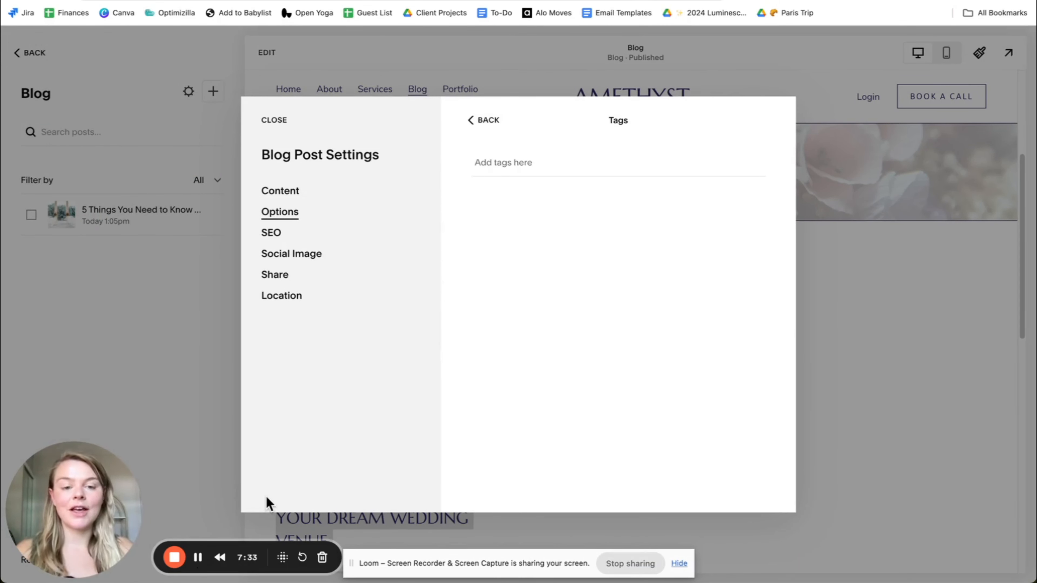
pyautogui.click(197, 558)
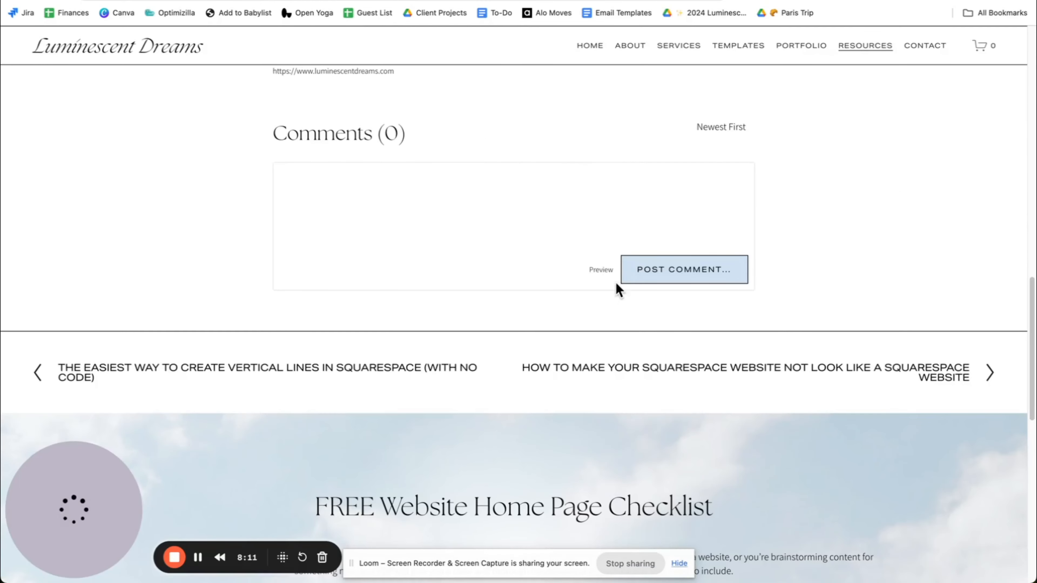
# Step: Examine how the Luminescent Dreams website shows categories on its tutorial posts, including the vertical lines tutorial
pyautogui.scroll(20, 617, 288)
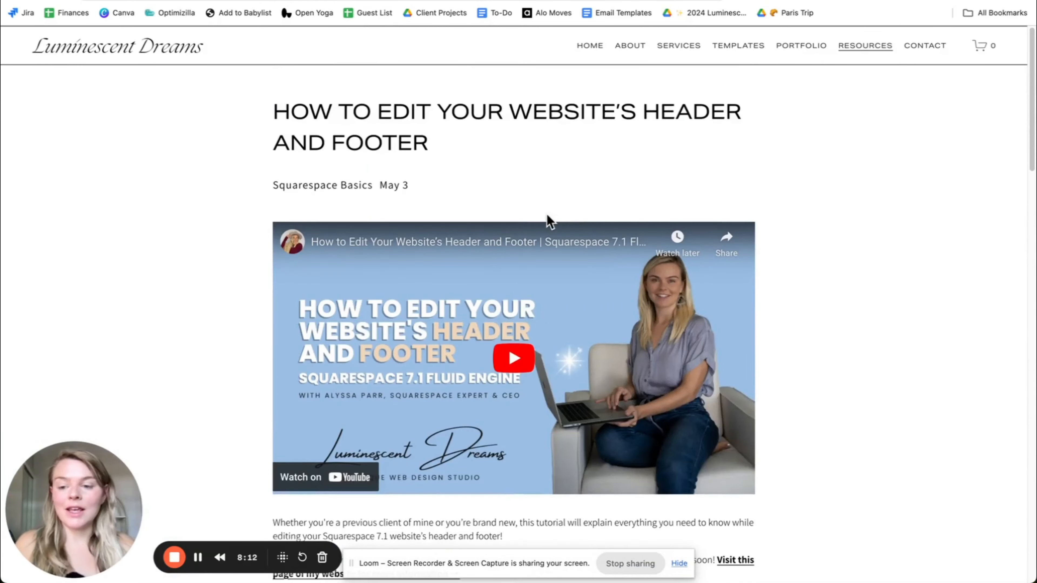
pyautogui.scroll(-5, 216, 164)
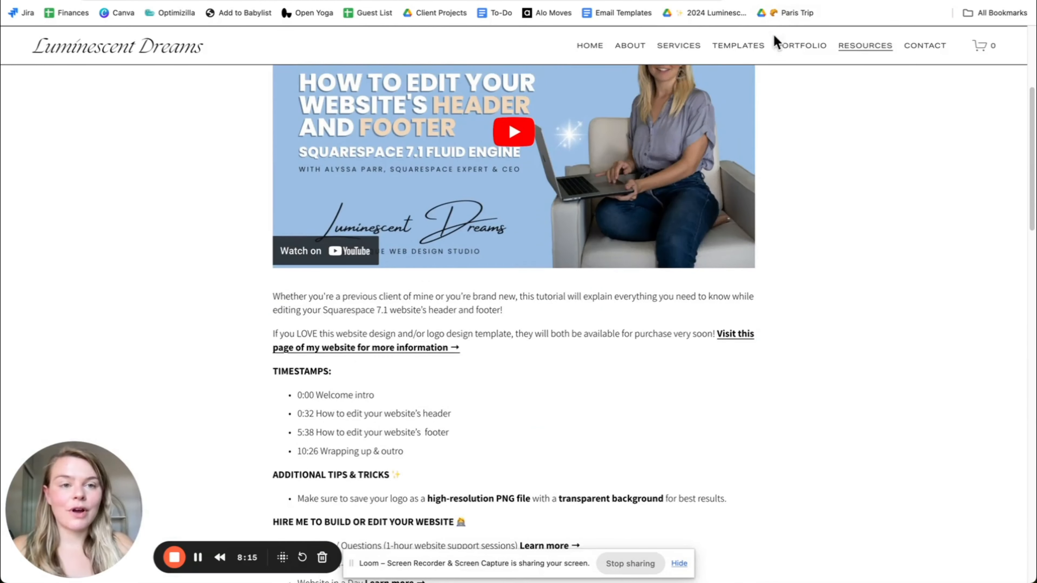
pyautogui.moveTo(878, 47)
pyautogui.click(868, 71)
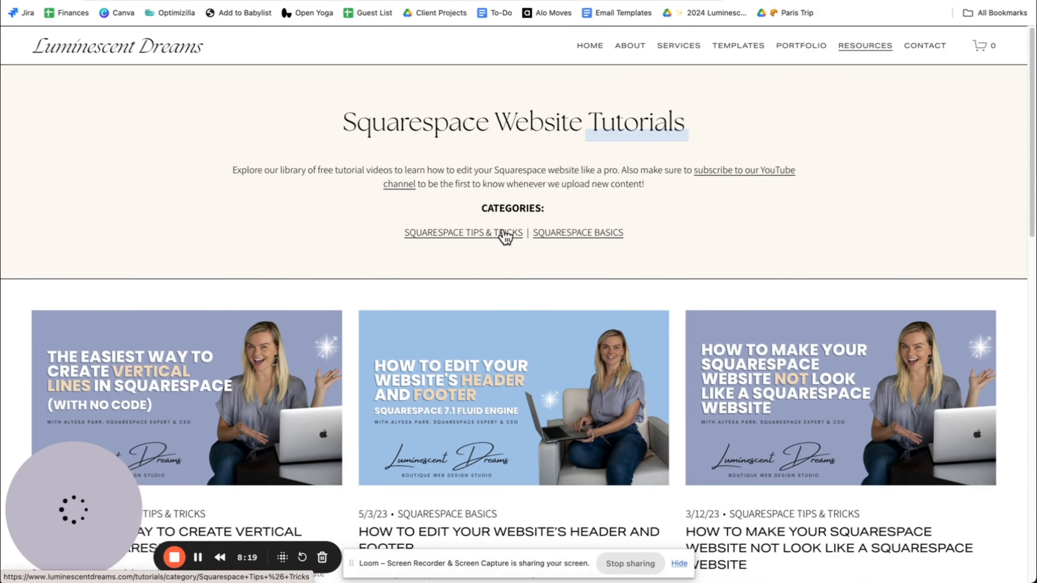
pyautogui.scroll(-5, 239, 282)
pyautogui.click(239, 282)
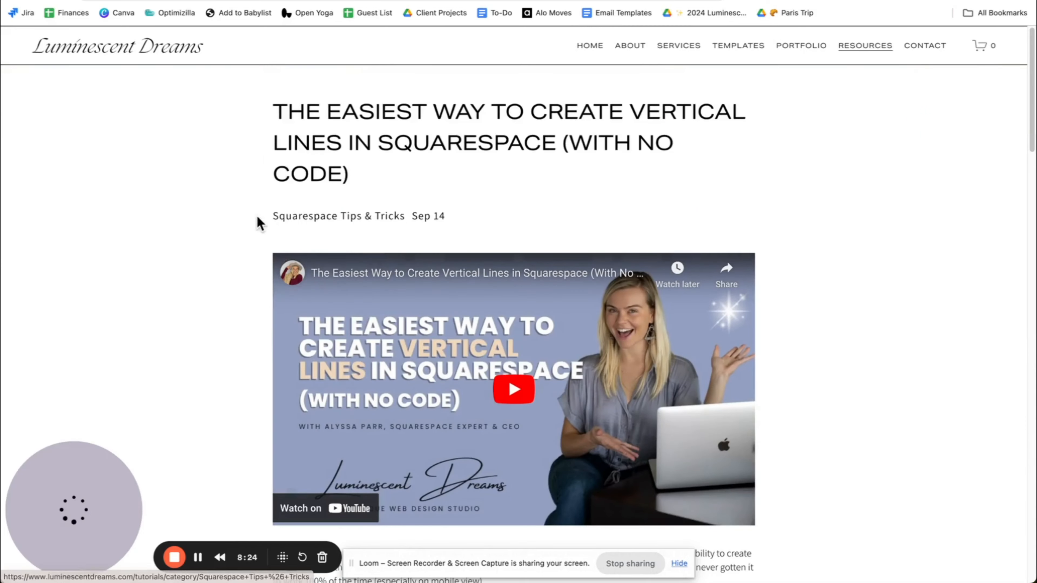
pyautogui.moveTo(256, 223); pyautogui.dragTo(400, 219)
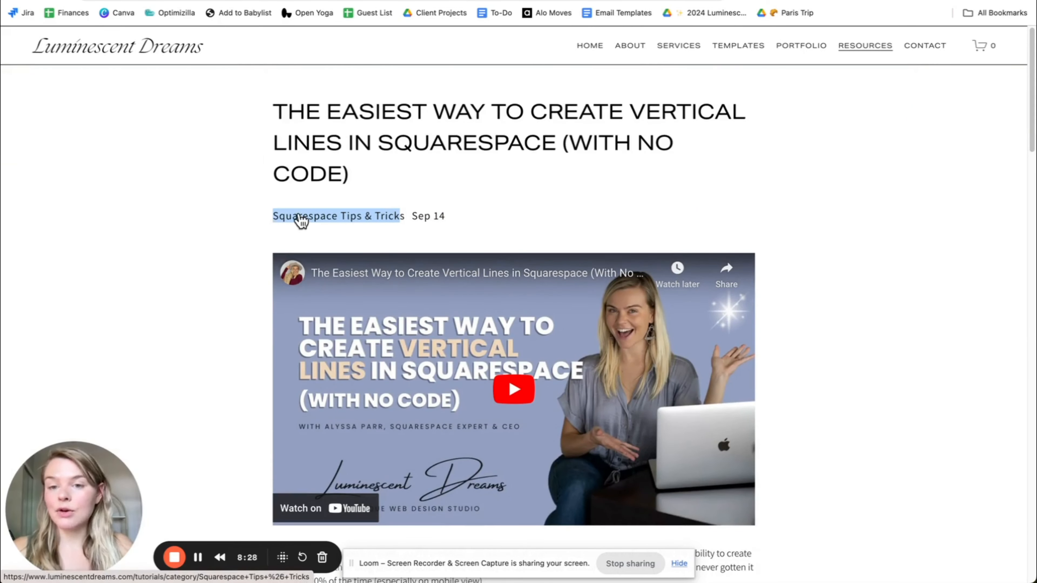
# Step: Return to the tutorials page and view its posts filtered by Squarespace Basics and by Squarespace Tips & Tricks
pyautogui.click(20, 1)
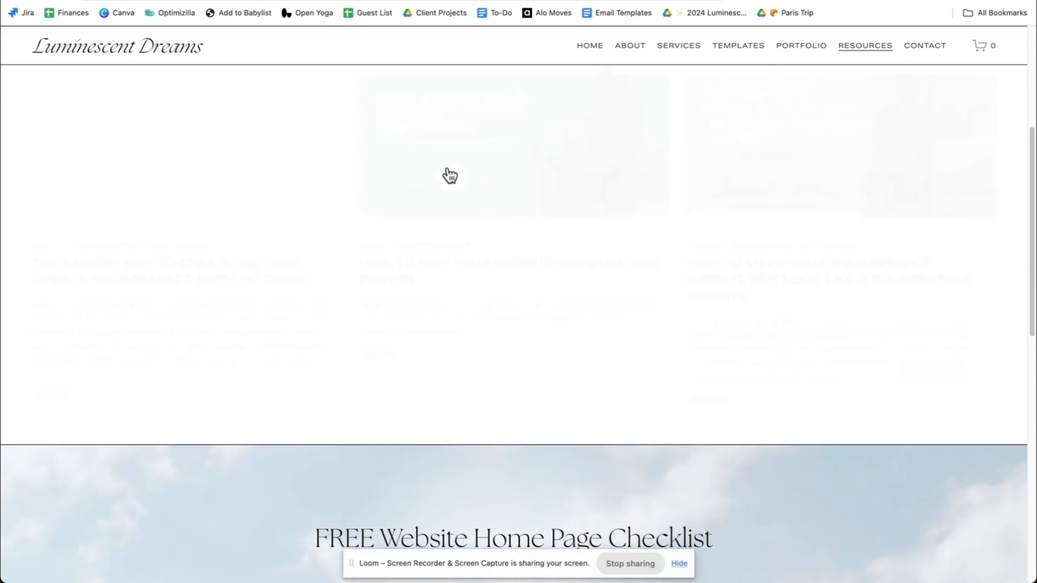
pyautogui.scroll(6, 627, 189)
pyautogui.click(596, 245)
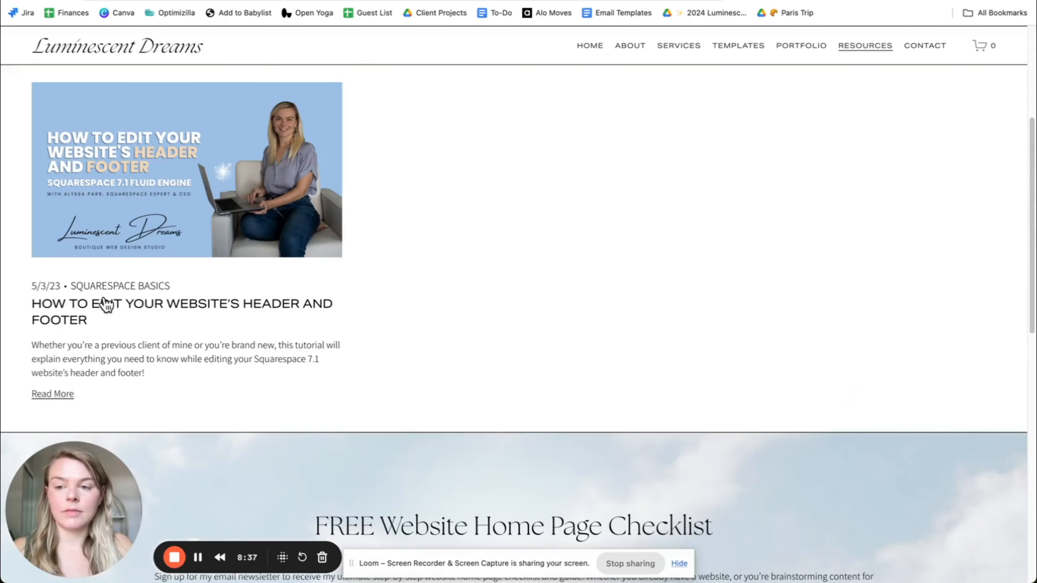
pyautogui.scroll(5, 514, 236)
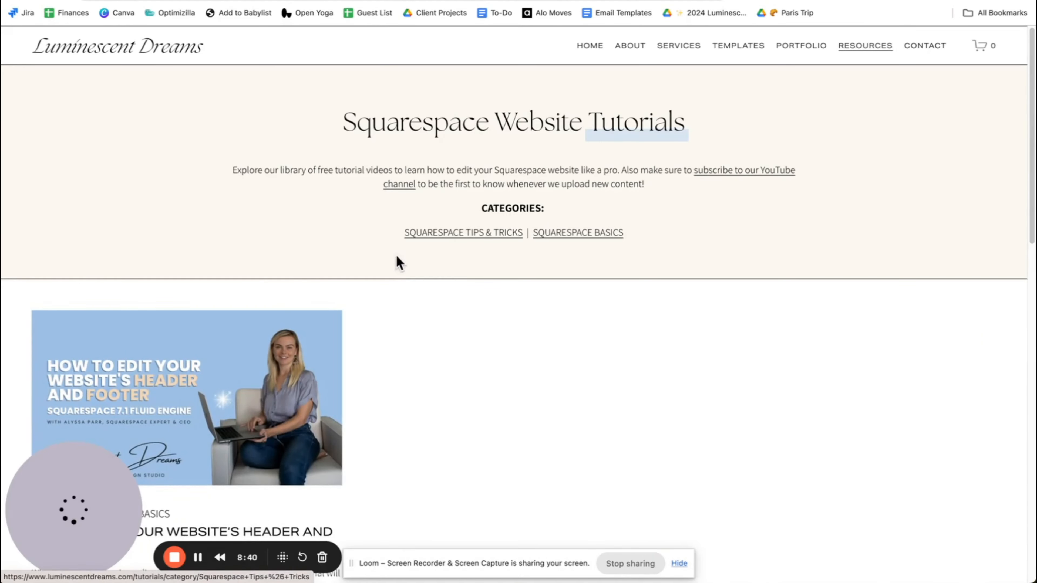
pyautogui.click(409, 235)
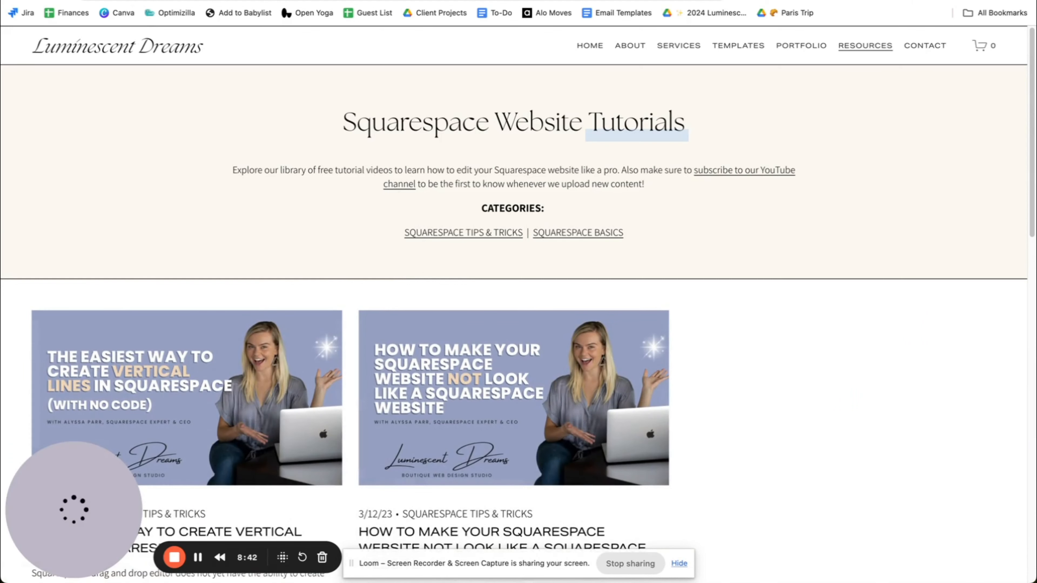
pyautogui.click(198, 558)
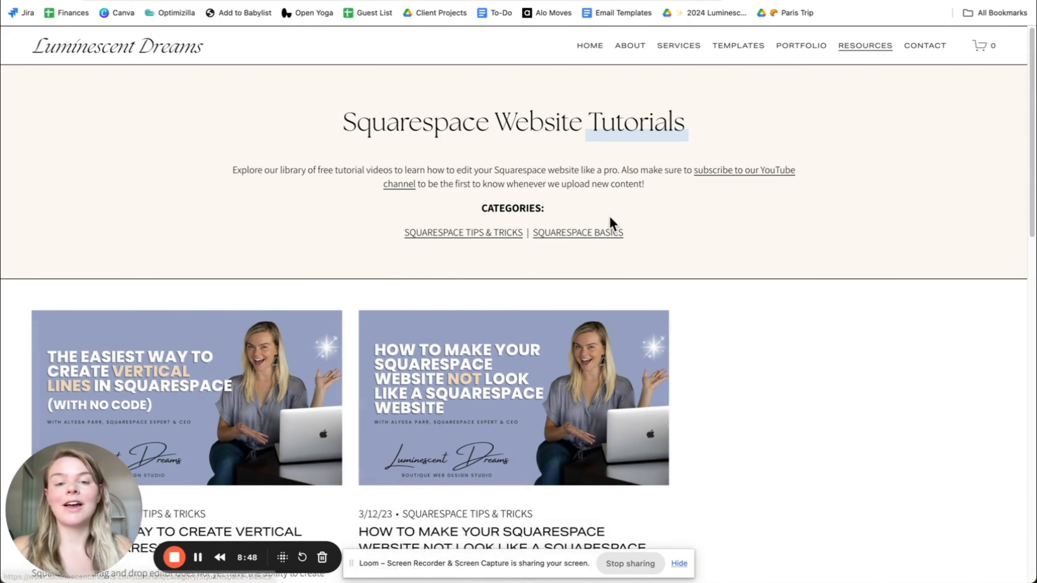
pyautogui.moveTo(300, 225); pyautogui.dragTo(670, 239)
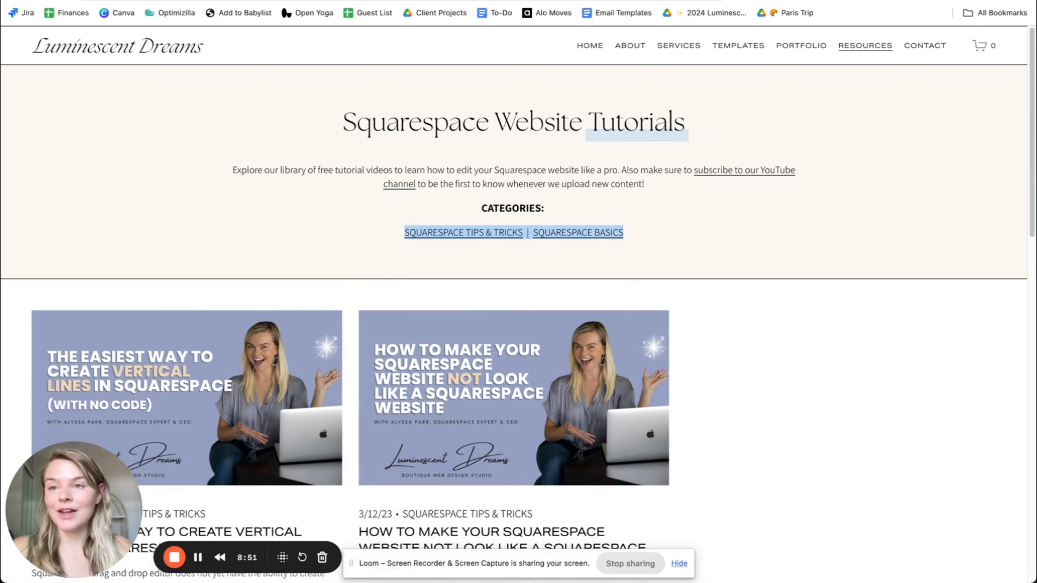
# Step: Switch back to the Squarespace post settings, create the category Wedding Prep and toggle its selection
pyautogui.click(164, 1)
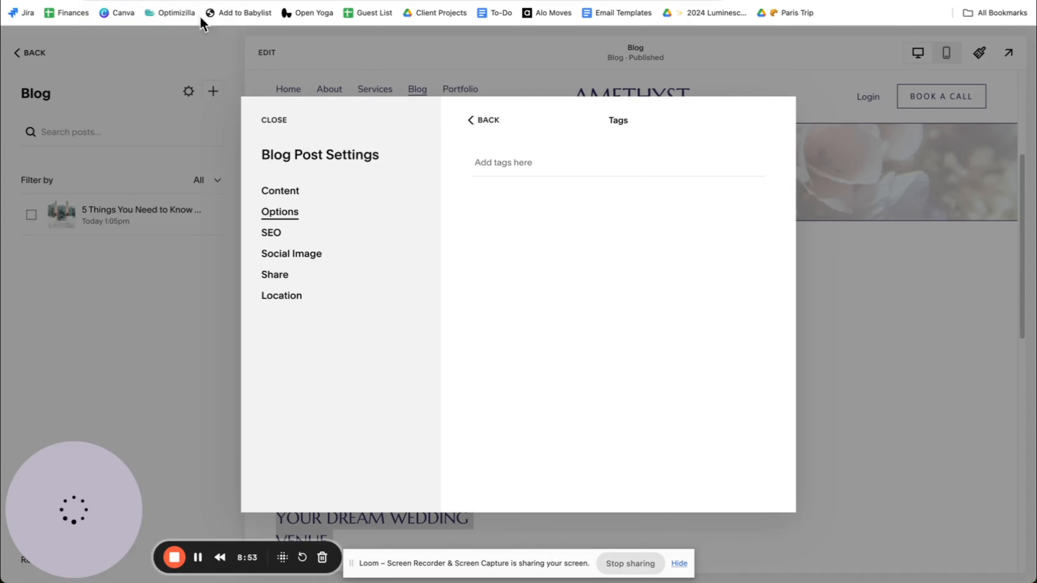
pyautogui.click(491, 123)
pyautogui.click(513, 257)
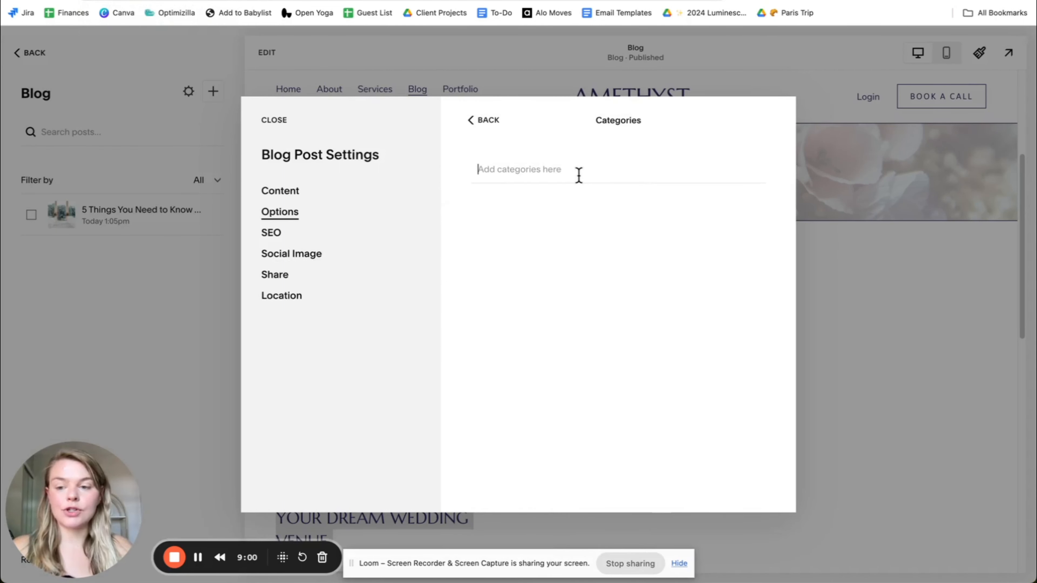
pyautogui.write('W')
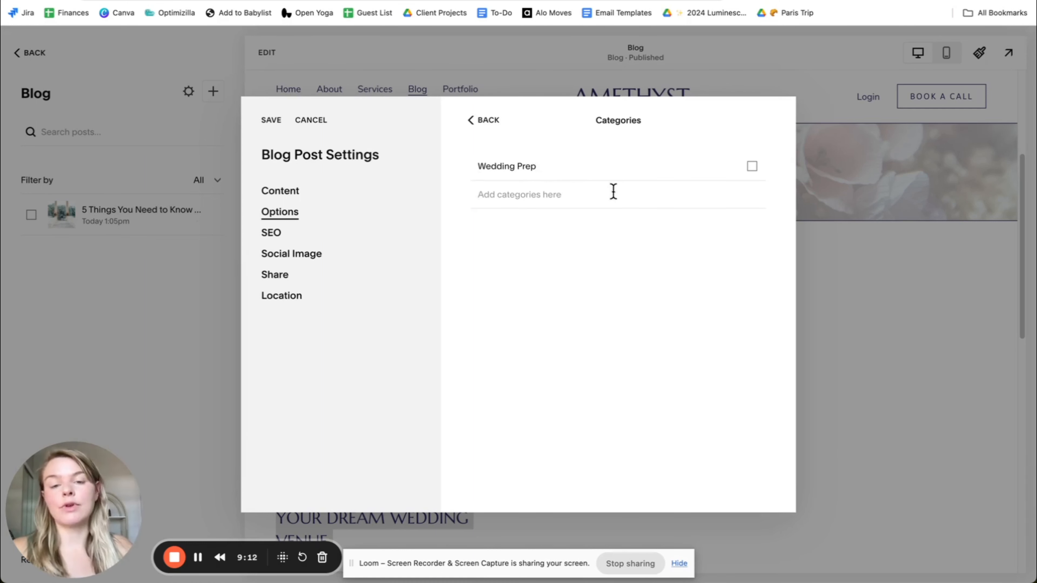
pyautogui.click(750, 167)
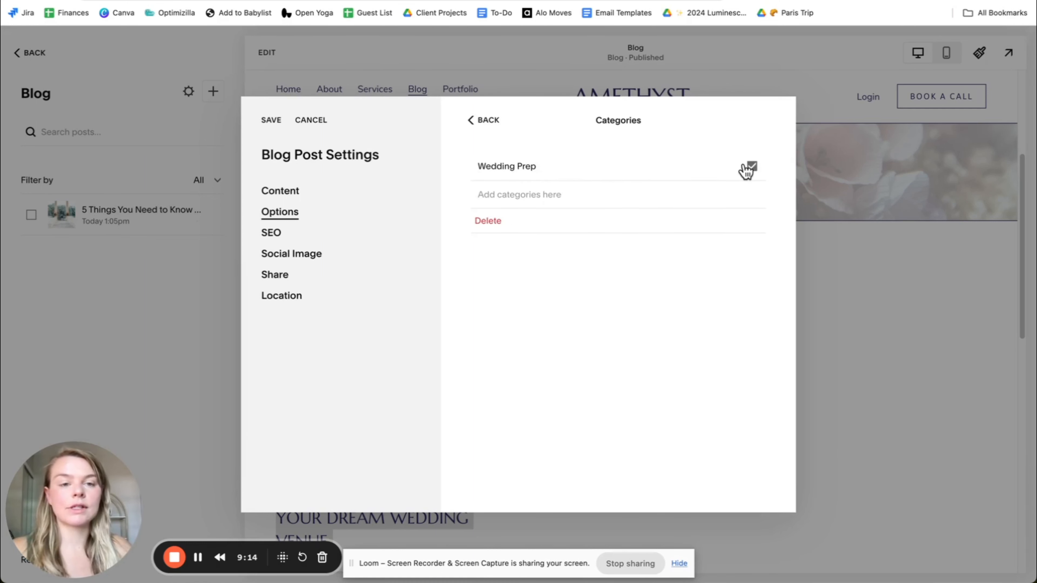
pyautogui.click(537, 171)
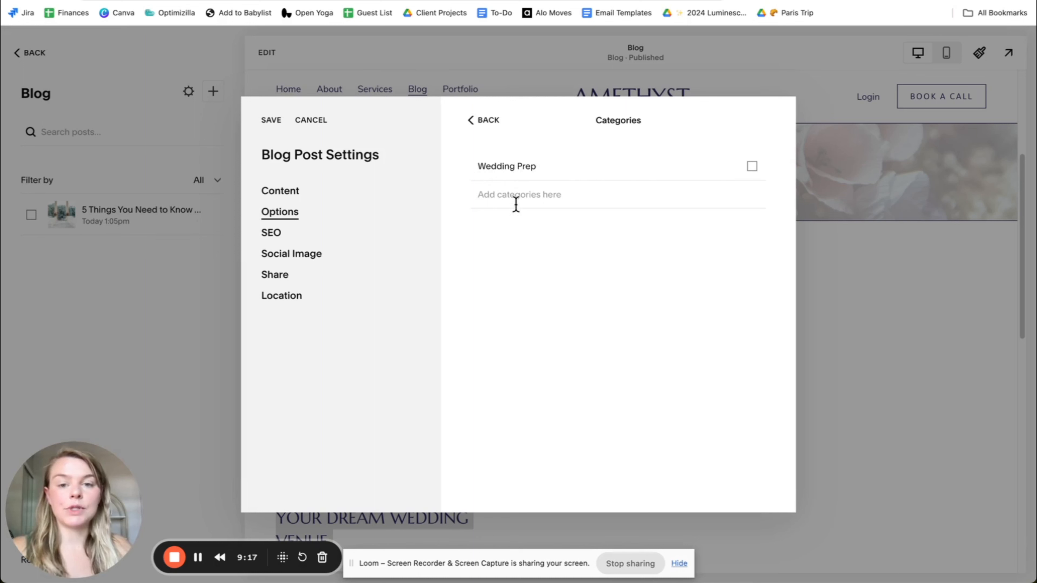
pyautogui.click(521, 170)
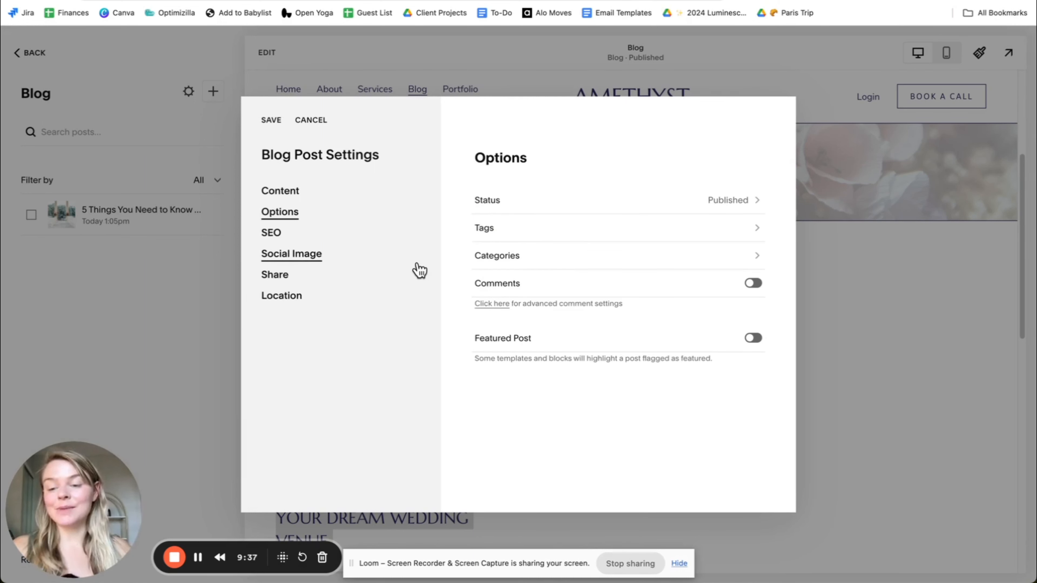
# Step: Try turning on comments in the wedding venue post's options
pyautogui.click(753, 284)
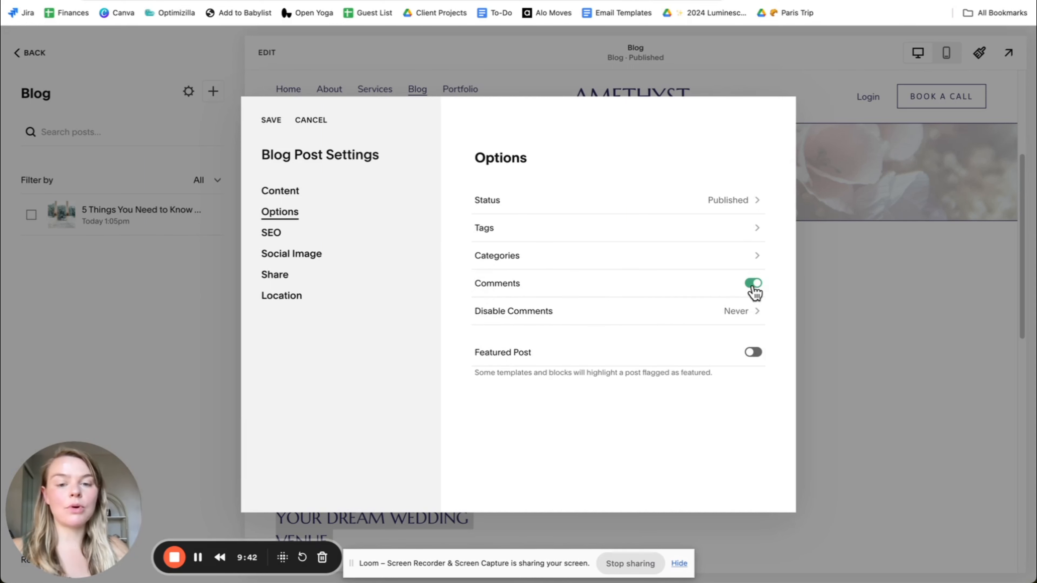
pyautogui.click(753, 285)
pyautogui.click(753, 284)
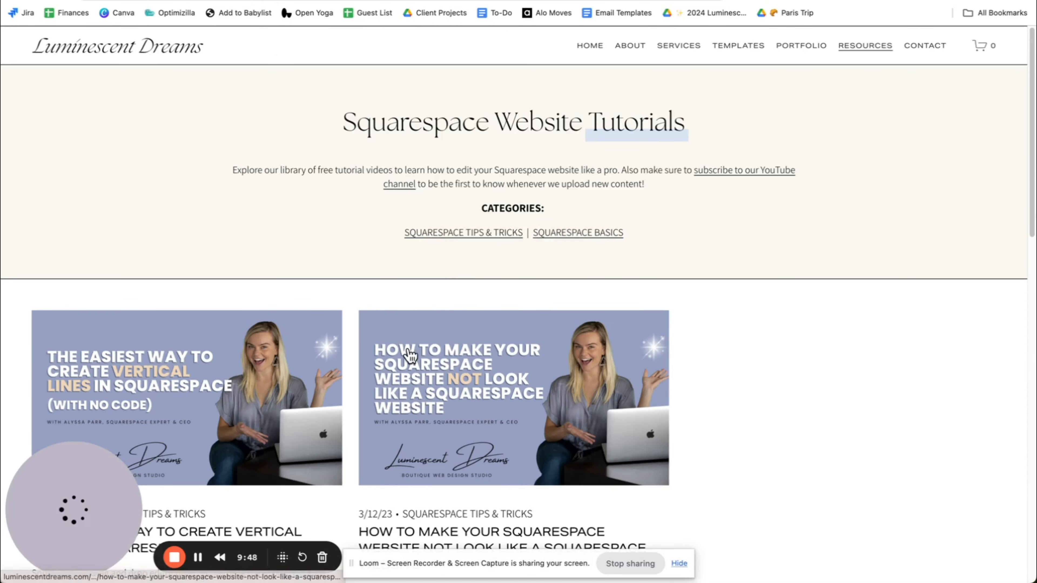
# Step: Switch to the Luminescent Dreams tutorials page and read through the "How to Make Your Squarespace Website Not Look Like a Squarespace Website" post
pyautogui.click(408, 360)
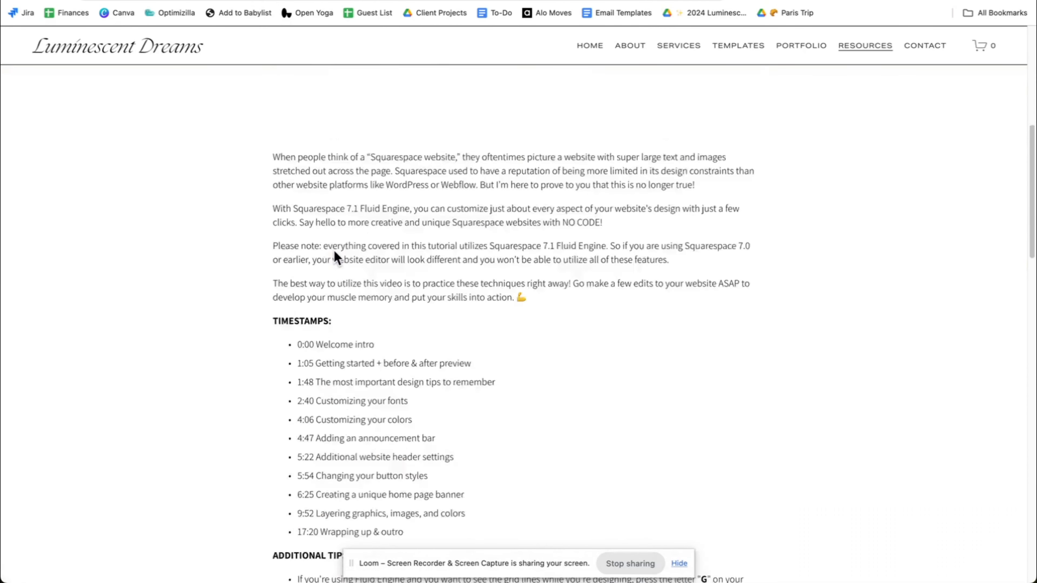
pyautogui.scroll(-20, 335, 257)
pyautogui.scroll(10, 335, 257)
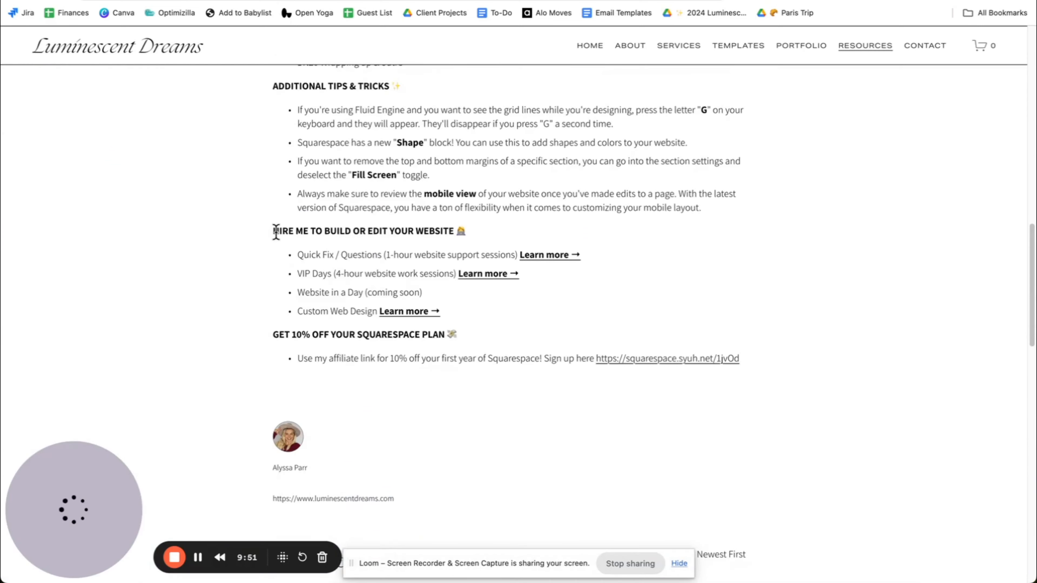
pyautogui.scroll(-6, 276, 232)
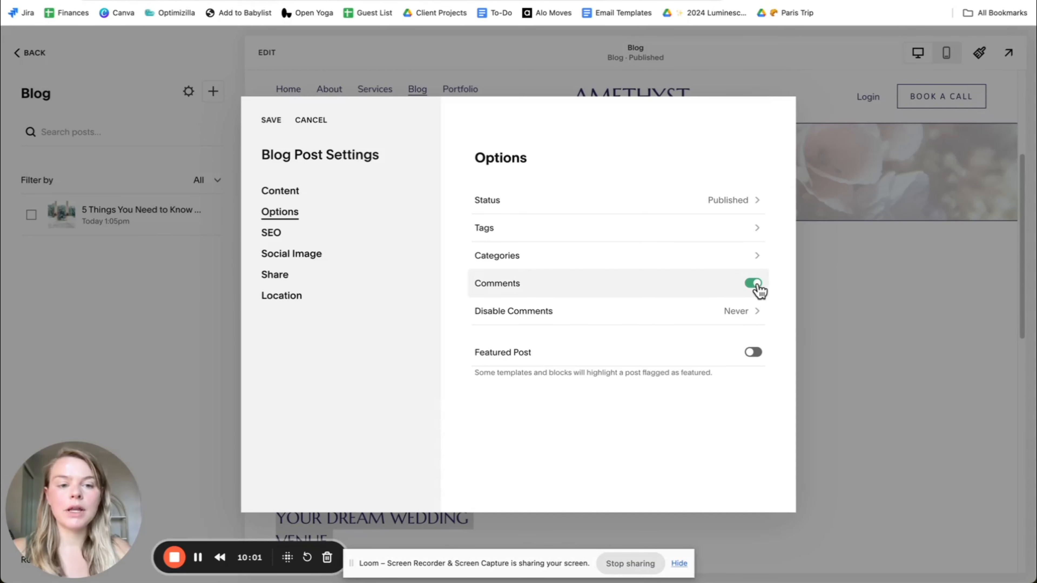
# Step: Open the advanced comment settings from the Squarespace post options, discarding unsaved post changes, then enable comments globally and save
pyautogui.click(755, 284)
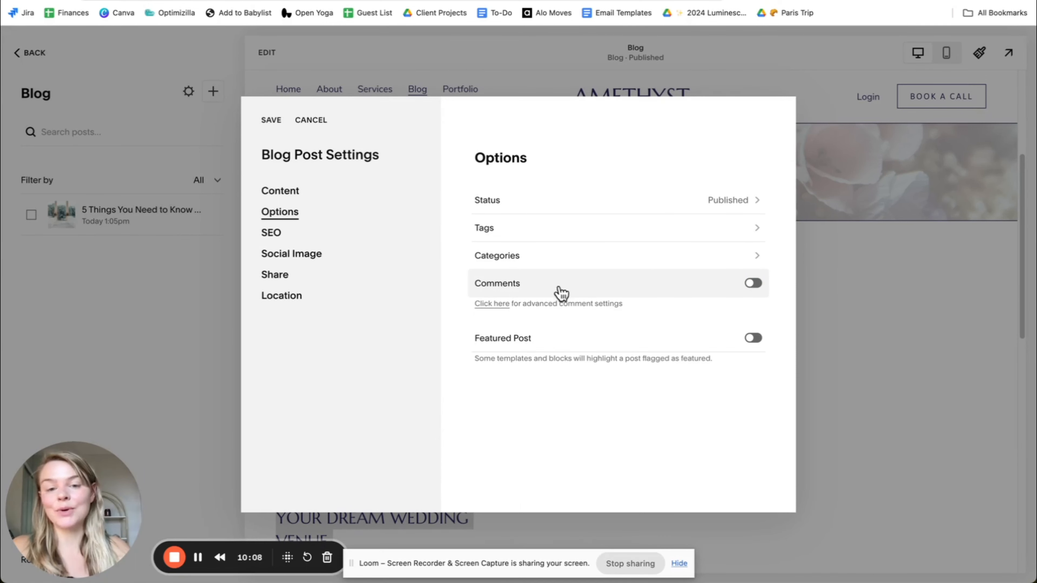
pyautogui.click(493, 307)
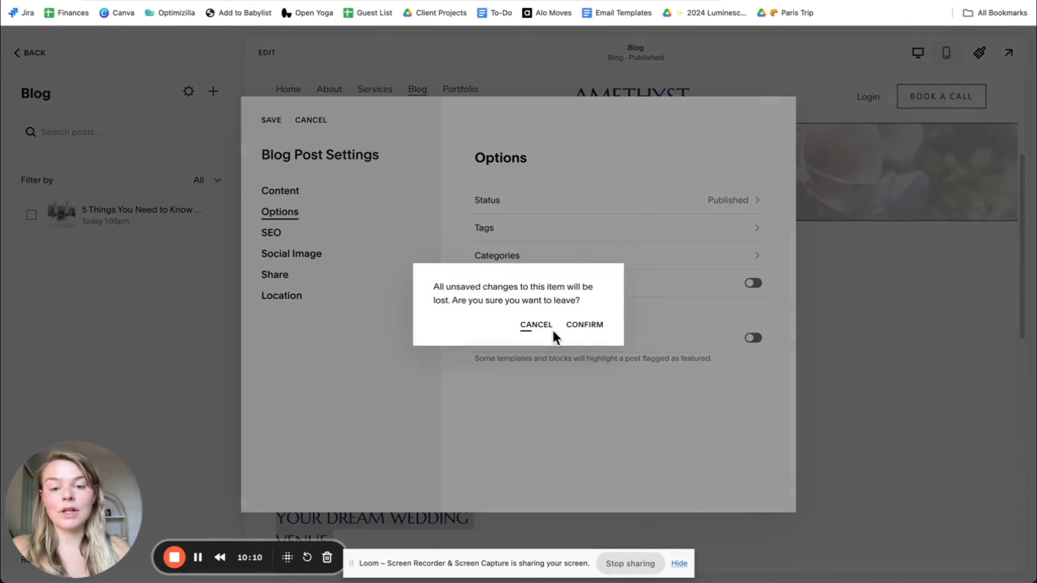
pyautogui.click(593, 326)
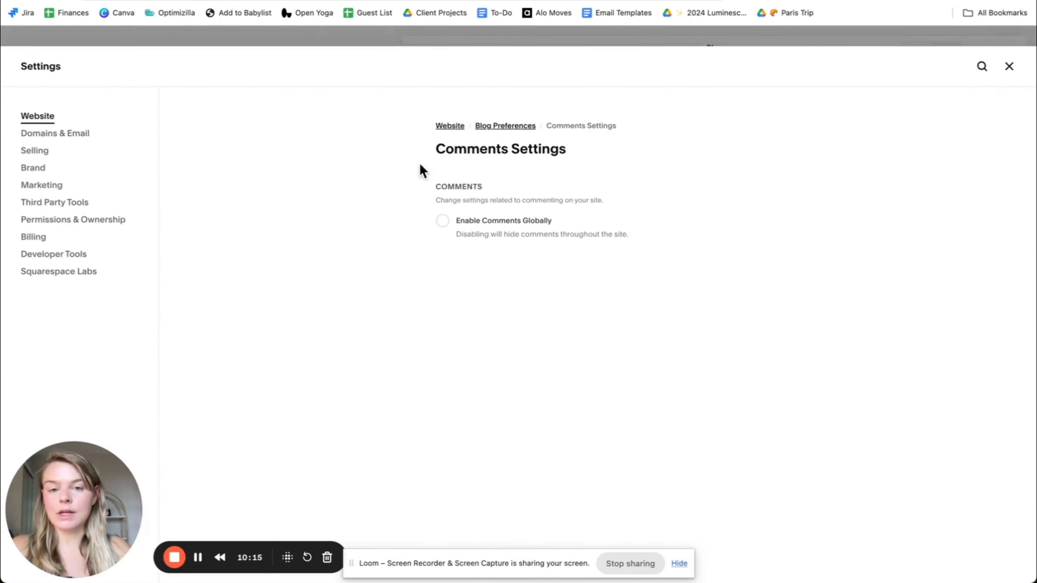
pyautogui.click(443, 224)
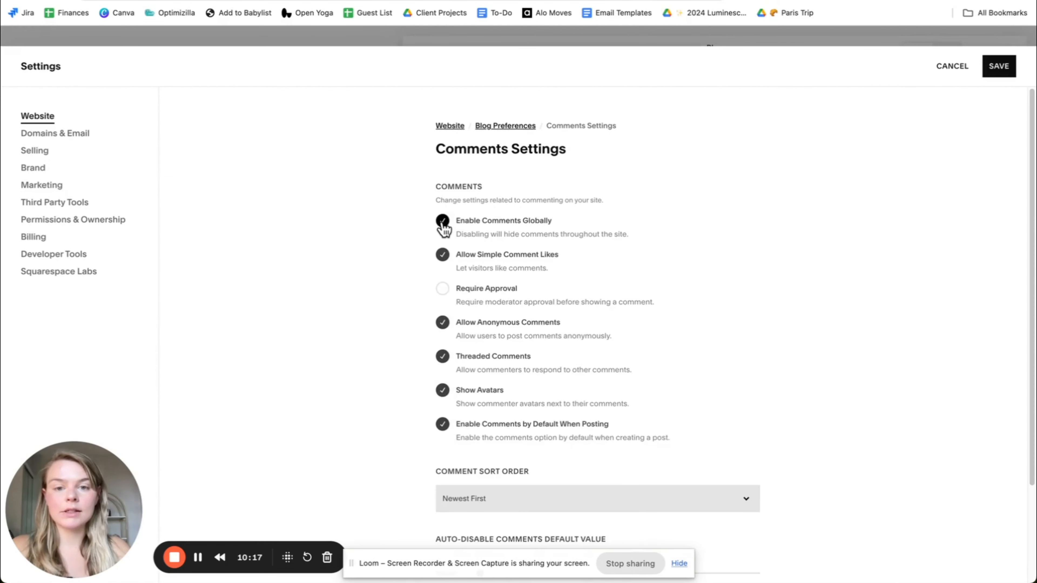
pyautogui.scroll(-3, 445, 450)
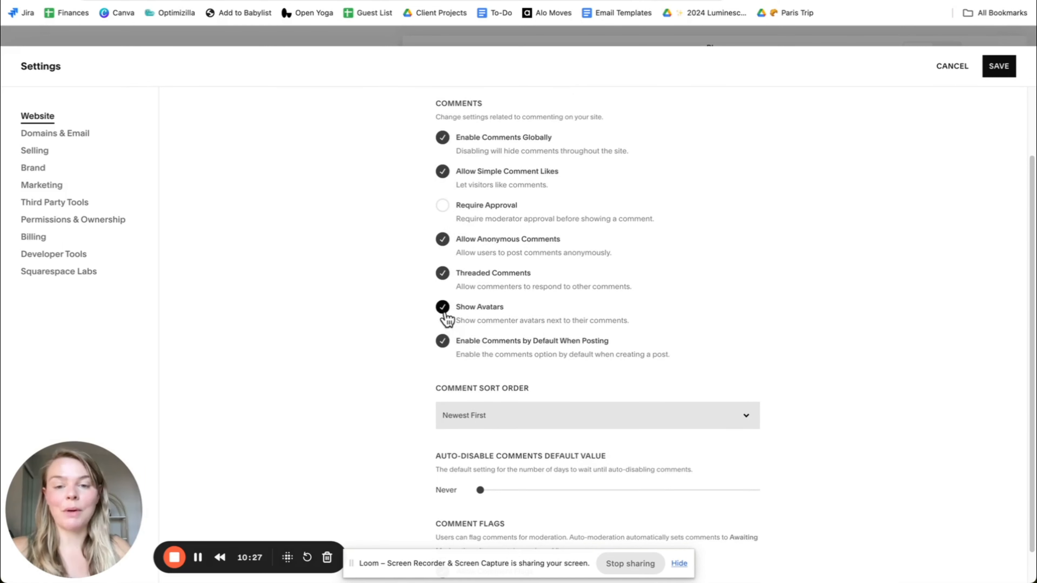
pyautogui.scroll(-1, 449, 347)
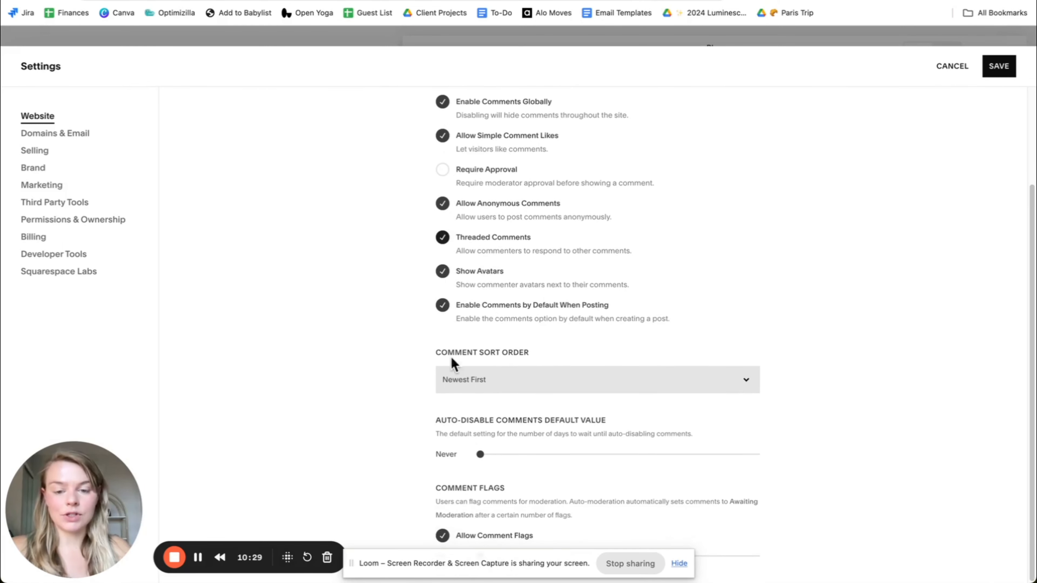
pyautogui.scroll(3, 427, 104)
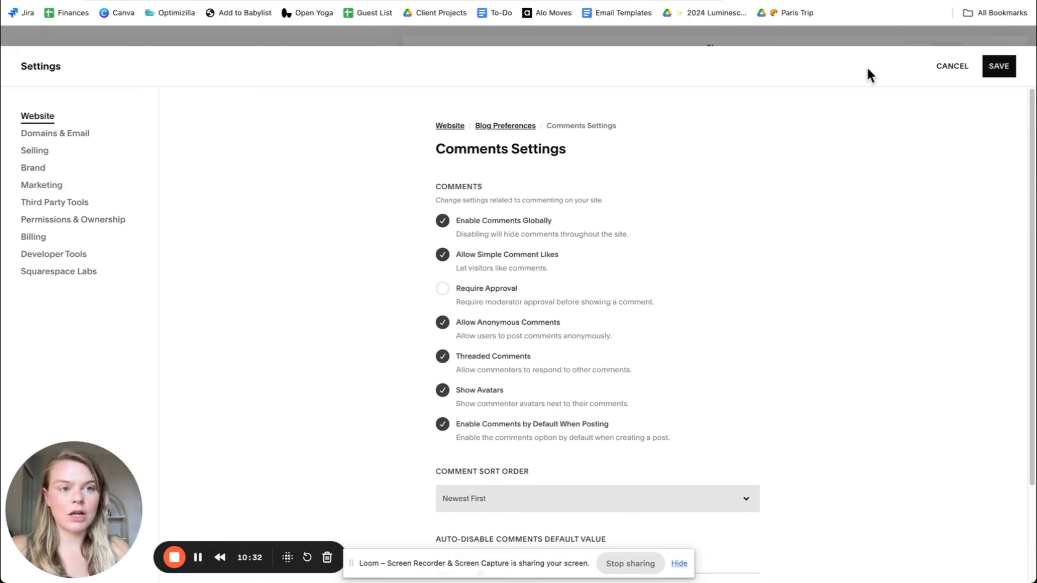
pyautogui.click(989, 71)
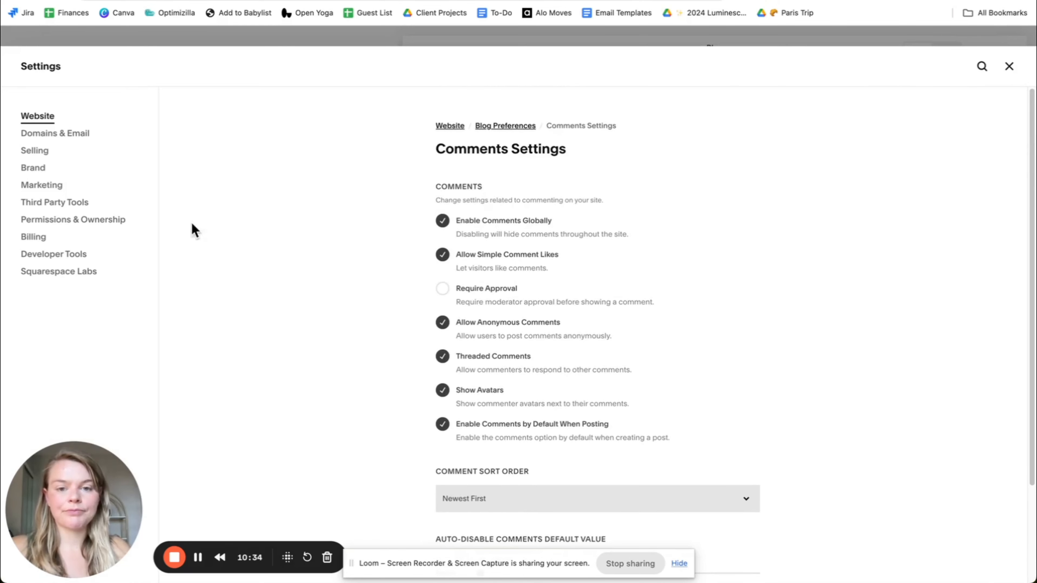
pyautogui.click(1008, 67)
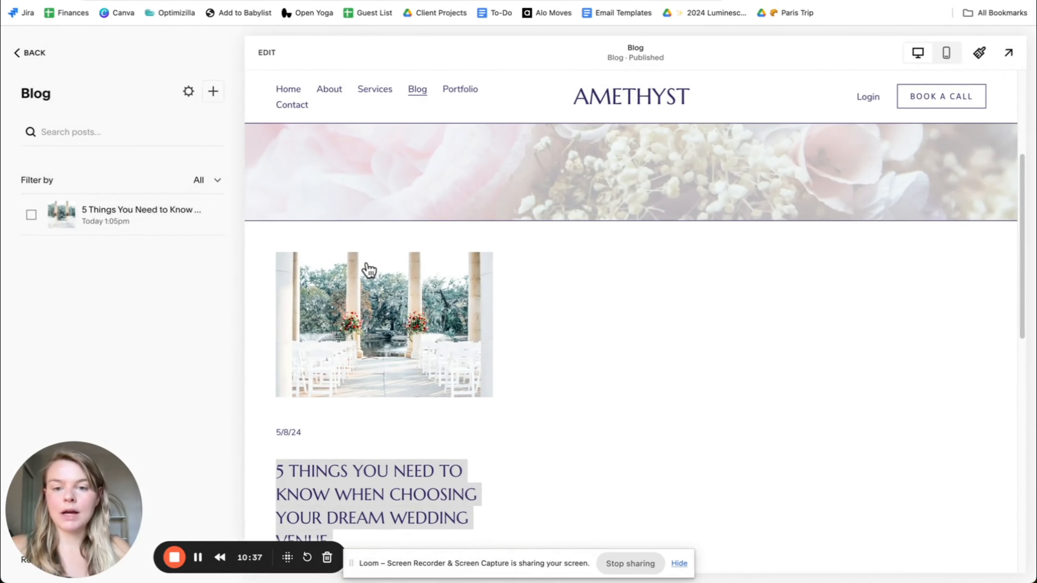
# Step: Reopen the wedding venue post's settings, mark it as a featured post and save
pyautogui.click(220, 208)
pyautogui.click(225, 239)
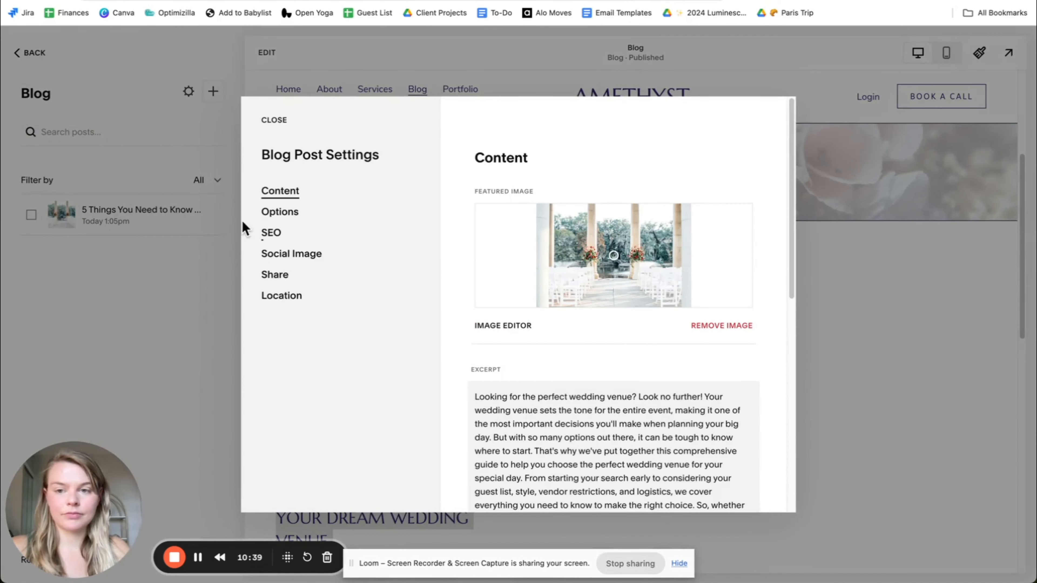
pyautogui.click(275, 214)
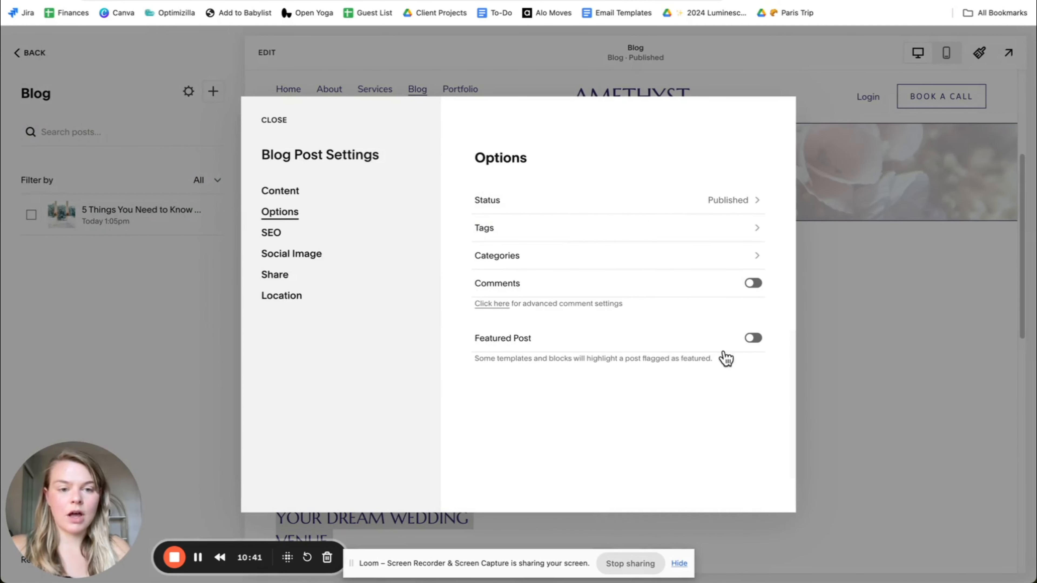
pyautogui.click(753, 338)
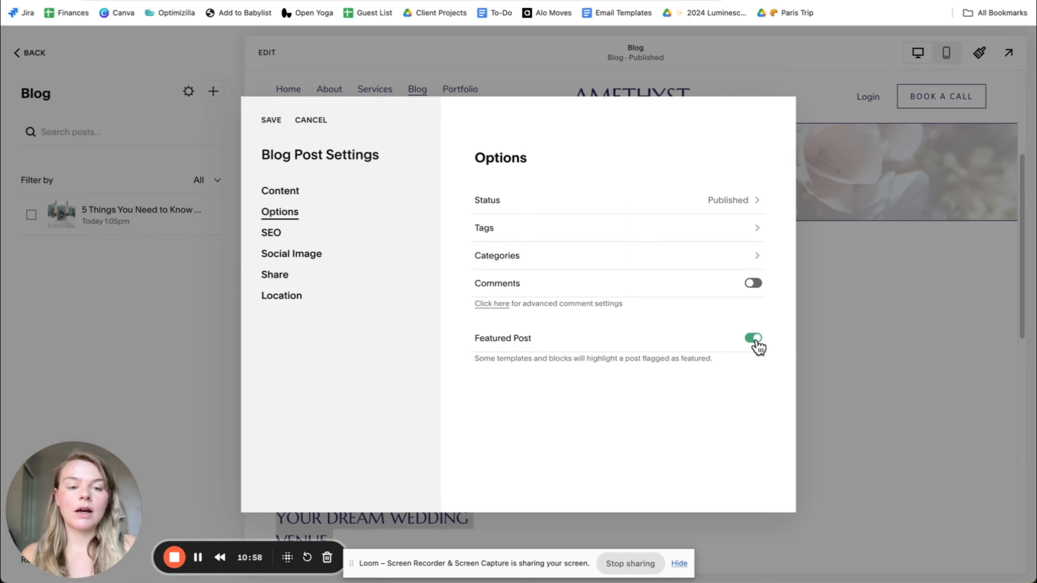
pyautogui.click(267, 122)
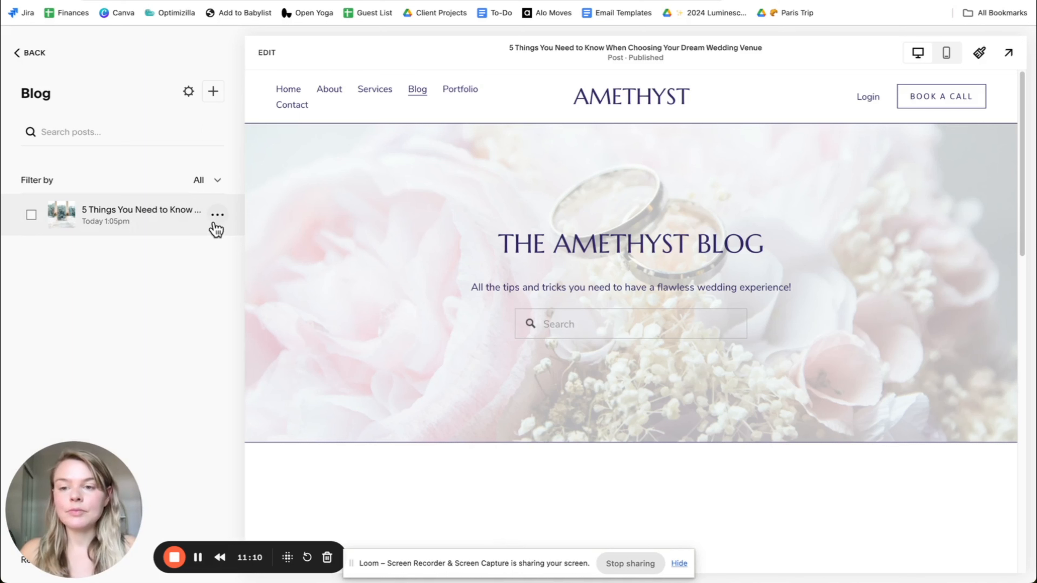
# Step: Create a new blank blog post and exit its editor
pyautogui.click(215, 217)
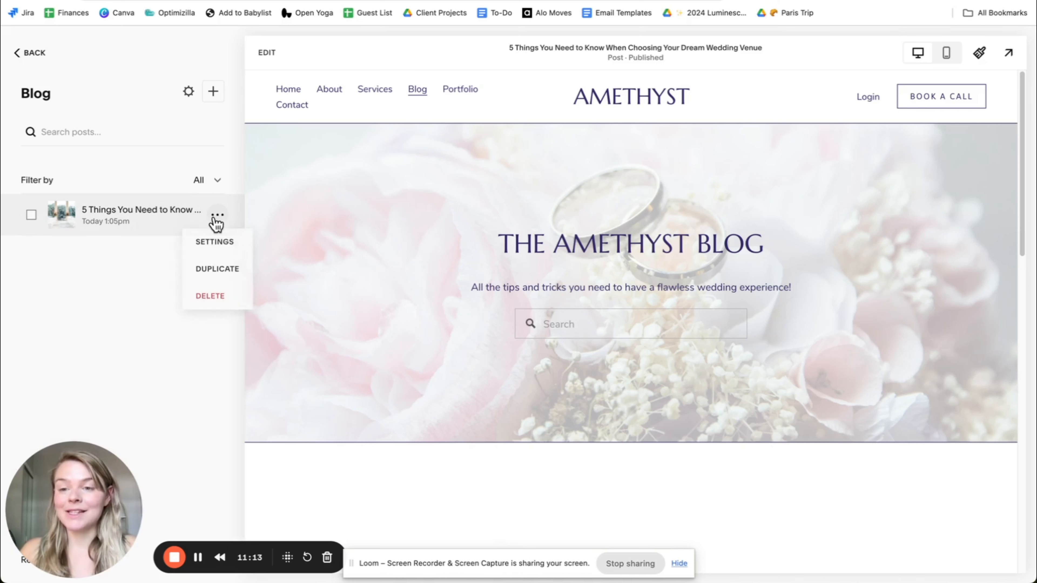
pyautogui.click(199, 177)
pyautogui.click(213, 92)
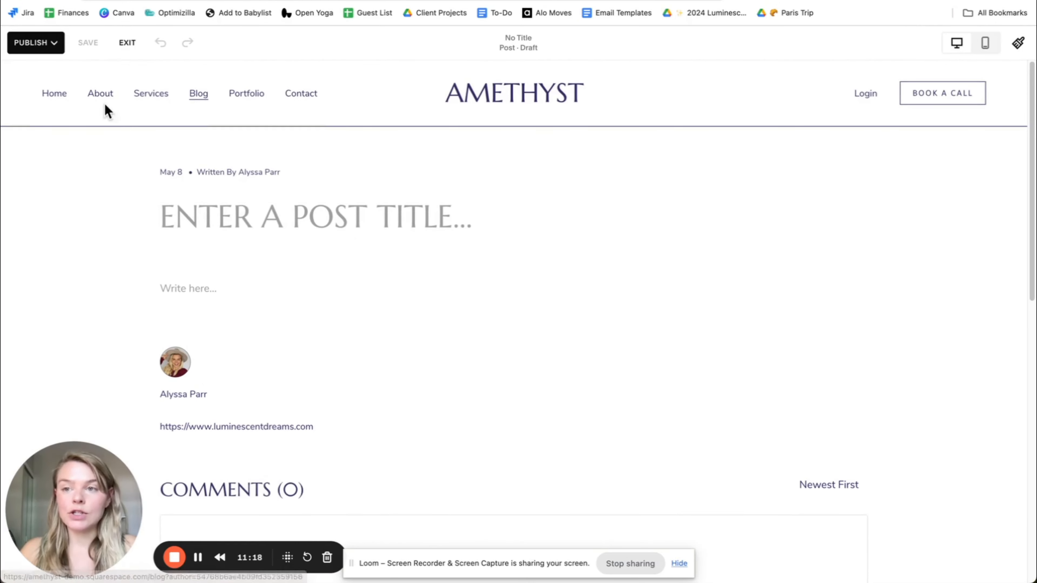
pyautogui.click(126, 42)
# Step: Delete the untitled draft post from the blog
pyautogui.click(31, 214)
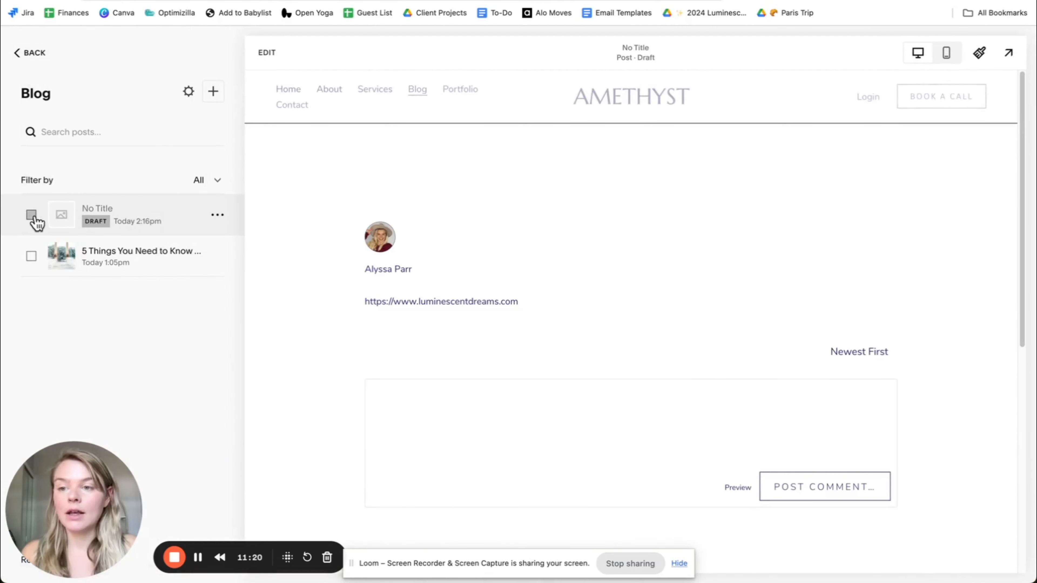
pyautogui.moveTo(80, 526); pyautogui.dragTo(116, 430)
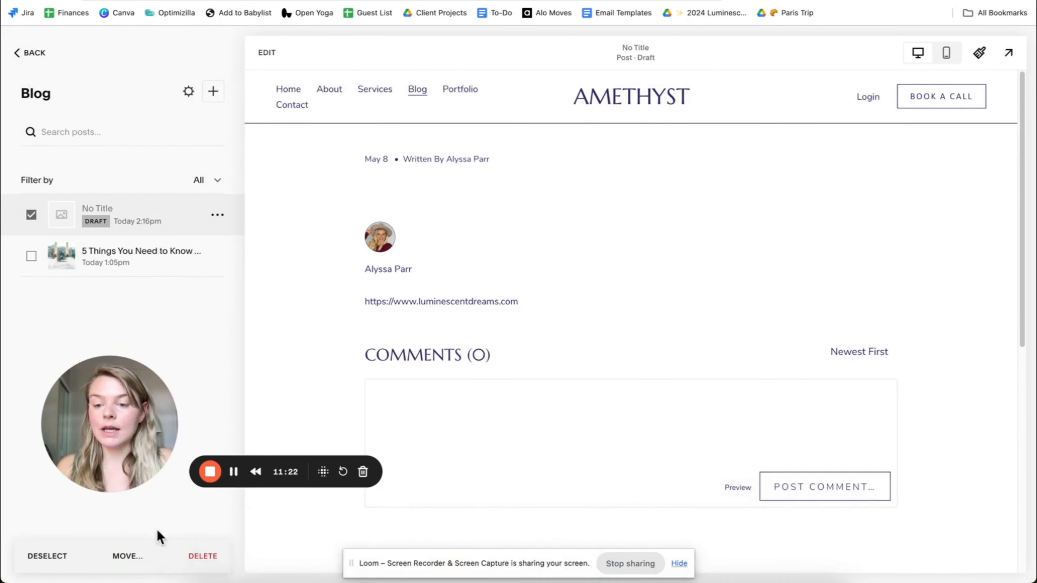
pyautogui.click(202, 556)
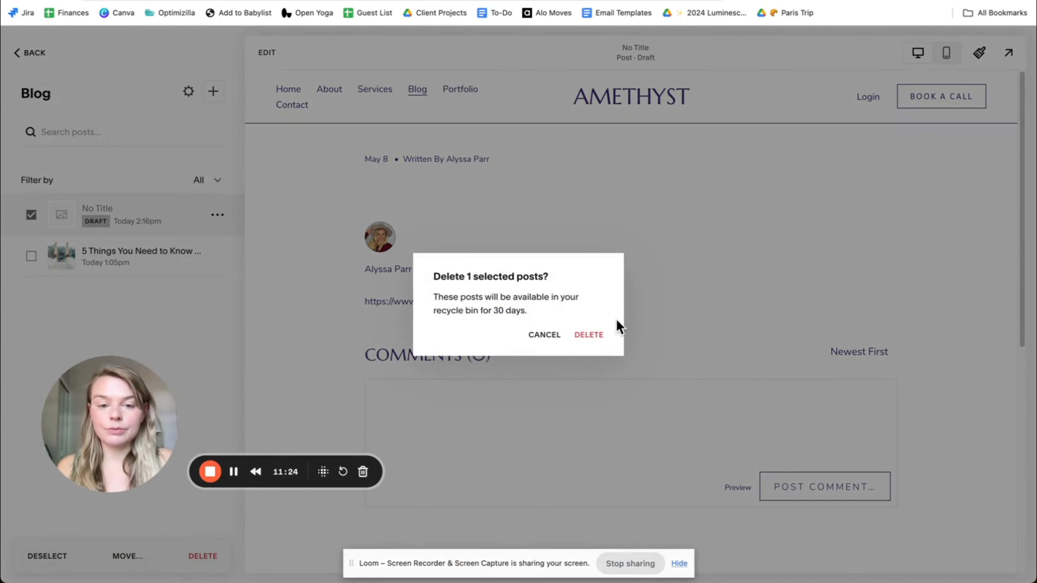
pyautogui.click(592, 336)
pyautogui.moveTo(93, 385); pyautogui.dragTo(3, 465)
# Step: Duplicate the wedding venue post, look through the copy's title and content in the editor, and exit
pyautogui.click(217, 215)
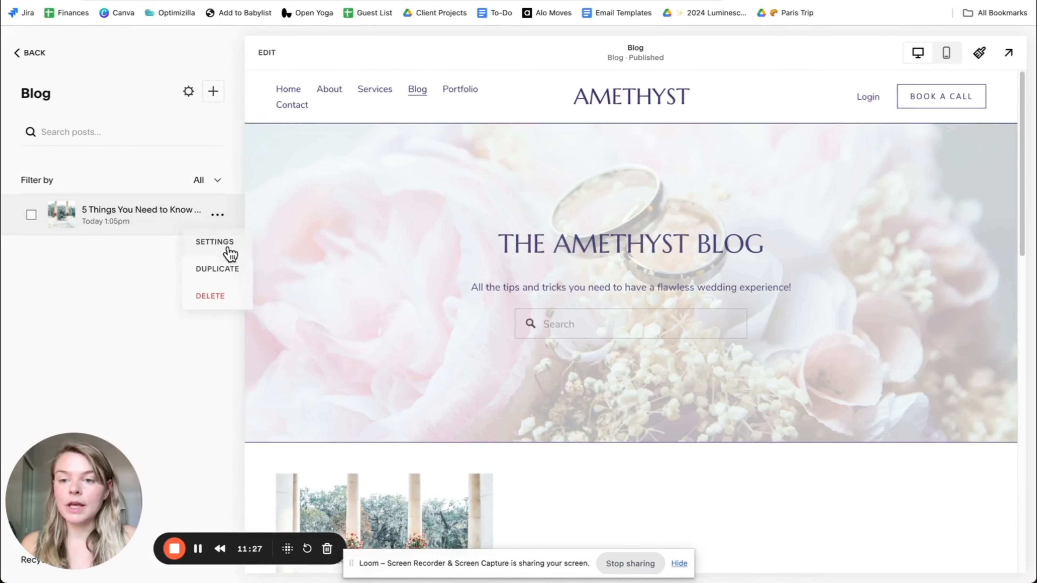
pyautogui.click(230, 271)
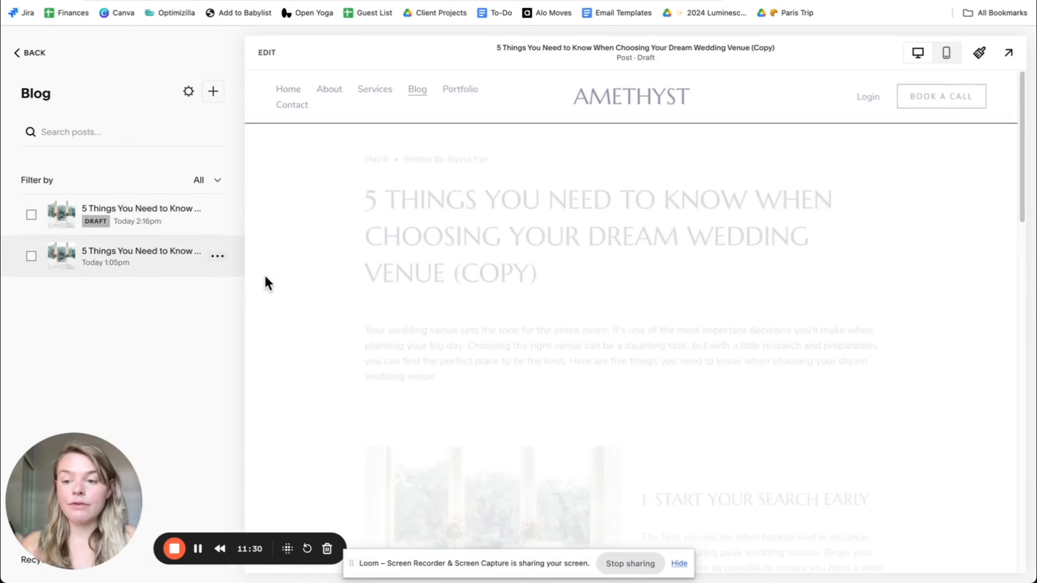
pyautogui.click(267, 53)
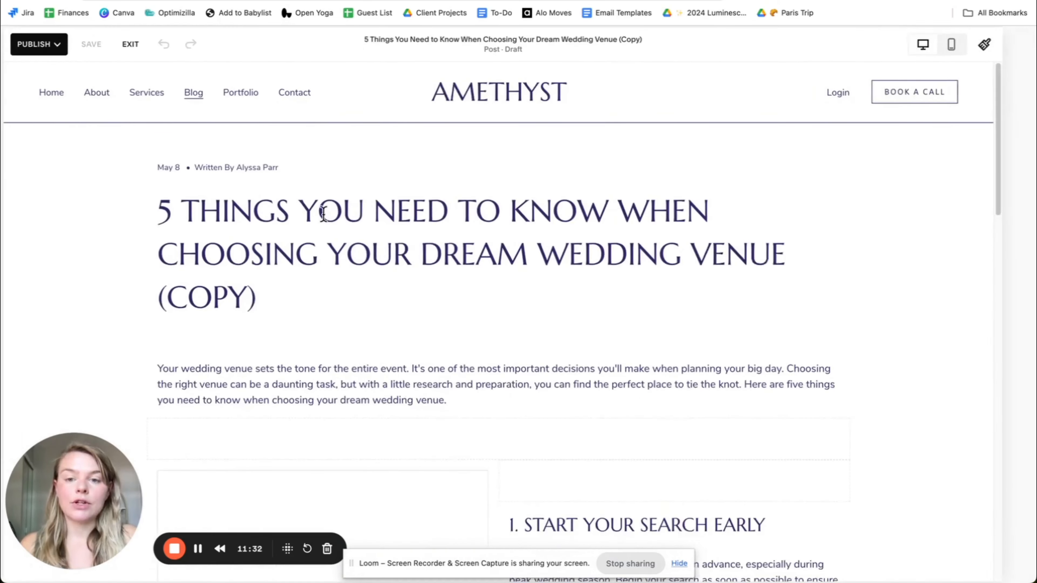
pyautogui.moveTo(272, 284); pyautogui.dragTo(209, 202)
pyautogui.scroll(-10, 196, 196)
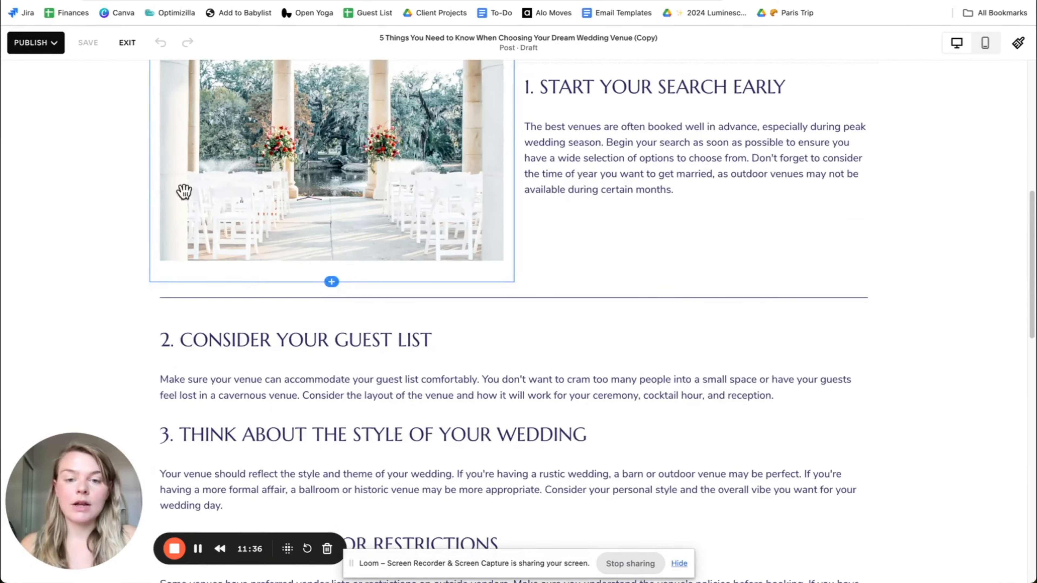
pyautogui.click(127, 42)
# Step: Examine the excerpt and full post URL in the duplicated draft's content settings and close them unchanged
pyautogui.click(217, 214)
pyautogui.click(217, 246)
pyautogui.scroll(-4, 584, 446)
pyautogui.scroll(-5, 584, 445)
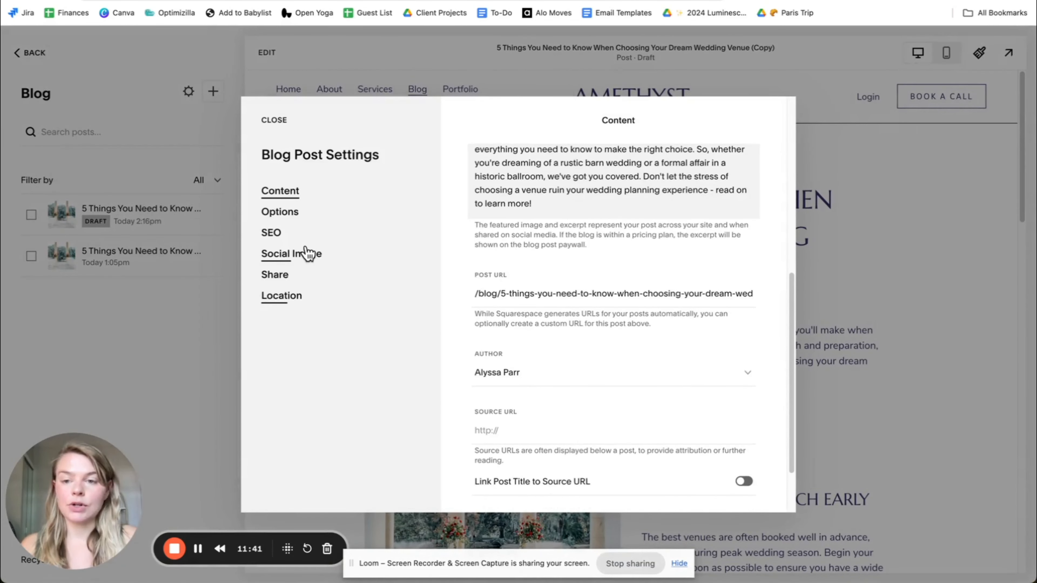
pyautogui.moveTo(598, 283); pyautogui.dragTo(747, 306)
pyautogui.click(702, 294)
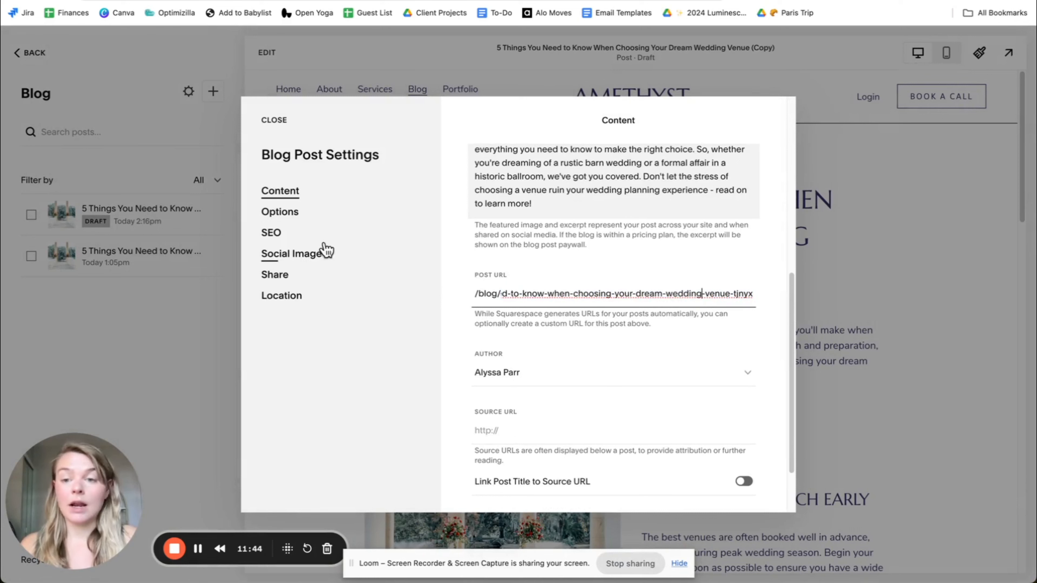
pyautogui.click(274, 119)
# Step: Reopen the duplicated draft's settings and examine the Status setting in its options
pyautogui.click(217, 215)
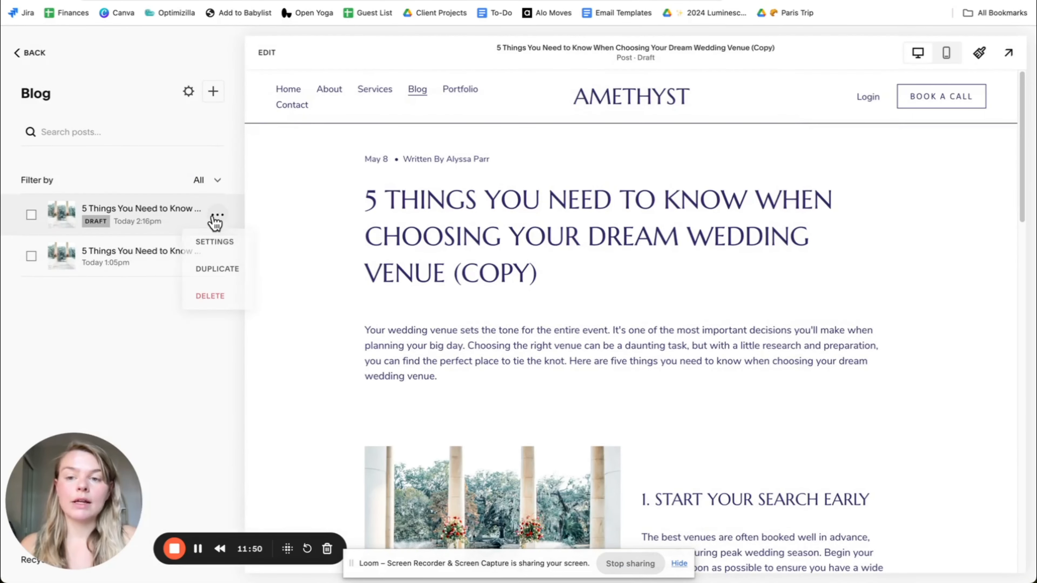
pyautogui.click(209, 240)
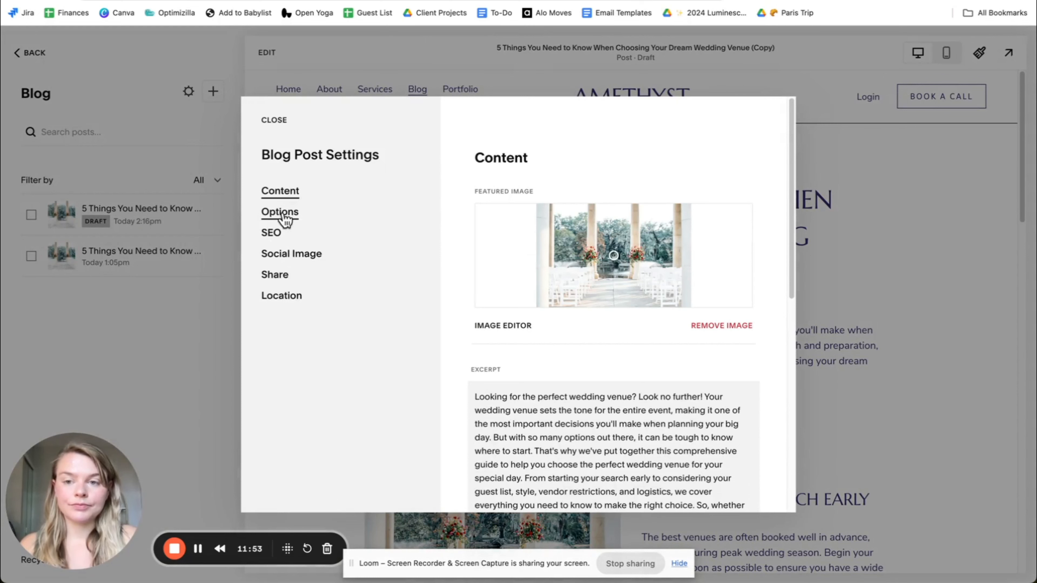
pyautogui.click(274, 120)
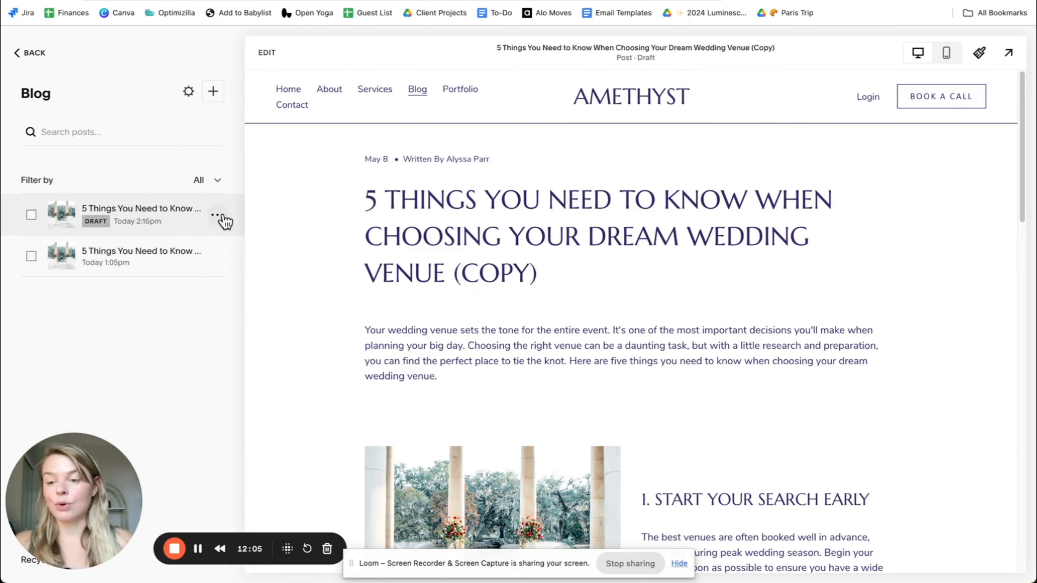
pyautogui.click(216, 215)
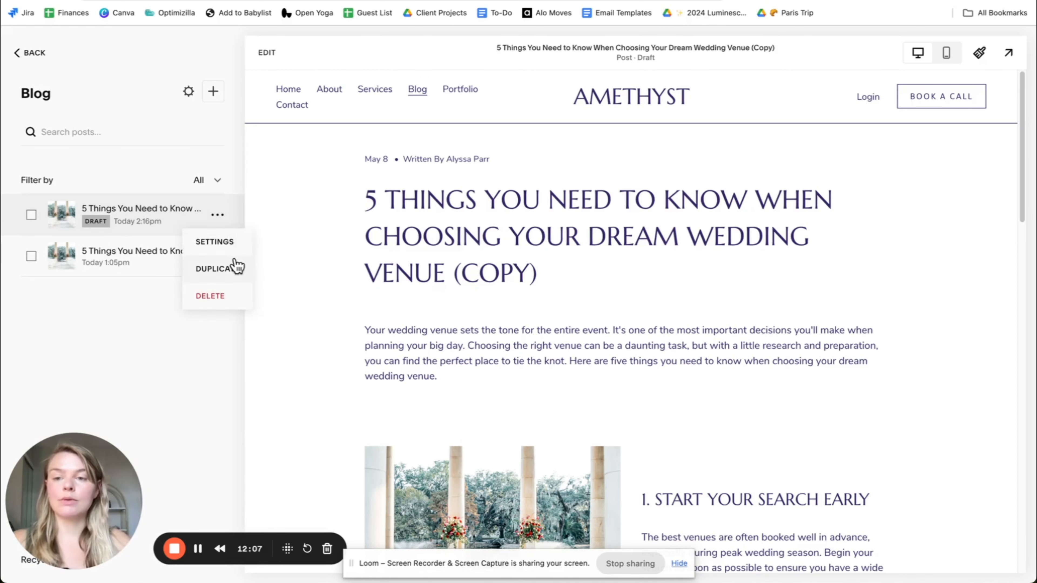
pyautogui.click(236, 247)
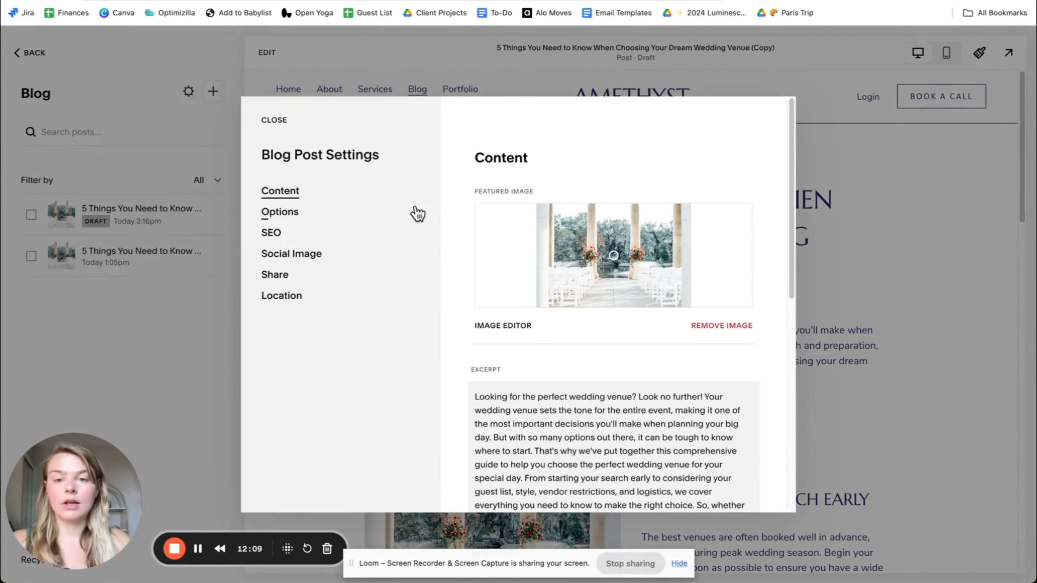
pyautogui.click(295, 212)
pyautogui.click(545, 205)
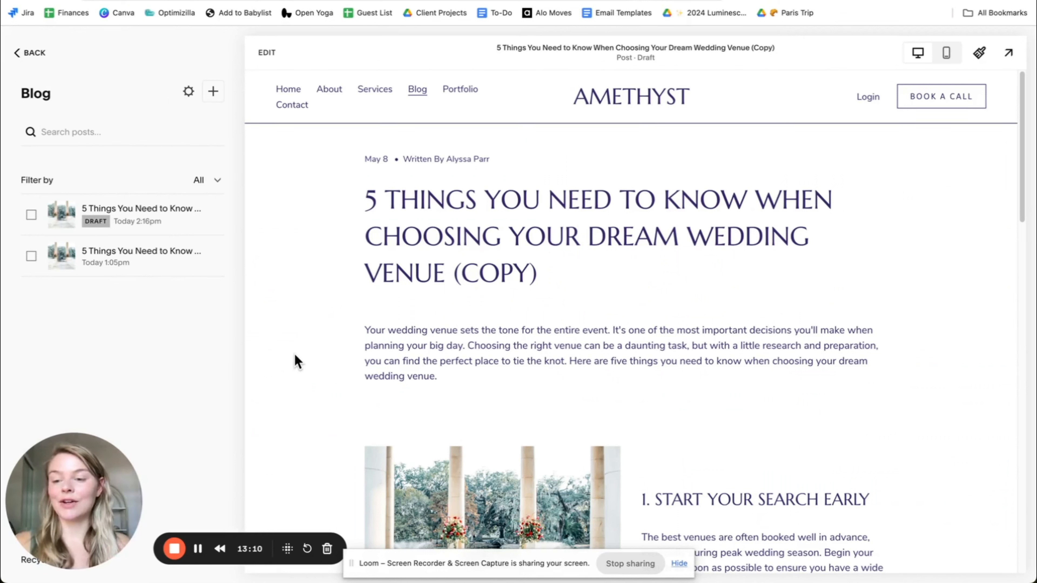
# Step: Leave the blog's post list for the site's pages and open the Home page for editing
pyautogui.click(300, 105)
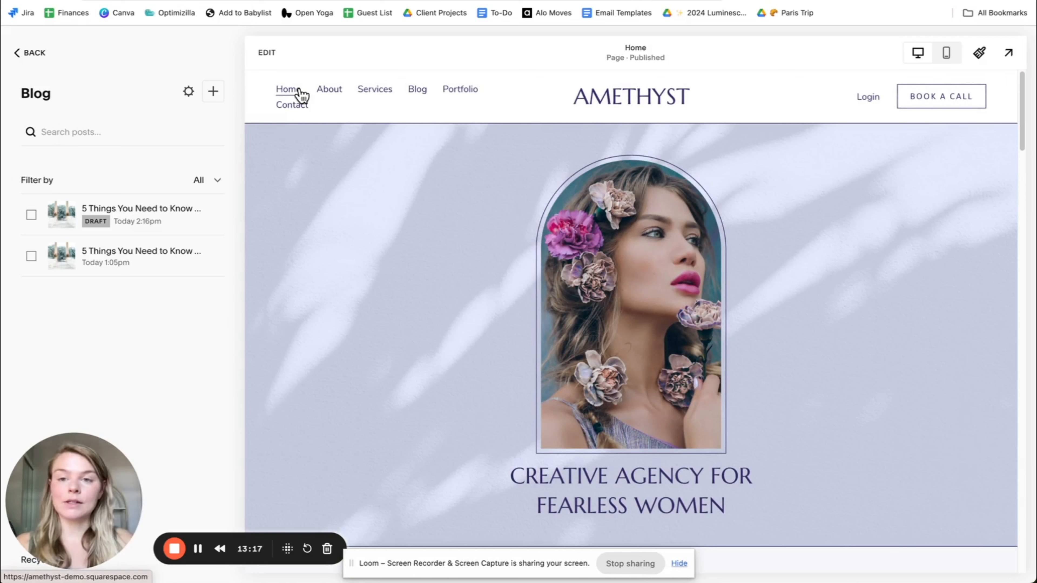
pyautogui.click(18, 53)
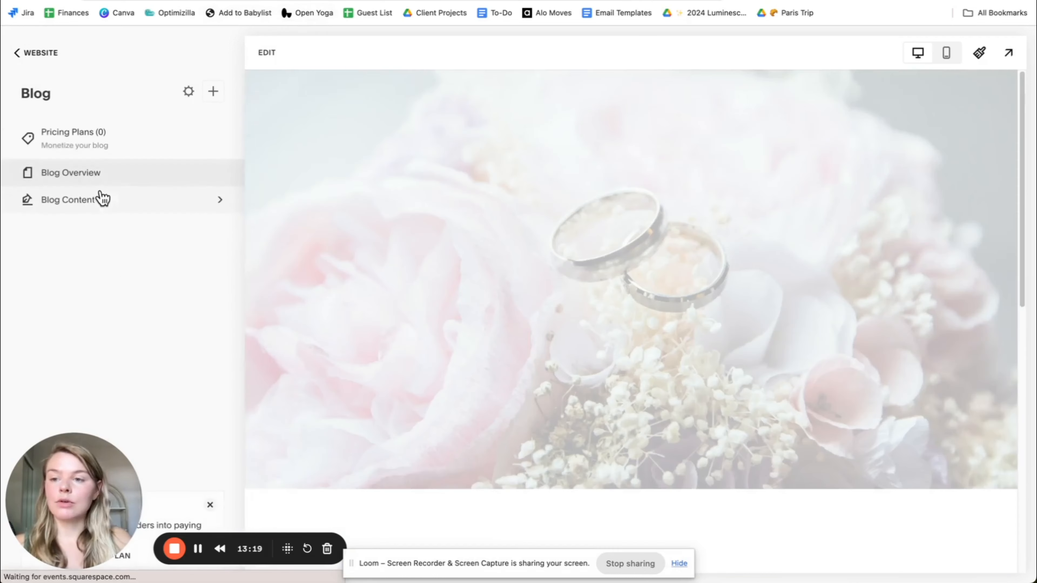
pyautogui.click(37, 54)
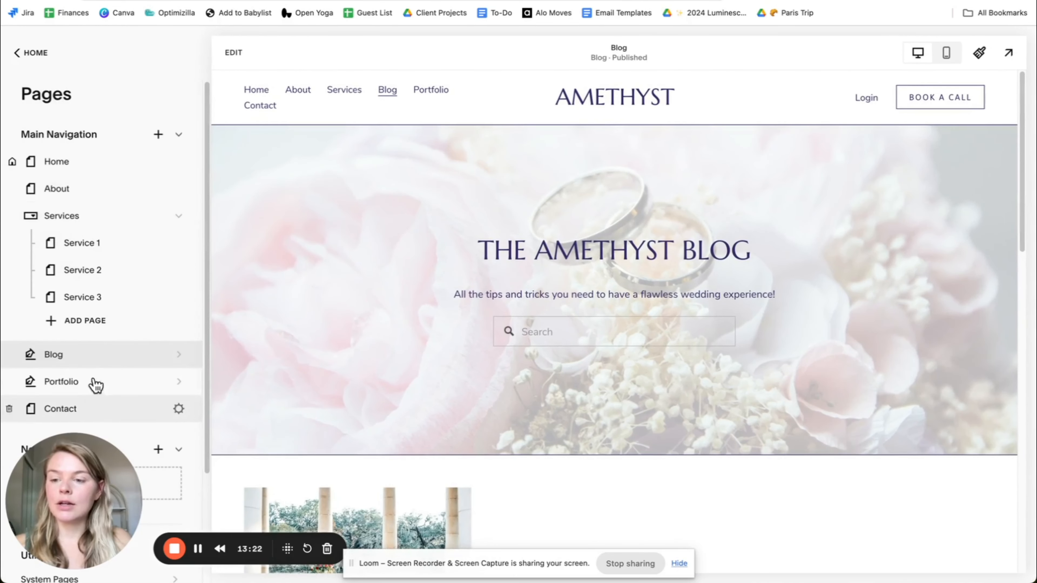
pyautogui.moveTo(40, 518); pyautogui.dragTo(55, 482)
pyautogui.click(53, 164)
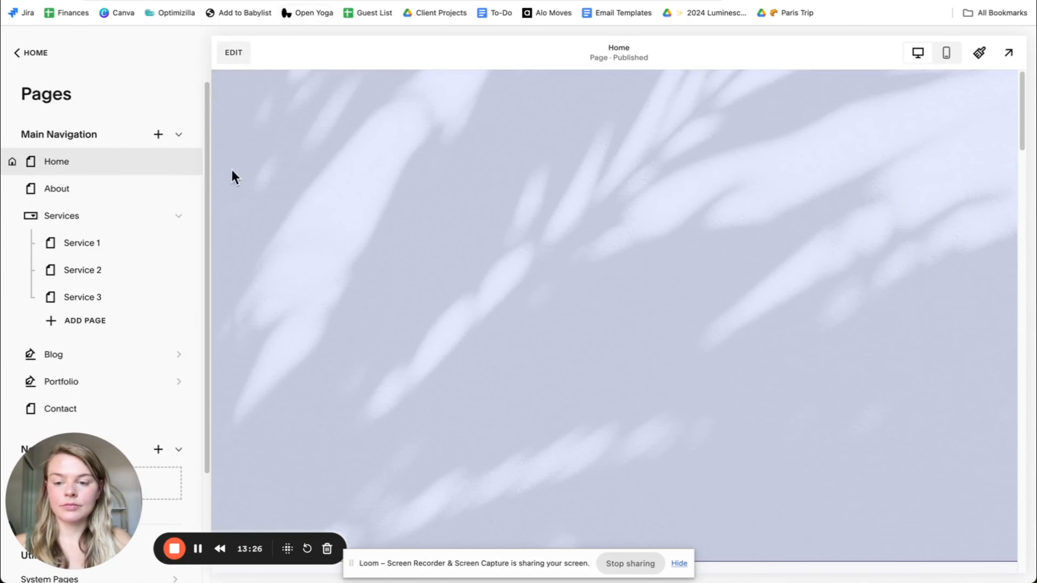
pyautogui.click(234, 55)
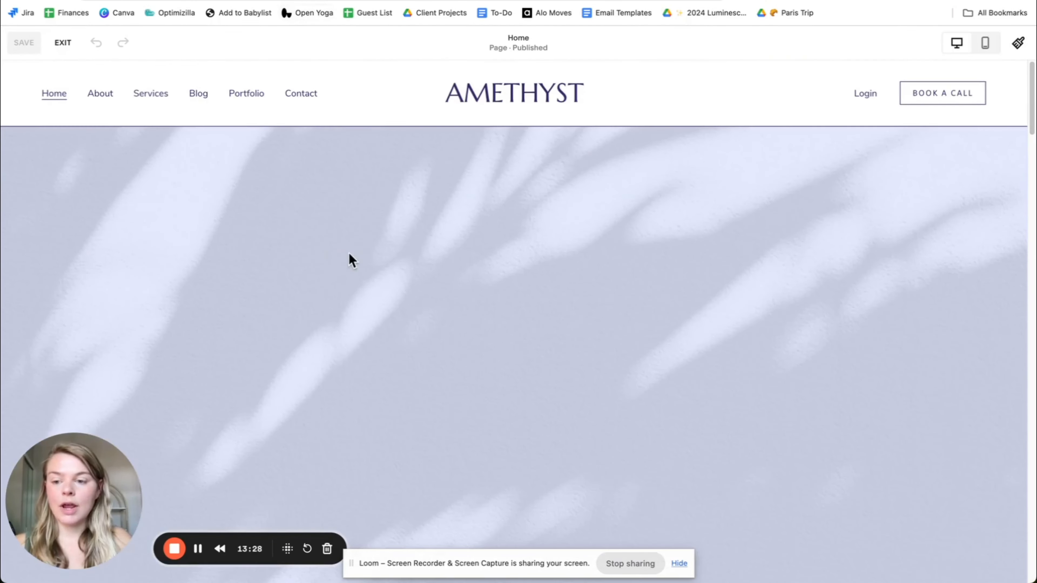
# Step: Add a blank section to the Home page directly above the What We Do section
pyautogui.scroll(-20, 350, 253)
pyautogui.scroll(3, 364, 250)
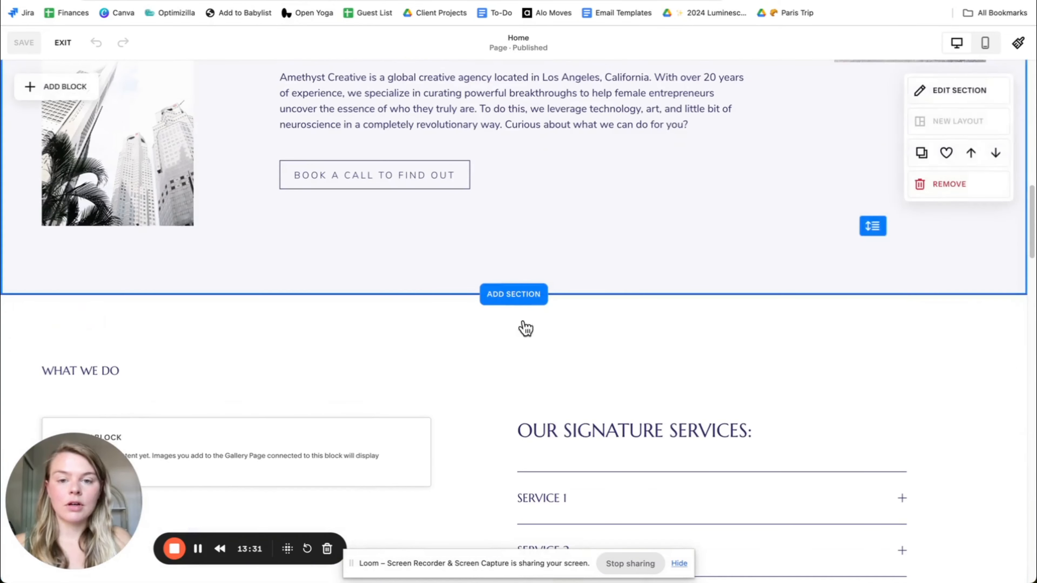
pyautogui.click(502, 294)
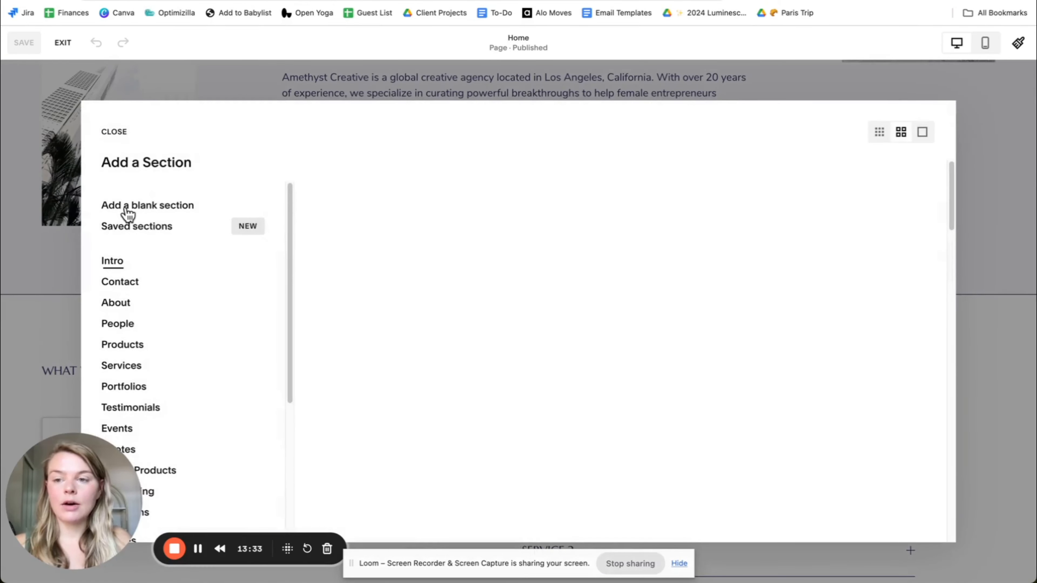
pyautogui.scroll(5, 183, 184)
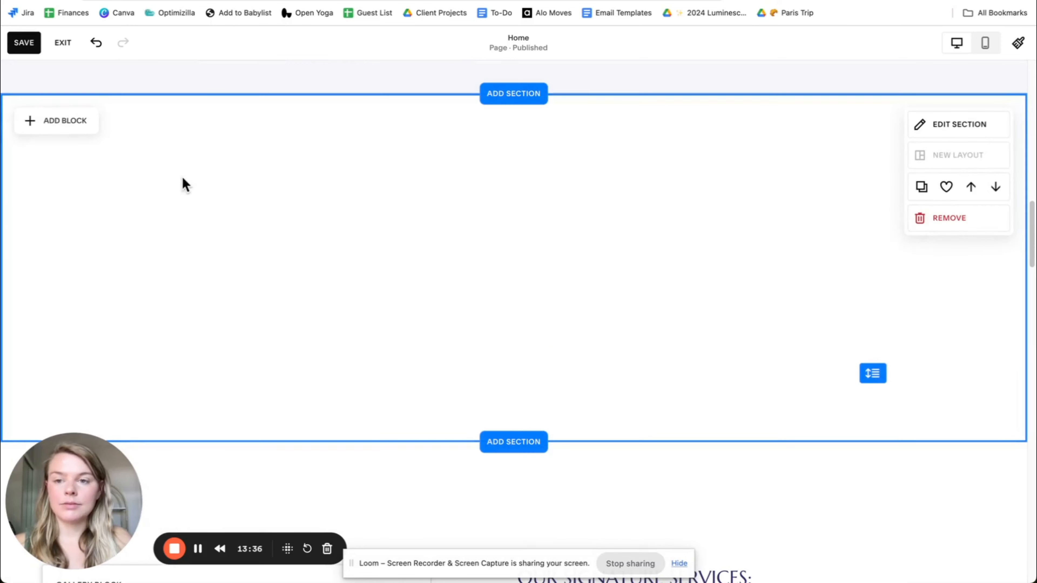
# Step: Search the blocks for "summ" and add a Summary block to the new blank section
pyautogui.click(72, 130)
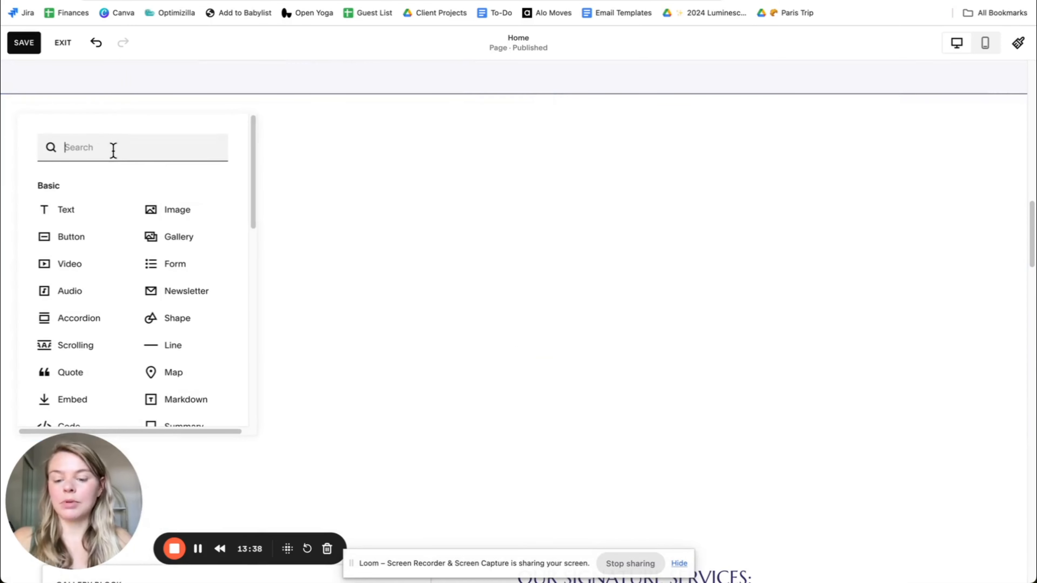
pyautogui.write('summ')
pyautogui.click(57, 198)
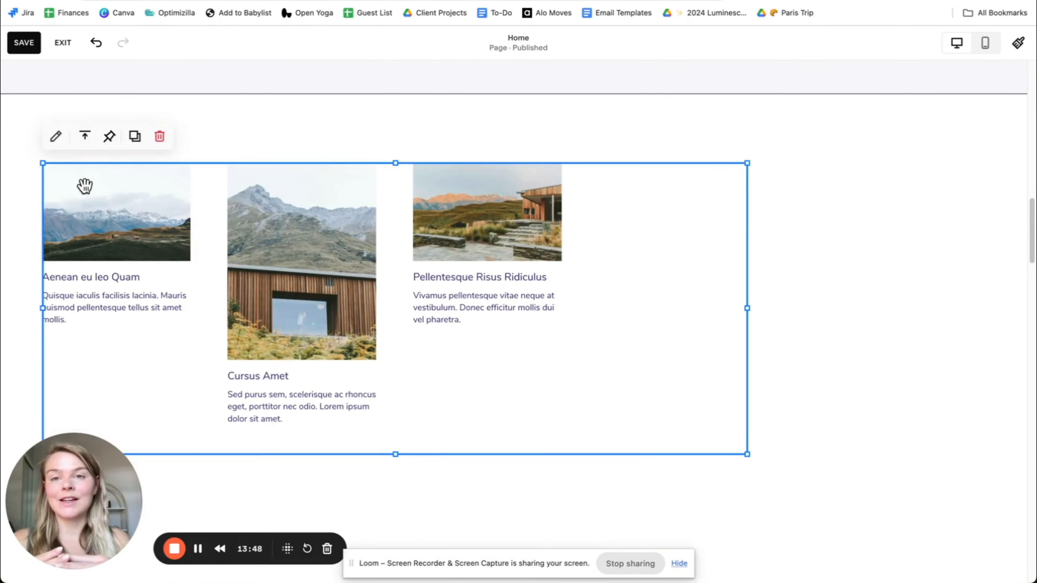
# Step: Connect the Summary block to the Blog page as its content source
pyautogui.click(56, 136)
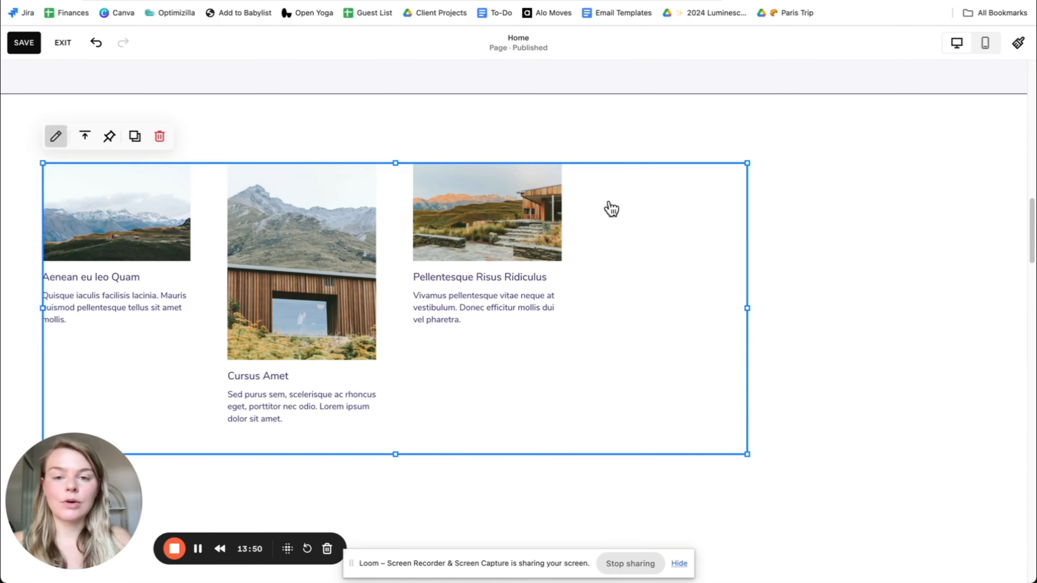
pyautogui.click(813, 258)
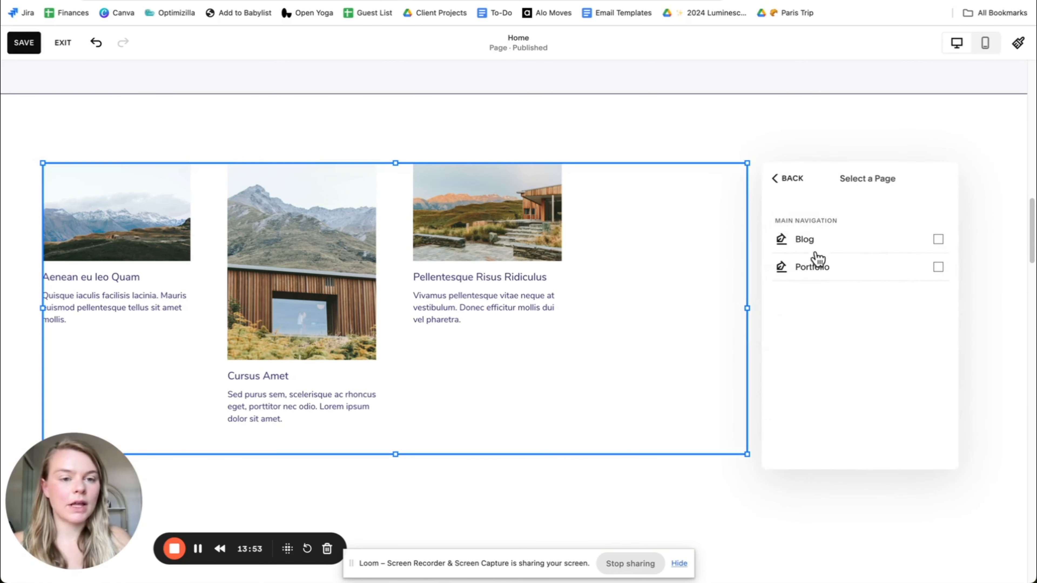
pyautogui.click(817, 251)
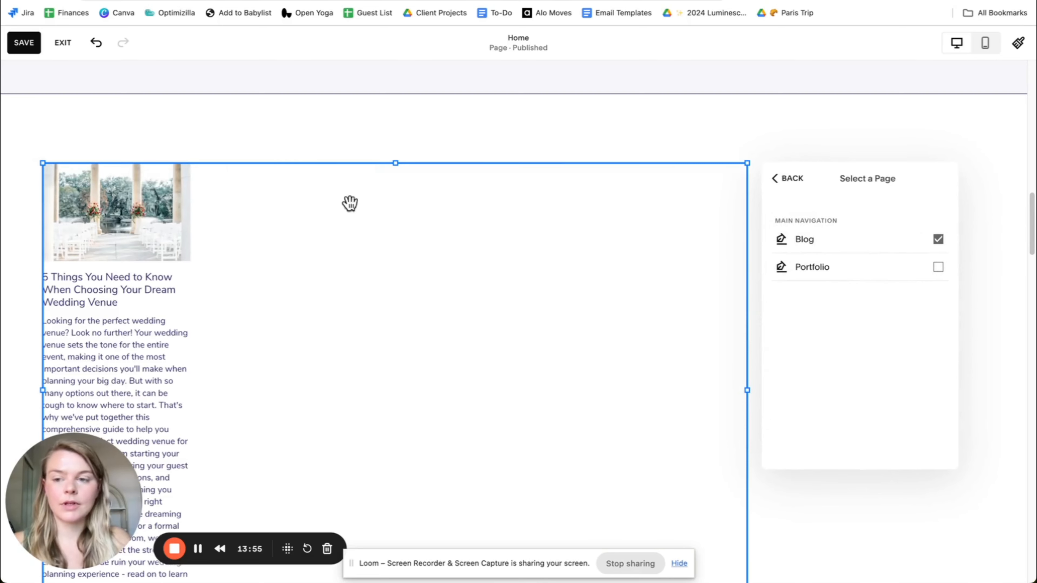
pyautogui.scroll(-4, 135, 172)
pyautogui.click(788, 180)
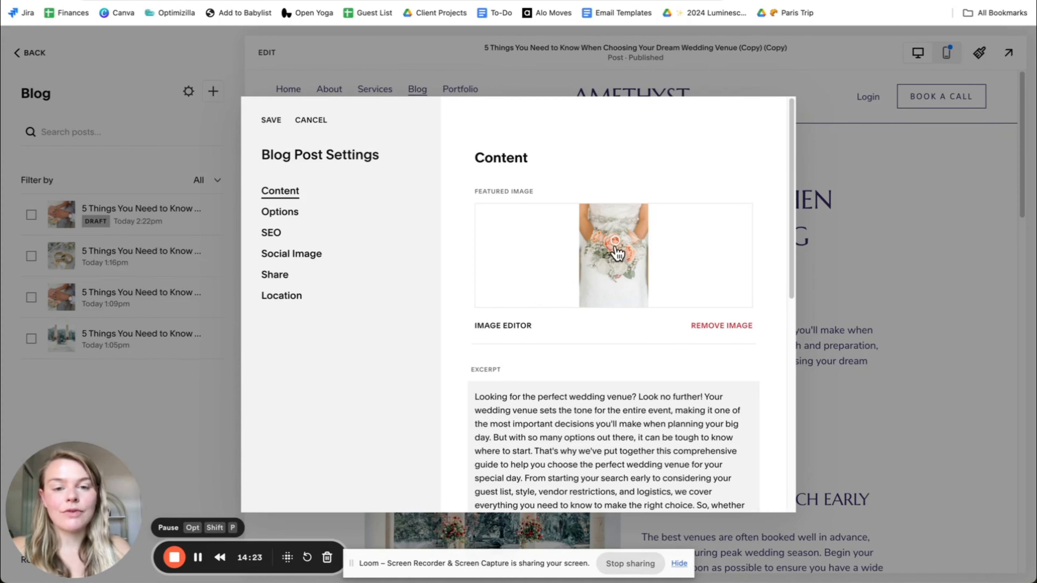
# Step: Try focal points on the draft post's featured image and set it on the bride's bouquet
pyautogui.click(614, 256)
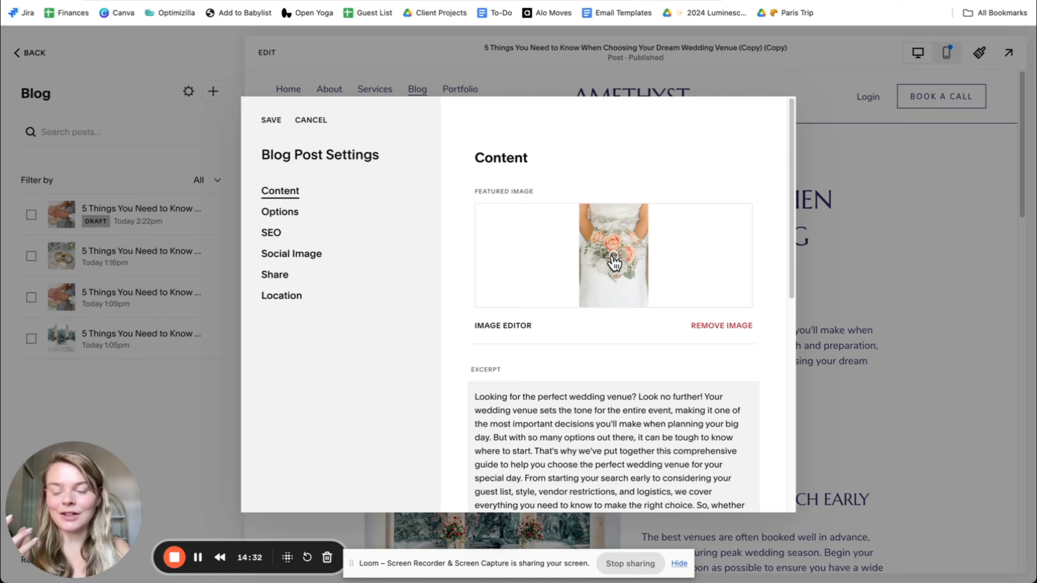
pyautogui.click(610, 283)
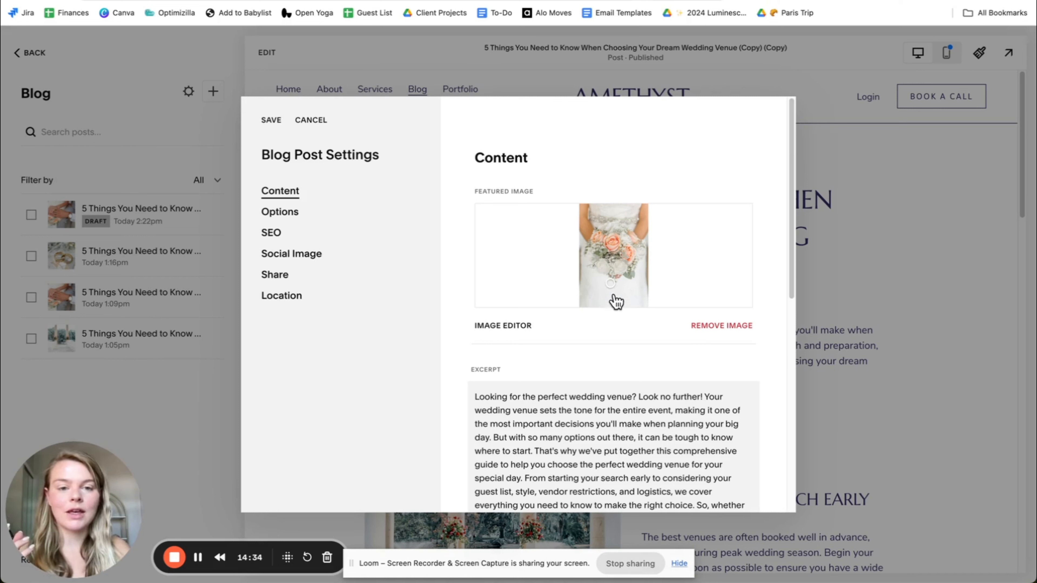
pyautogui.click(614, 257)
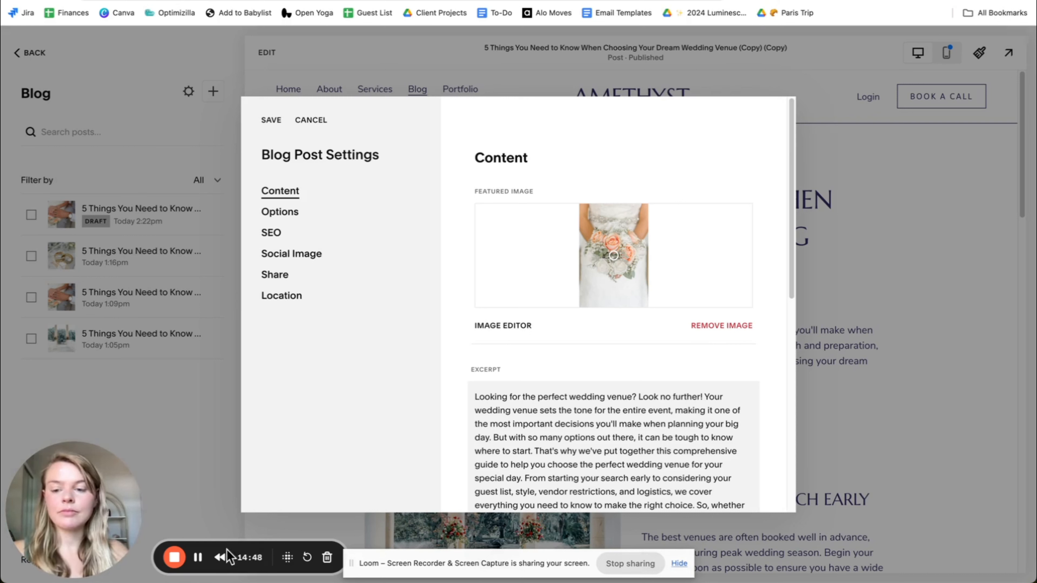
pyautogui.click(198, 557)
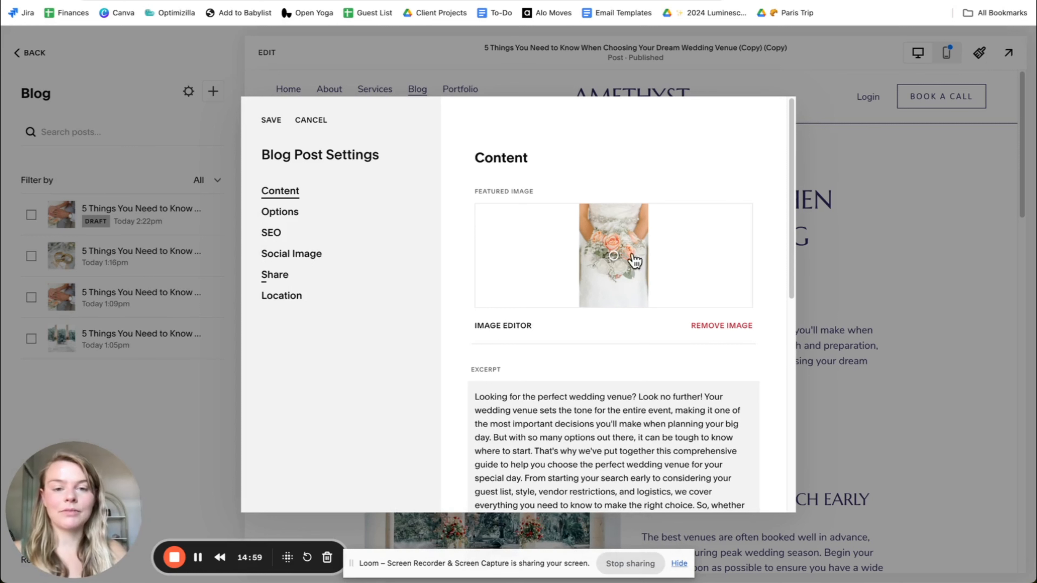
# Step: Set the draft post's status to Published, save its settings and dismiss the sharing dialog
pyautogui.click(274, 218)
pyautogui.click(715, 207)
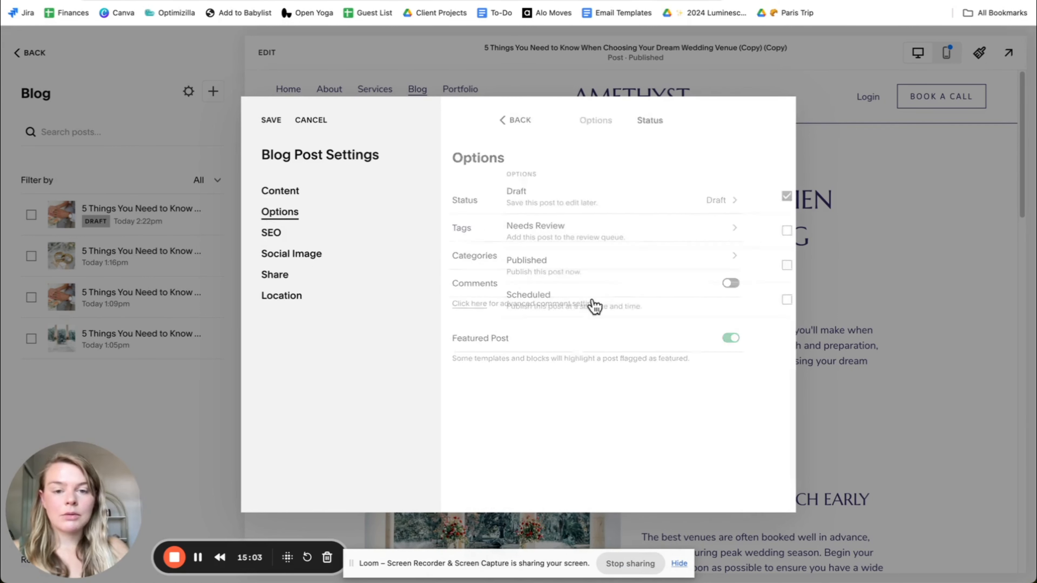
pyautogui.click(512, 263)
pyautogui.scroll(-3, 636, 384)
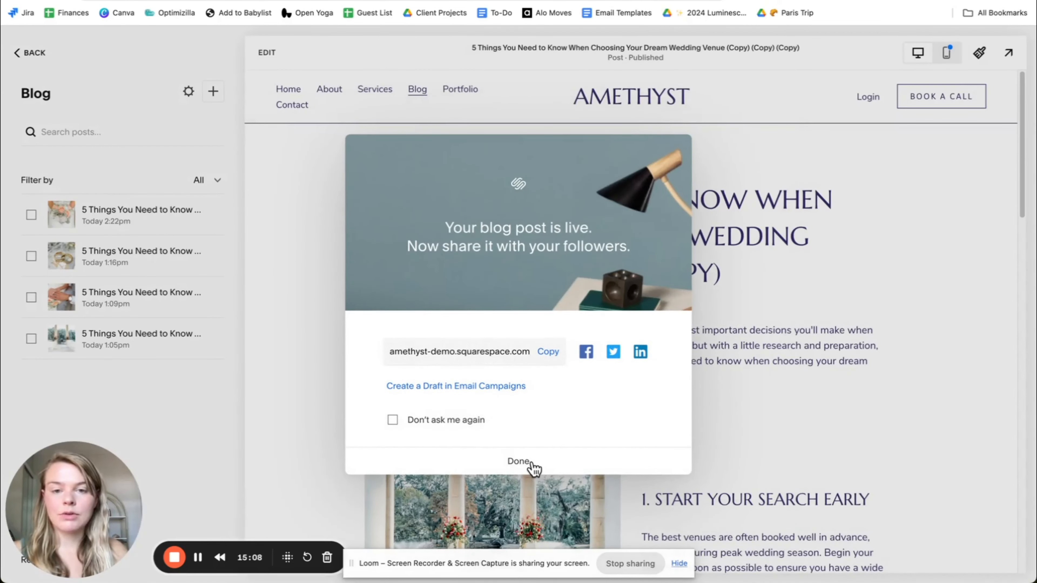
pyautogui.click(531, 464)
# Step: Preview the Home page in the full window, return to the site's pages and open Home for editing
pyautogui.click(285, 88)
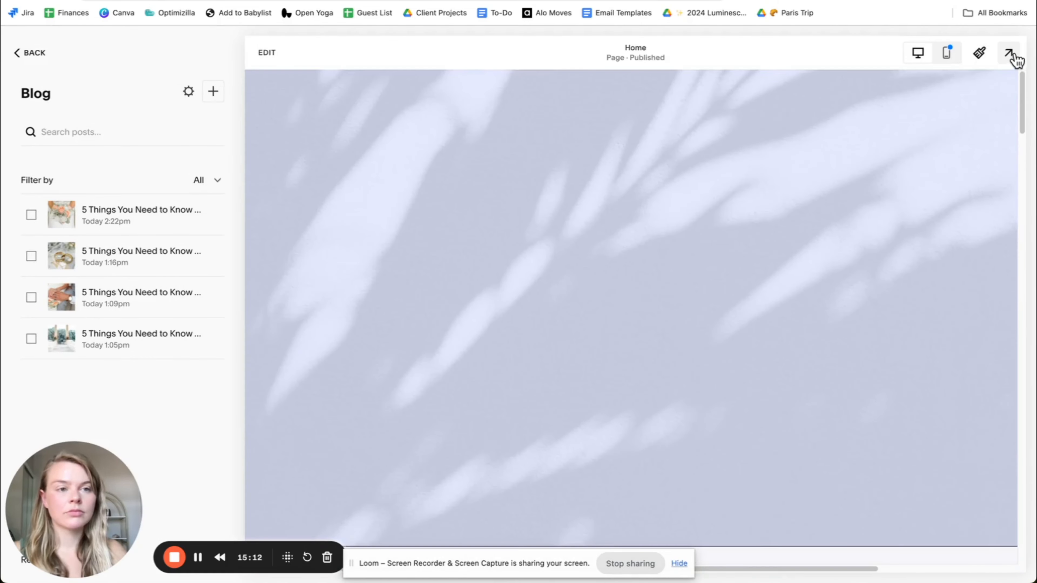
pyautogui.click(1012, 55)
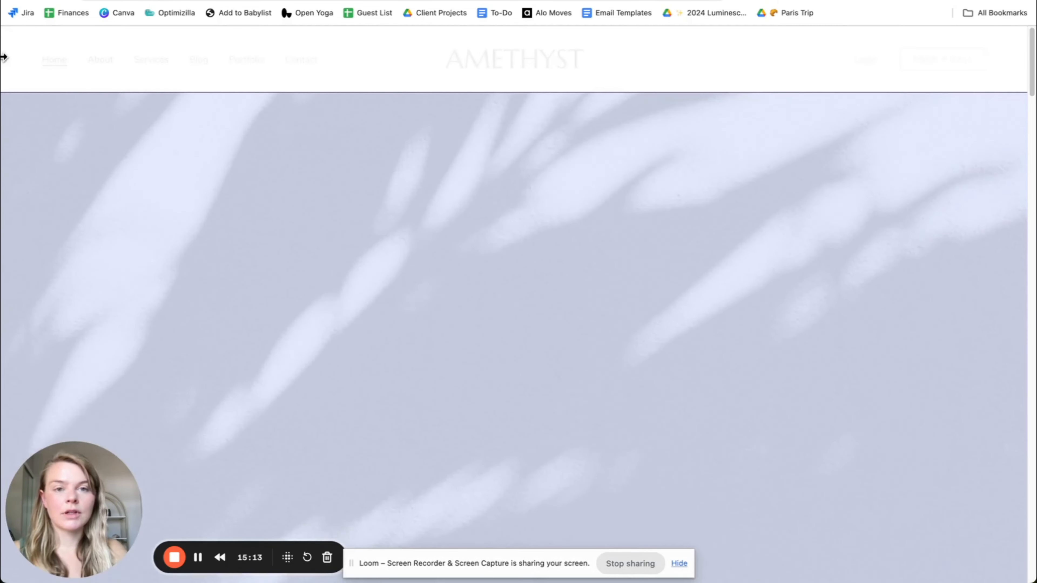
pyautogui.scroll(-10, 262, 206)
pyautogui.press('Escape')
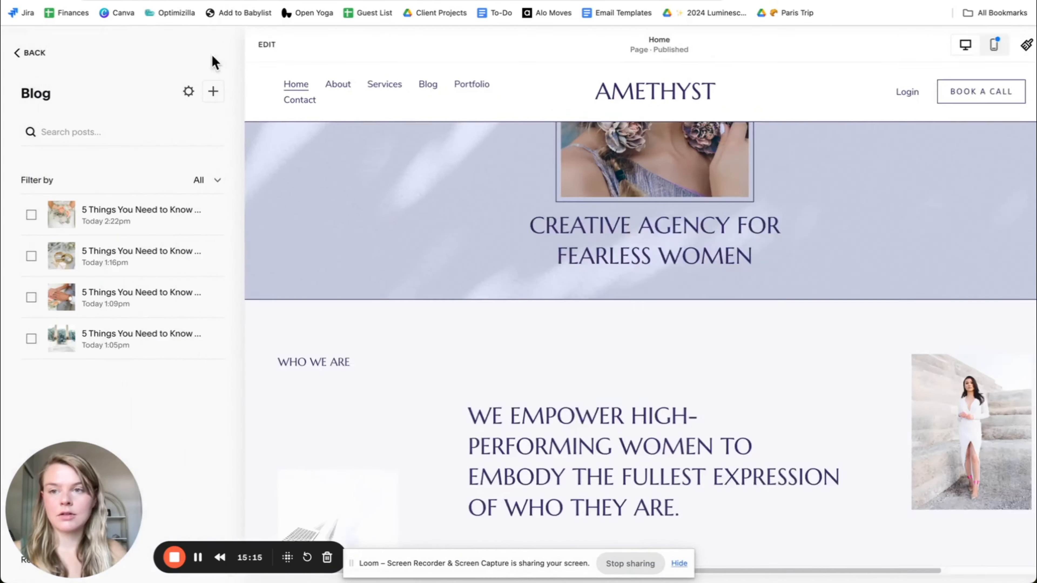
pyautogui.click(30, 52)
# Step: Examine the posts displayed in the Home page's Summary block and review the block's Content and Design settings
pyautogui.scroll(-10, 266, 231)
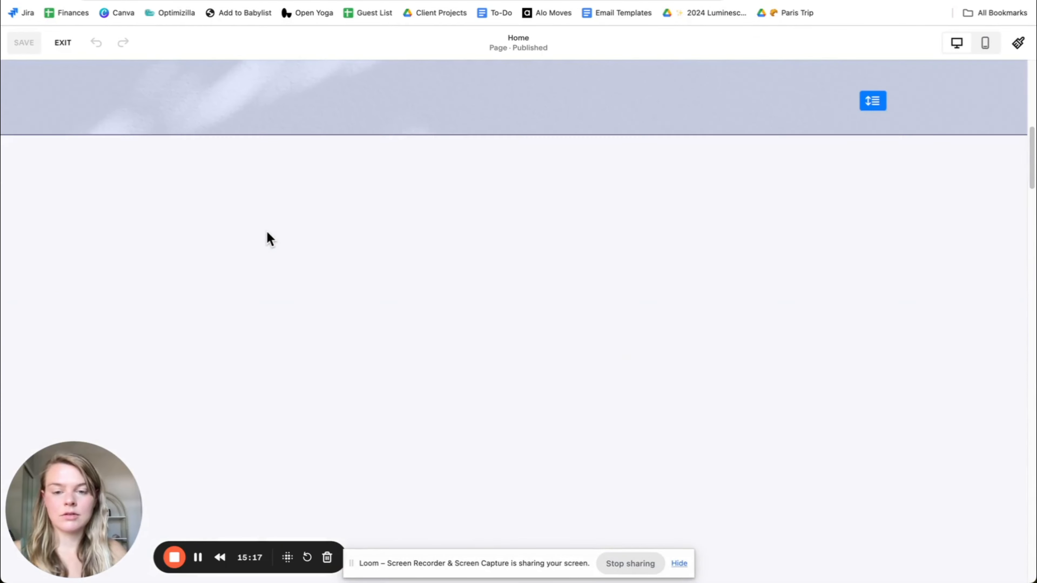
pyautogui.scroll(-7, 267, 232)
pyautogui.scroll(1, 384, 262)
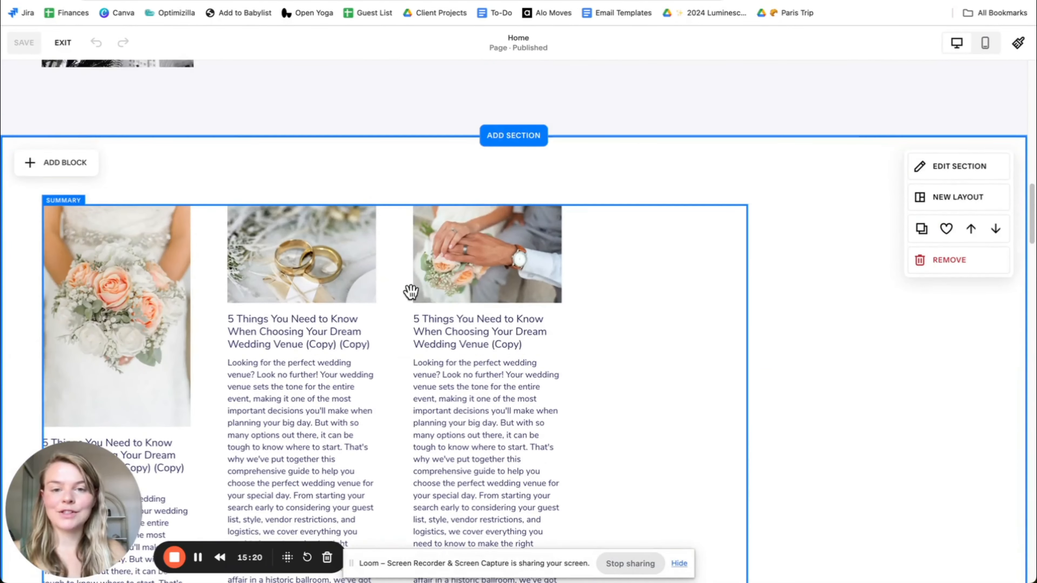
pyautogui.scroll(-2, 253, 220)
pyautogui.scroll(-5, 324, 232)
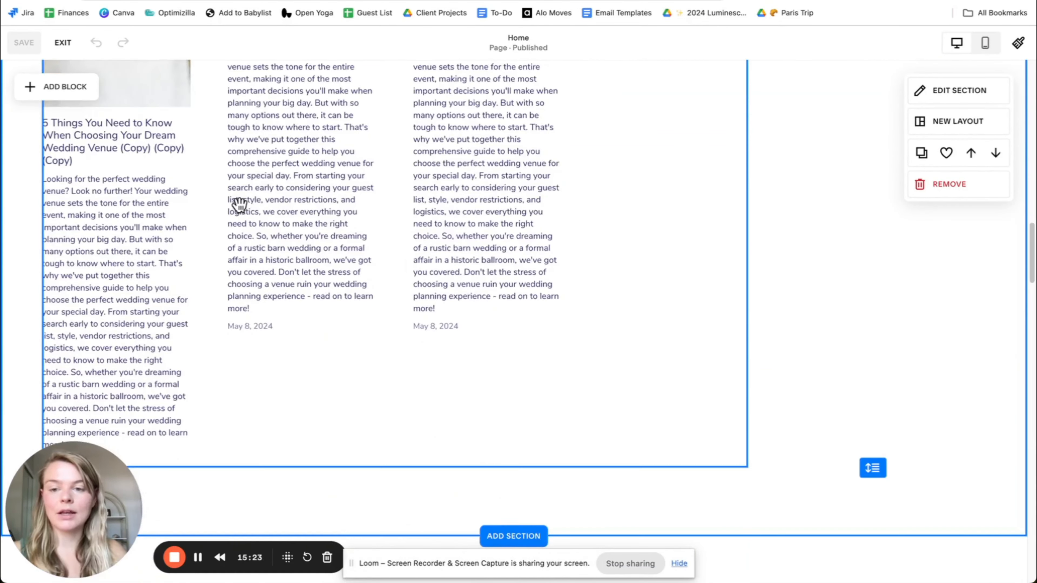
pyautogui.scroll(6, 236, 203)
pyautogui.click(290, 229)
pyautogui.click(53, 115)
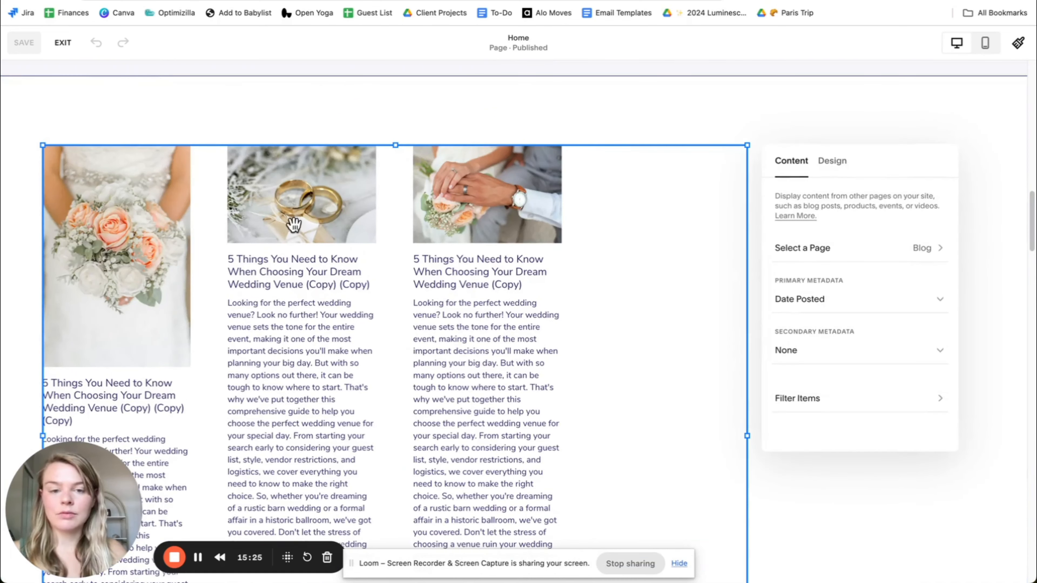
pyautogui.scroll(-2, 392, 302)
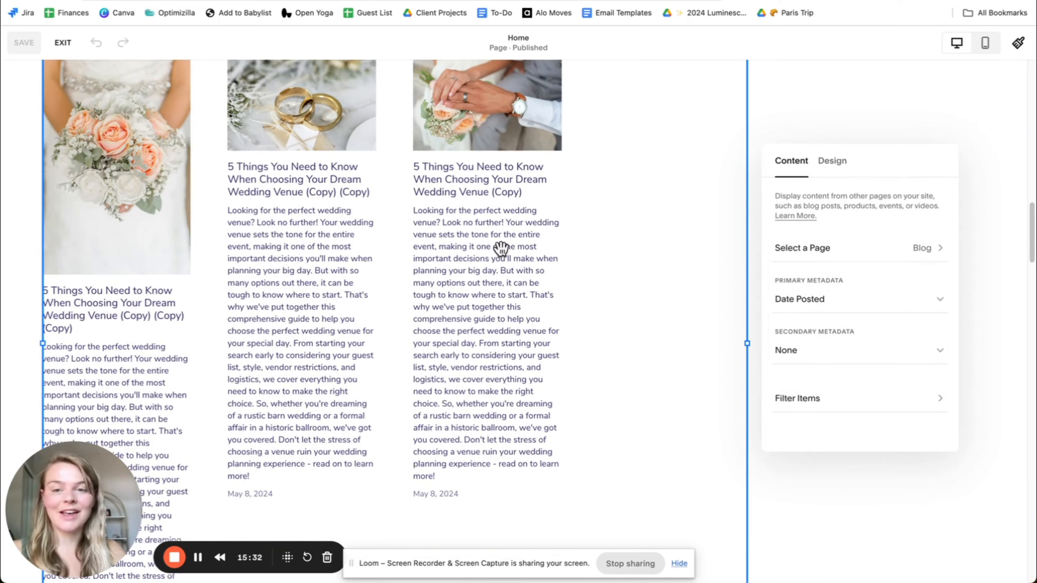
pyautogui.click(845, 161)
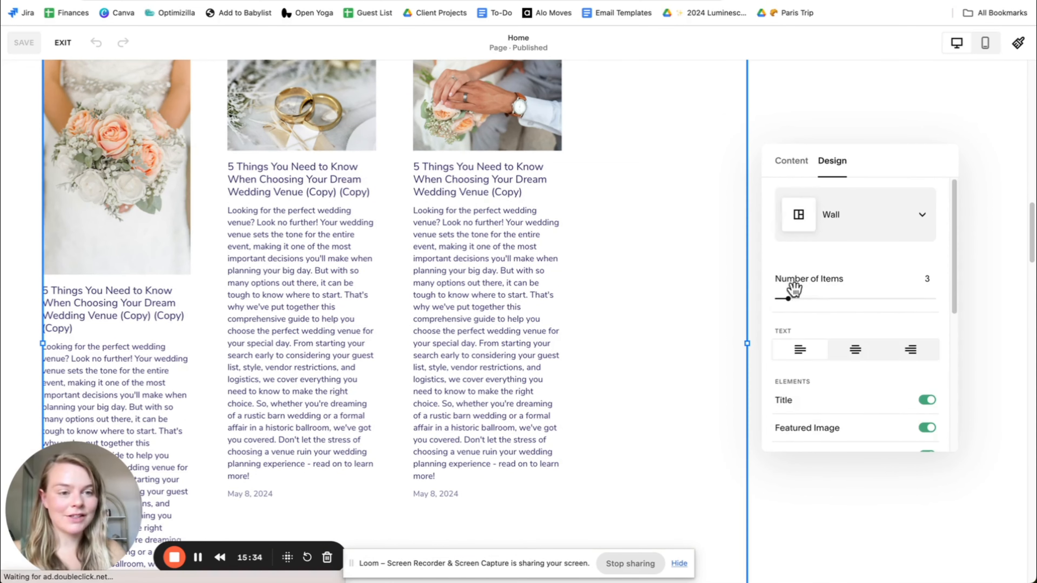
pyautogui.scroll(-5, 818, 304)
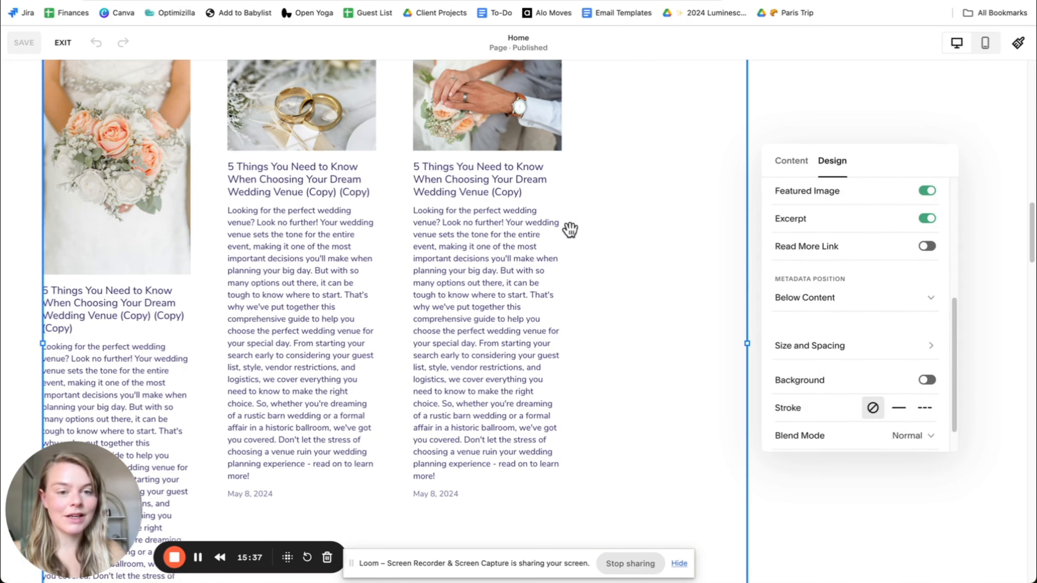
pyautogui.click(623, 176)
# Step: Widen the Summary block on the Home page to span nearly the full width of its section
pyautogui.scroll(5, 226, 162)
pyautogui.click(186, 355)
pyautogui.scroll(-3, 594, 318)
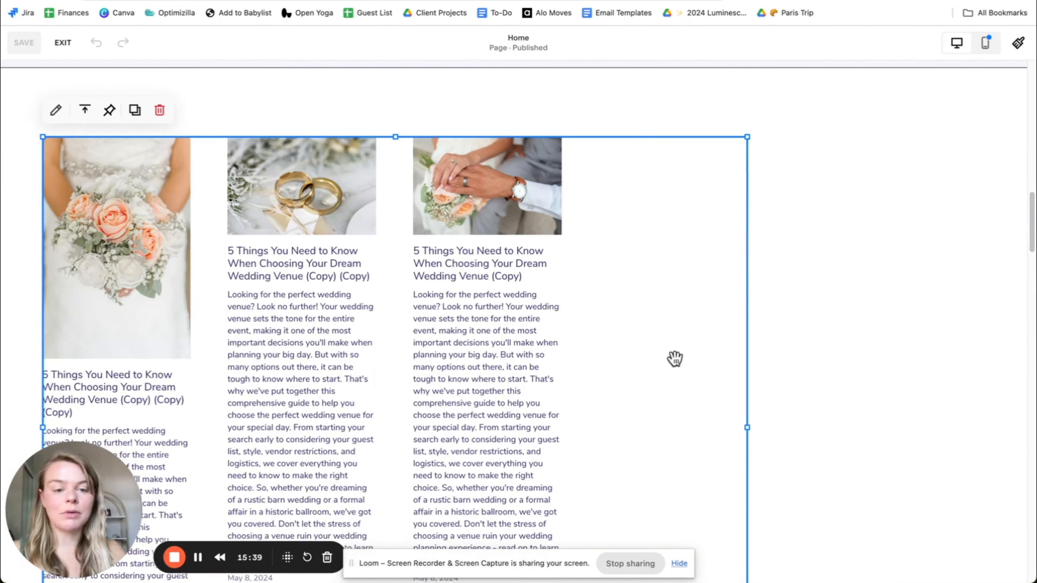
pyautogui.moveTo(751, 430); pyautogui.dragTo(976, 420)
pyautogui.scroll(-5, 366, 447)
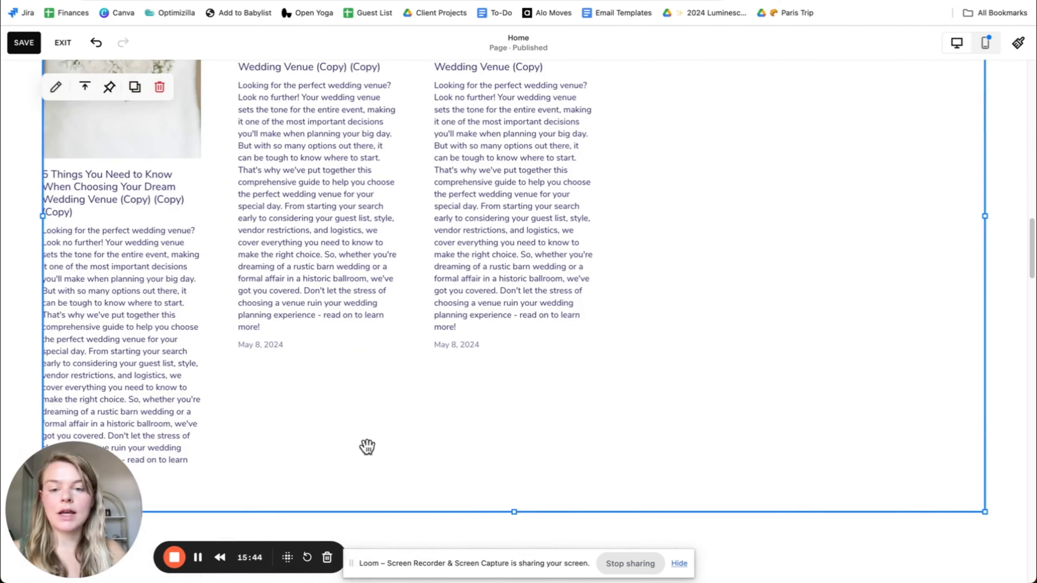
# Step: Set the Summary block's column width to 560 px in its Size and Spacing design settings
pyautogui.scroll(10, 410, 297)
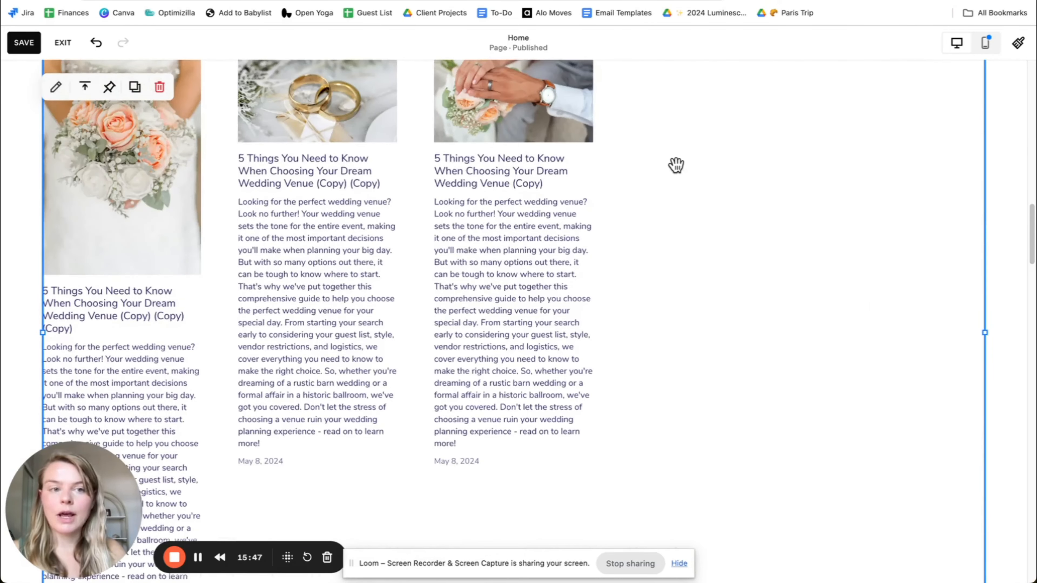
pyautogui.click(548, 341)
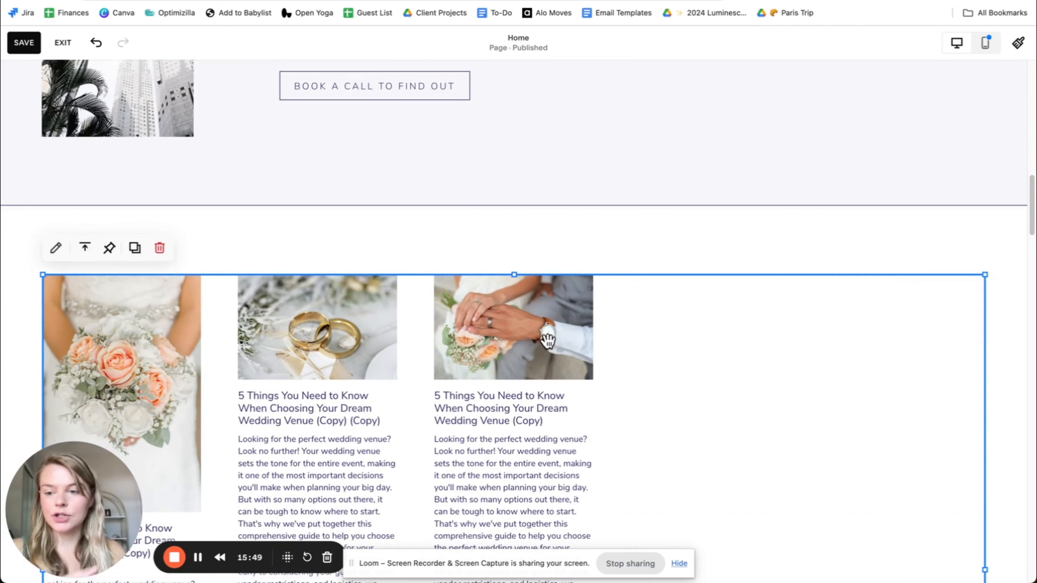
pyautogui.click(56, 248)
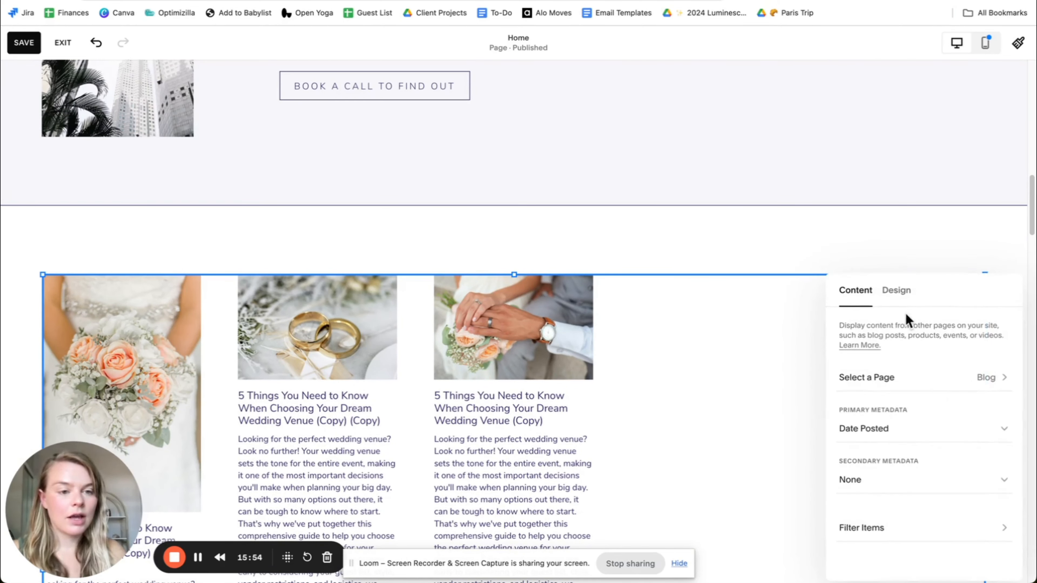
pyautogui.click(896, 291)
pyautogui.scroll(-1, 888, 446)
pyautogui.scroll(-6, 889, 450)
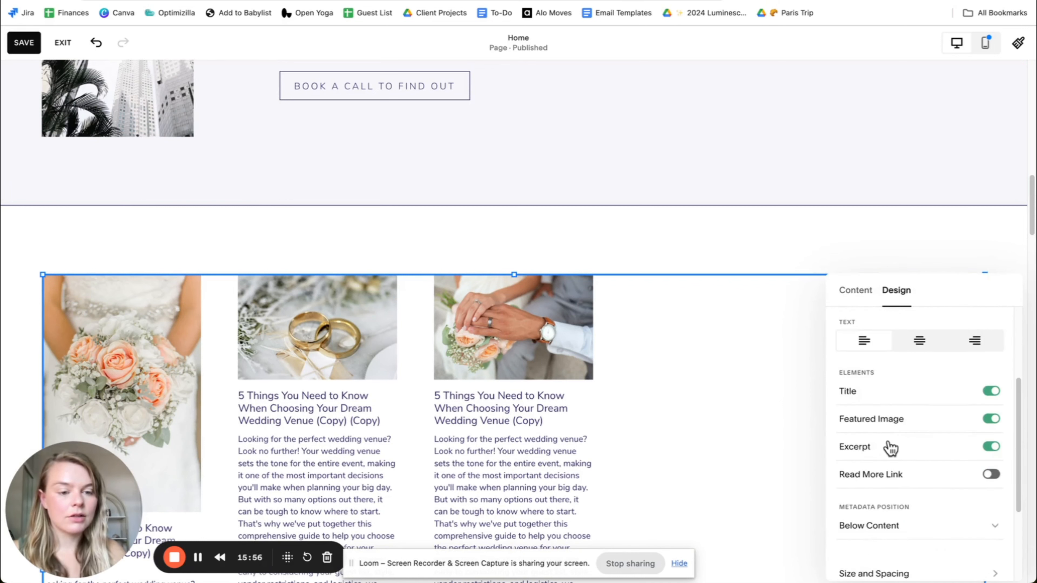
pyautogui.click(902, 472)
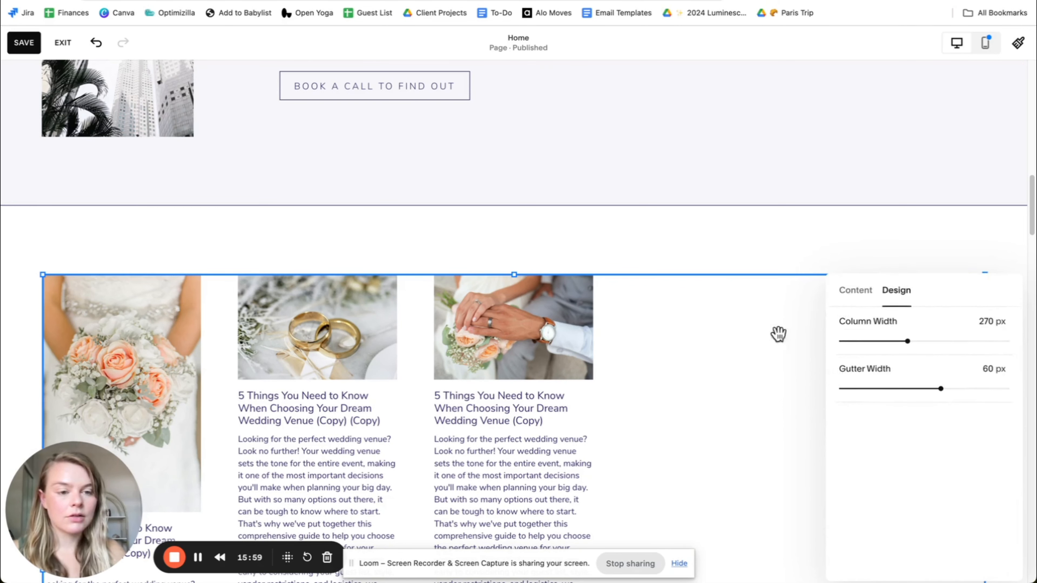
pyautogui.moveTo(906, 342); pyautogui.dragTo(995, 343)
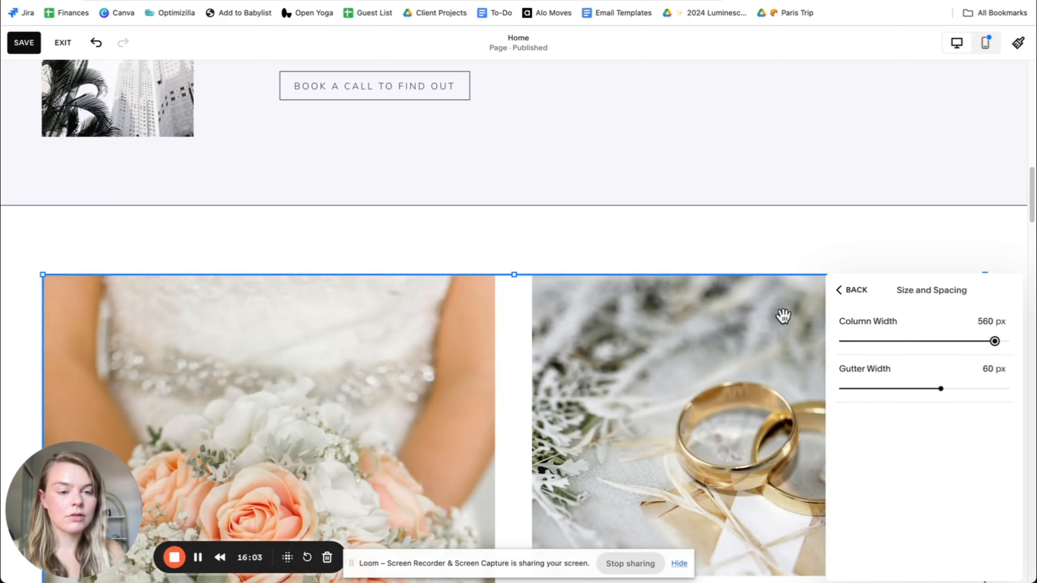
pyautogui.scroll(-5, 413, 316)
pyautogui.scroll(-10, 432, 312)
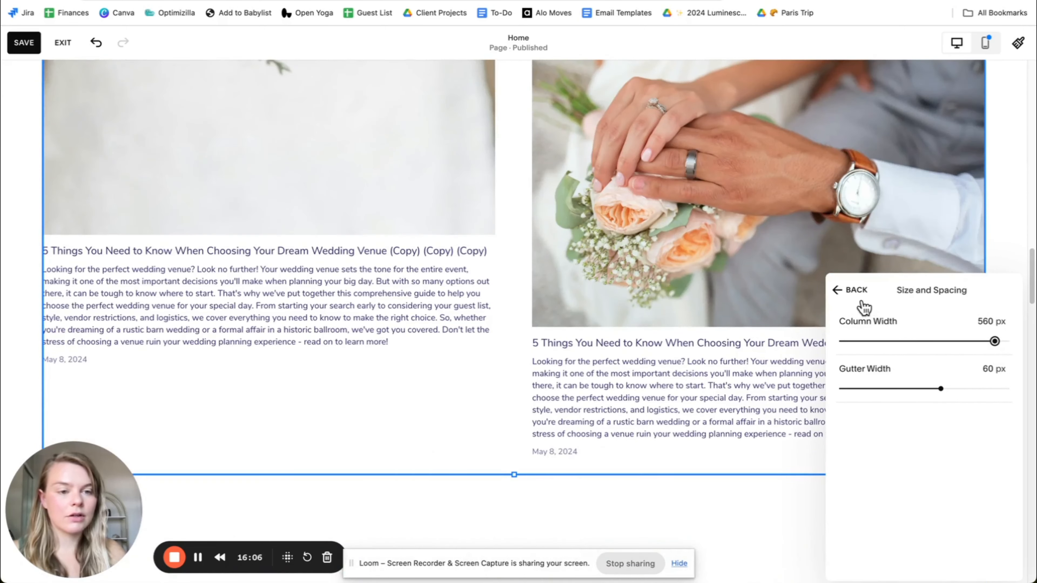
# Step: Try the Grid layout for the Summary block and look over the resulting post arrangement and design options
pyautogui.click(857, 291)
pyautogui.click(894, 344)
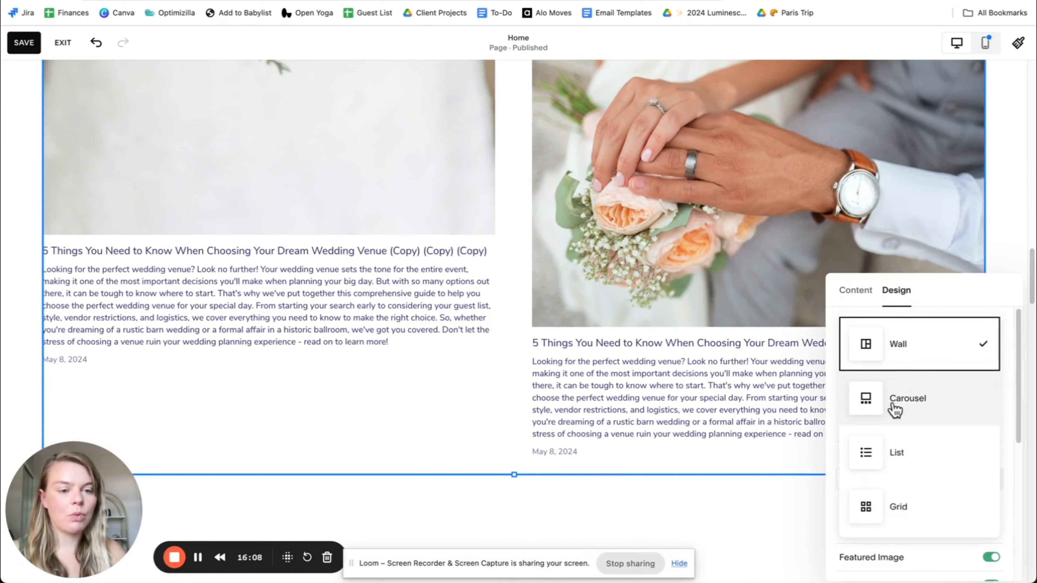
pyautogui.click(898, 507)
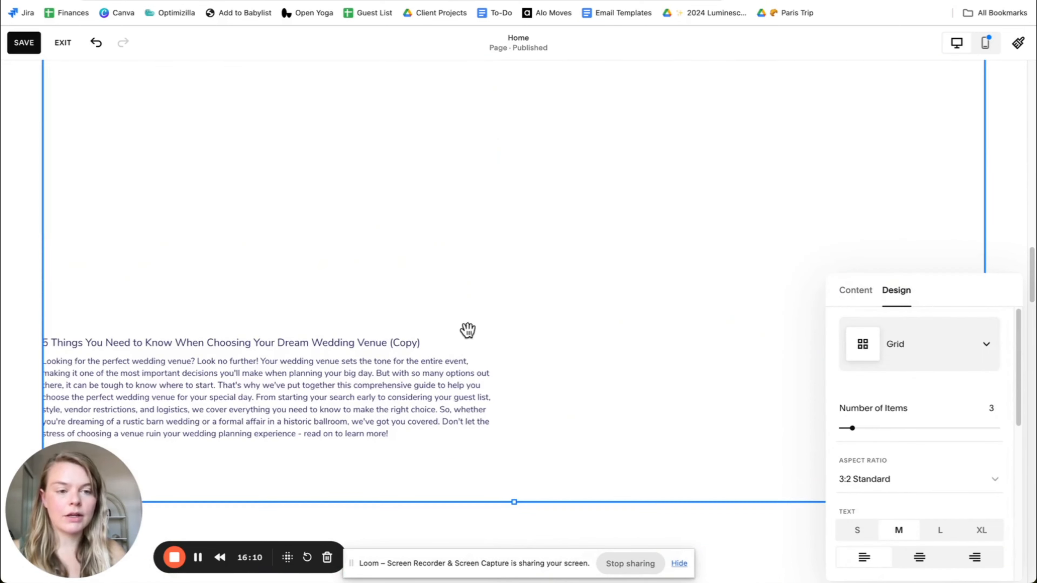
pyautogui.scroll(10, 498, 298)
pyautogui.scroll(-1, 861, 423)
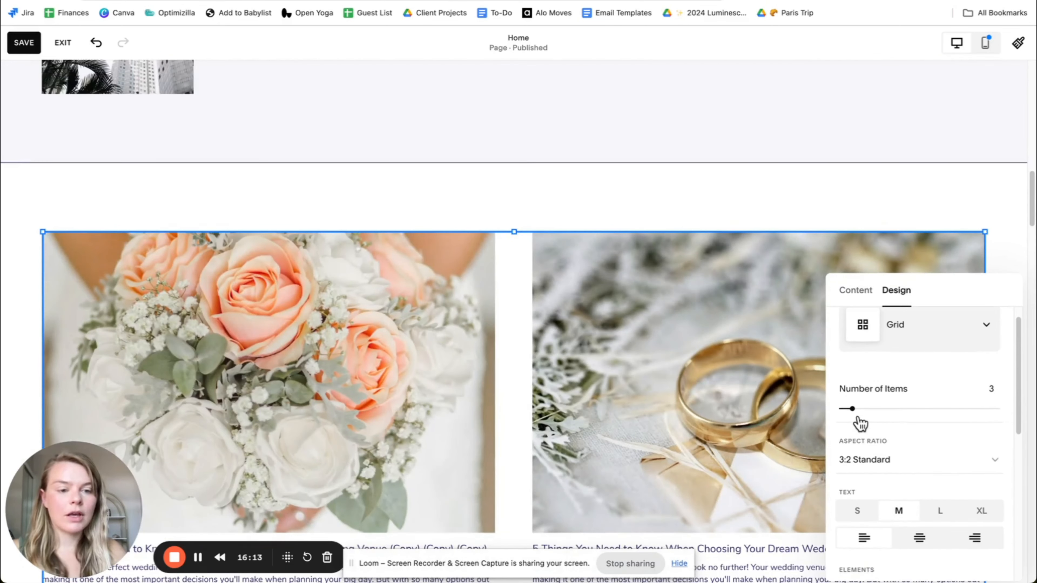
pyautogui.scroll(-5, 868, 449)
pyautogui.scroll(5, 898, 437)
# Step: Try the List layout for the Summary block and look through the listed posts
pyautogui.click(898, 343)
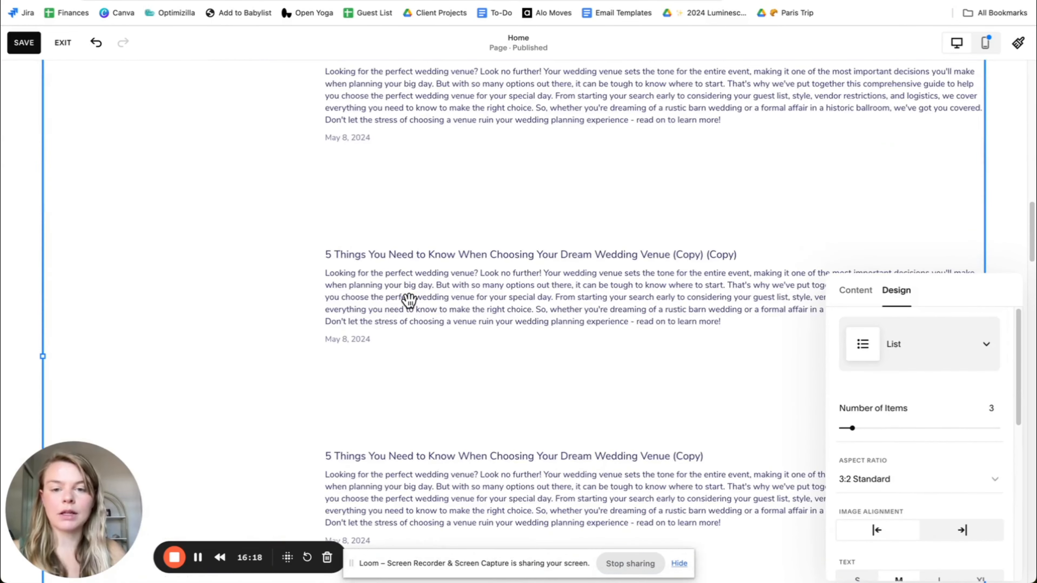
pyautogui.scroll(5, 409, 301)
pyautogui.scroll(-8, 408, 301)
pyautogui.scroll(3, 407, 297)
# Step: Change the Summary block's layout to Carousel and check how the posts are arranged
pyautogui.click(905, 362)
pyautogui.click(880, 292)
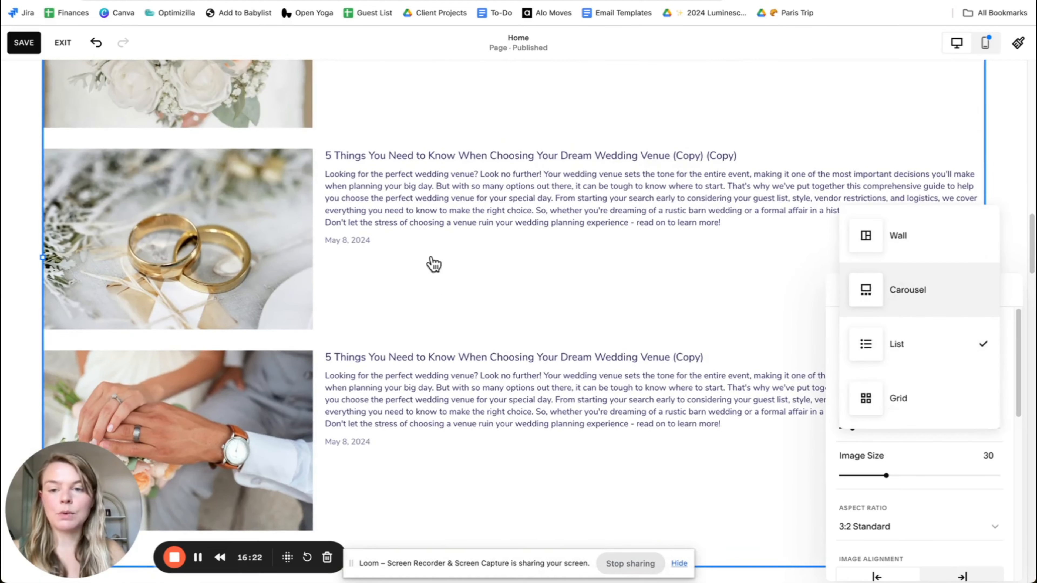
pyautogui.scroll(5, 317, 244)
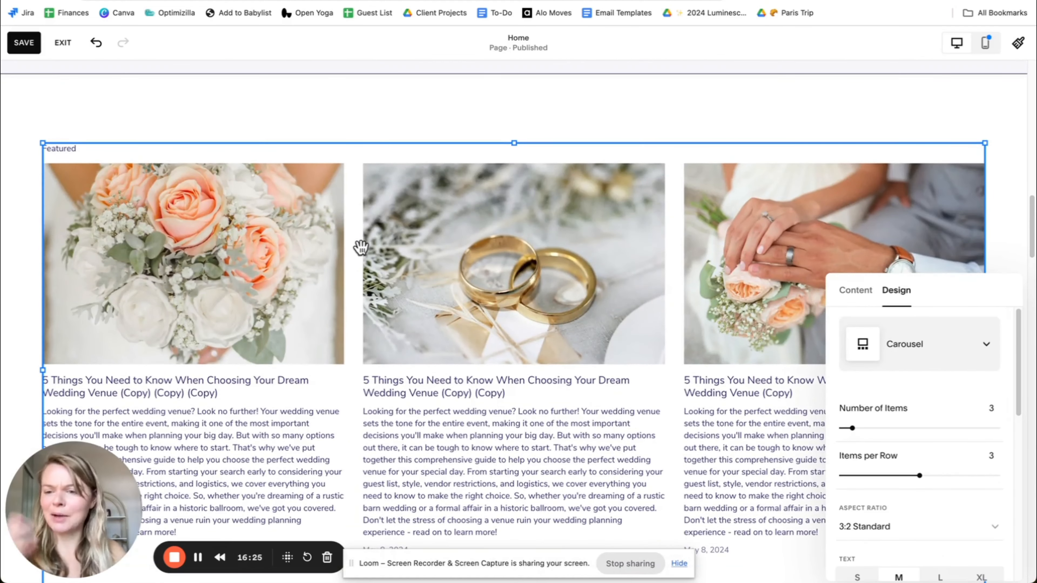
pyautogui.scroll(5, 117, 240)
pyautogui.scroll(-3, 118, 243)
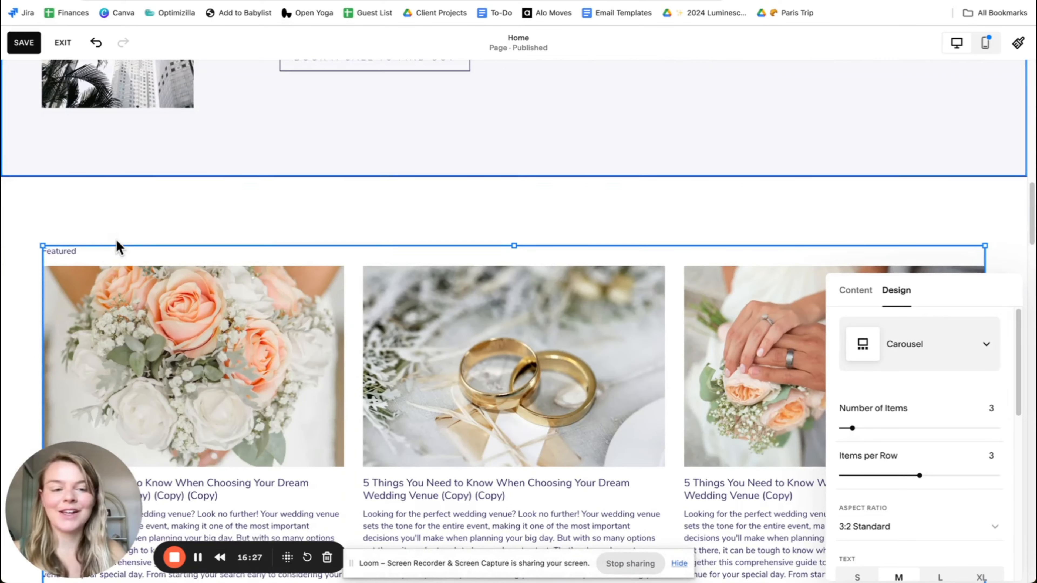
# Step: Set the Summary carousel's number of items to 30
pyautogui.scroll(-5, 965, 467)
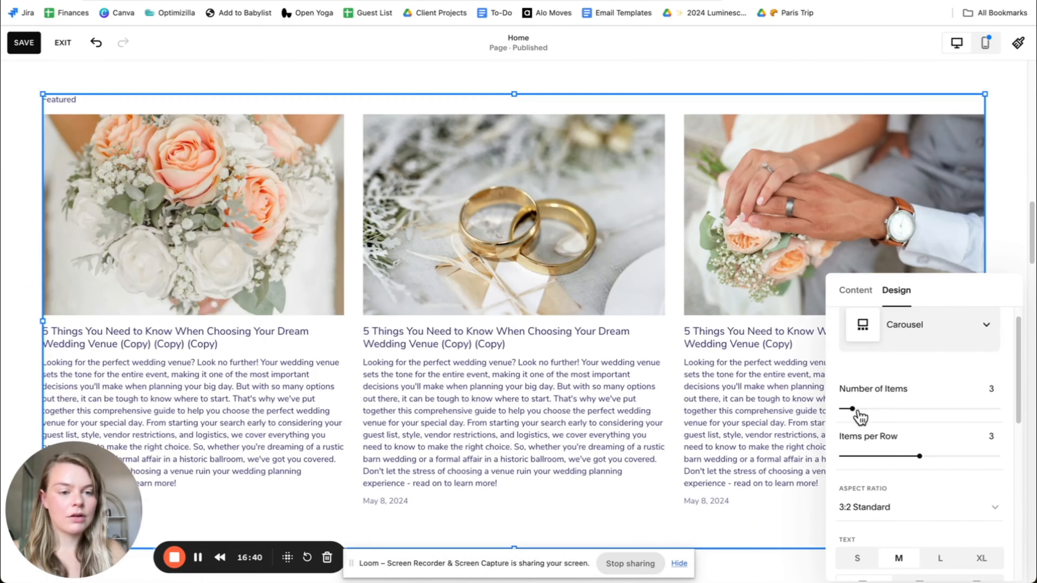
pyautogui.moveTo(851, 409); pyautogui.dragTo(1016, 415)
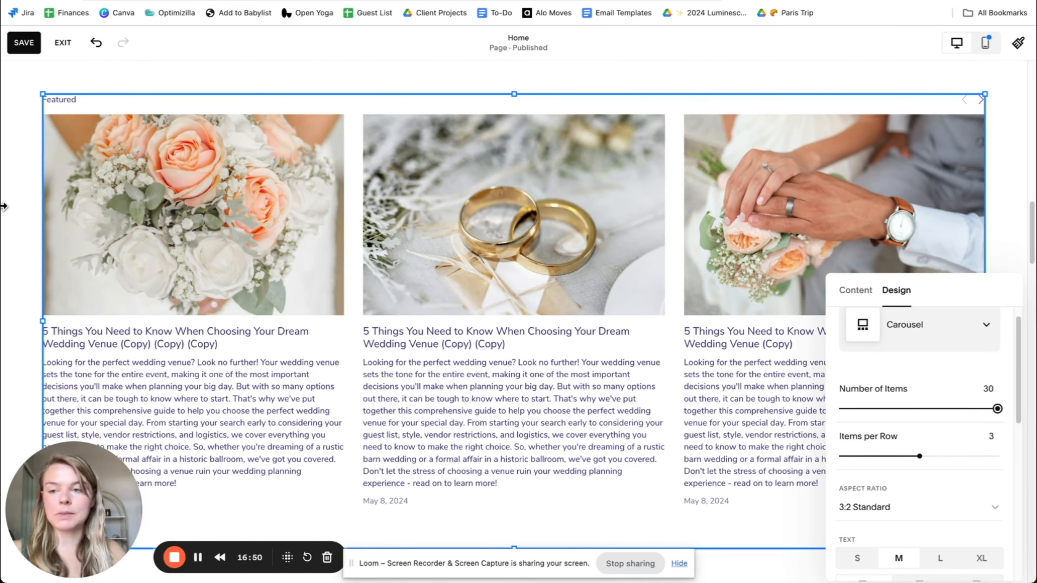
pyautogui.scroll(-3, 82, 241)
pyautogui.scroll(2, 116, 224)
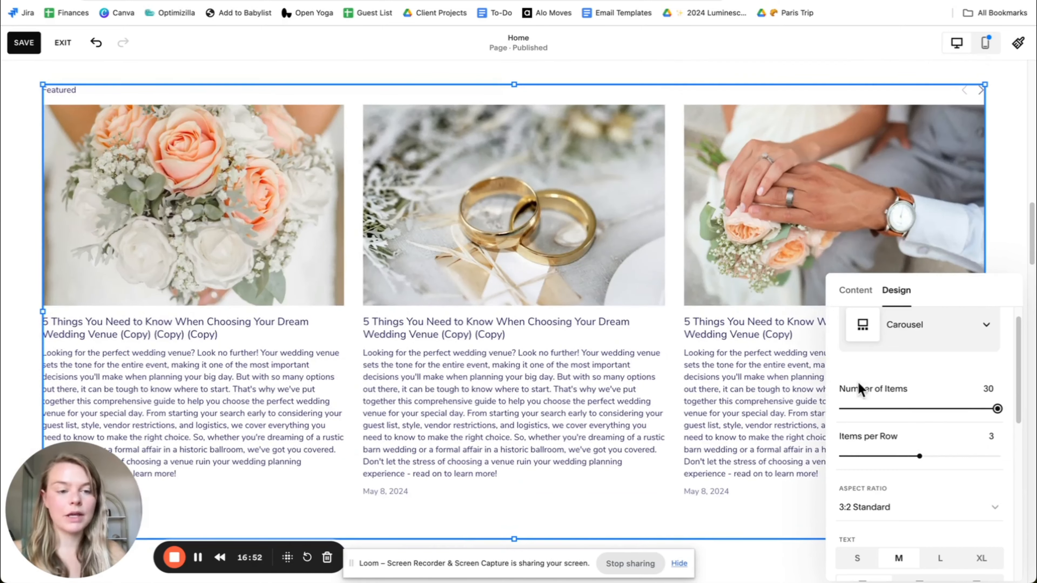
# Step: Try 4 items per row in the Summary carousel and set it back to 3
pyautogui.click(923, 457)
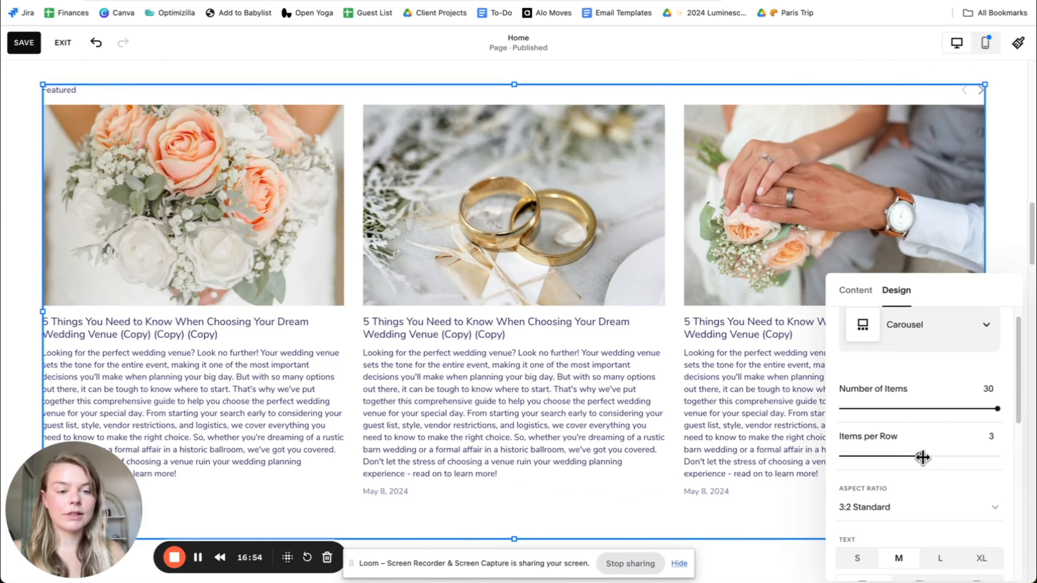
pyautogui.click(939, 458)
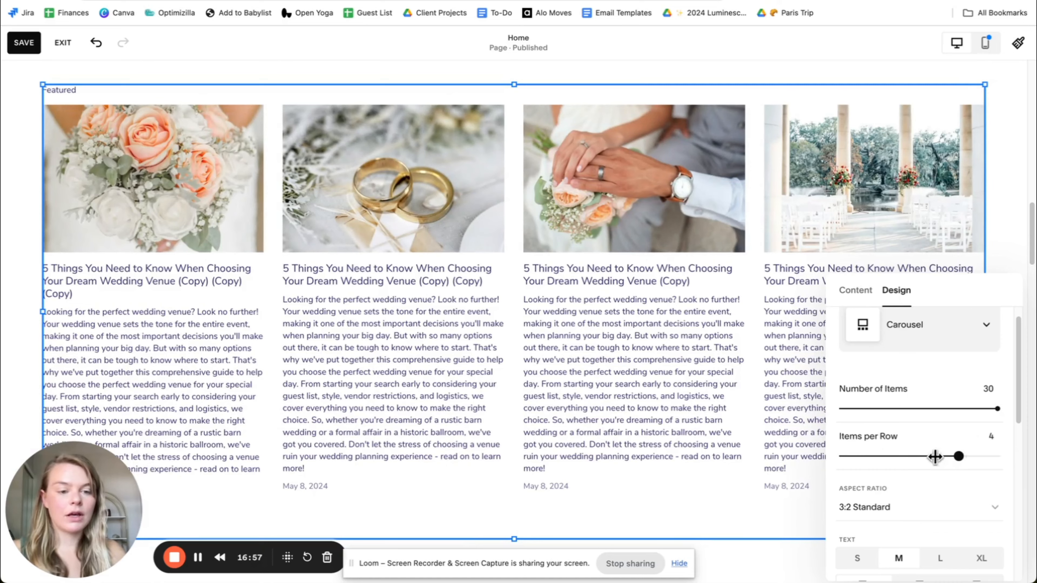
pyautogui.moveTo(934, 456); pyautogui.dragTo(922, 457)
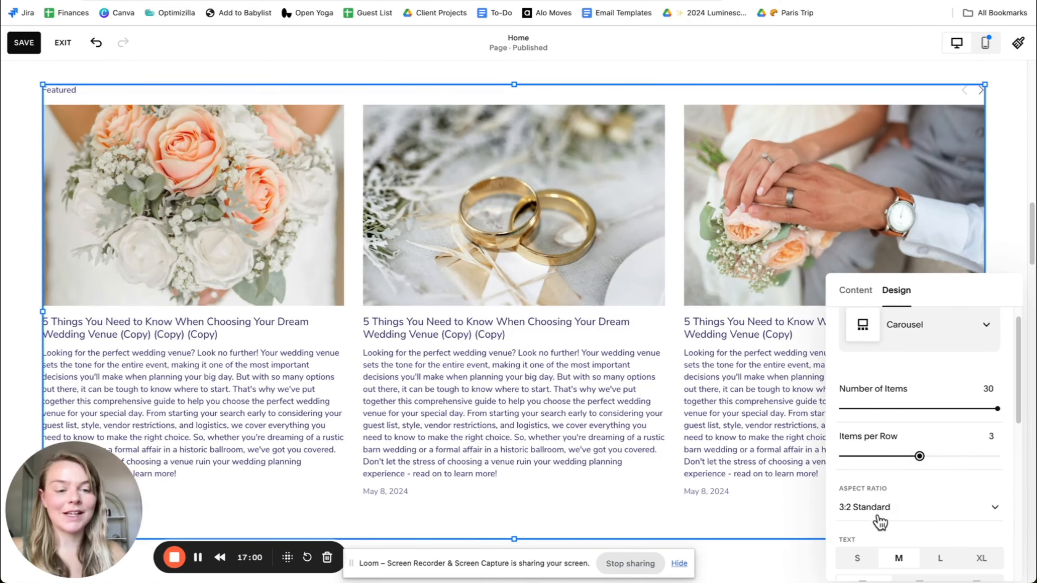
# Step: Try the 1:1 Square aspect ratio for the carousel's images and restore 3:2 Standard
pyautogui.click(879, 519)
pyautogui.click(887, 397)
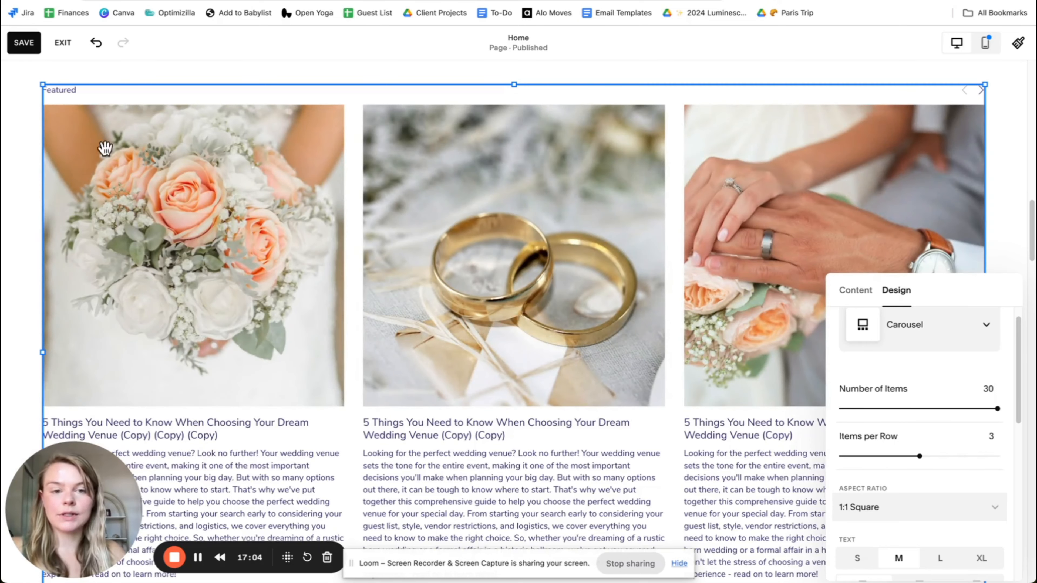
pyautogui.click(934, 518)
pyautogui.click(870, 412)
# Step: Try small and large text sizes and centred alignment in the carousel, and return to medium, left-aligned text
pyautogui.scroll(-4, 896, 390)
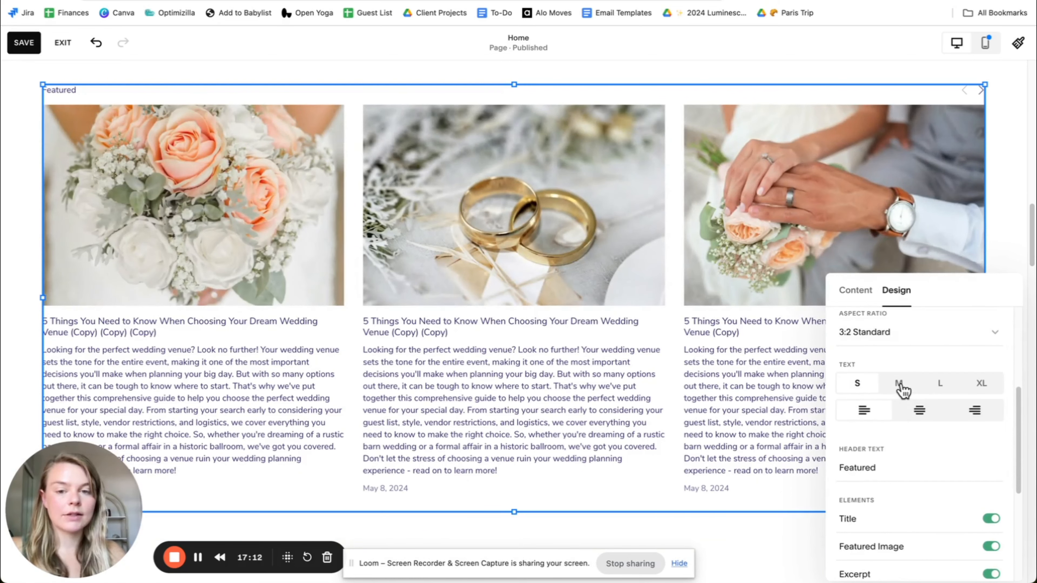
pyautogui.click(902, 390)
pyautogui.click(941, 384)
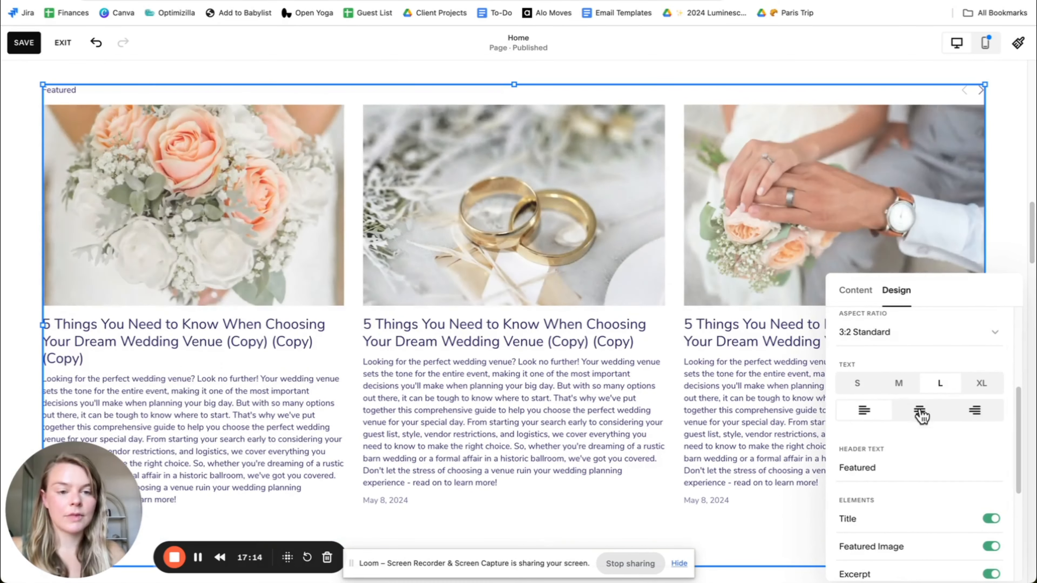
pyautogui.click(920, 409)
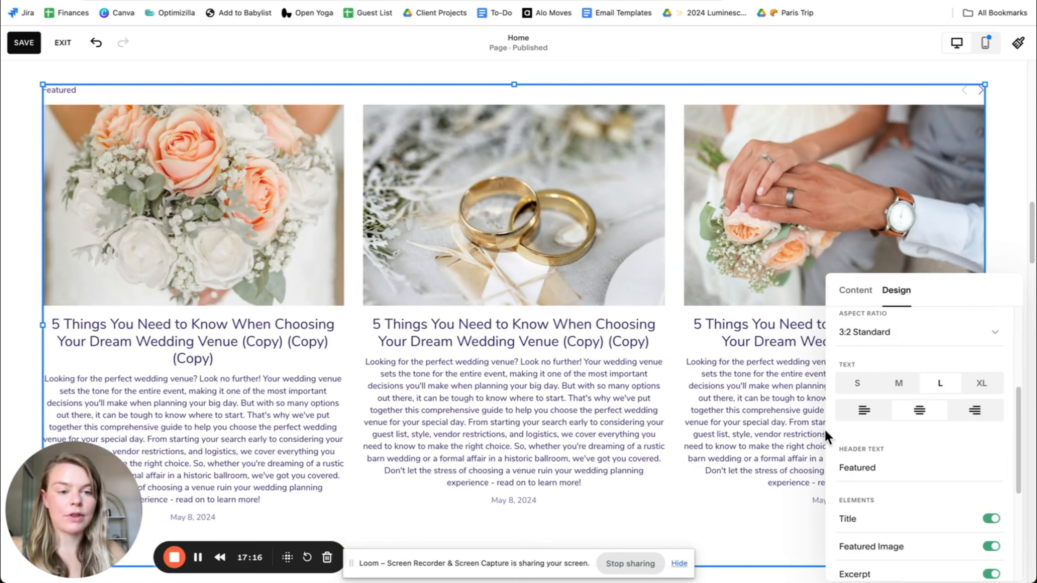
pyautogui.click(867, 413)
pyautogui.click(900, 383)
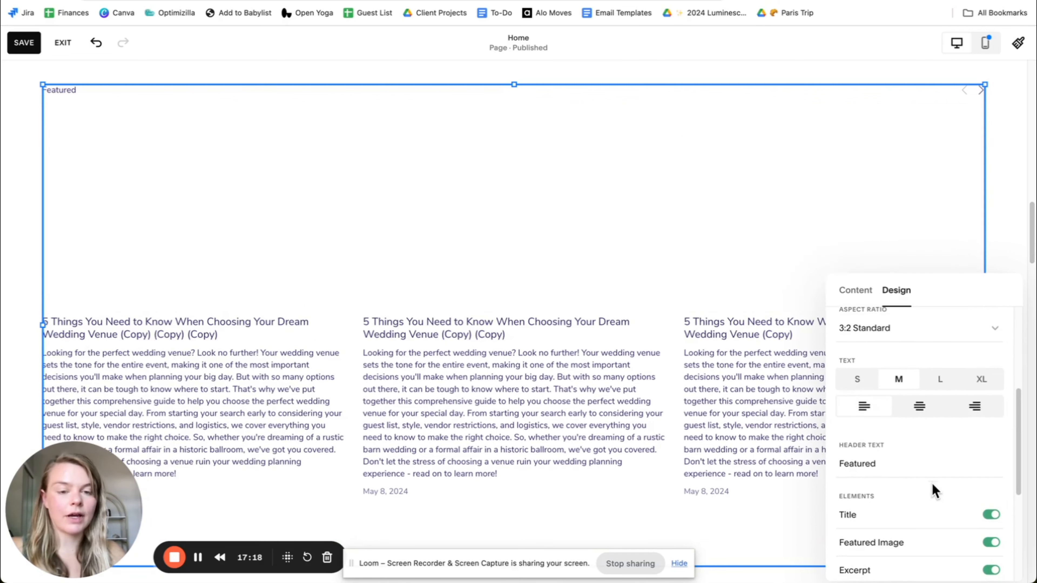
# Step: Try hiding the carousel's featured images and excerpts, and show both elements again
pyautogui.scroll(-4, 918, 498)
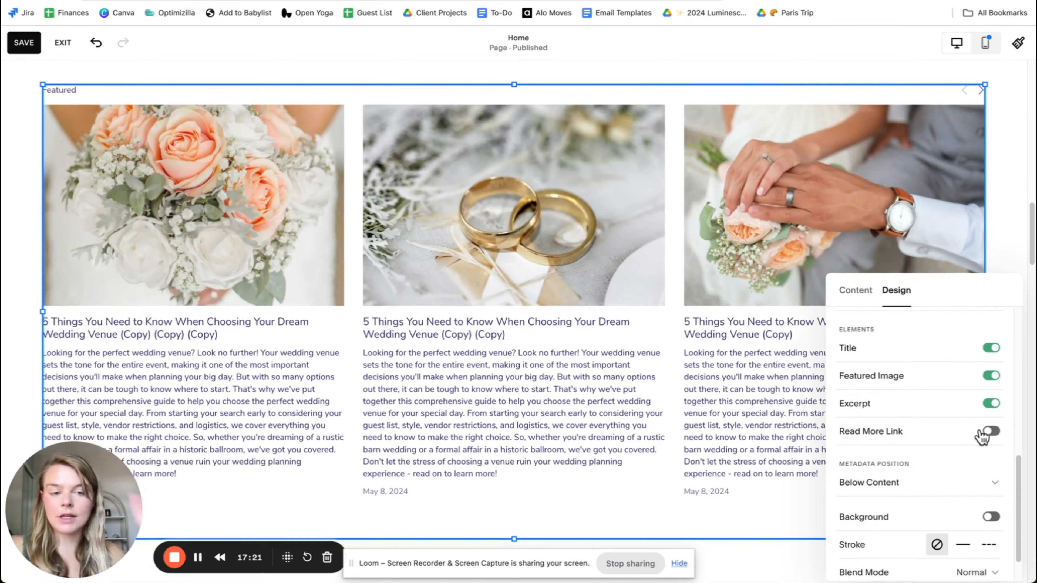
pyautogui.click(992, 376)
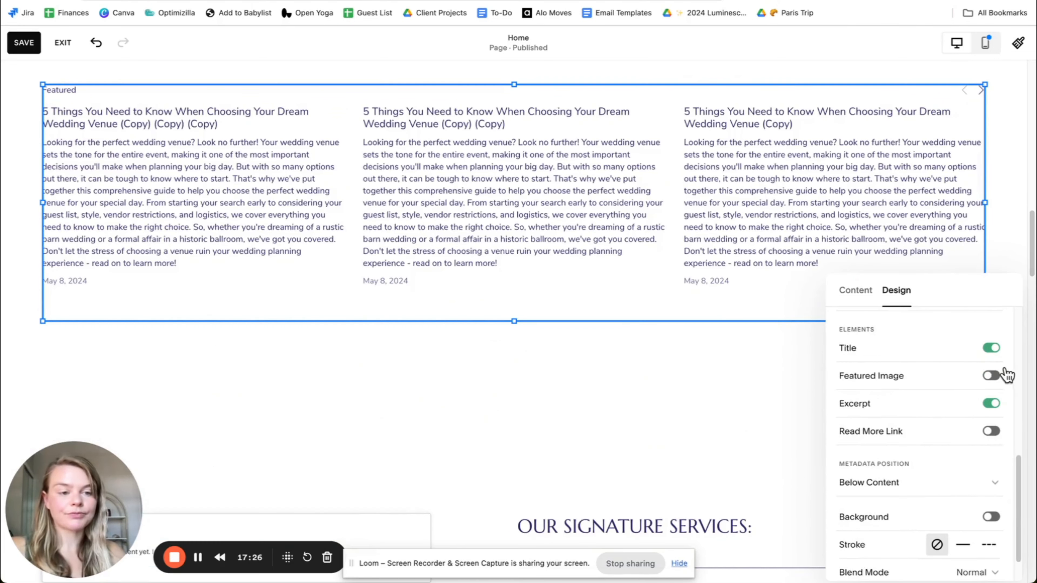
pyautogui.click(992, 404)
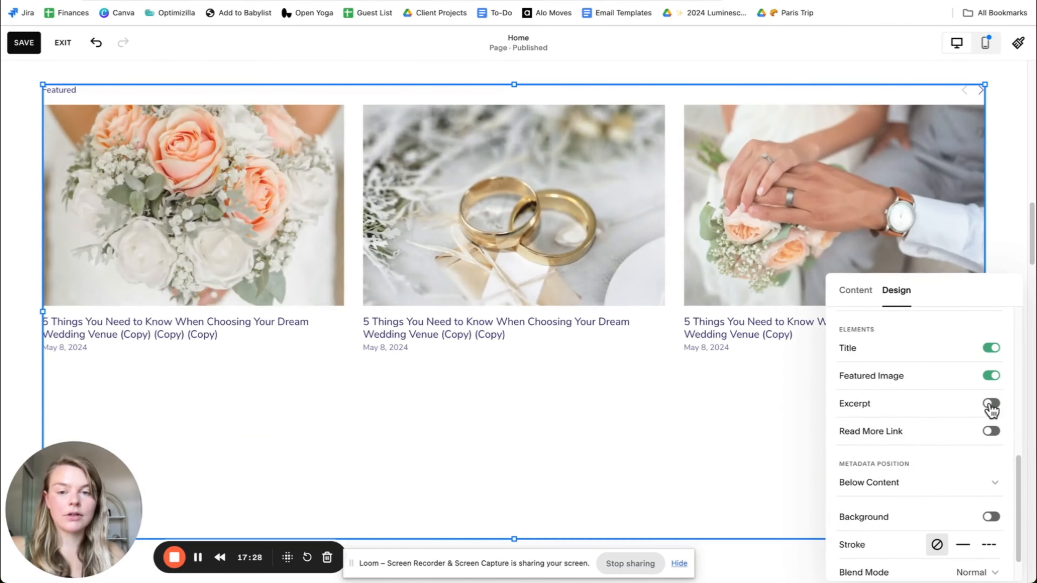
pyautogui.click(992, 403)
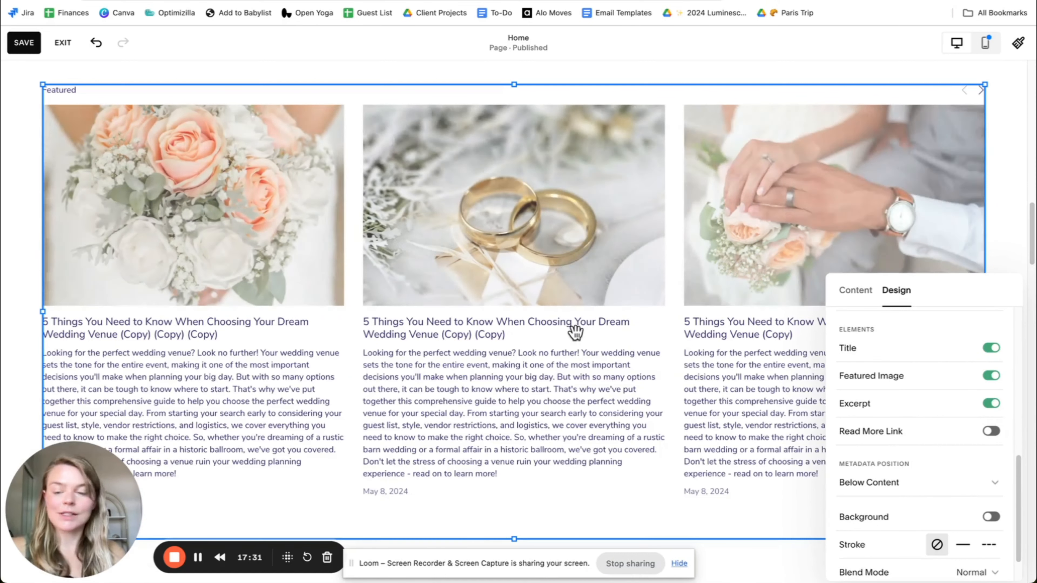
# Step: Turn on the Read More link for the carousel's posts and look over the remaining design options
pyautogui.click(992, 432)
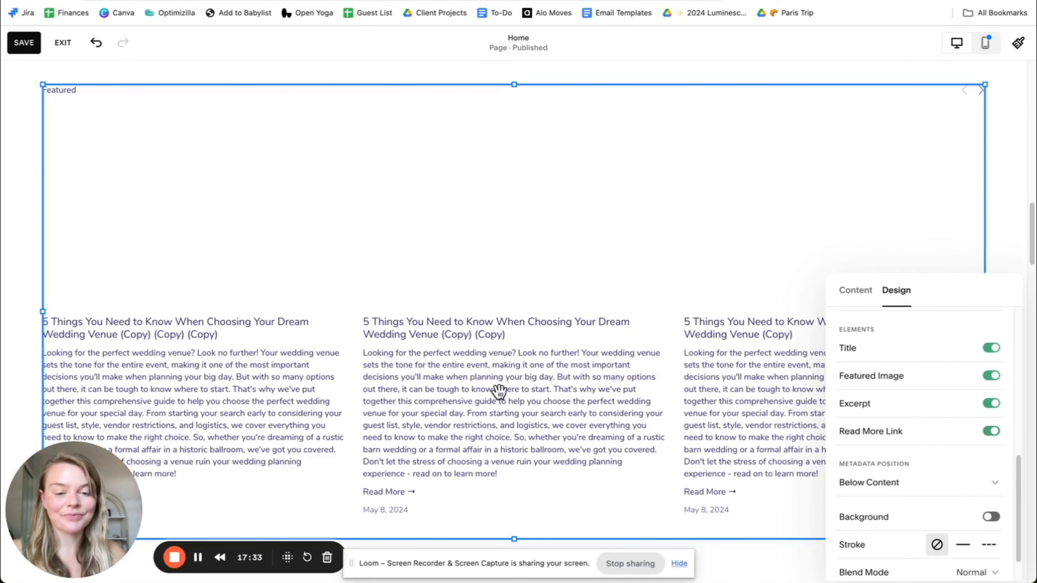
pyautogui.scroll(-2, 937, 470)
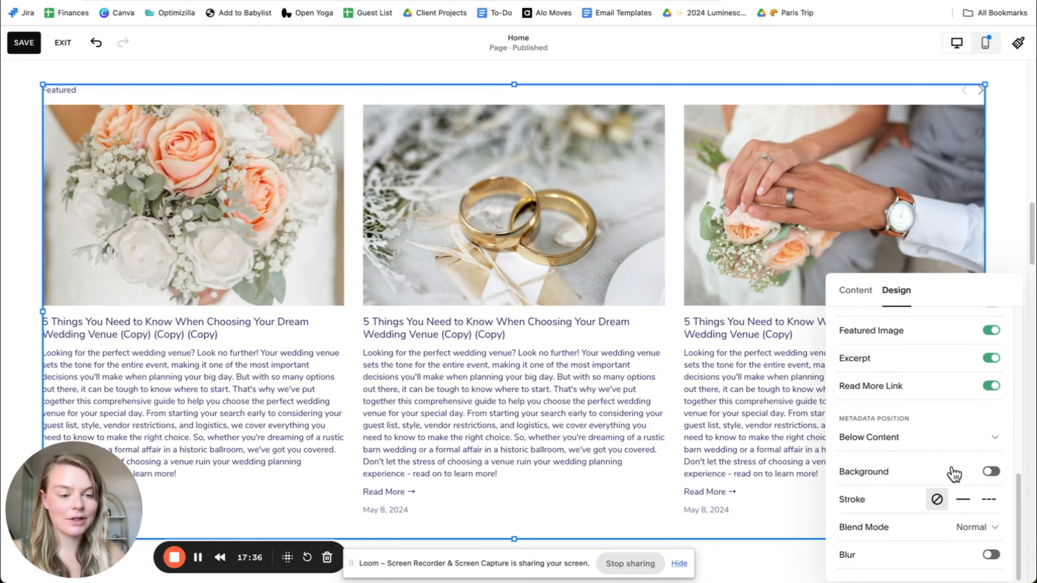
pyautogui.scroll(5, 953, 474)
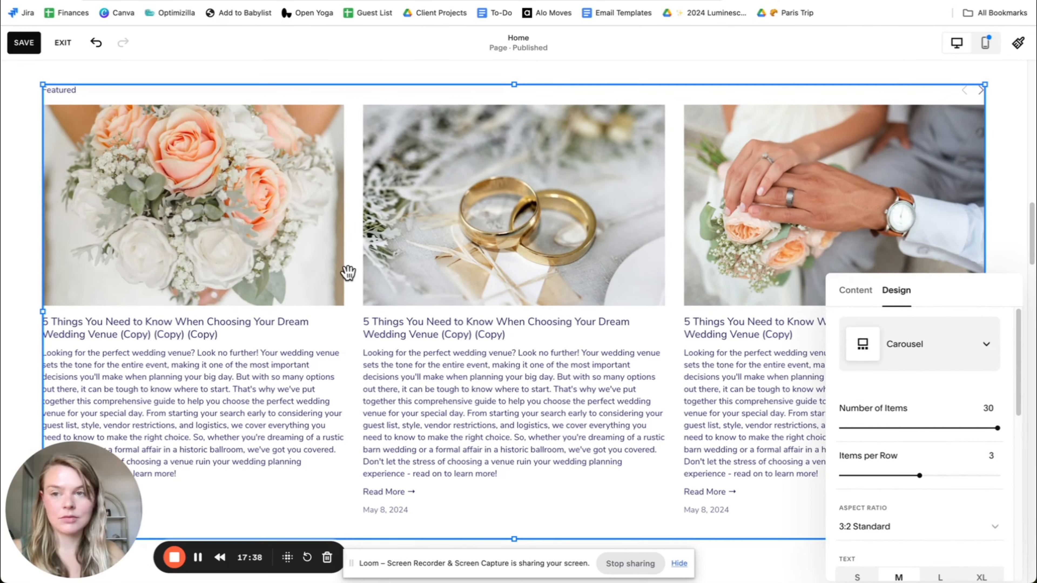
# Step: Clear the header text above the Summary carousel
pyautogui.scroll(-3, 855, 399)
pyautogui.scroll(-2, 856, 407)
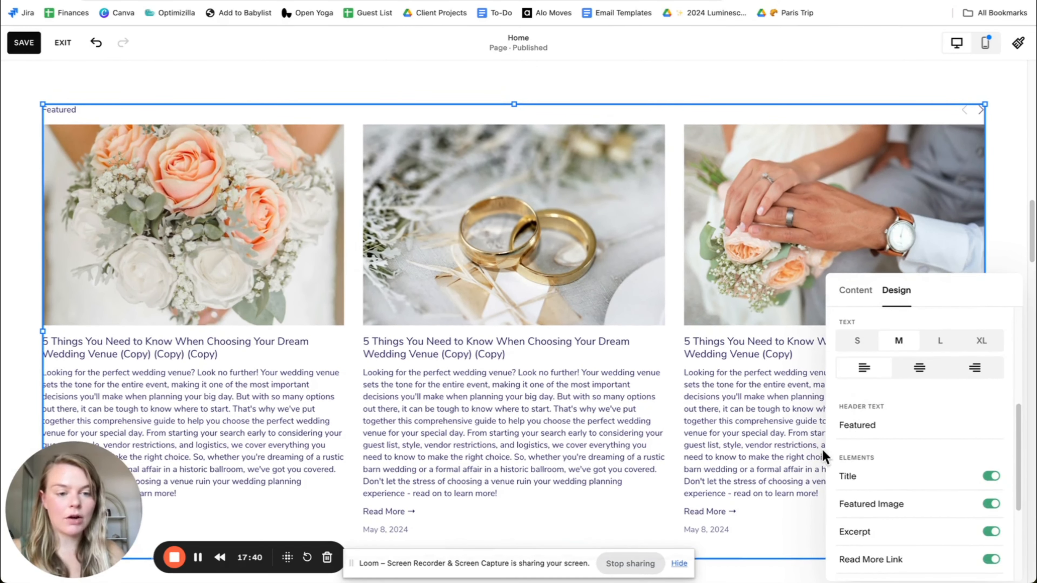
pyautogui.doubleClick(853, 420)
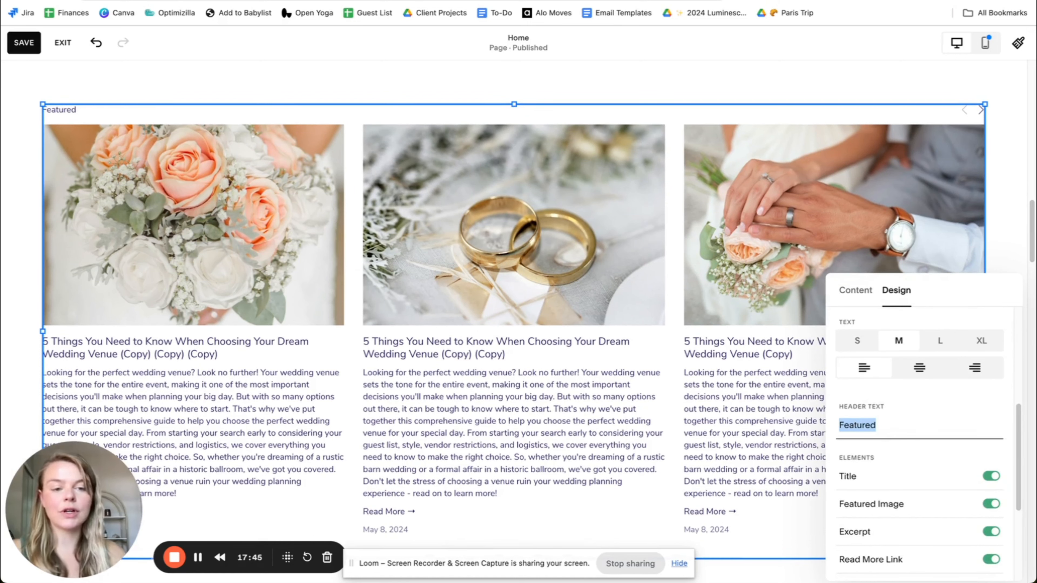
pyautogui.press('BackSpace')
pyautogui.scroll(-5, 789, 218)
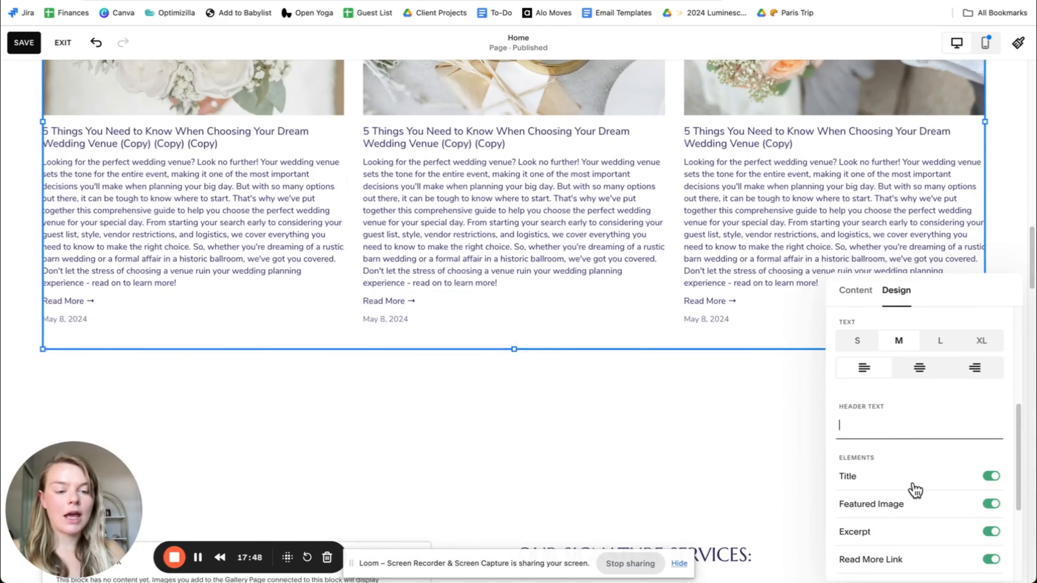
# Step: Try limiting the Summary carousel to featured posts only through its item filter
pyautogui.scroll(-4, 915, 489)
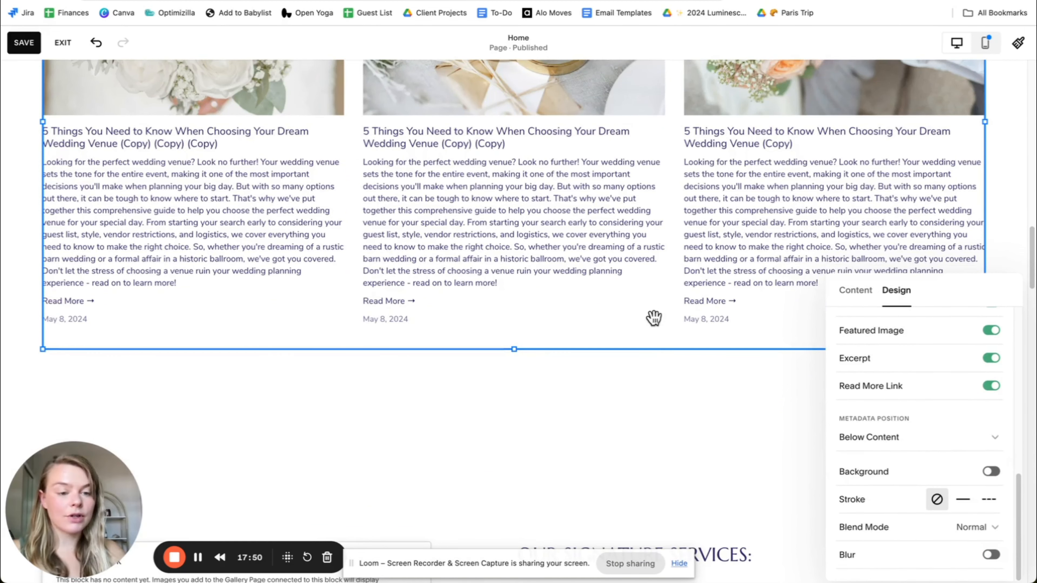
pyautogui.scroll(10, 653, 317)
pyautogui.click(841, 293)
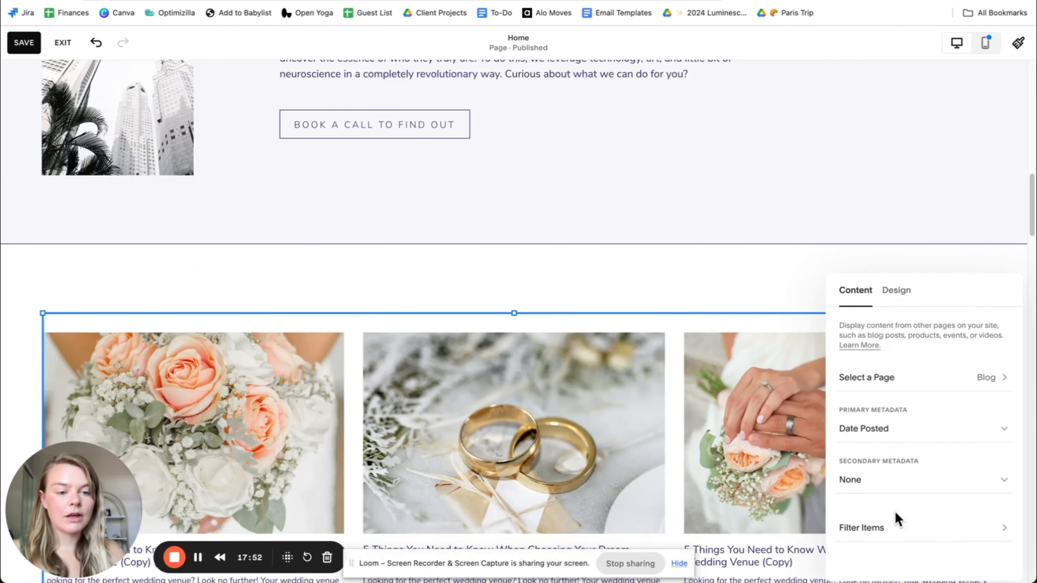
pyautogui.click(887, 531)
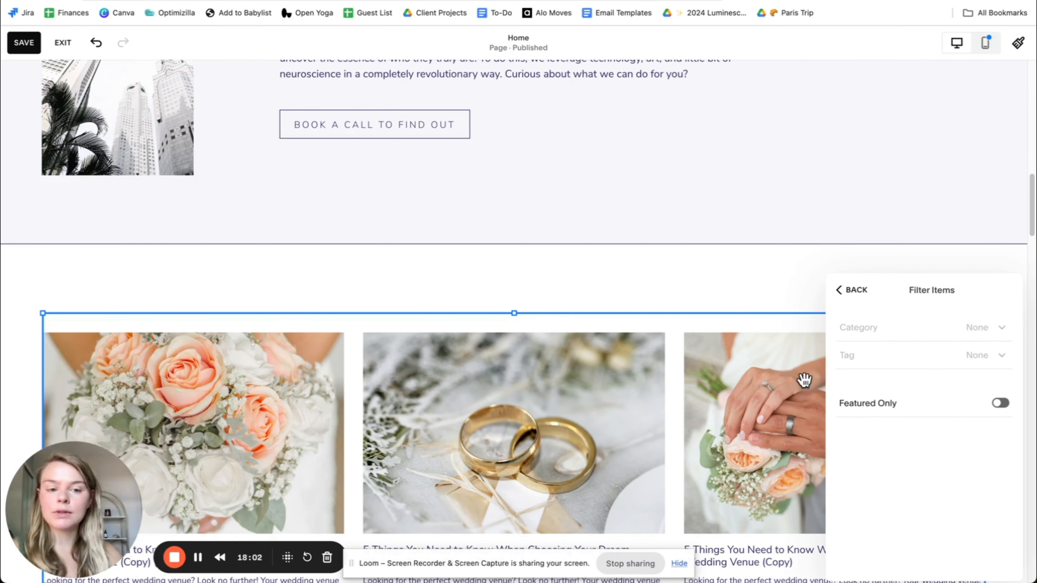
pyautogui.scroll(-3, 194, 339)
pyautogui.scroll(-2, 511, 336)
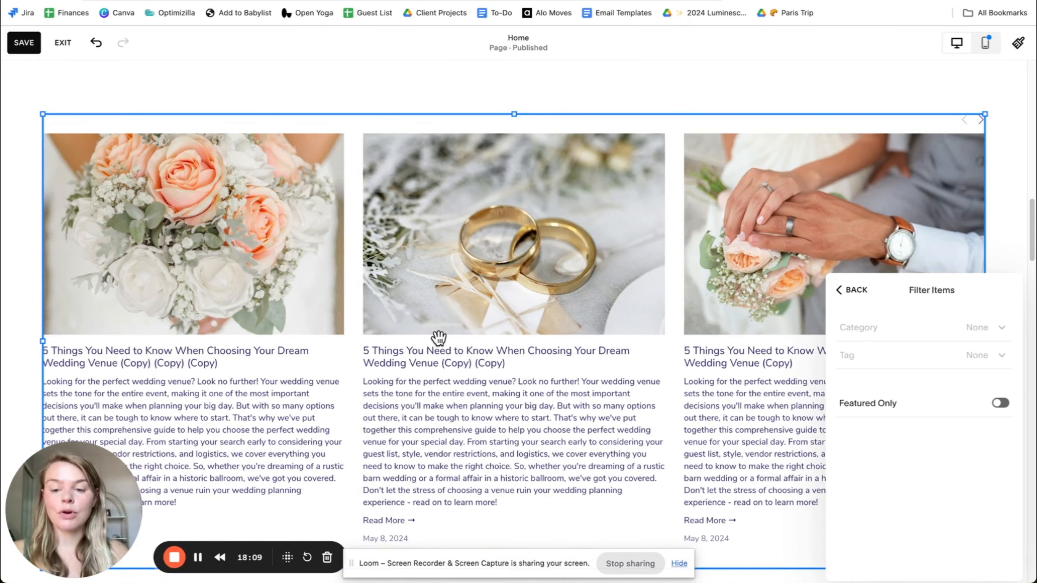
pyautogui.click(999, 404)
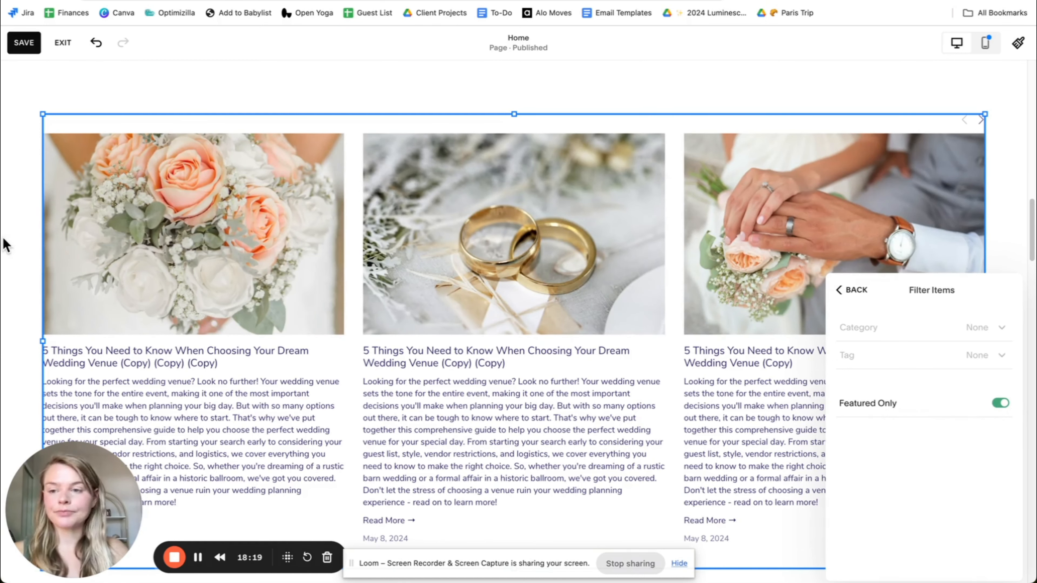
pyautogui.click(5, 246)
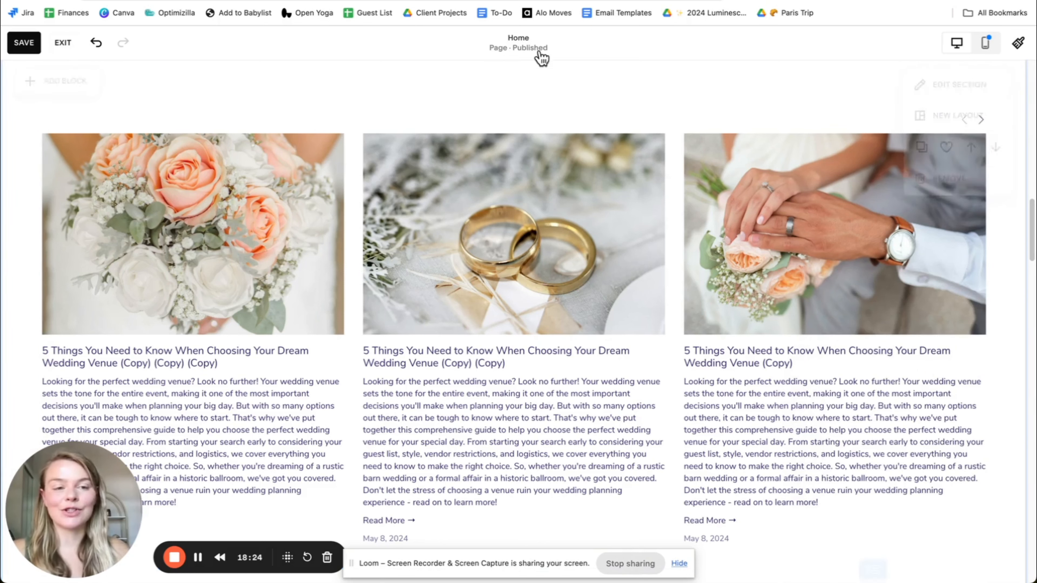
# Step: Turn off the Featured Only filter for the Summary block, then save the Home page and leave editing
pyautogui.click(687, 249)
pyautogui.click(59, 88)
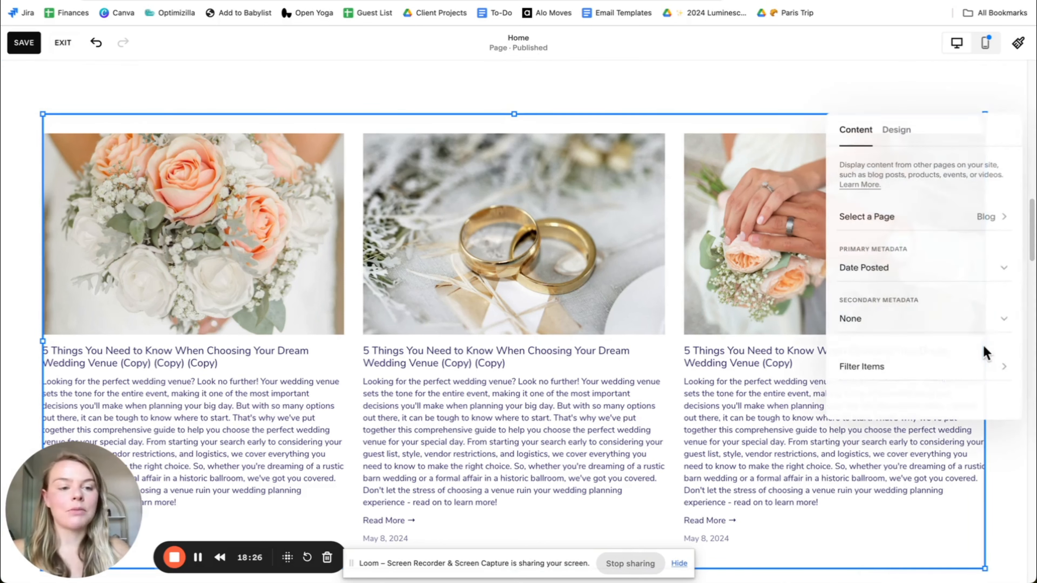
pyautogui.click(977, 372)
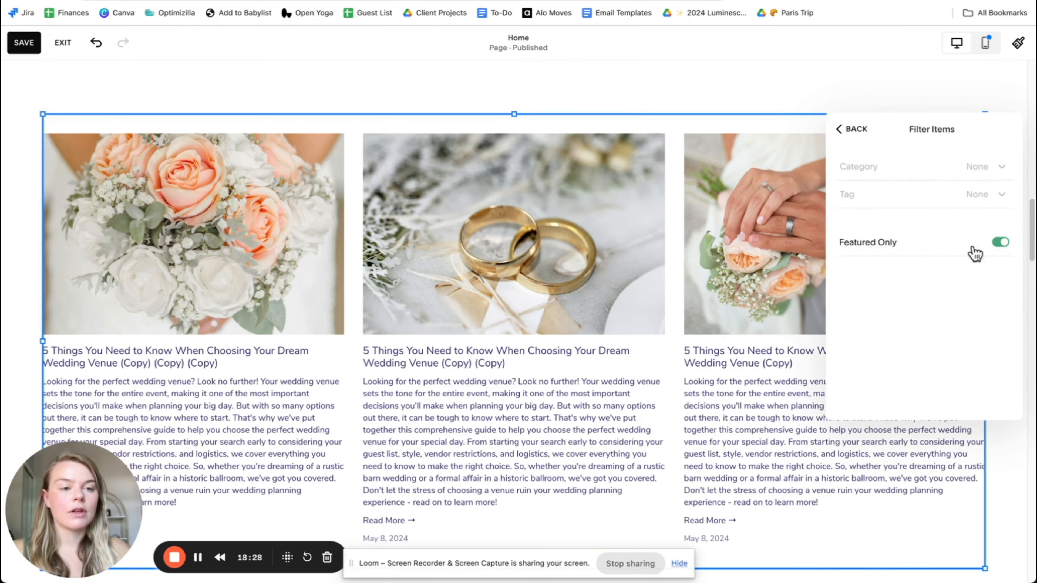
pyautogui.click(1000, 242)
pyautogui.click(24, 43)
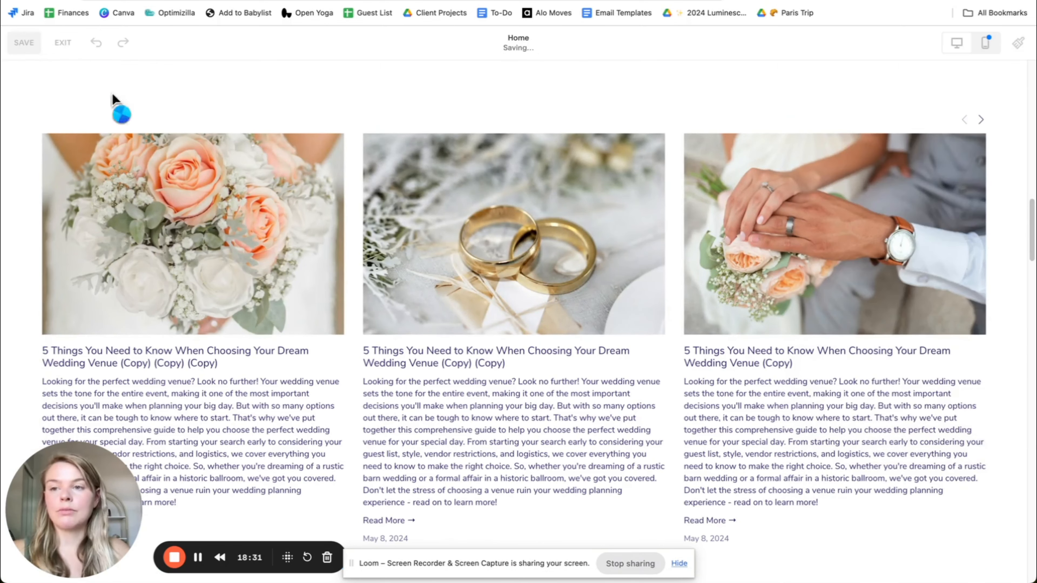
pyautogui.scroll(3, 585, 186)
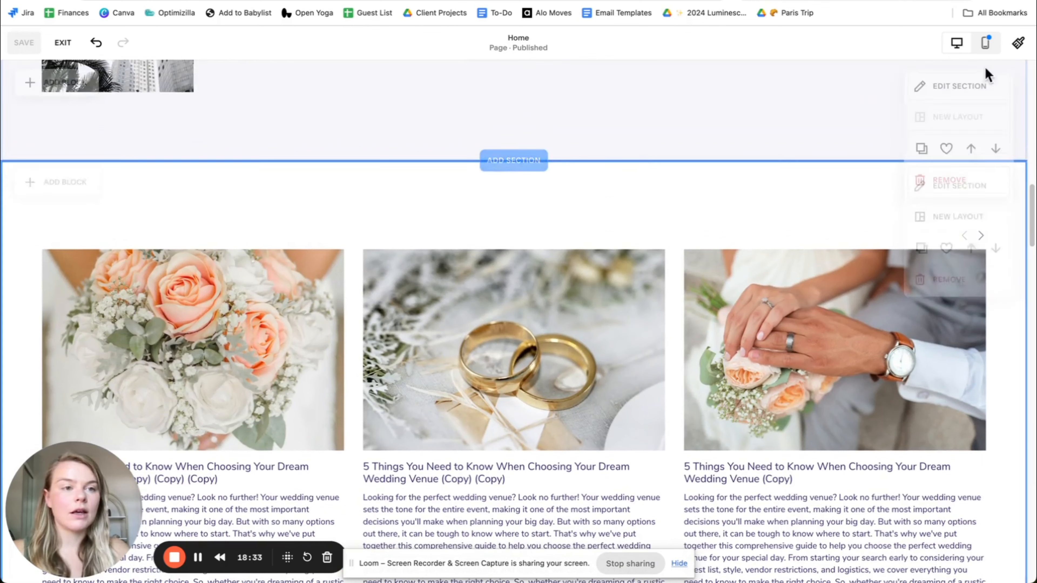
pyautogui.click(67, 43)
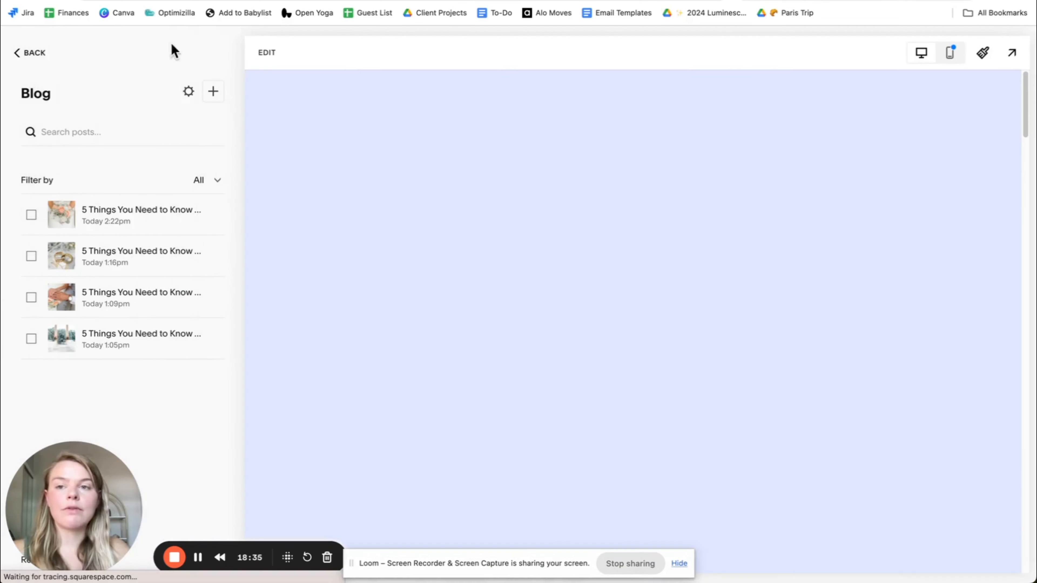
# Step: Preview the Home page full screen and page the blog carousel forward and back
pyautogui.click(1010, 54)
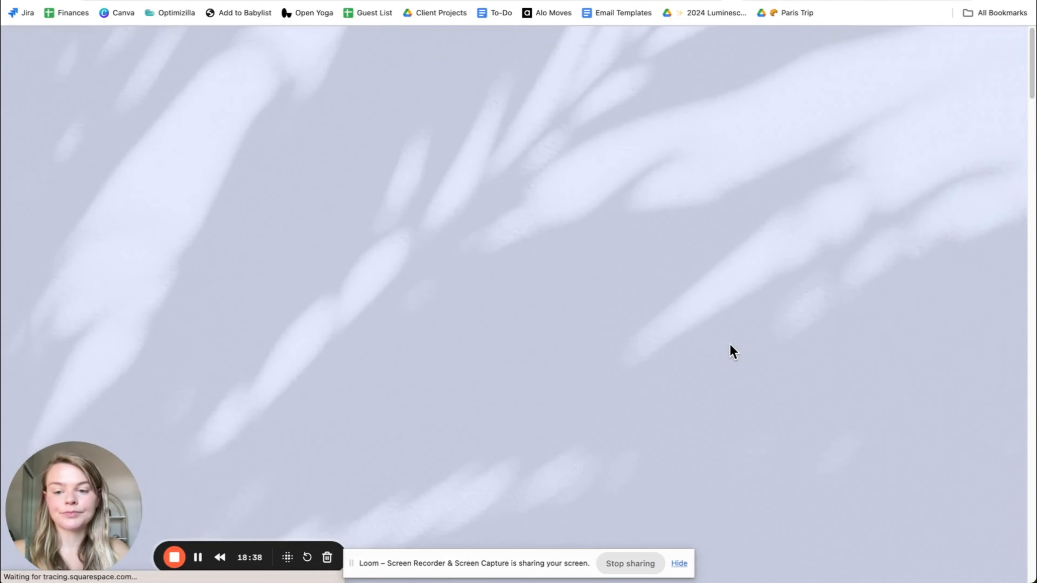
pyautogui.scroll(-15, 730, 344)
pyautogui.scroll(-10, 730, 344)
pyautogui.scroll(10, 730, 344)
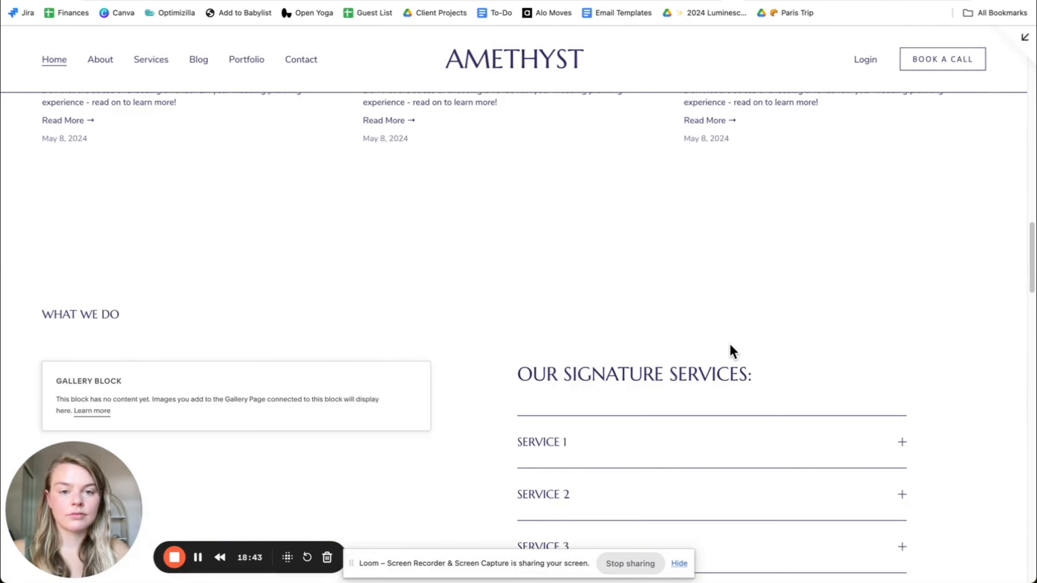
pyautogui.scroll(5, 730, 344)
pyautogui.click(980, 210)
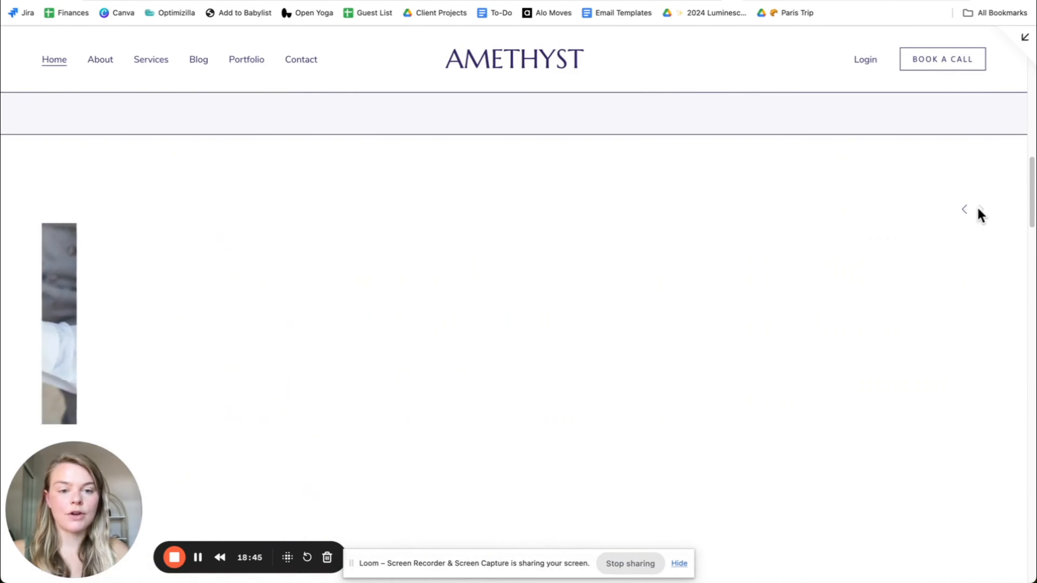
pyautogui.click(967, 209)
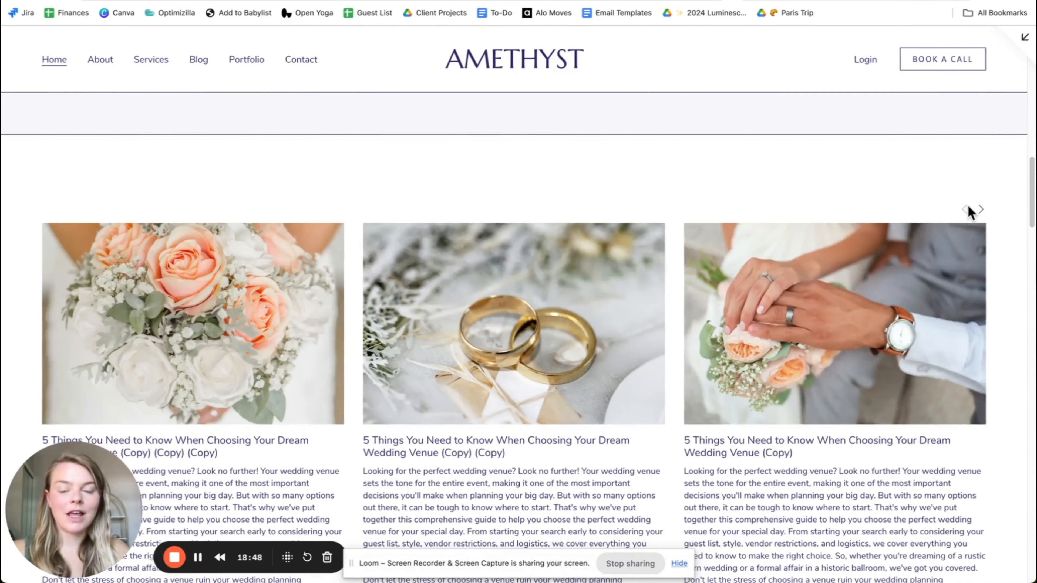
pyautogui.click(979, 210)
pyautogui.click(967, 209)
pyautogui.click(1018, 37)
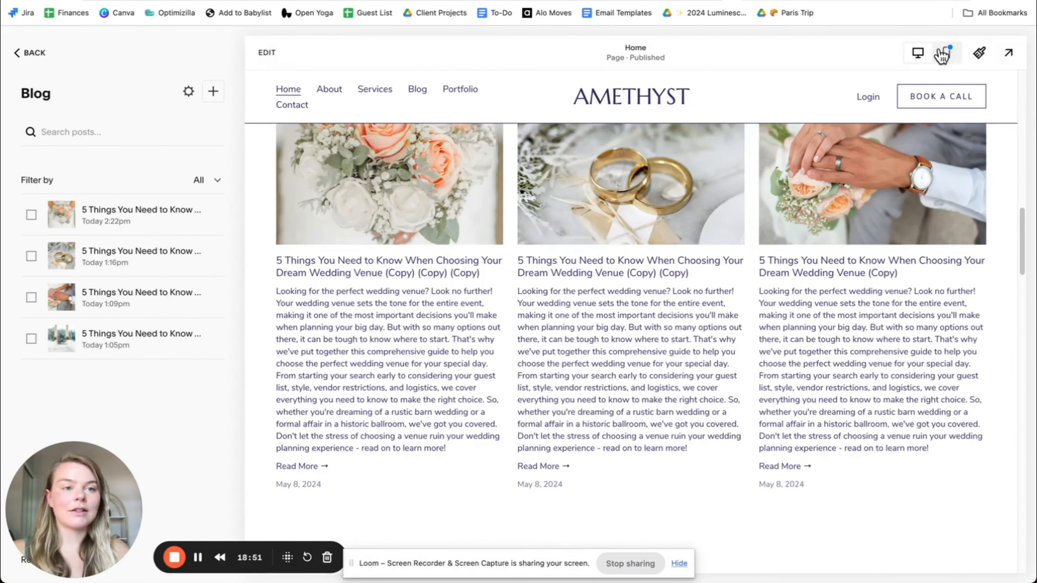
# Step: Check the blog carousel in the mobile preview, paging forward and back, and return to the desktop preview
pyautogui.click(945, 52)
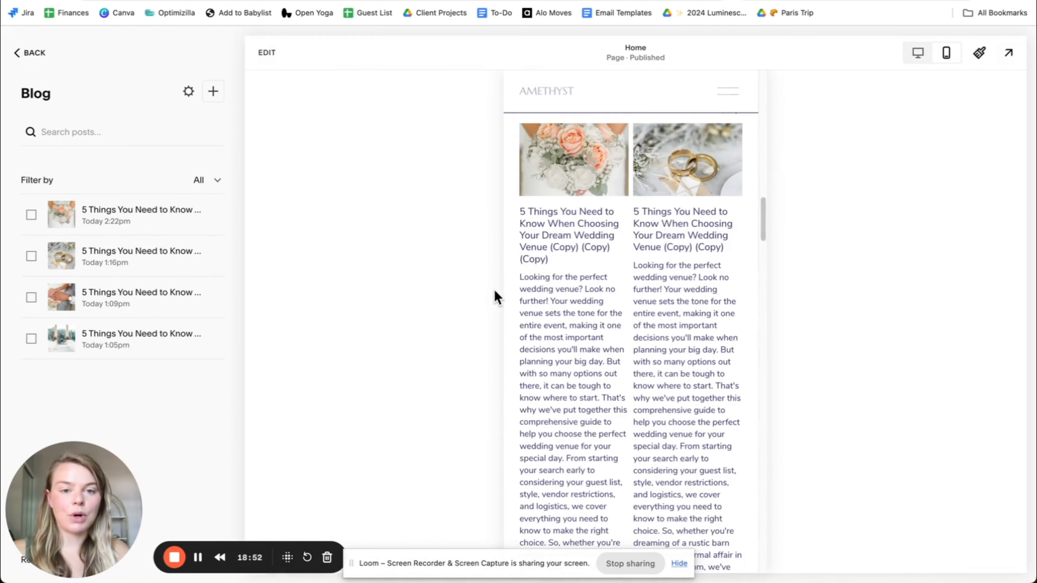
pyautogui.scroll(-10, 674, 235)
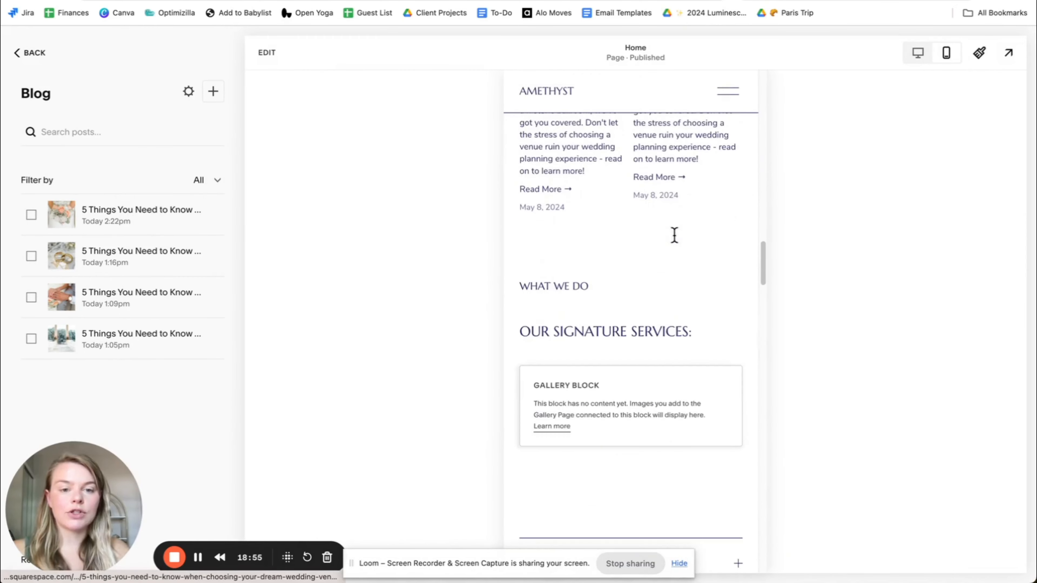
pyautogui.scroll(10, 674, 235)
pyautogui.click(737, 298)
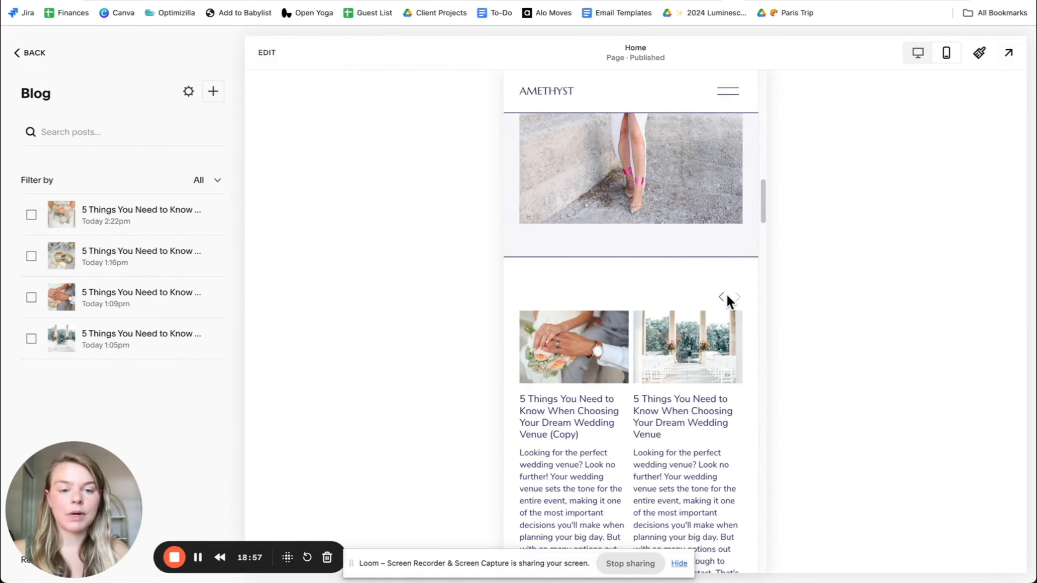
pyautogui.click(726, 296)
pyautogui.click(739, 299)
pyautogui.click(721, 296)
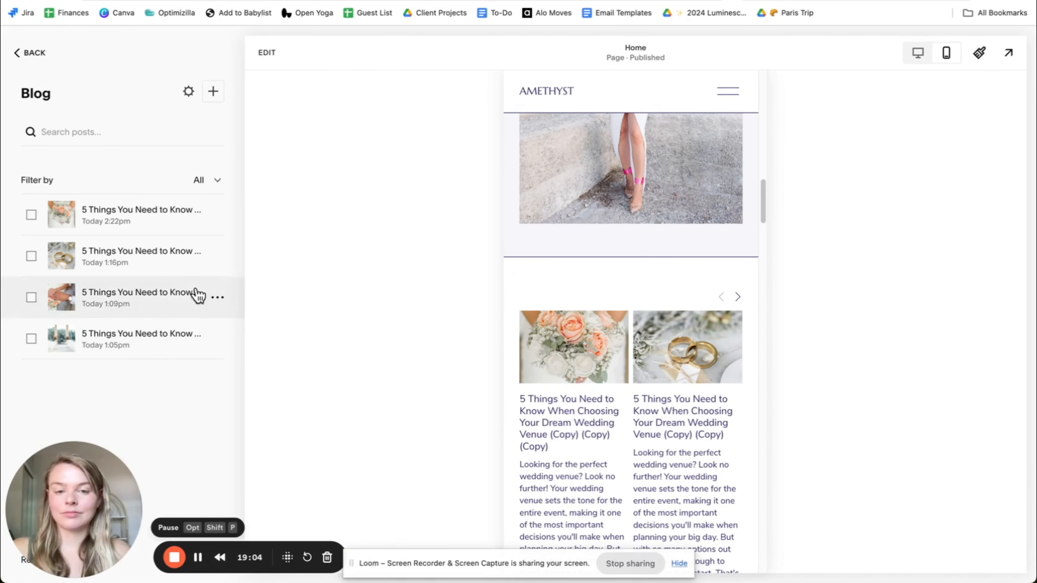
pyautogui.click(916, 50)
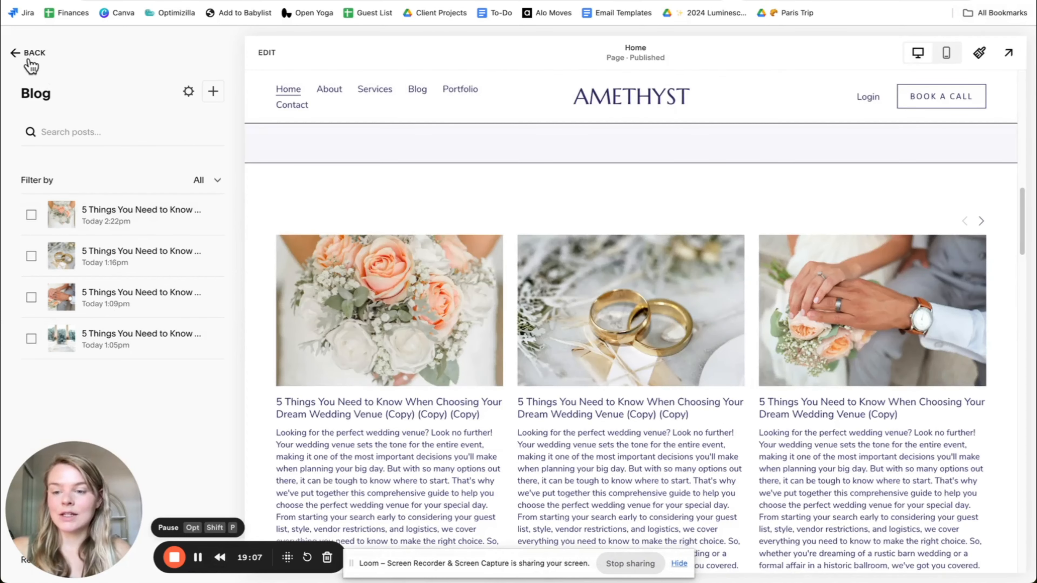
# Step: Return to the Blog page's post list and open the settings of the newest post, the one with the bouquet thumbnail
pyautogui.click(28, 57)
pyautogui.click(26, 58)
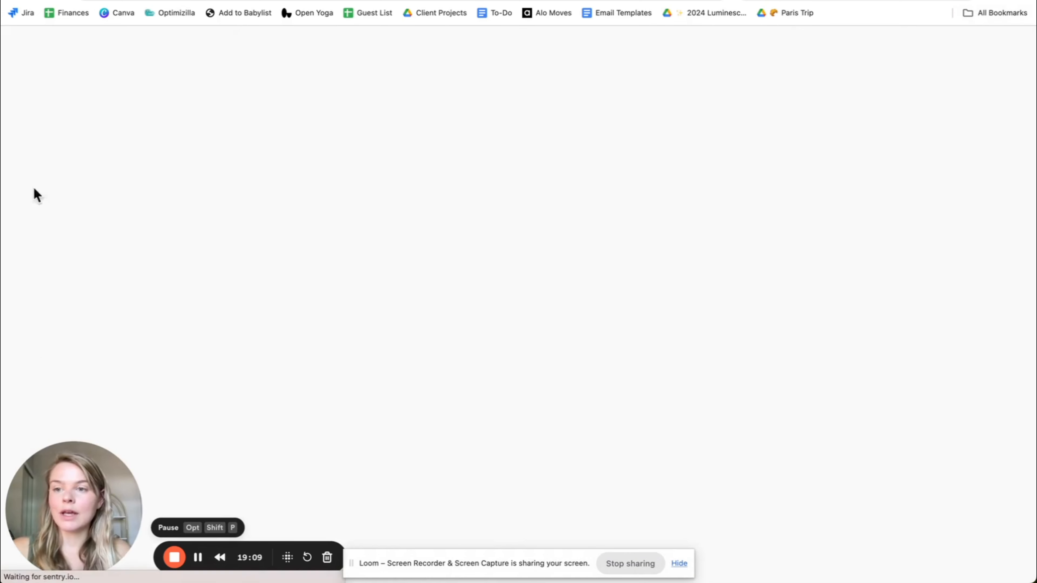
pyautogui.click(96, 356)
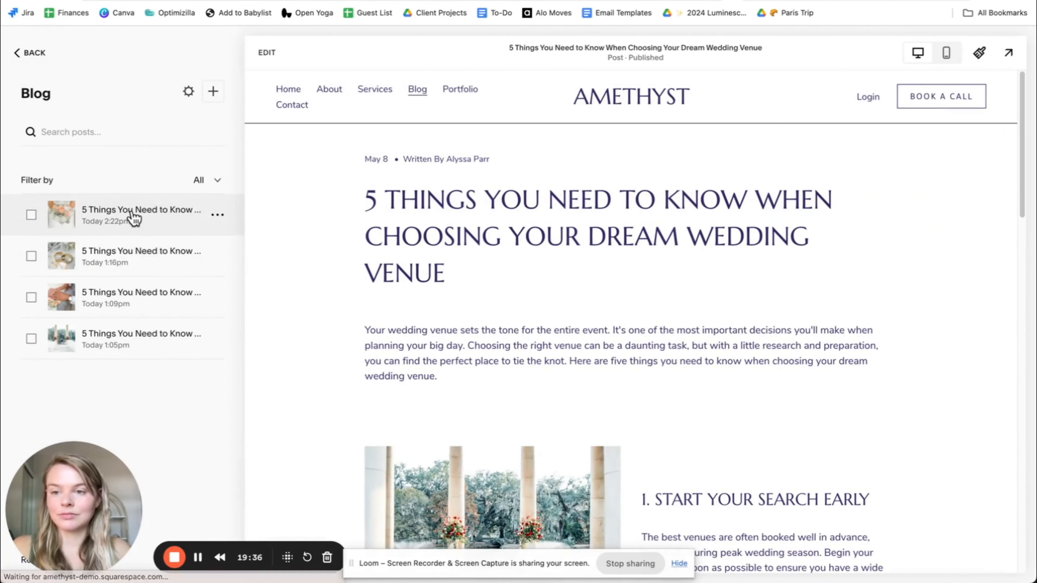
pyautogui.click(134, 266)
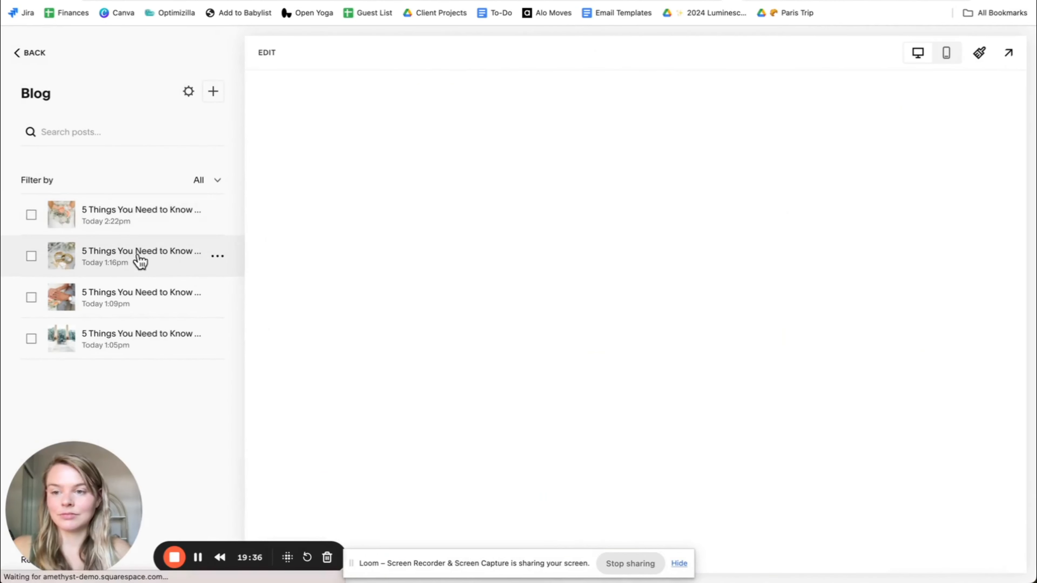
pyautogui.click(218, 215)
pyautogui.click(214, 241)
# Step: Look through the post's content and option settings, and open its sharing settings
pyautogui.scroll(-10, 594, 342)
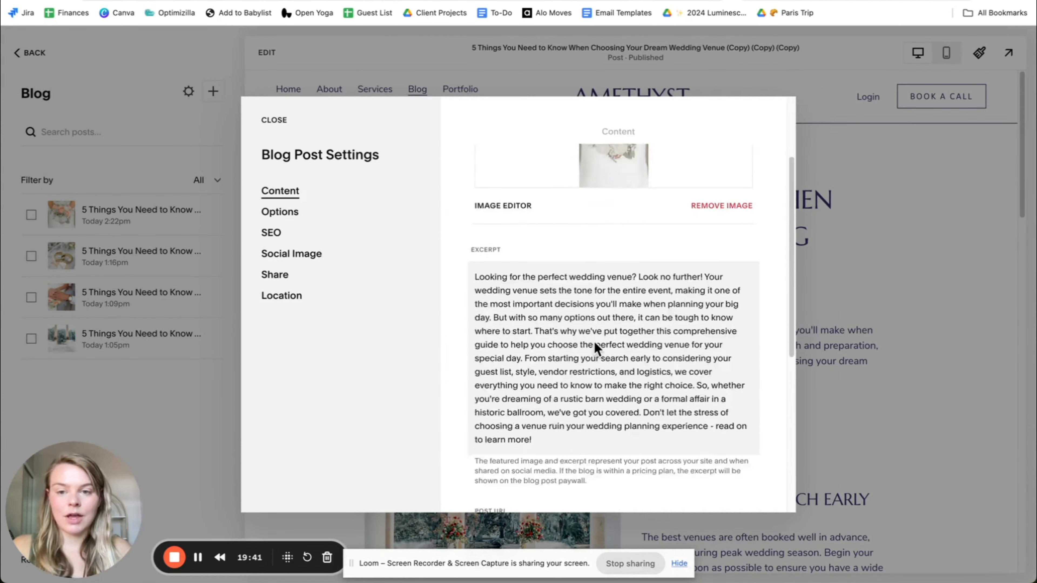
pyautogui.scroll(10, 595, 341)
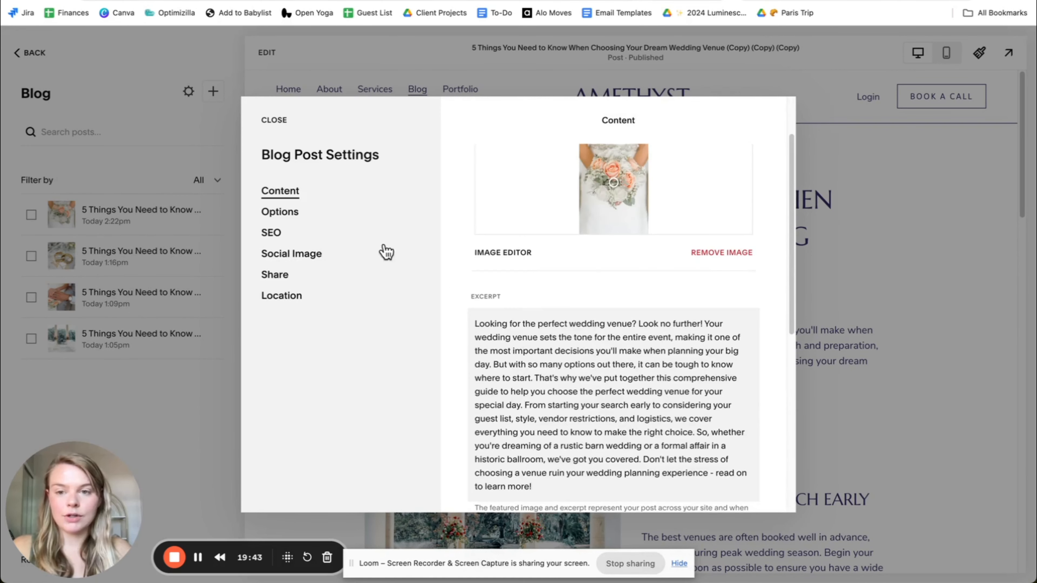
pyautogui.click(275, 213)
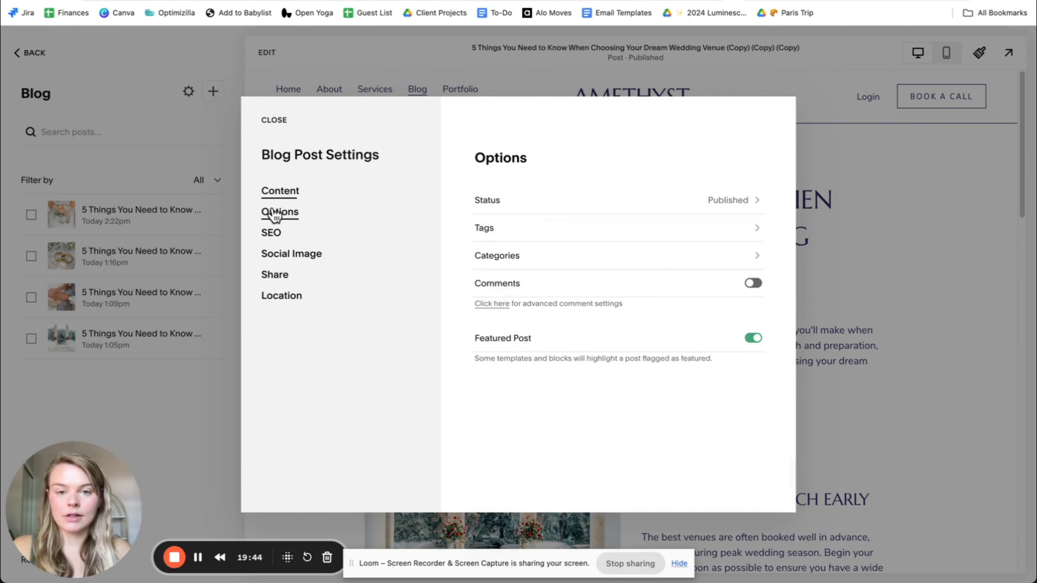
pyautogui.click(276, 275)
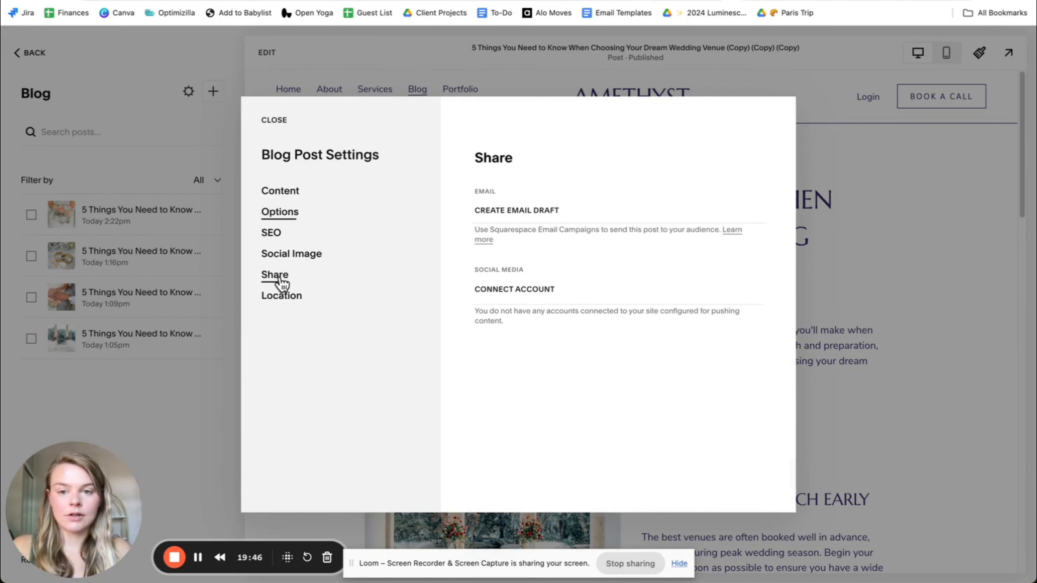
# Step: Create an email draft from the blog post and open that draft in Email Campaigns
pyautogui.click(499, 210)
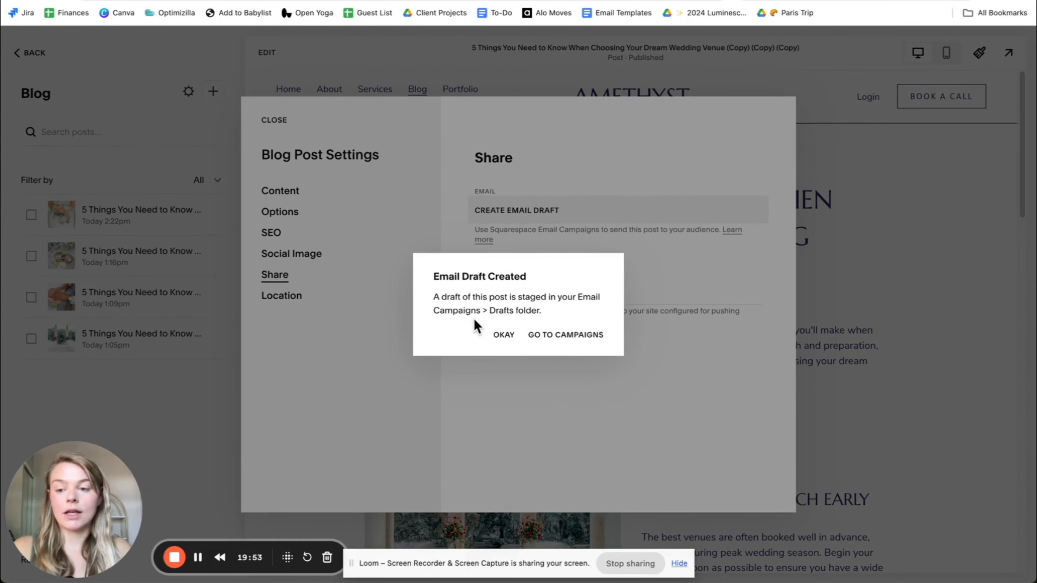
pyautogui.click(561, 343)
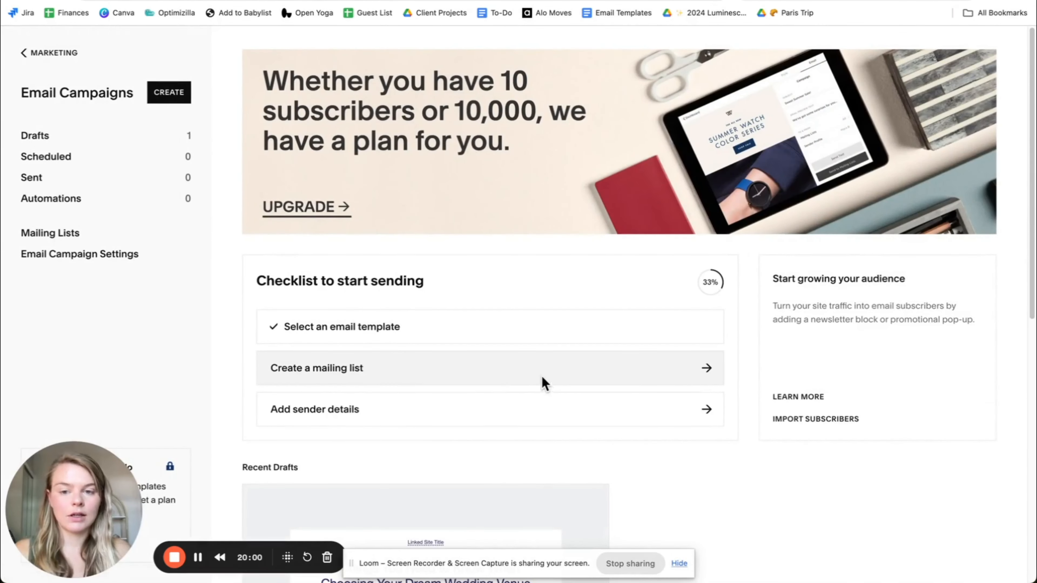
pyautogui.scroll(-1, 438, 312)
pyautogui.scroll(-7, 438, 312)
pyautogui.click(343, 295)
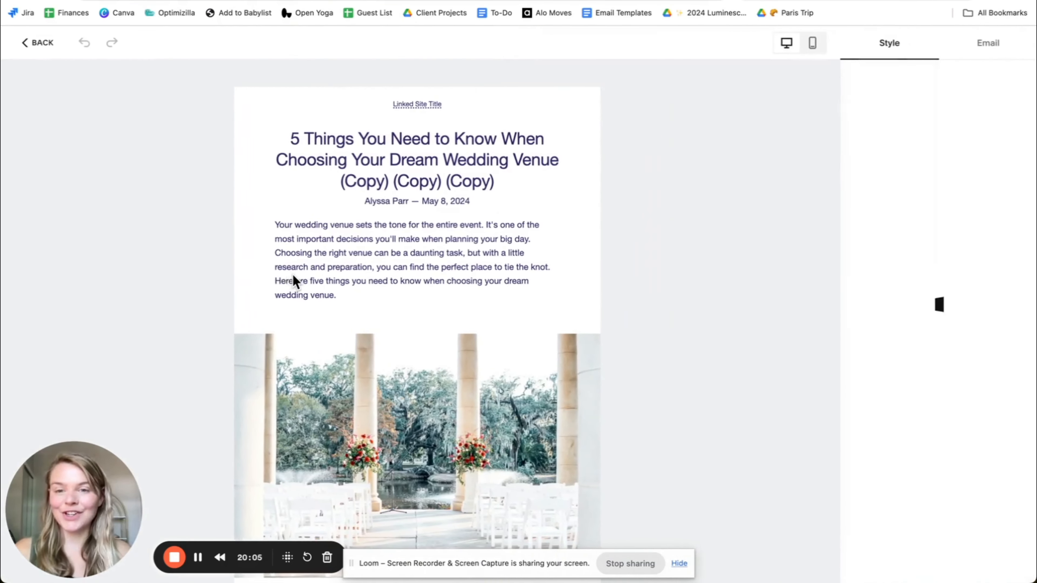
# Step: Look over the email draft from its title and image to the numbered tips and footer
pyautogui.scroll(-3, 350, 275)
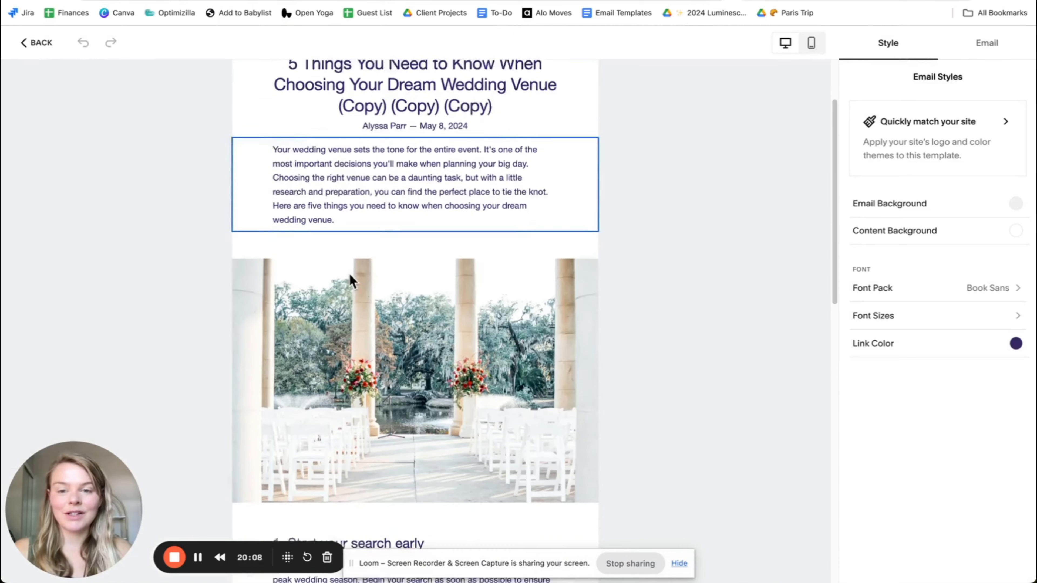
pyautogui.scroll(3, 328, 182)
pyautogui.scroll(-20, 293, 211)
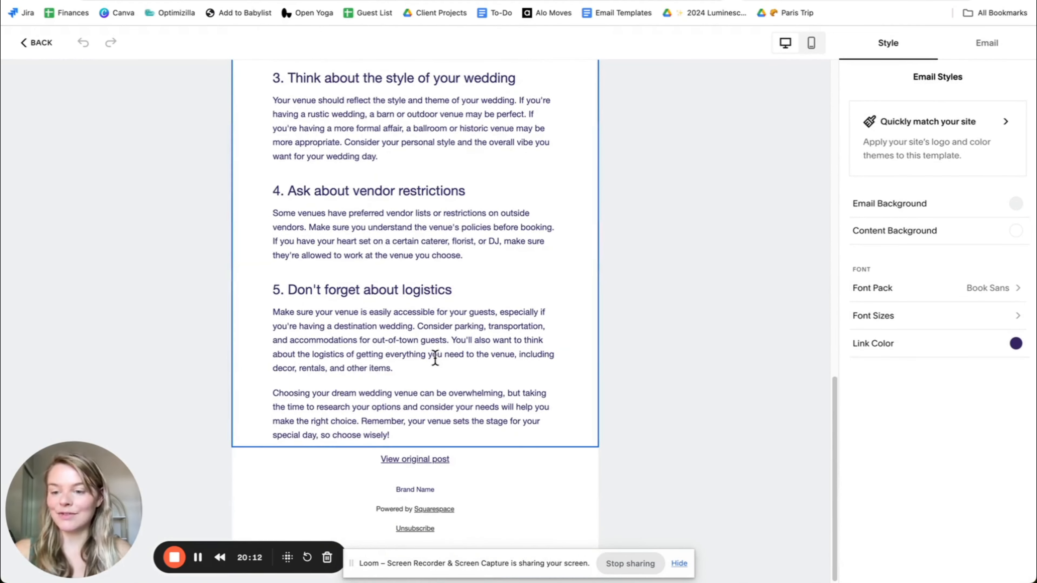
pyautogui.scroll(15, 319, 307)
pyautogui.scroll(3, 145, 194)
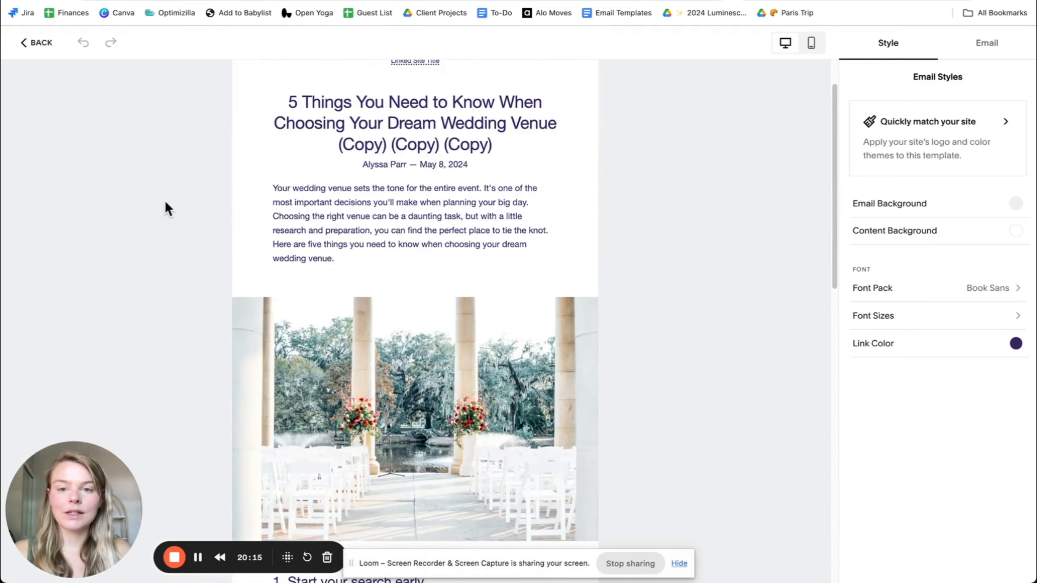
pyautogui.scroll(-10, 601, 256)
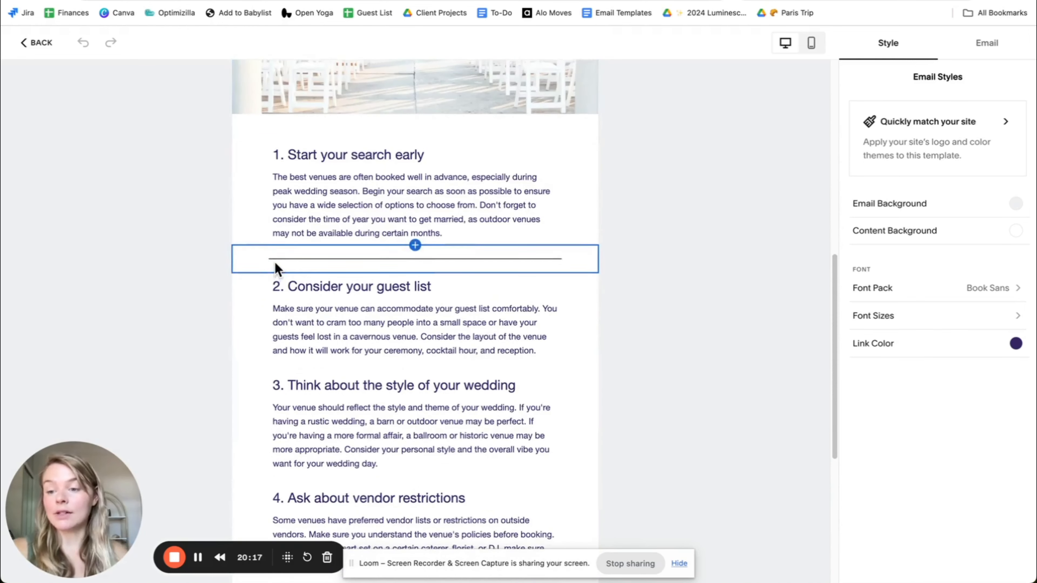
# Step: Review the email draft's content and its campaign settings for subject line, recipients and scheduling, and return to the Email Campaigns overview
pyautogui.scroll(5, 275, 263)
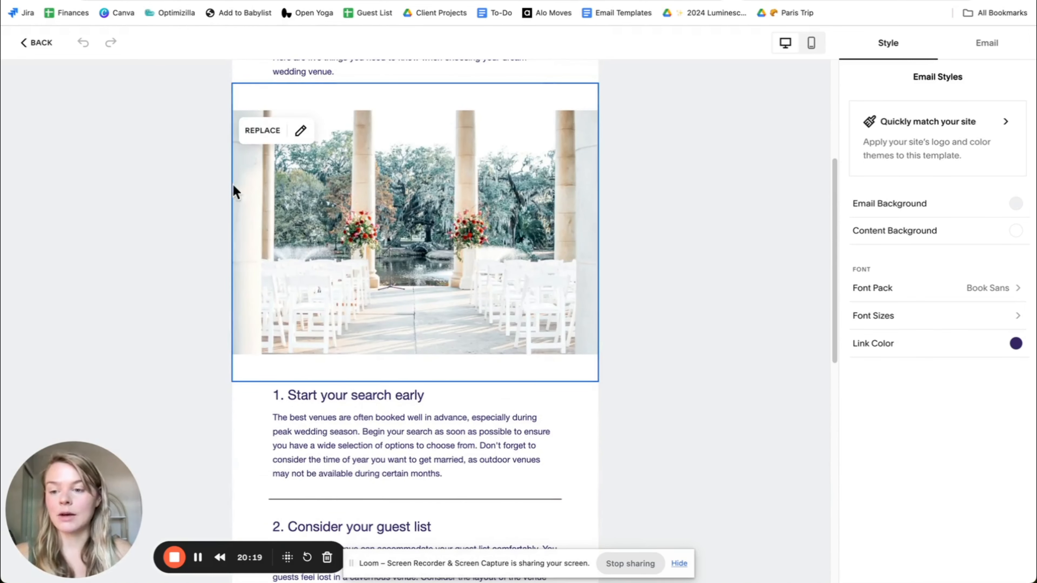
pyautogui.scroll(5, 159, 189)
pyautogui.scroll(-8, 470, 224)
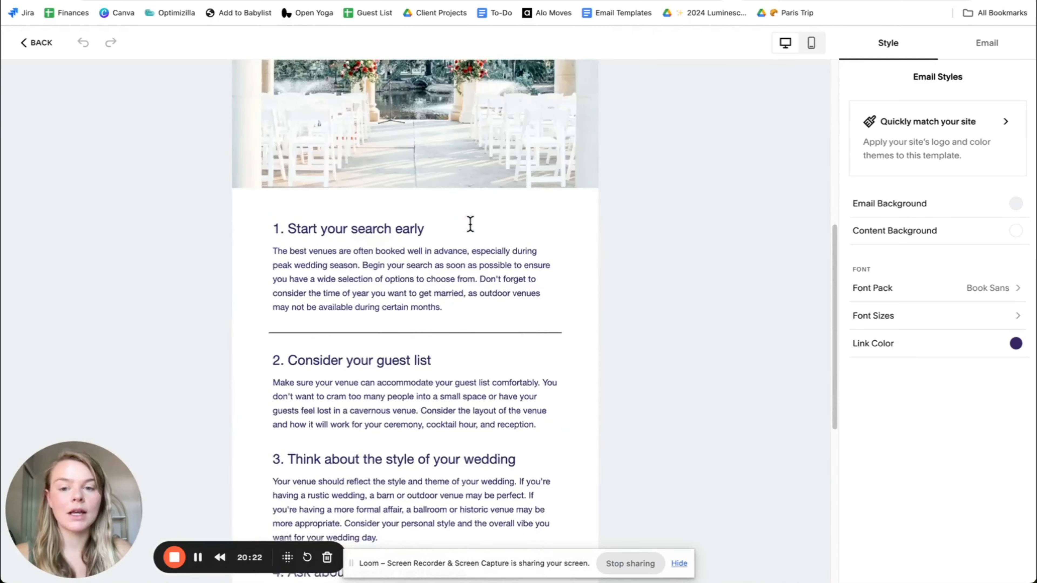
pyautogui.scroll(-9, 470, 224)
pyautogui.click(986, 42)
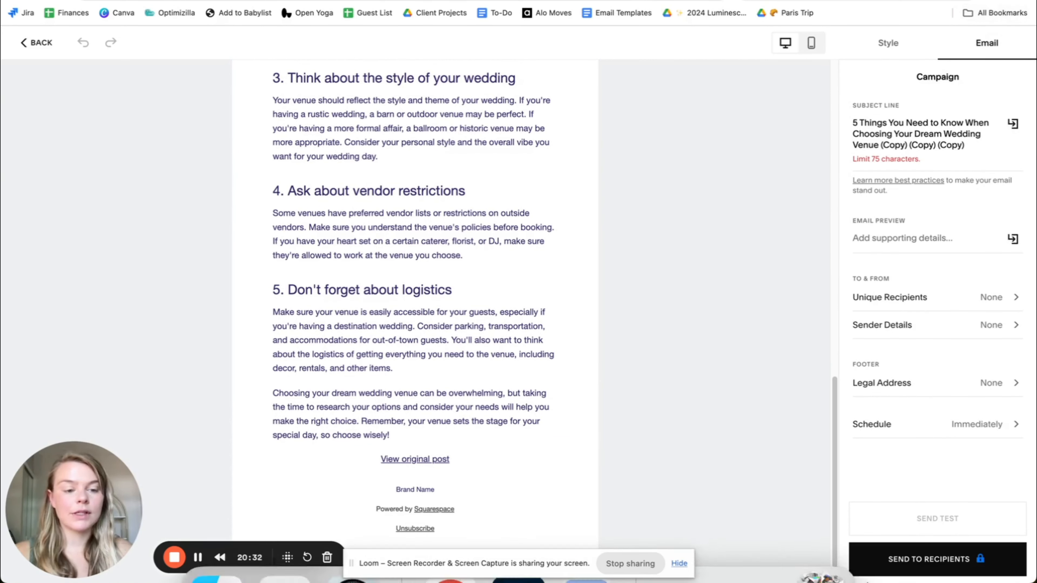
pyautogui.scroll(15, 520, 239)
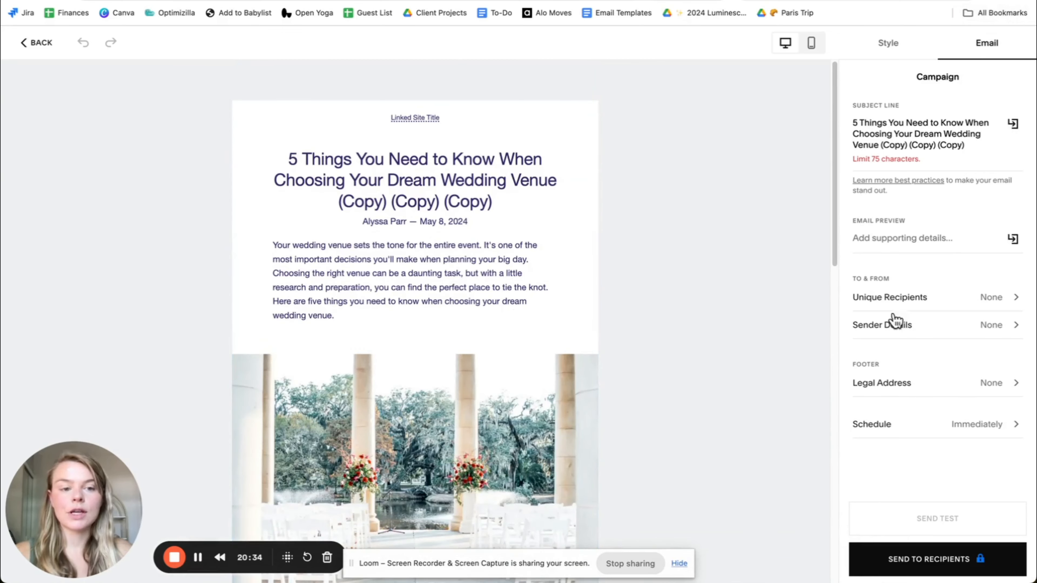
pyautogui.click(24, 42)
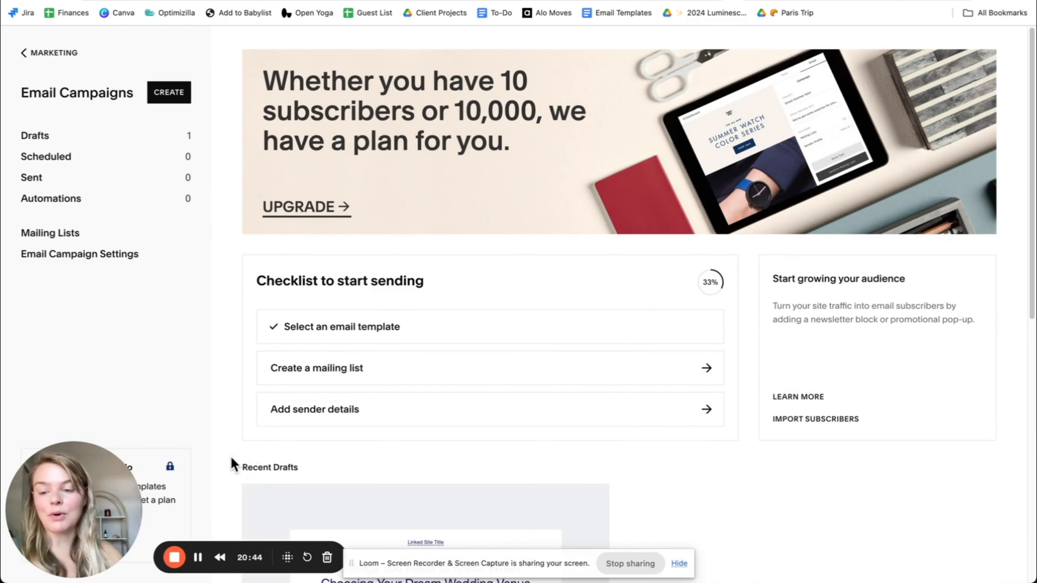
pyautogui.click(198, 557)
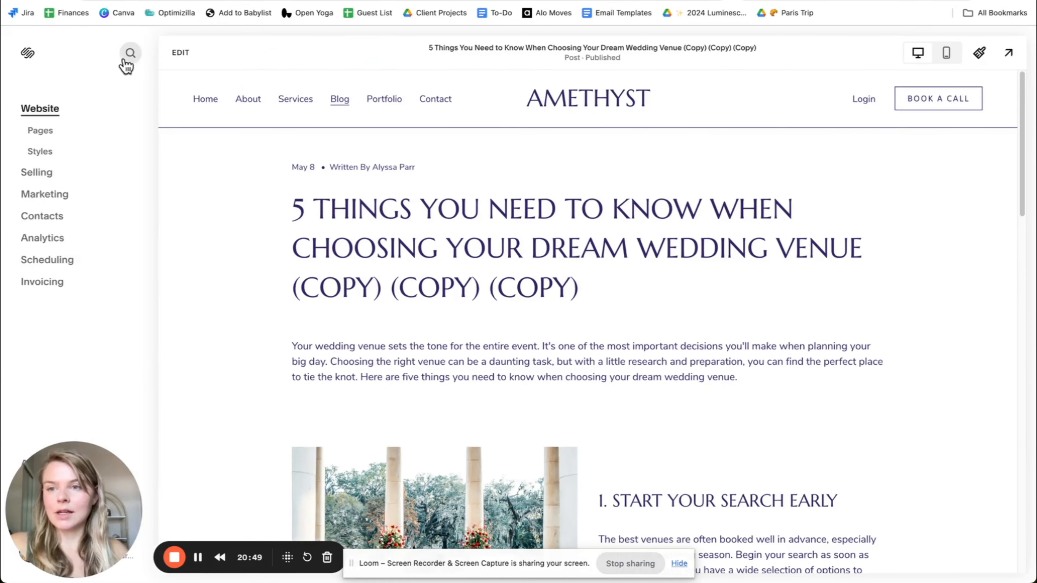
# Step: Search the site for "blog" and open Blog Preferences to view the post URL format
pyautogui.click(130, 53)
pyautogui.write('blog')
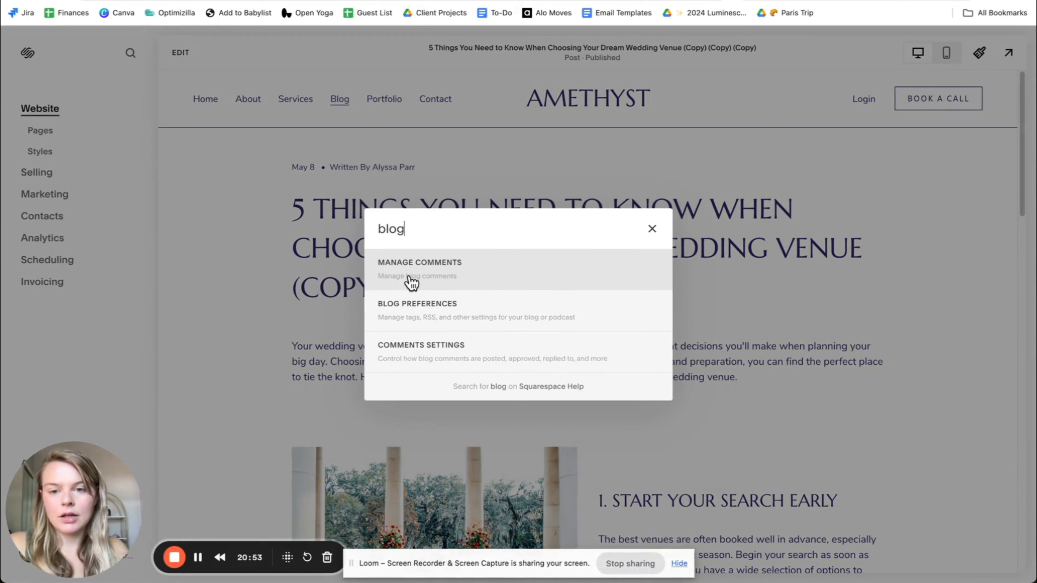
pyautogui.click(429, 317)
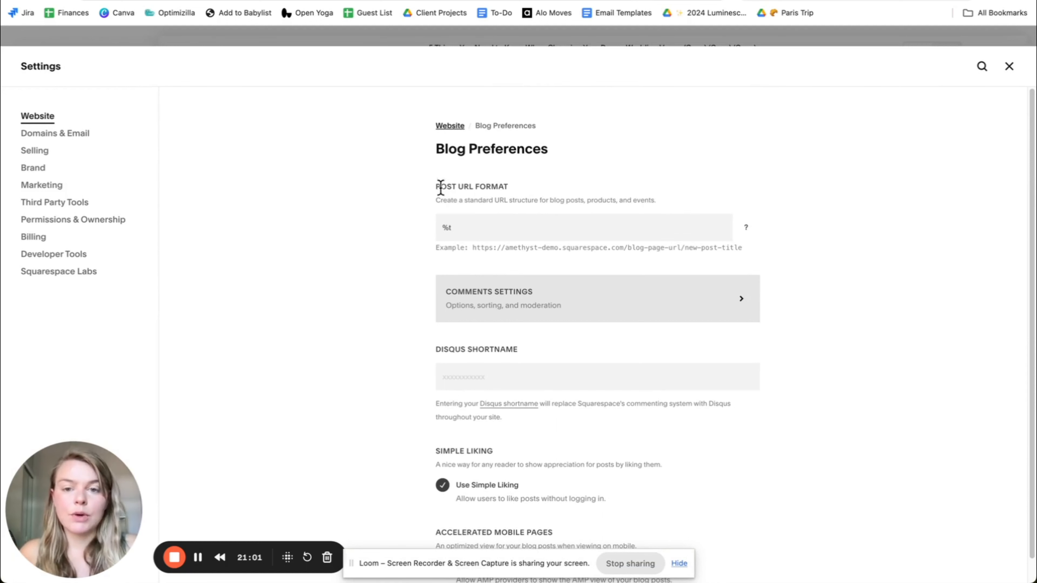
pyautogui.moveTo(440, 187); pyautogui.dragTo(551, 193)
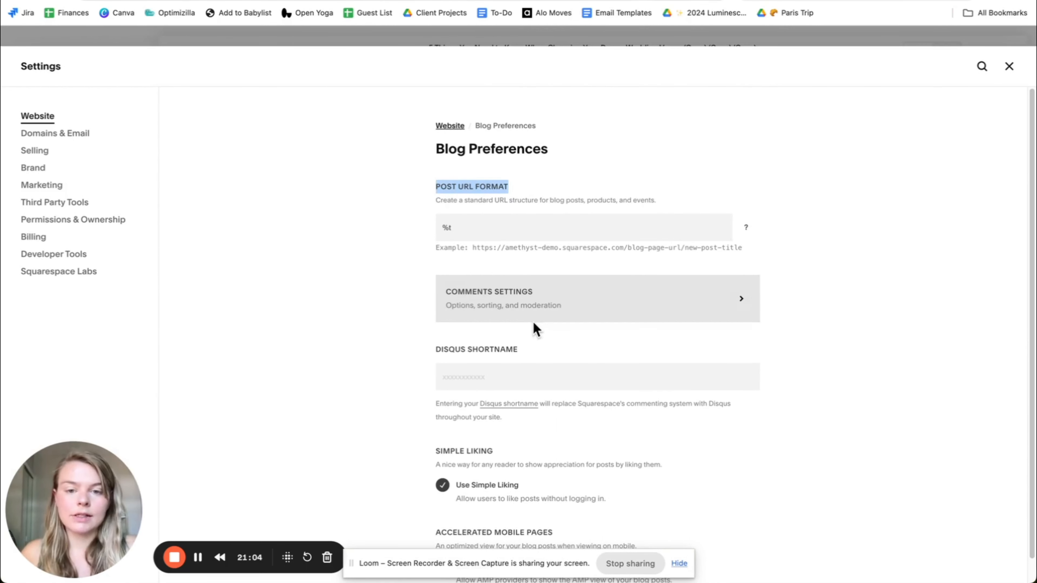
pyautogui.click(198, 557)
# Step: Look through the blog's Comments Settings, including the sort order and auto-disable options, and return to Blog Preferences
pyautogui.click(483, 316)
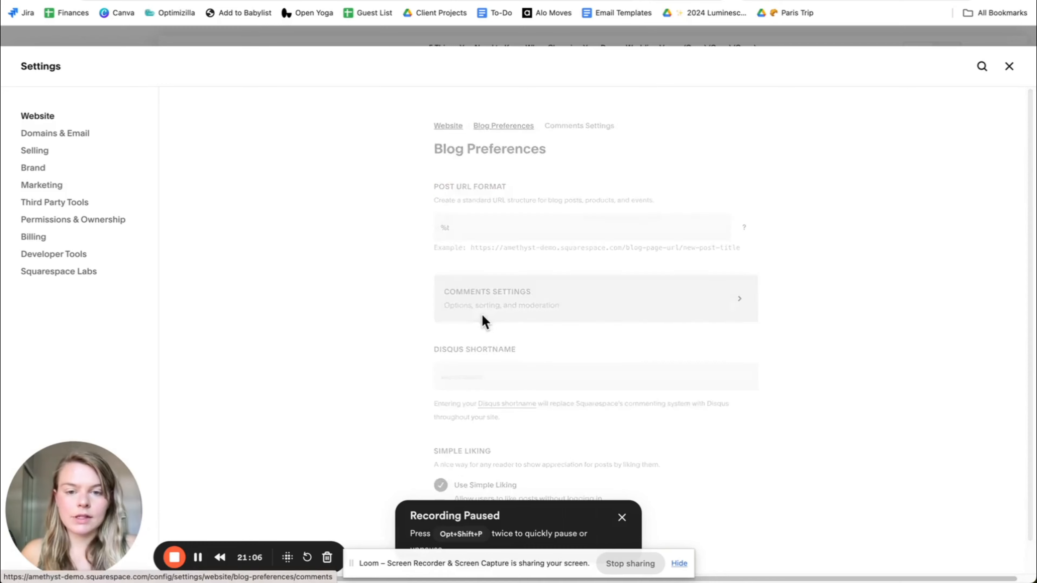
pyautogui.scroll(-3, 473, 470)
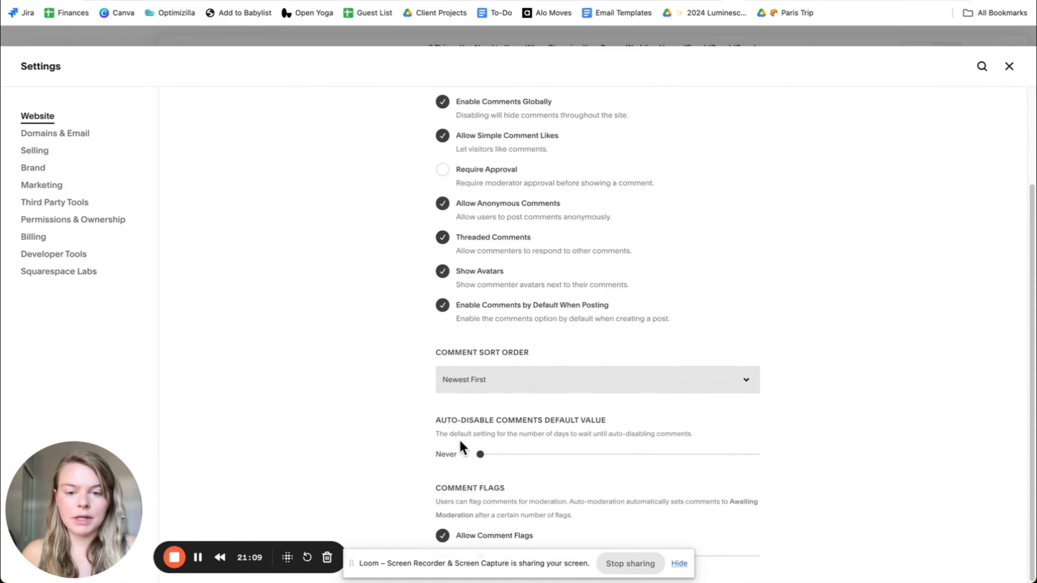
pyautogui.scroll(3, 463, 447)
pyautogui.click(506, 127)
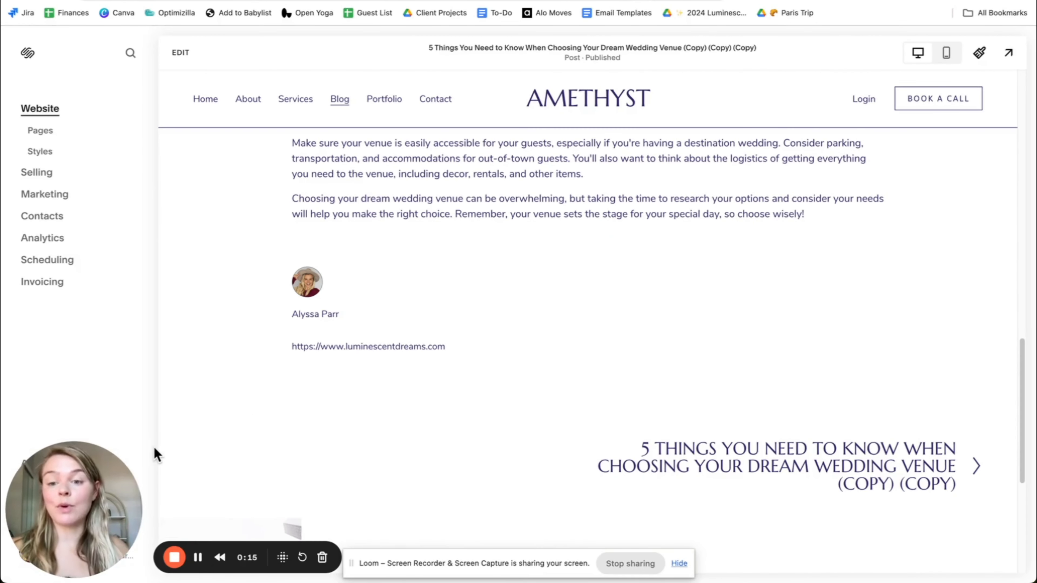
# Step: Go from the website editor to the account dashboard and open the account's profile settings
pyautogui.moveTo(73, 506); pyautogui.dragTo(244, 506)
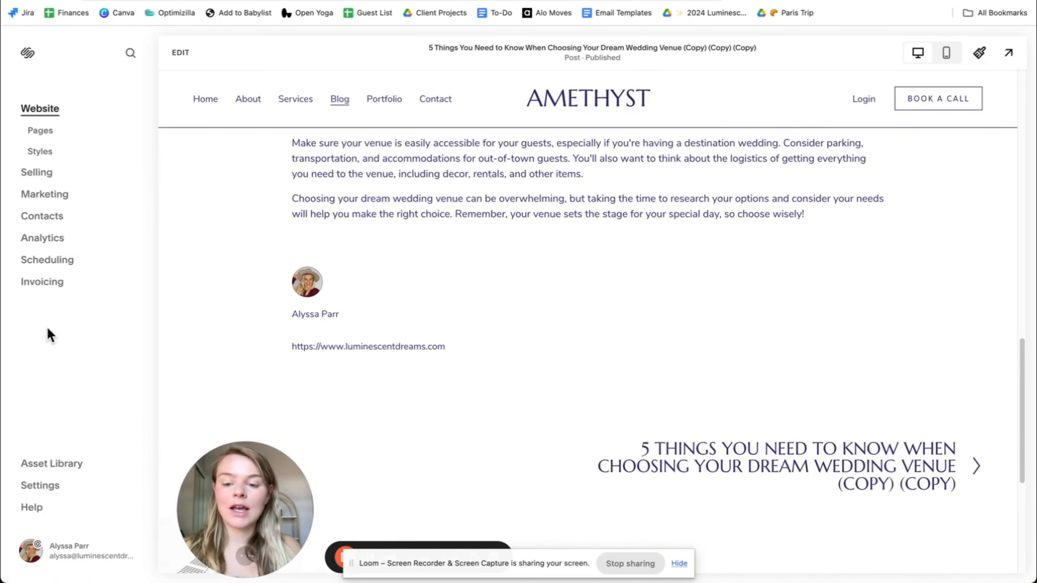
pyautogui.click(34, 553)
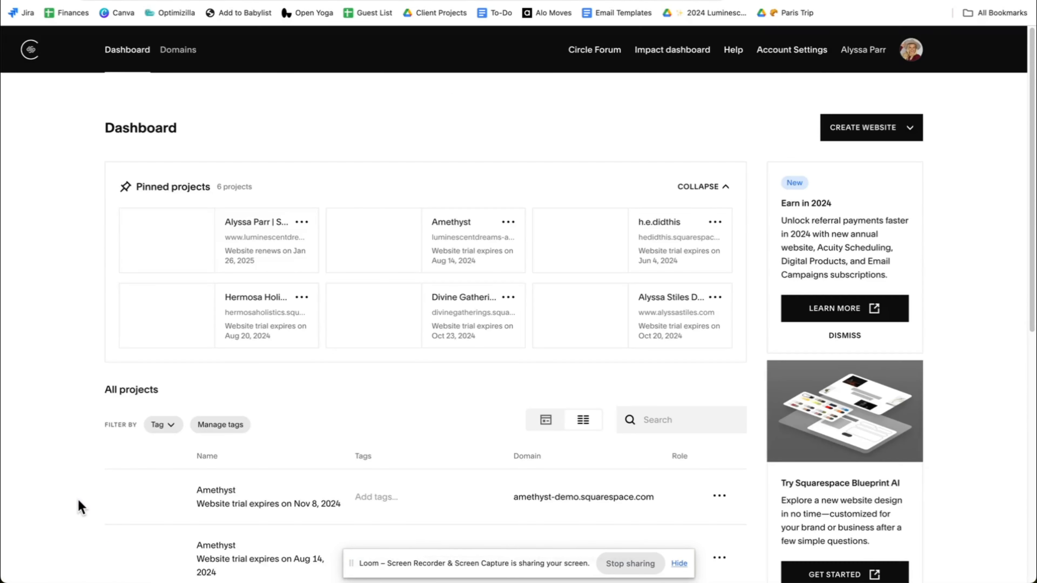
pyautogui.click(873, 51)
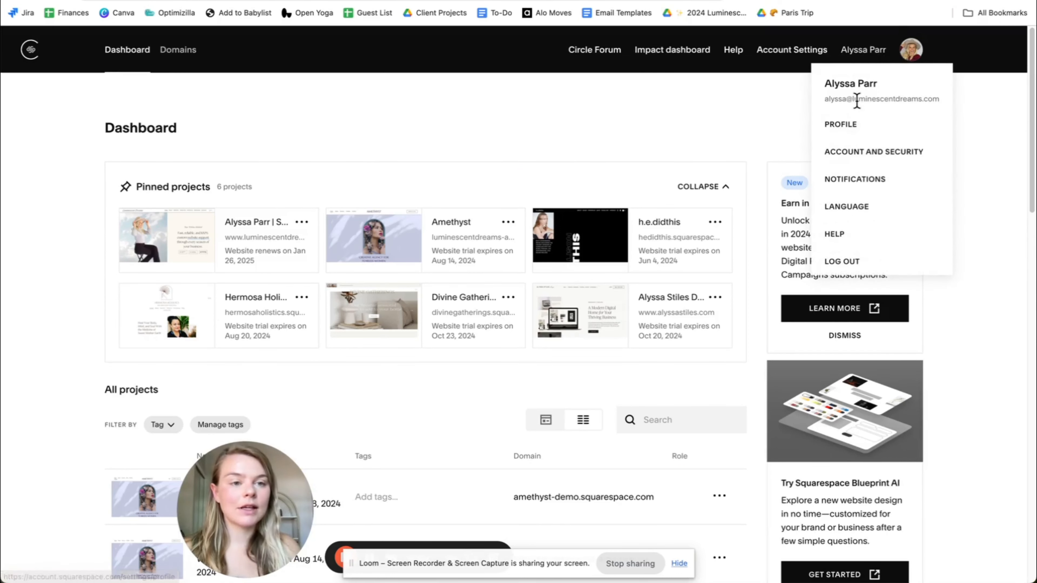
pyautogui.click(841, 128)
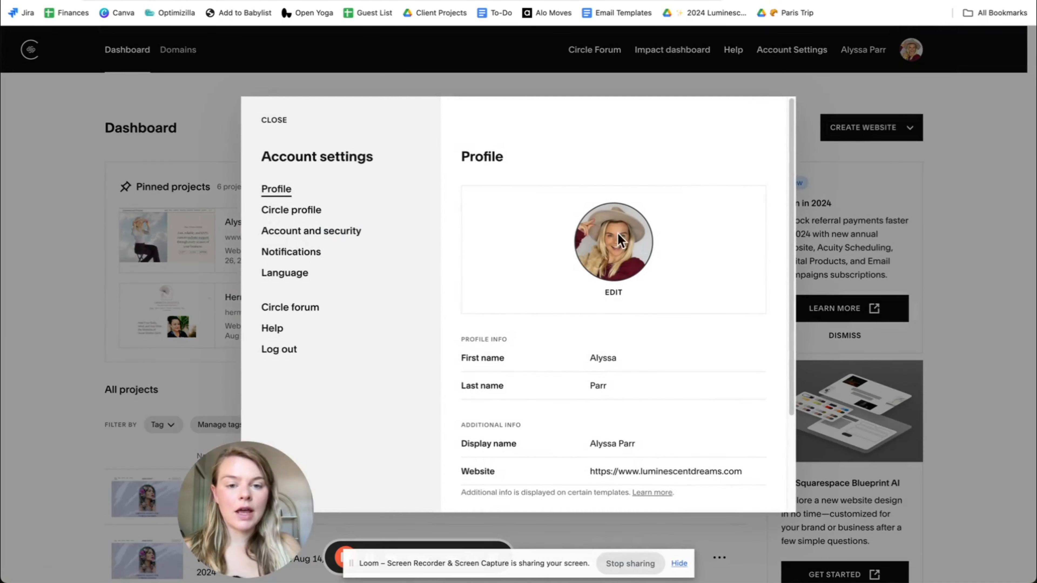
# Step: Look through the profile's picture options and its name, display name, website and bio fields
pyautogui.click(612, 298)
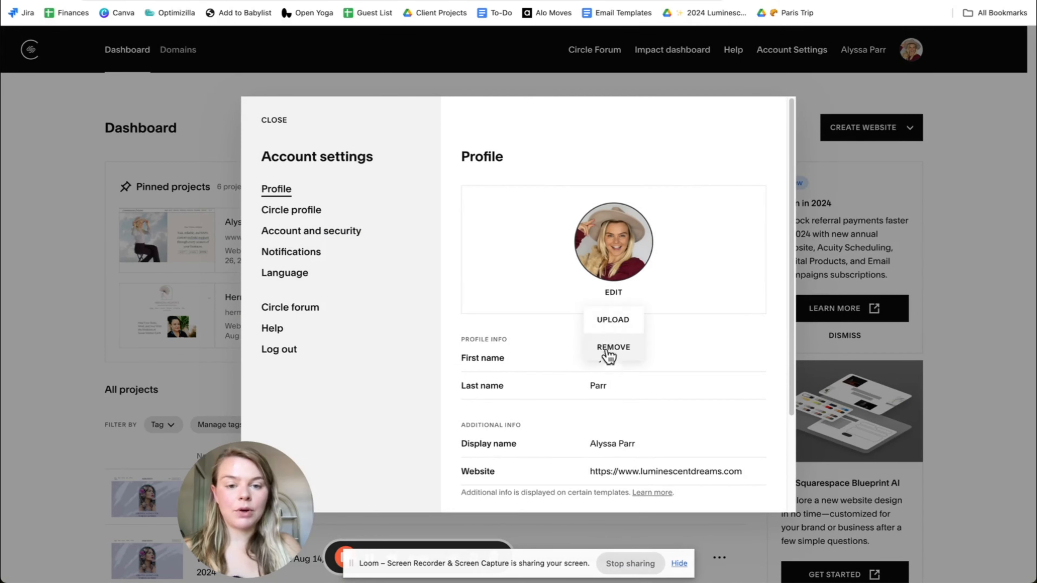
pyautogui.click(675, 294)
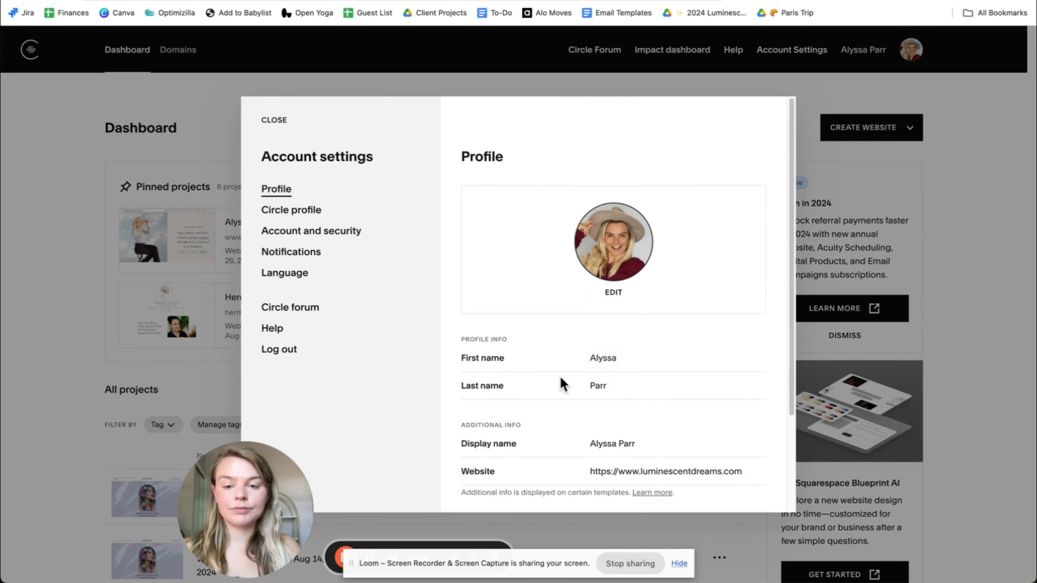
pyautogui.click(600, 387)
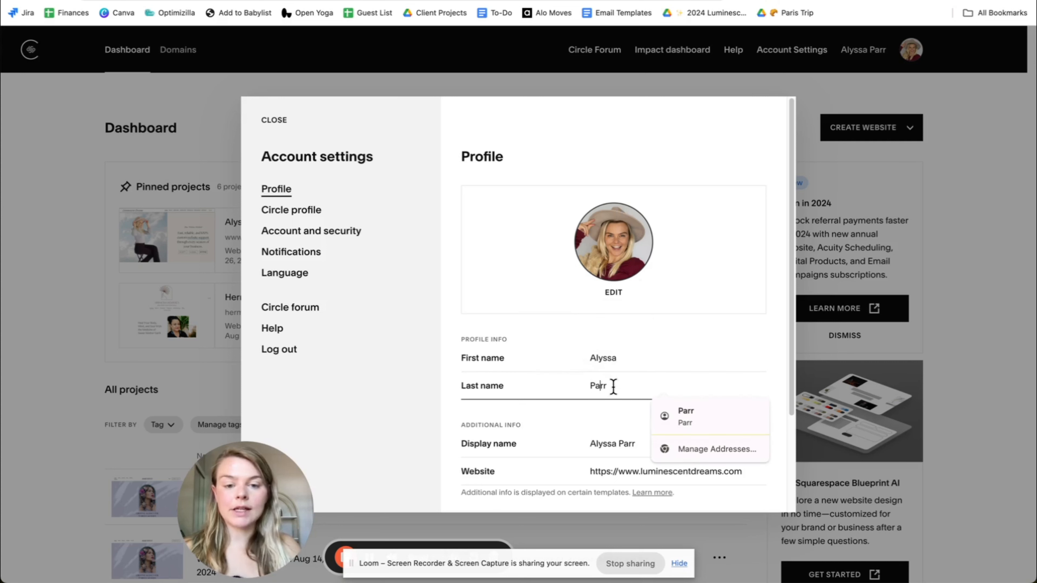
pyautogui.click(583, 456)
pyautogui.scroll(-3, 462, 323)
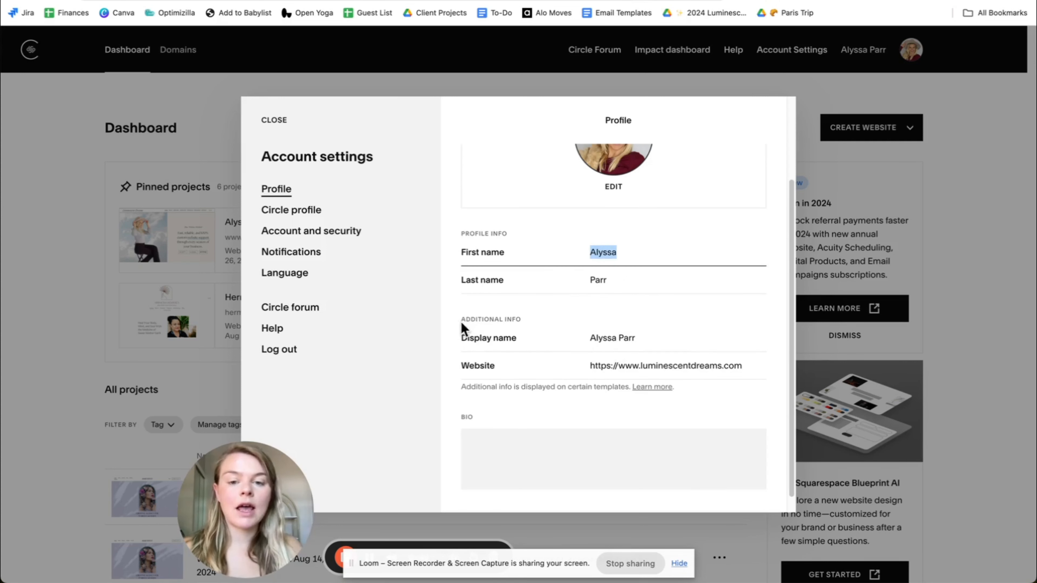
pyautogui.moveTo(640, 337); pyautogui.dragTo(731, 382)
pyautogui.click(551, 435)
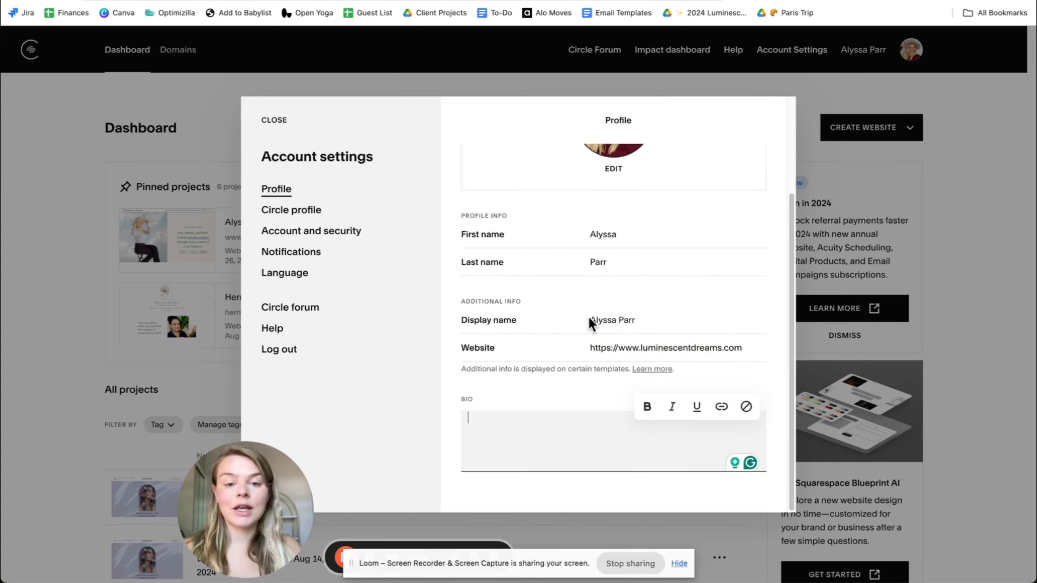
pyautogui.click(638, 322)
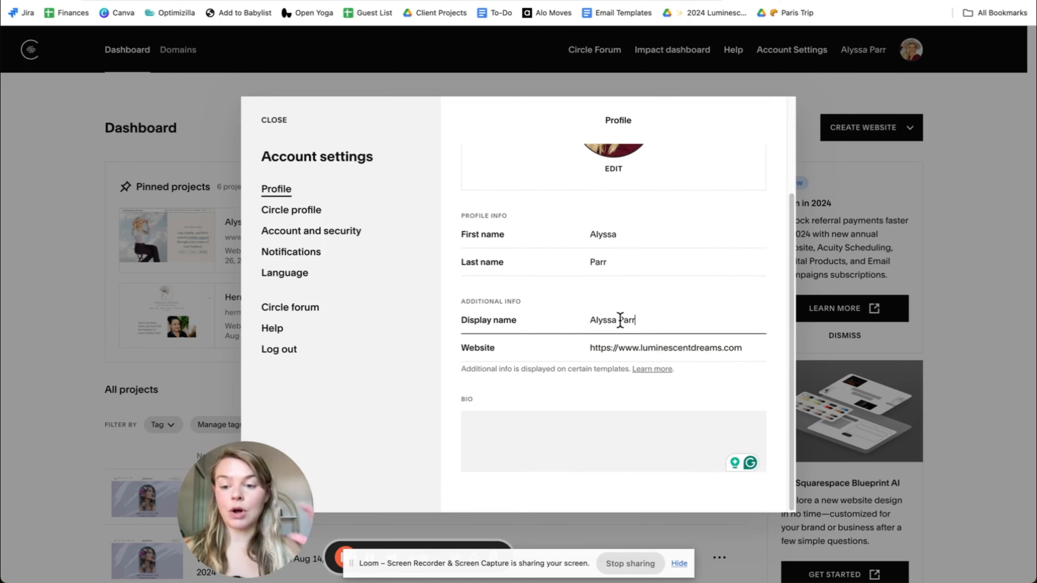
# Step: Examine the author details beneath the Luminescent Dreams blog post, and return to the website field in the account profile
pyautogui.hotkey('ctrl', 'Tab')
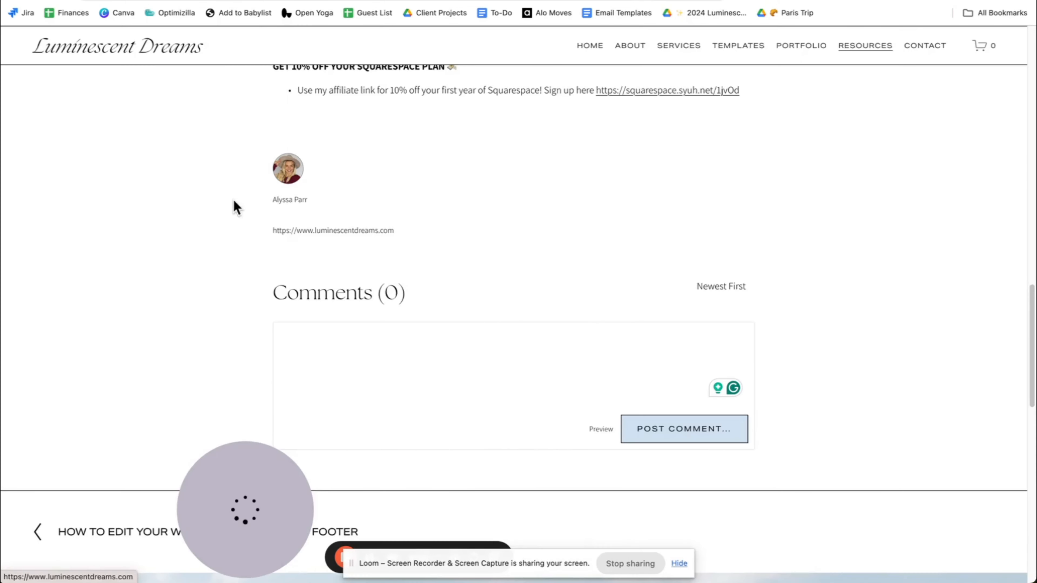
pyautogui.scroll(1, 234, 200)
pyautogui.moveTo(244, 159); pyautogui.dragTo(399, 267)
pyautogui.click(212, 260)
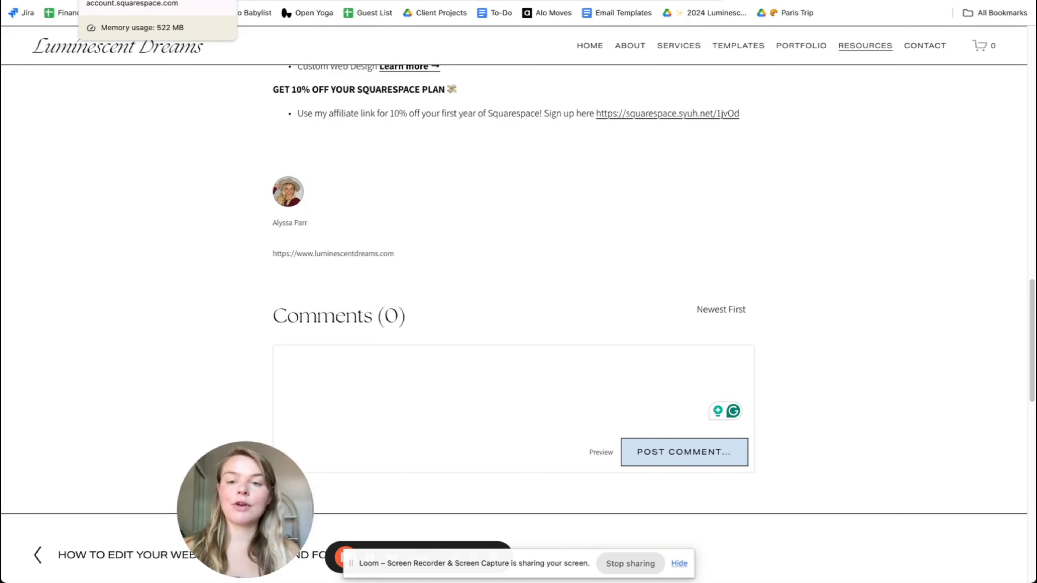
pyautogui.click(118, 1)
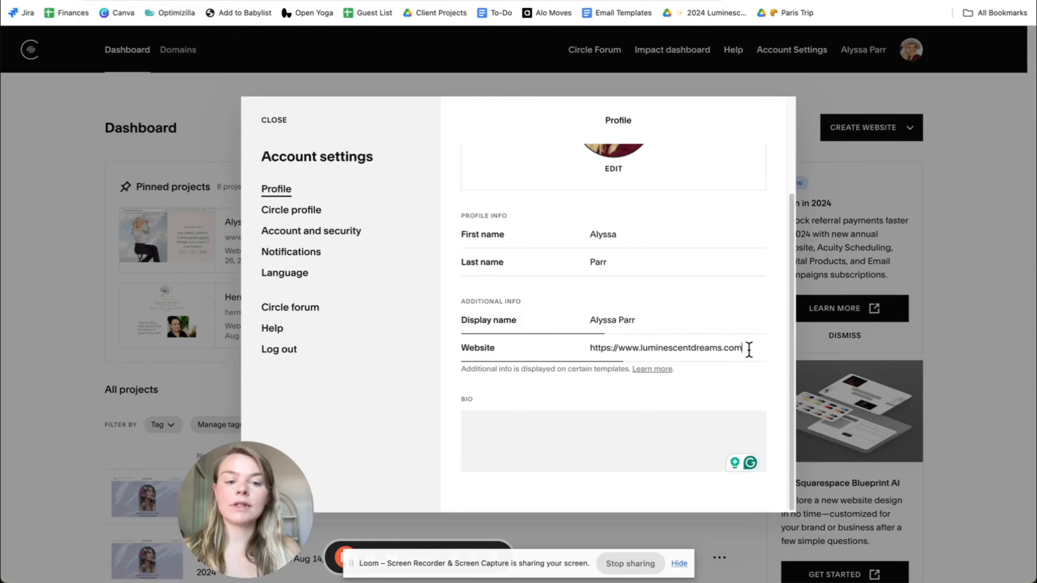
pyautogui.moveTo(751, 349); pyautogui.dragTo(575, 323)
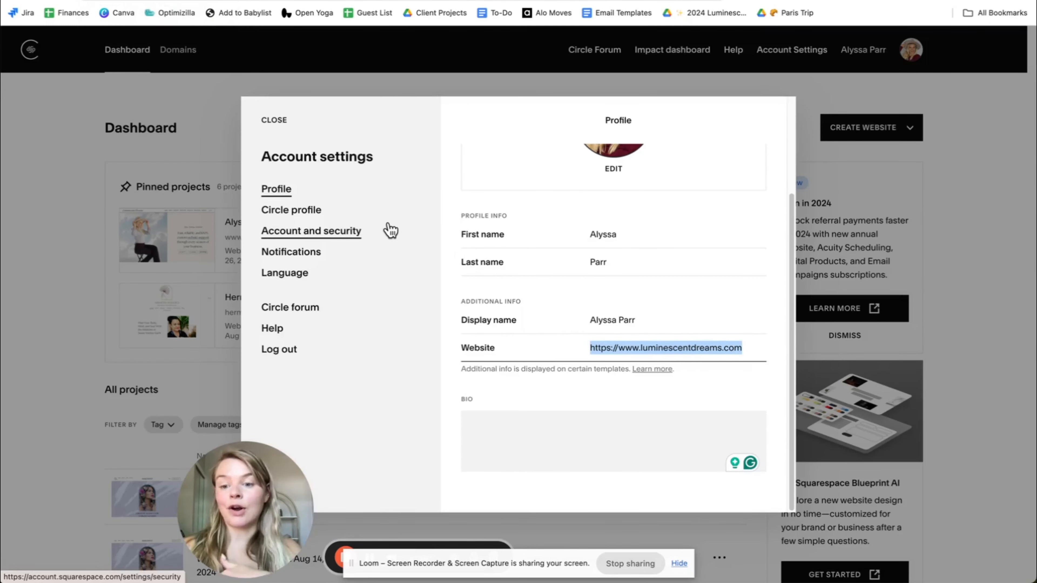